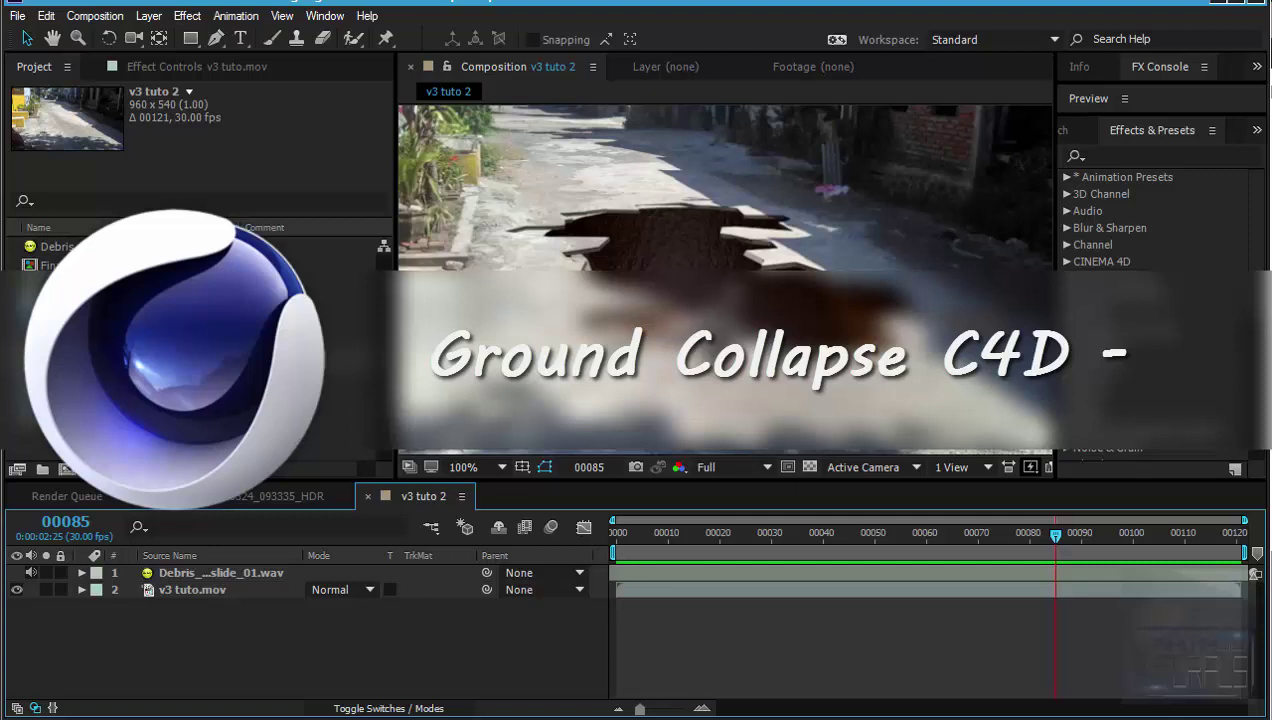
Step: Preview the v3 tuto 2 comp in After Effects, then step back to frame 75
{"action": "key", "text": "space"}
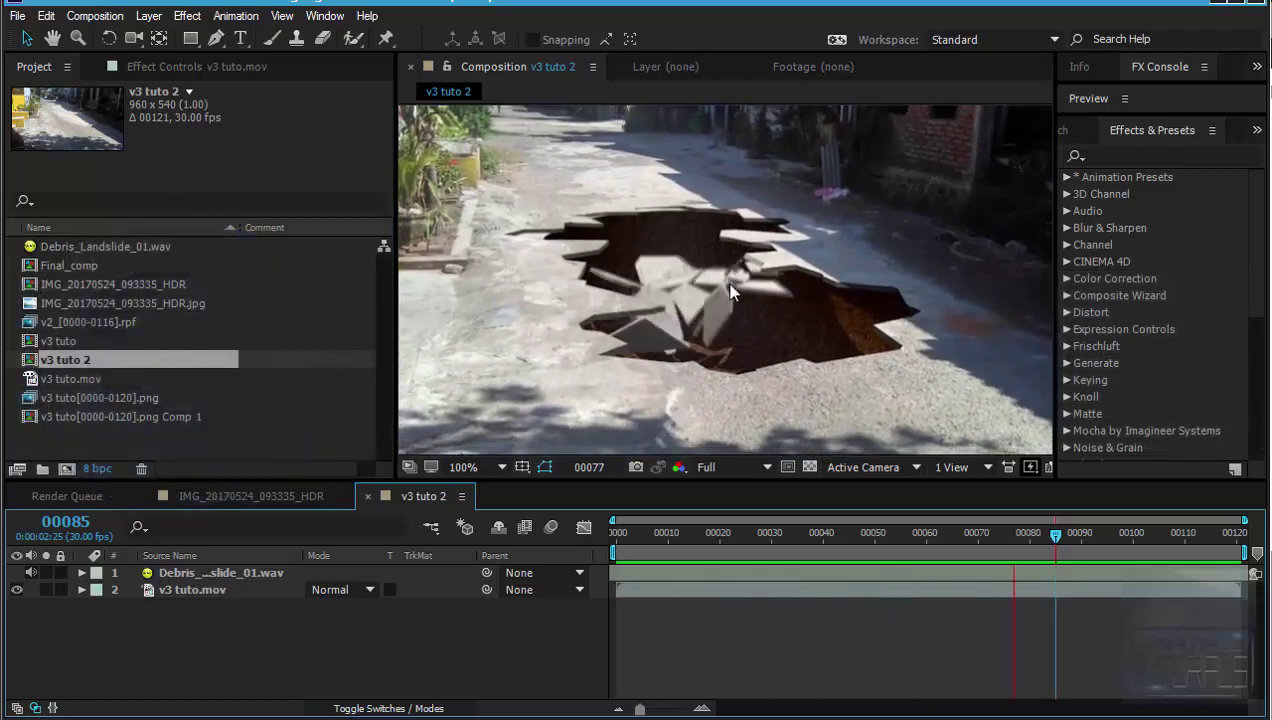
{"action": "left_click_drag", "start_coordinate": [644, 528], "coordinate": [770, 538]}
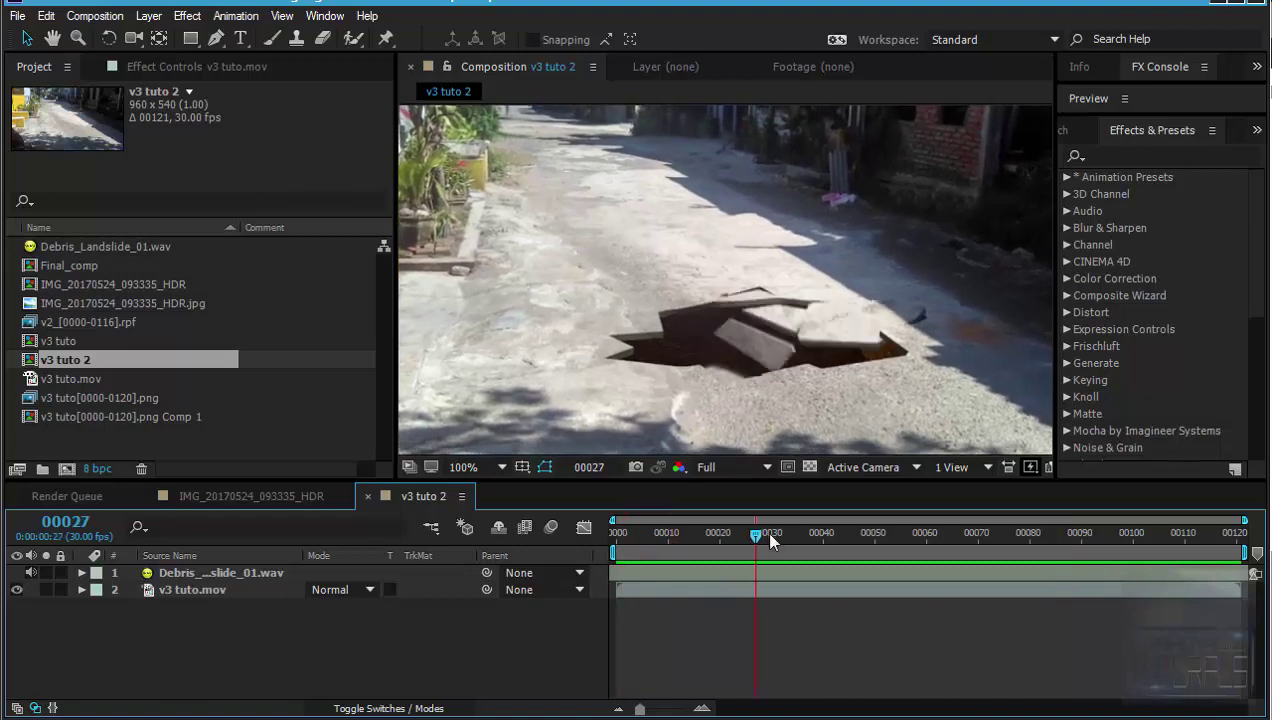
{"action": "key", "text": "space"}
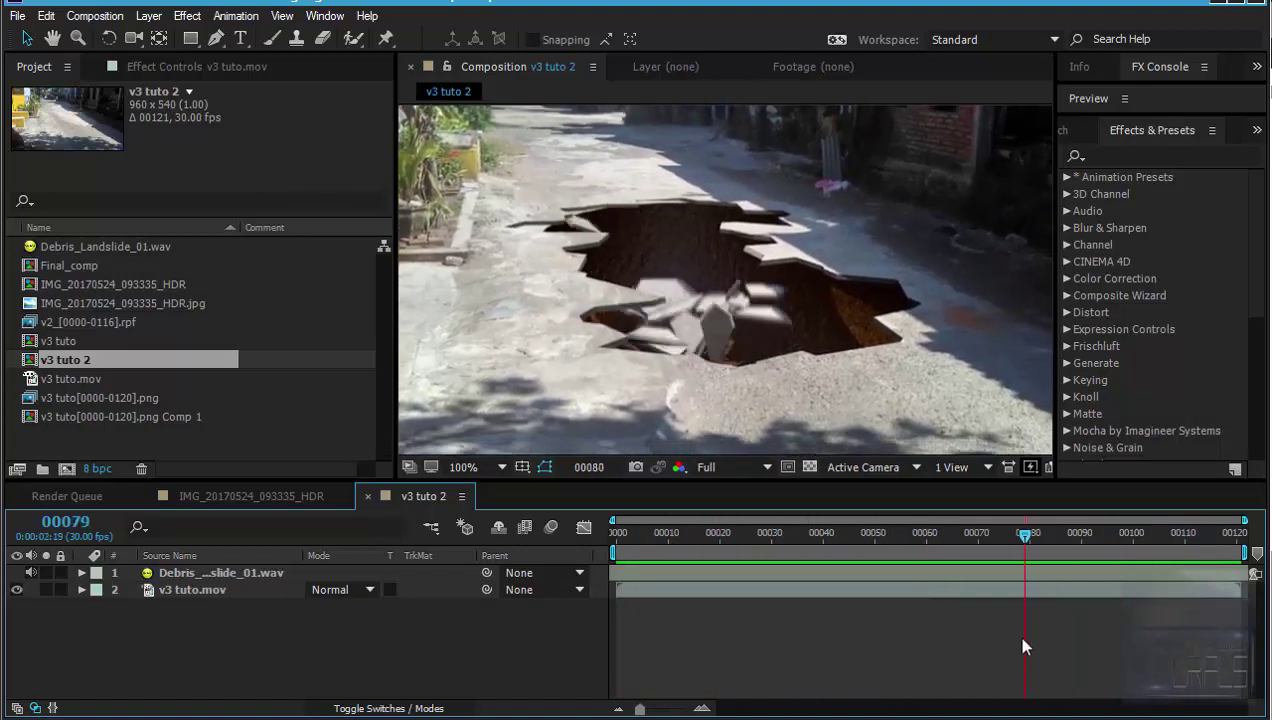
{"action": "key", "text": "Page_Up"}
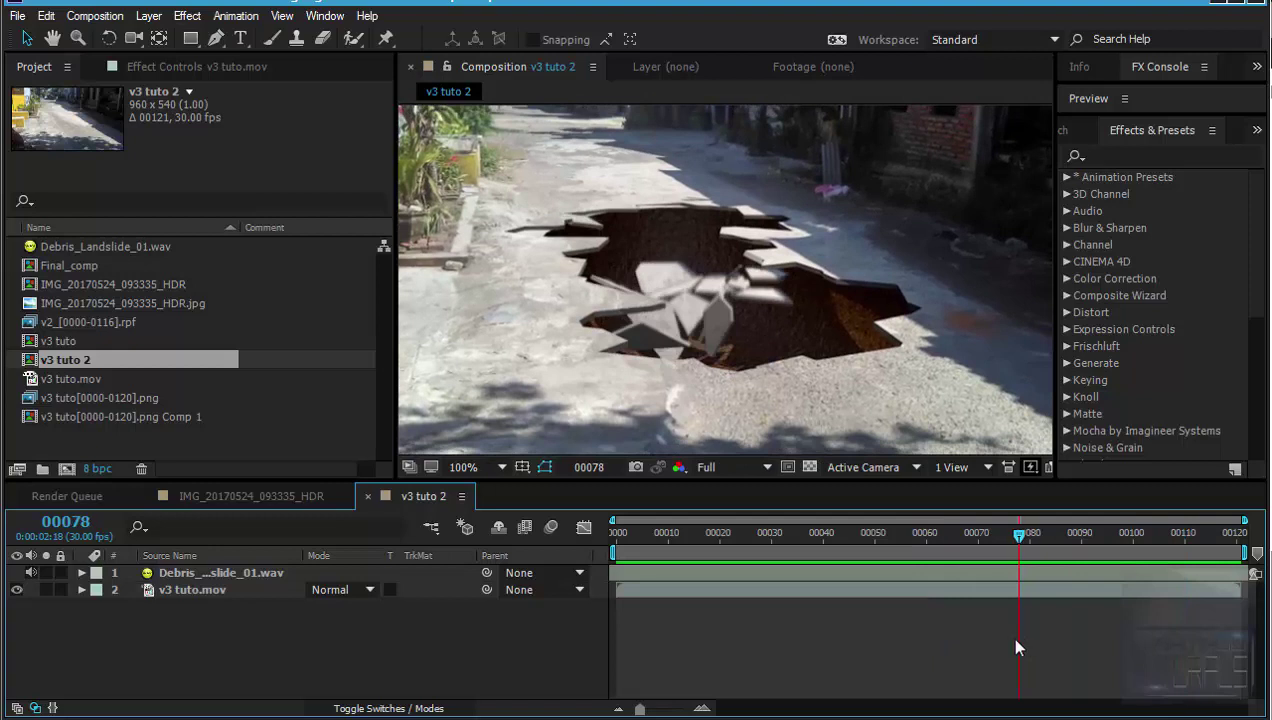
{"action": "key", "text": "Page_Up"}
{"action": "key", "text": "Page_Up"}
{"action": "key", "text": "Page_Up"}
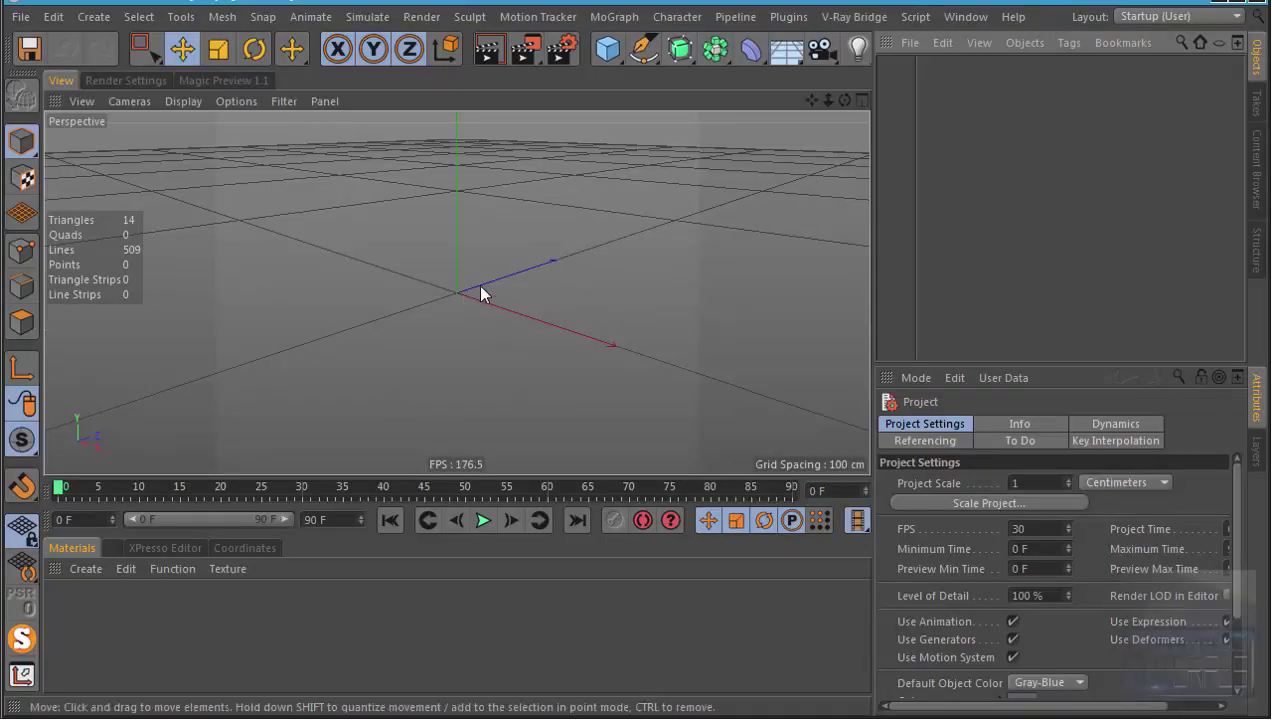
Step: Look through the installed plugins list, closing it without choosing anything
{"action": "left_click", "coordinate": [806, 20]}
{"action": "mouse_move", "coordinate": [831, 113]}
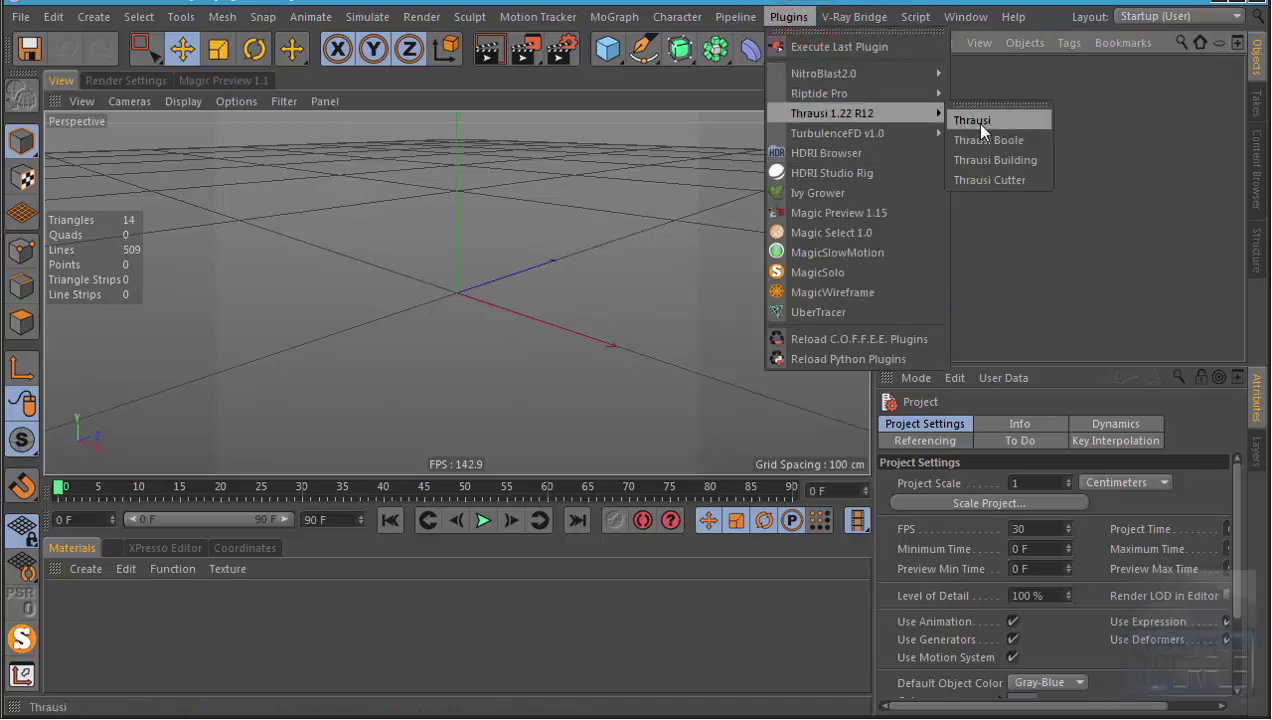
{"action": "left_click", "coordinate": [622, 240]}
{"action": "scroll", "coordinate": [539, 394], "scroll_direction": "down", "scroll_amount": 5}
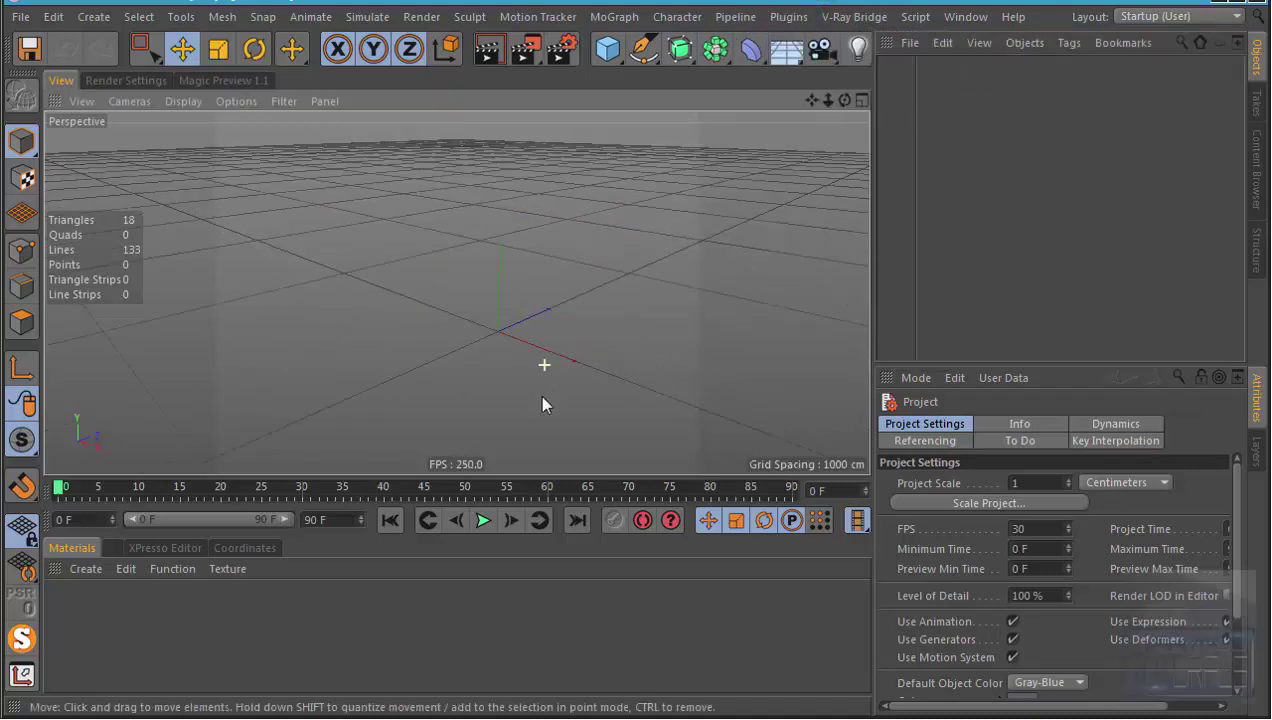
{"action": "scroll", "coordinate": [387, 304], "scroll_direction": "down", "scroll_amount": 2}
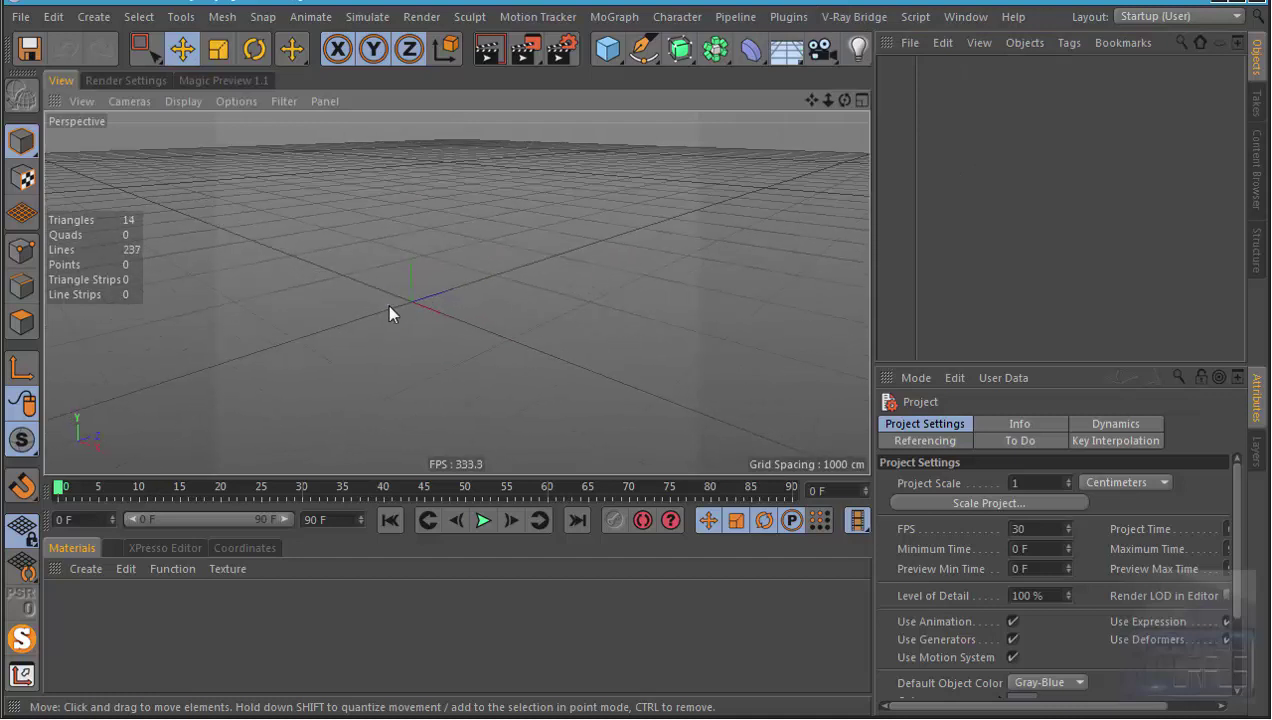
Step: Create a new material with the road photo loaded as its Color texture
{"action": "double_click", "coordinate": [128, 620]}
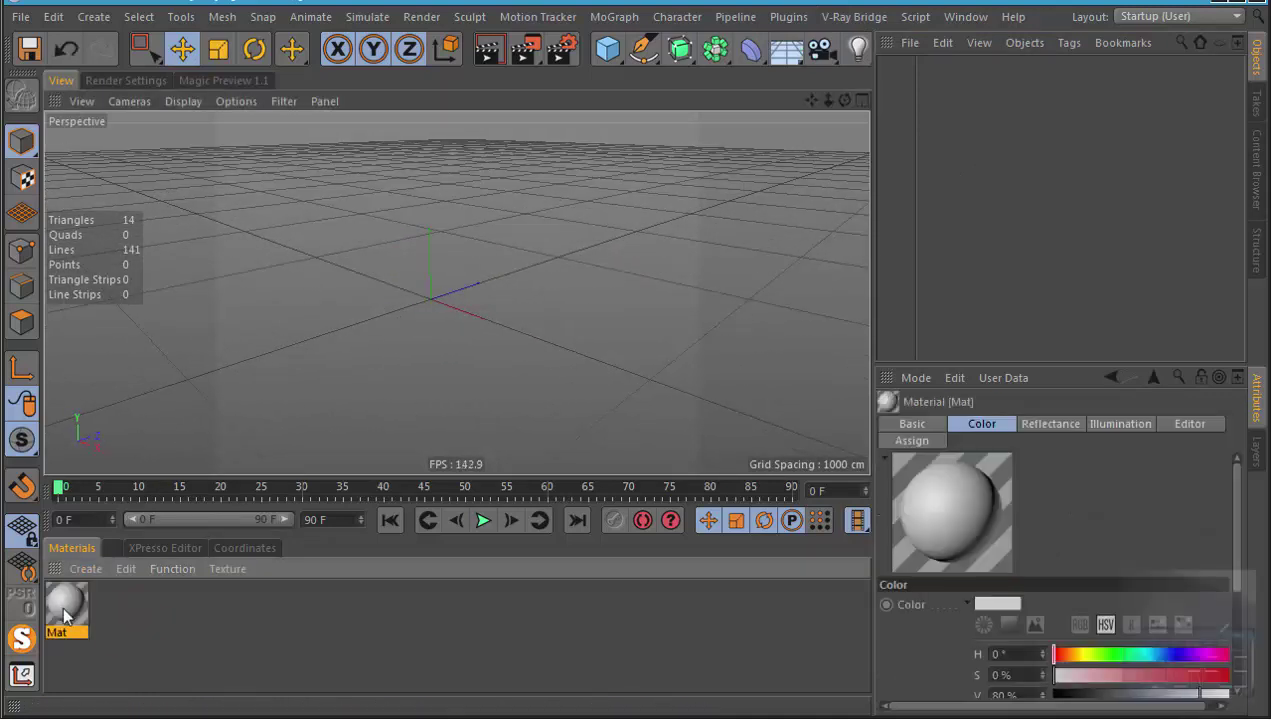
{"action": "double_click", "coordinate": [64, 600]}
{"action": "left_click", "coordinate": [537, 327]}
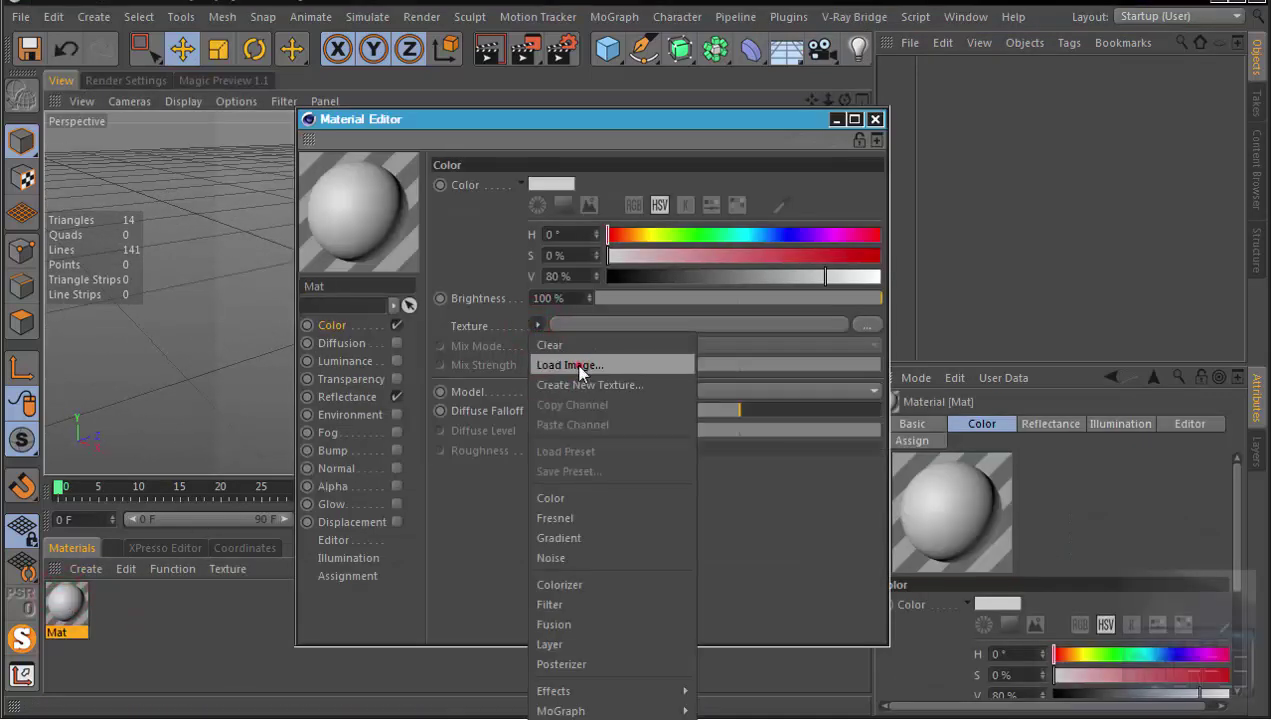
{"action": "left_click", "coordinate": [570, 365]}
{"action": "scroll", "coordinate": [915, 287], "scroll_direction": "down", "scroll_amount": 5}
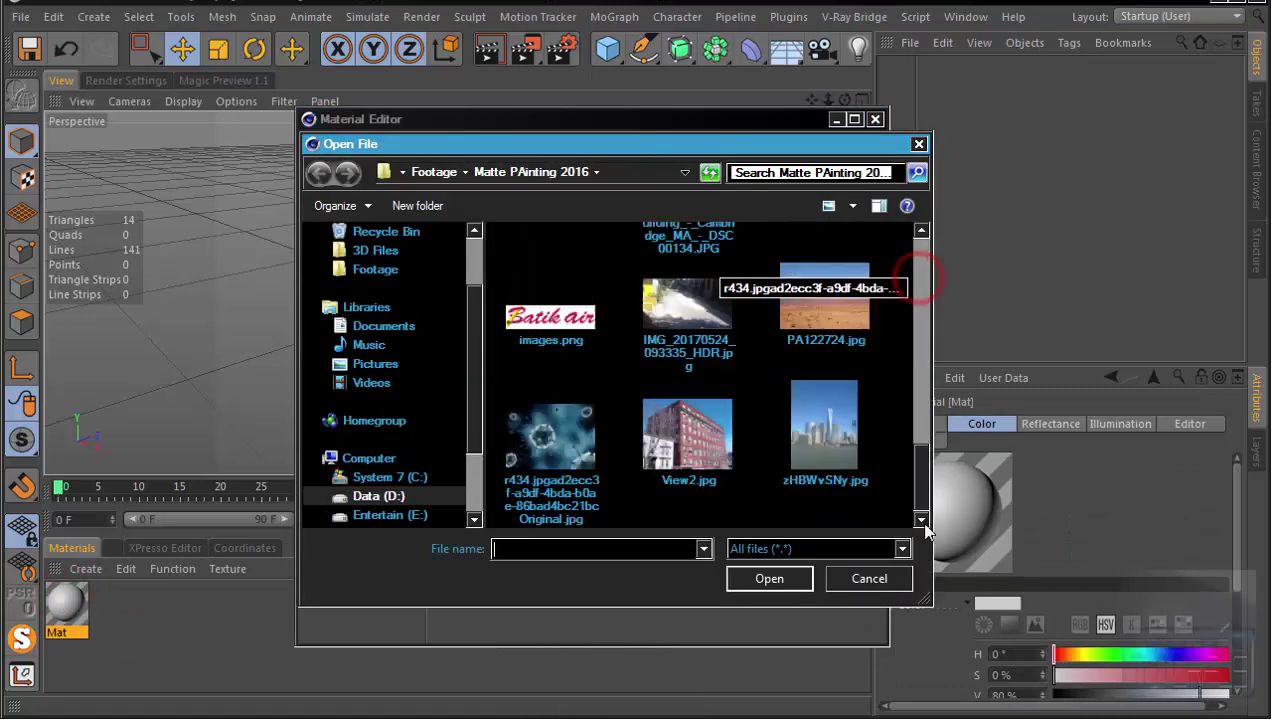
{"action": "double_click", "coordinate": [690, 345]}
{"action": "left_click", "coordinate": [740, 506]}
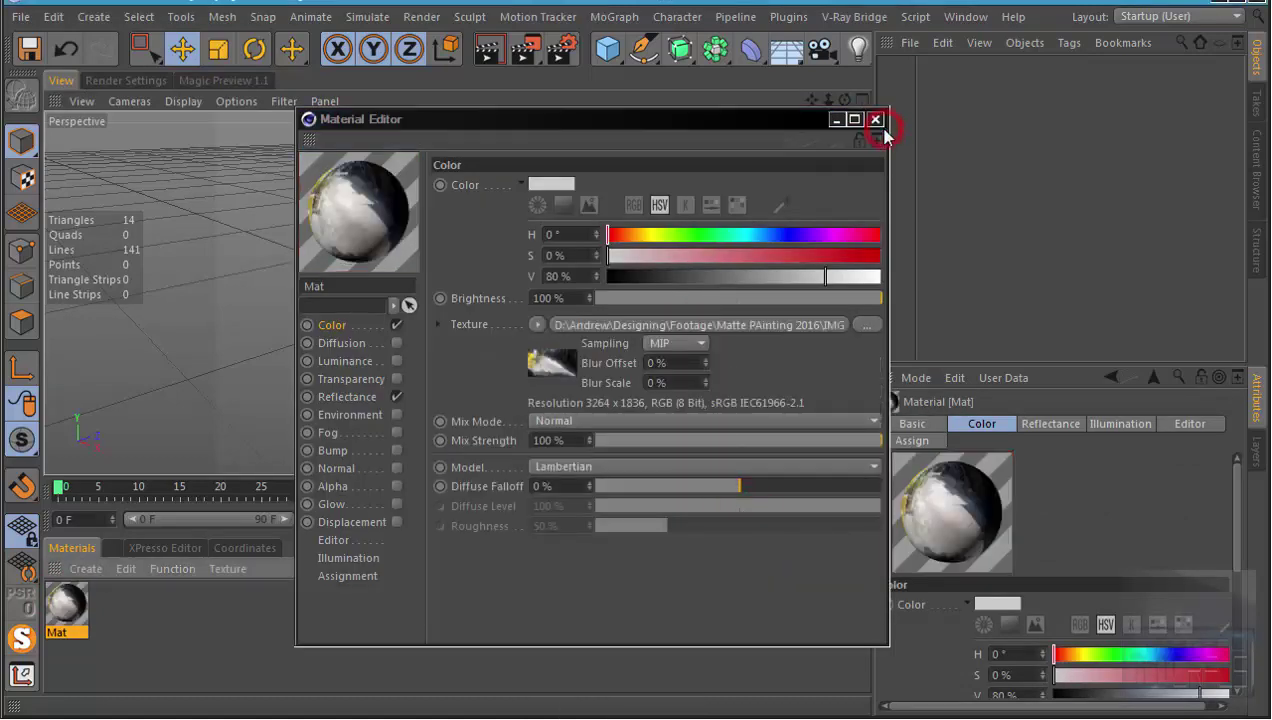
{"action": "left_click", "coordinate": [875, 119]}
Step: Add a Background object and apply the road photo material to it with frontal projection
{"action": "left_click_drag", "start_coordinate": [798, 72], "coordinate": [894, 219]}
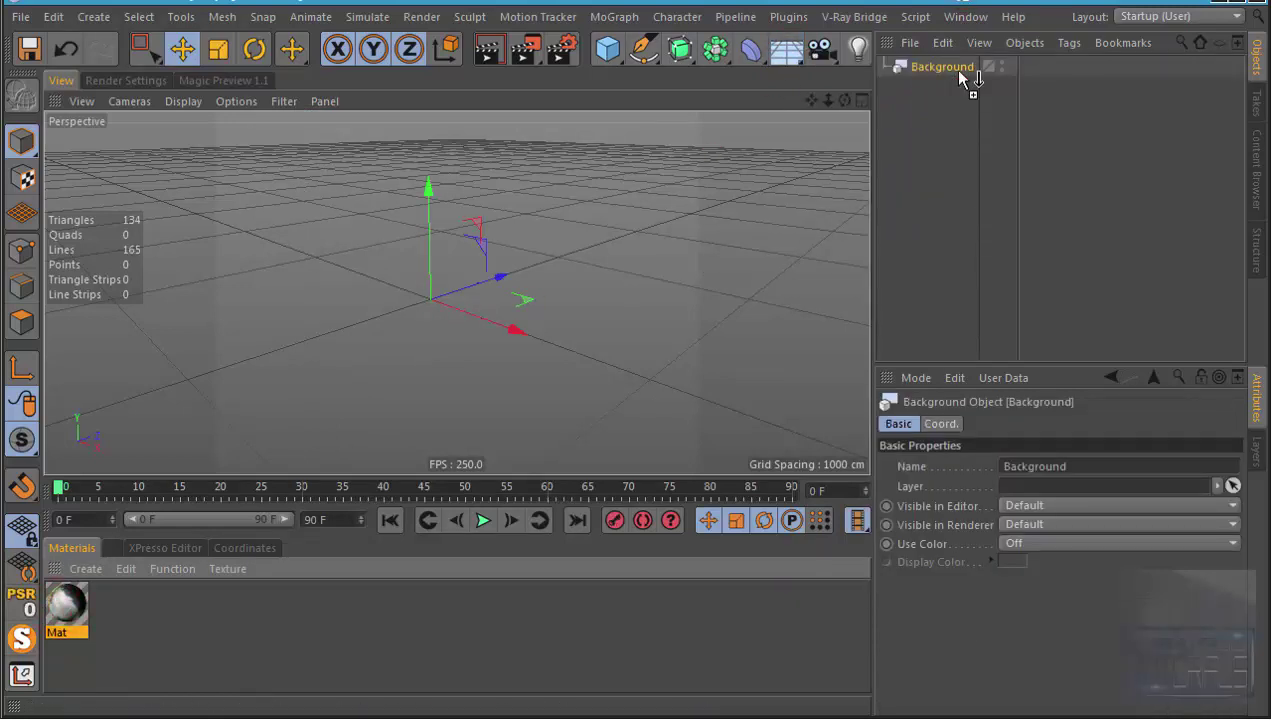
{"action": "left_click_drag", "start_coordinate": [959, 72], "coordinate": [961, 72]}
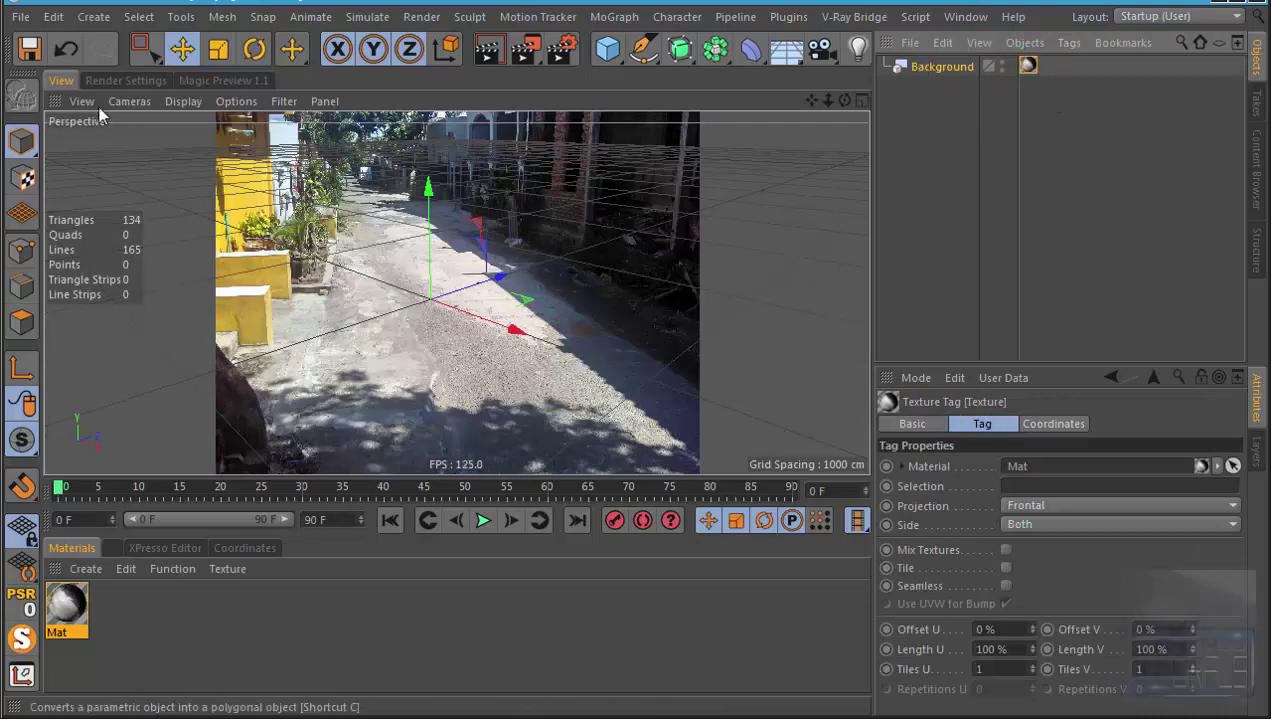
{"action": "left_click", "coordinate": [127, 80]}
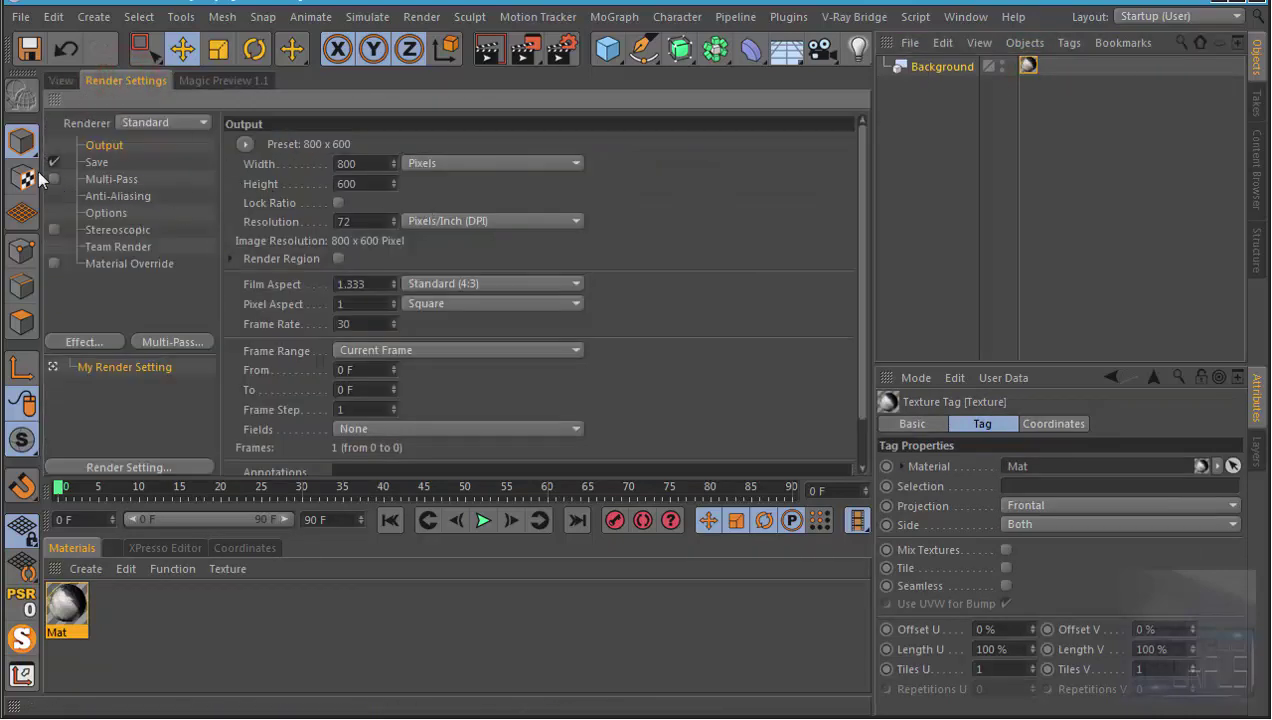
{"action": "left_click", "coordinate": [66, 81]}
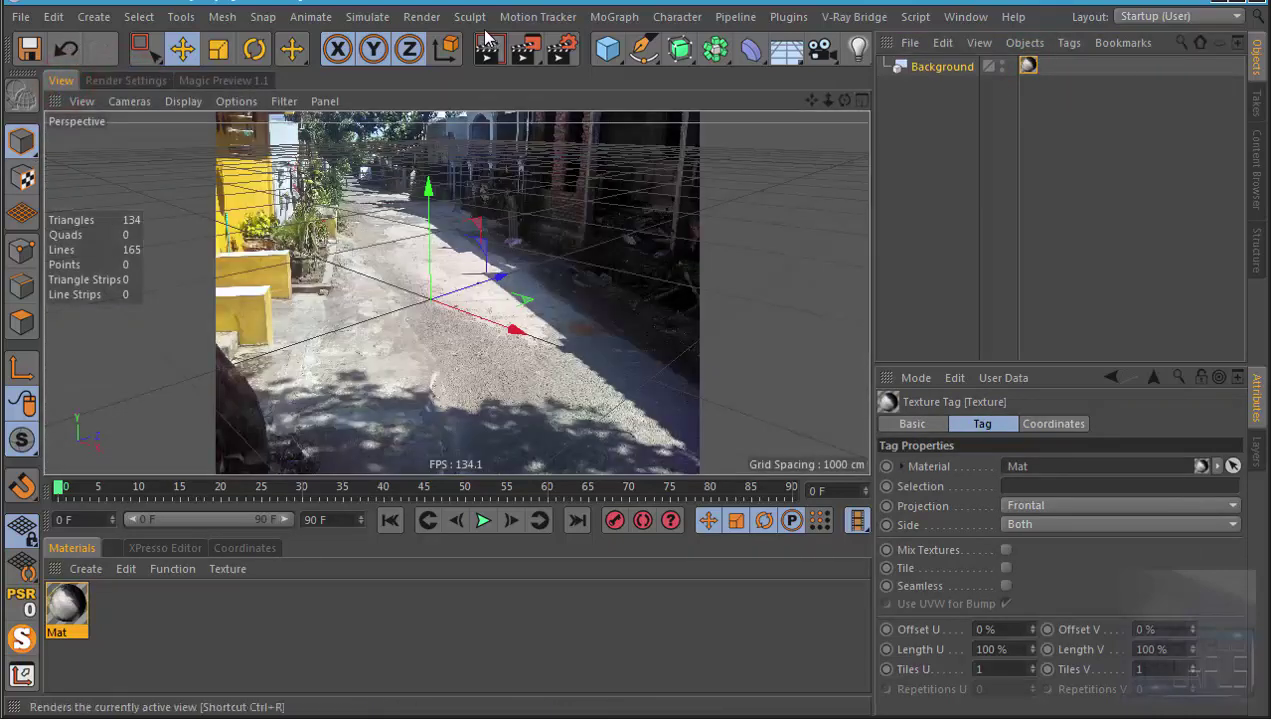
Step: Set the render output resolution to 1280 × 720
{"action": "left_click", "coordinate": [421, 17]}
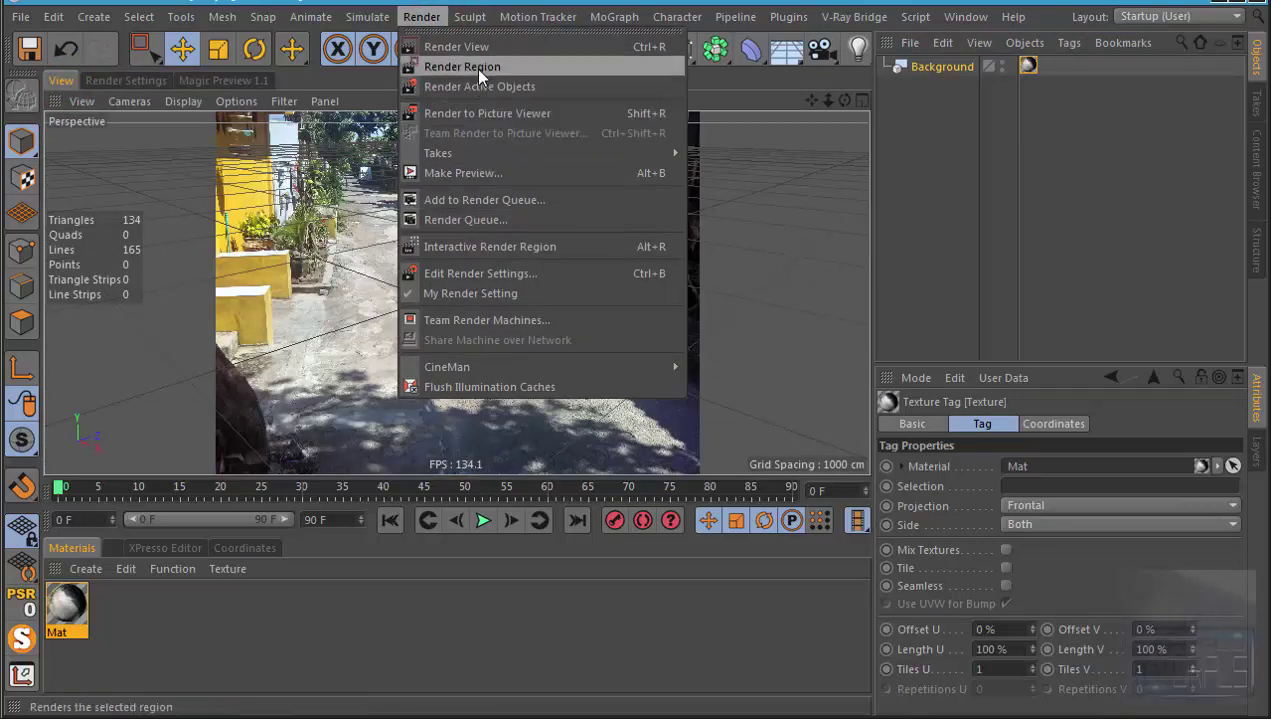
{"action": "left_click", "coordinate": [541, 275]}
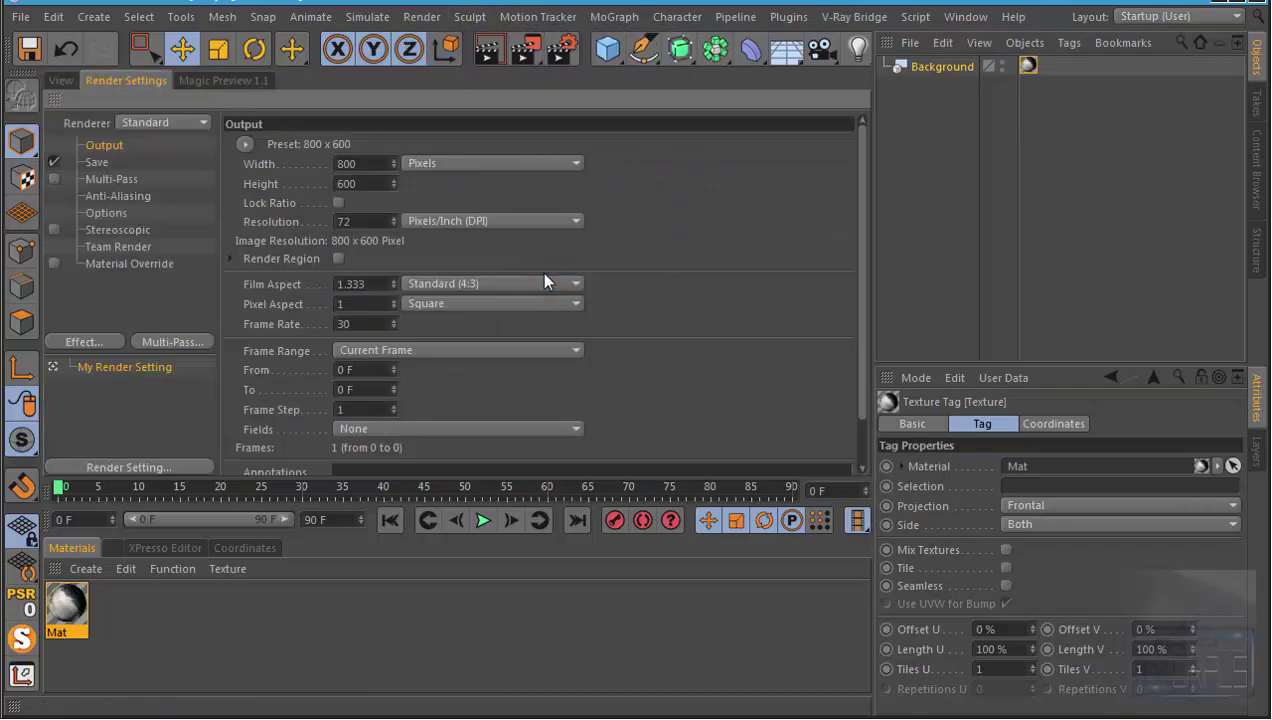
{"action": "double_click", "coordinate": [345, 163]}
{"action": "type", "text": "80"}
{"action": "left_click", "coordinate": [683, 204]}
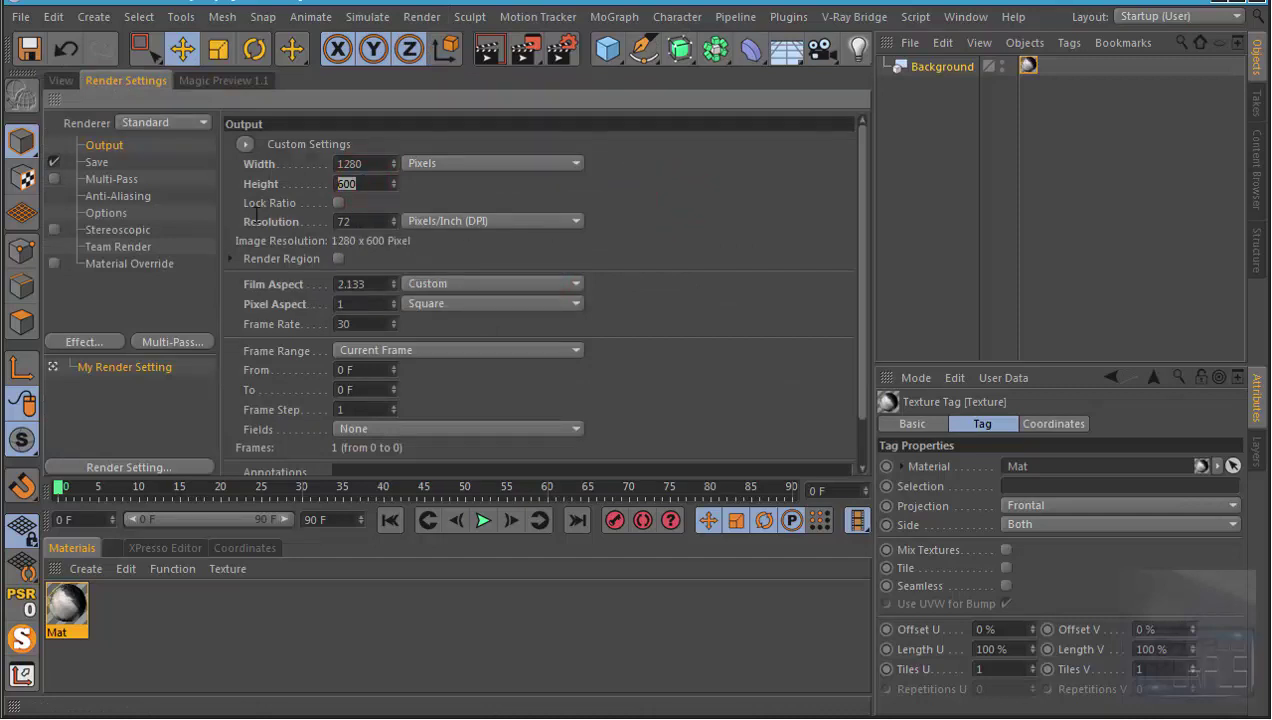
{"action": "left_click", "coordinate": [57, 81]}
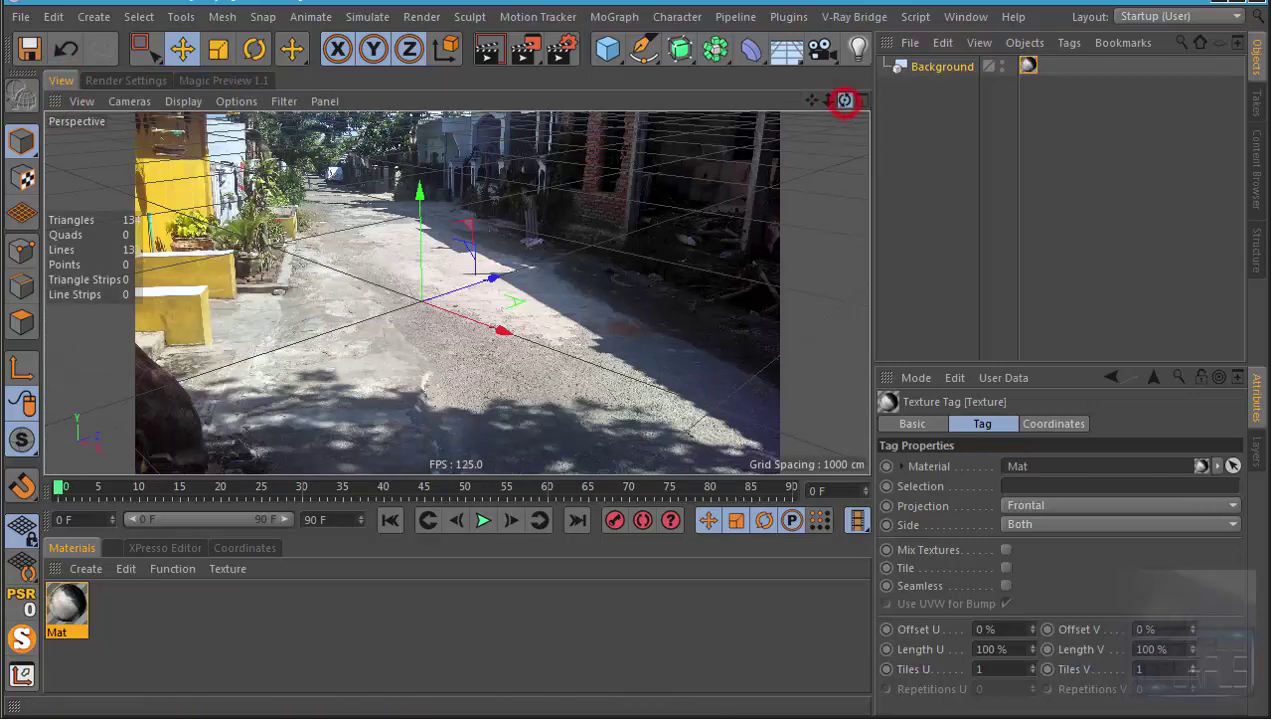
Step: Add a camera, look through it, and orbit it to line up with the road photo
{"action": "left_click_drag", "start_coordinate": [845, 100], "coordinate": [830, 110]}
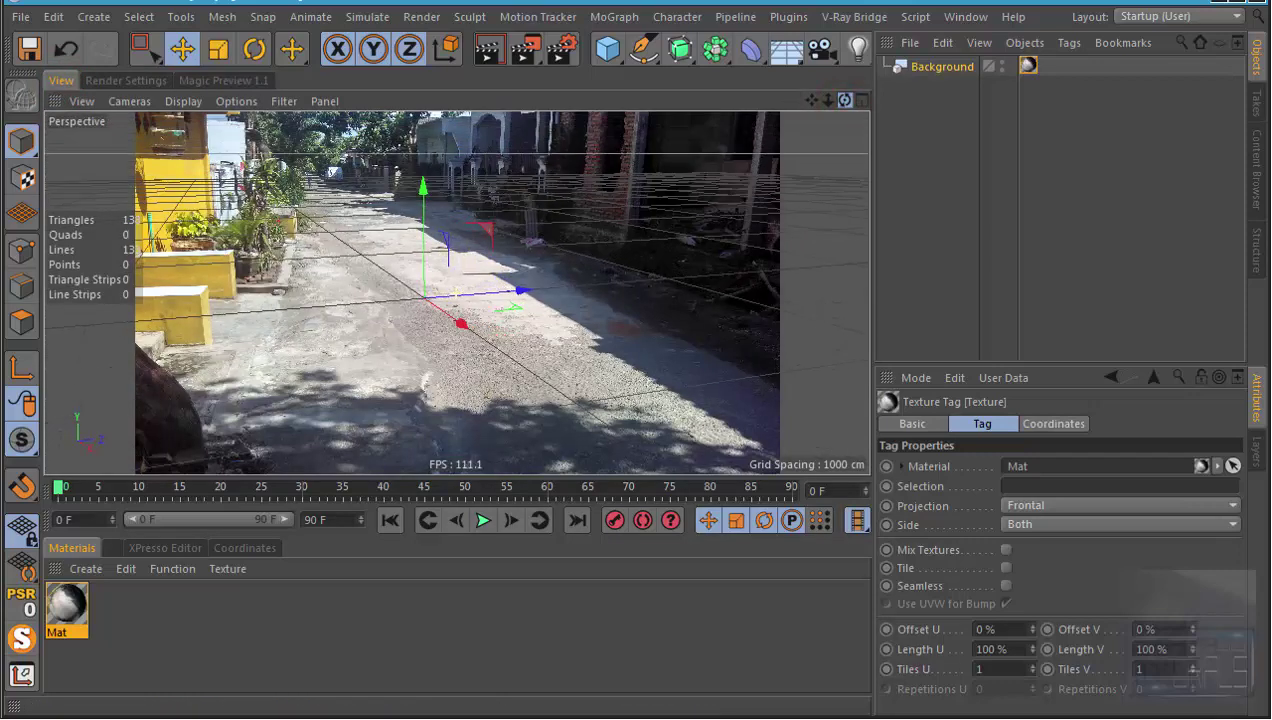
{"action": "left_click", "coordinate": [826, 58]}
{"action": "left_click_drag", "start_coordinate": [842, 102], "coordinate": [865, 102]}
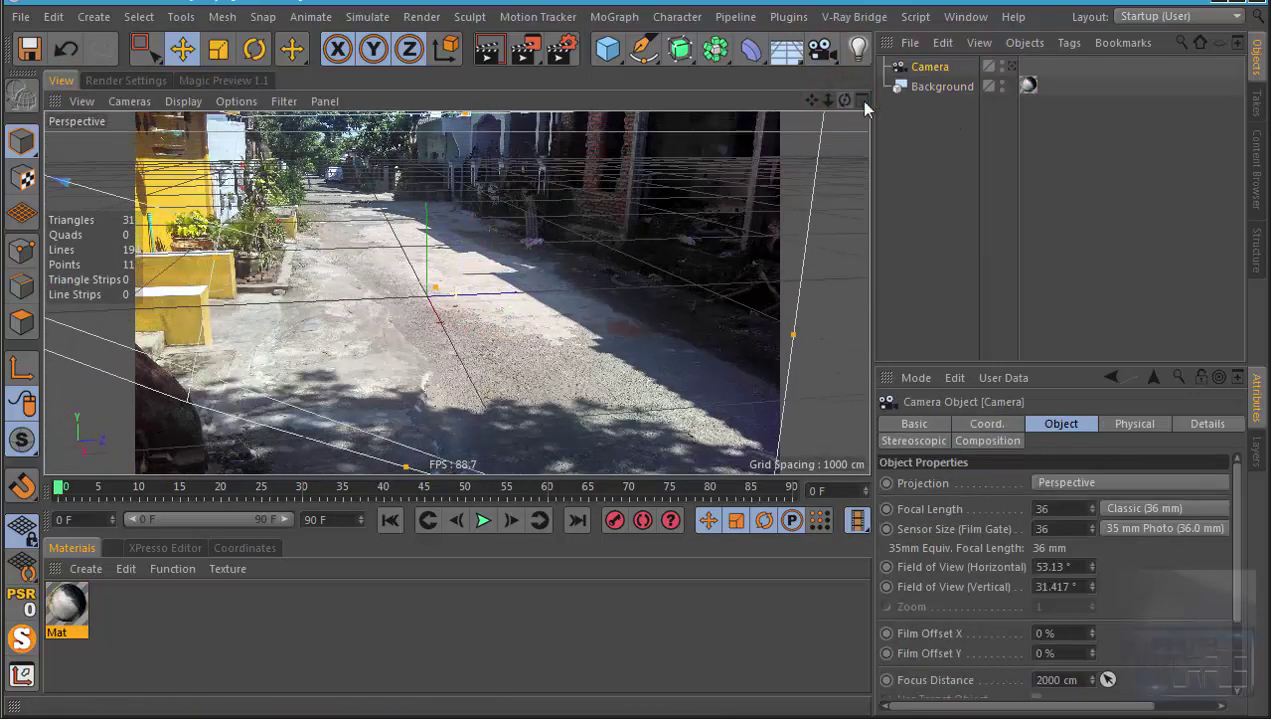
{"action": "left_click", "coordinate": [1010, 66]}
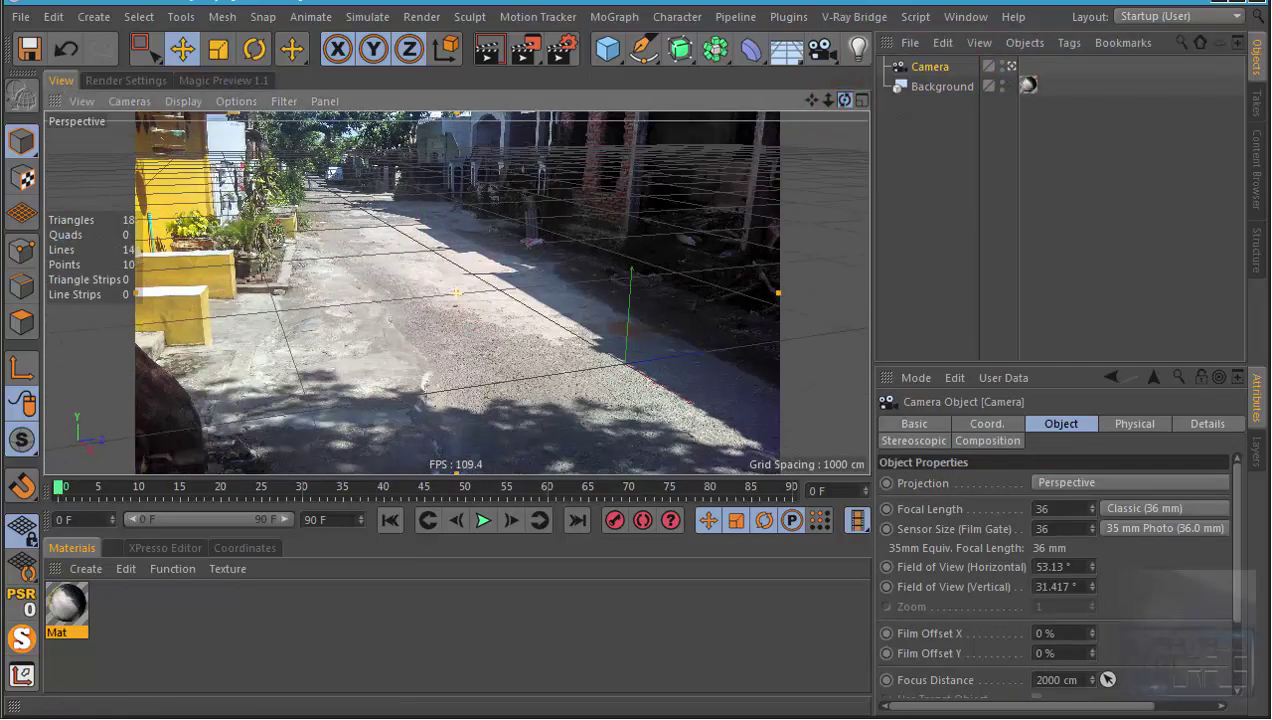
{"action": "mouse_move", "coordinate": [845, 100]}
{"action": "left_mouse_down"}
{"action": "mouse_move", "coordinate": [865, 102]}
{"action": "mouse_move", "coordinate": [829, 120]}
{"action": "left_mouse_up"}
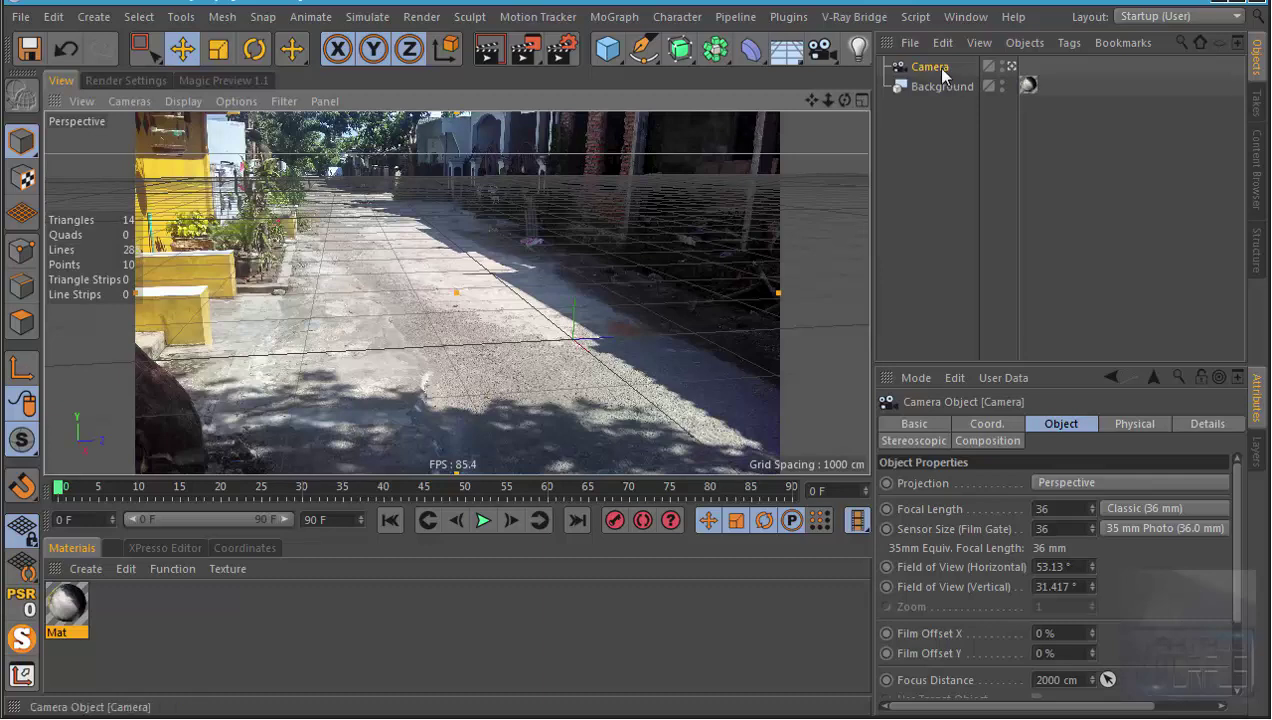
Step: Add a Protection tag to the camera and confirm it no longer rotates
{"action": "left_click", "coordinate": [1067, 45]}
{"action": "mouse_move", "coordinate": [1120, 73]}
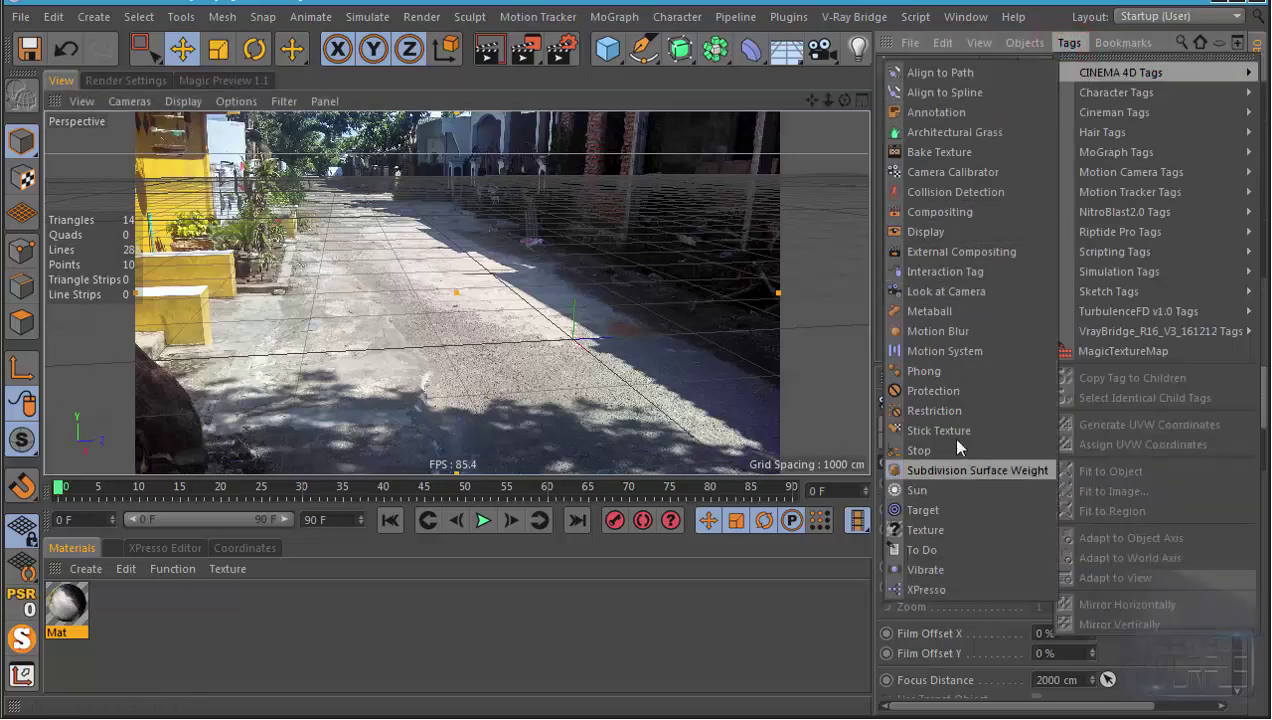
{"action": "left_click", "coordinate": [962, 391]}
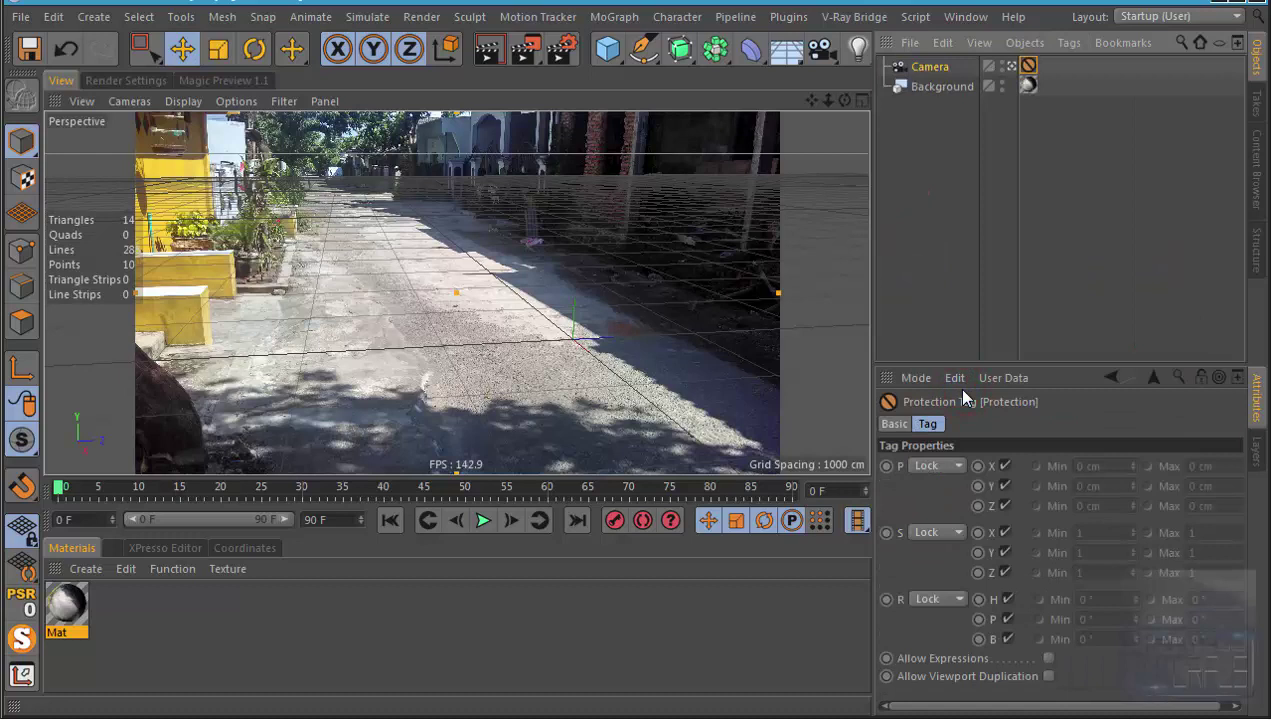
{"action": "left_click", "coordinate": [845, 100]}
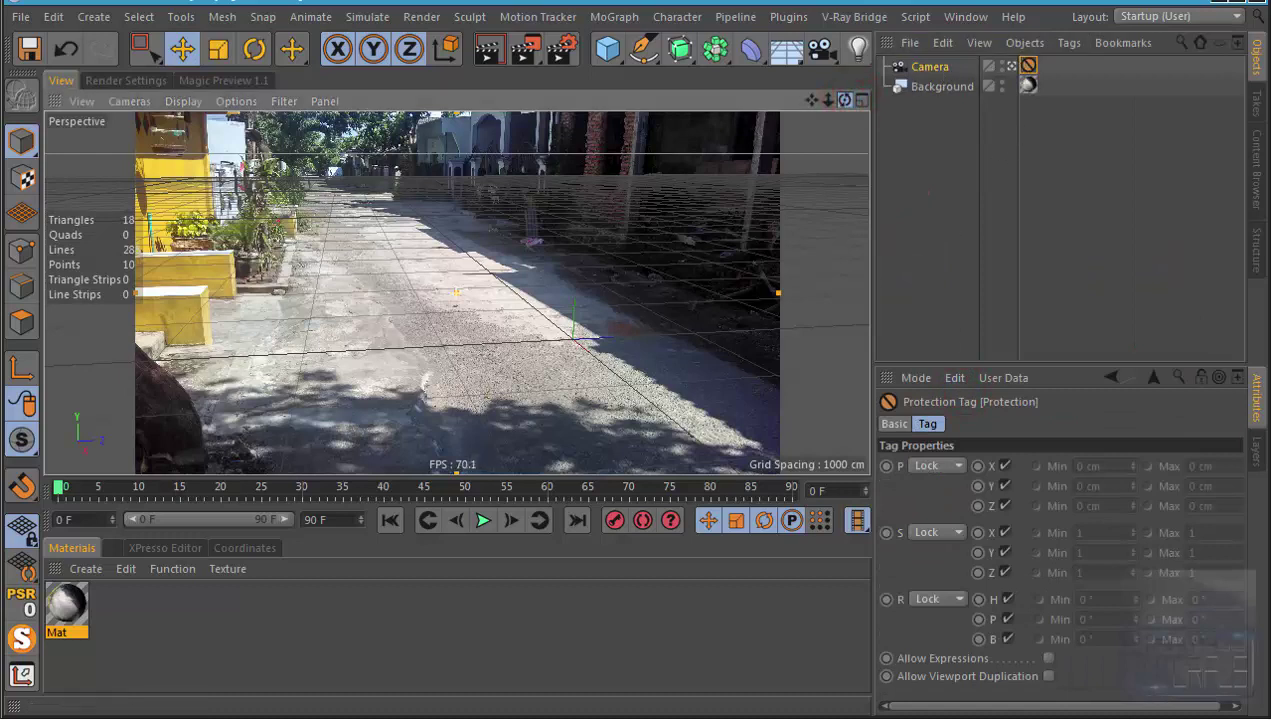
Step: Select both the camera and the Background object
{"action": "left_click", "coordinate": [950, 216]}
{"action": "left_click", "coordinate": [928, 66]}
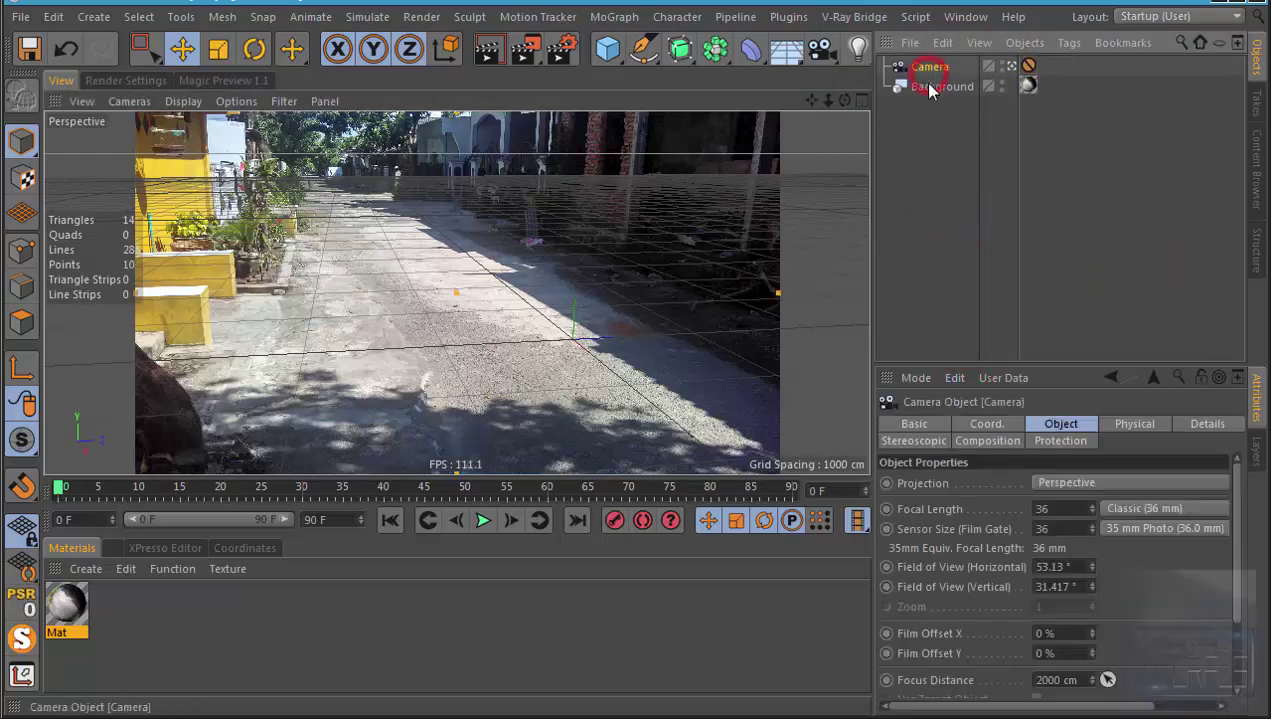
{"action": "left_click", "coordinate": [920, 252]}
{"action": "left_click_drag", "start_coordinate": [920, 252], "coordinate": [1035, 60]}
{"action": "left_click", "coordinate": [937, 179]}
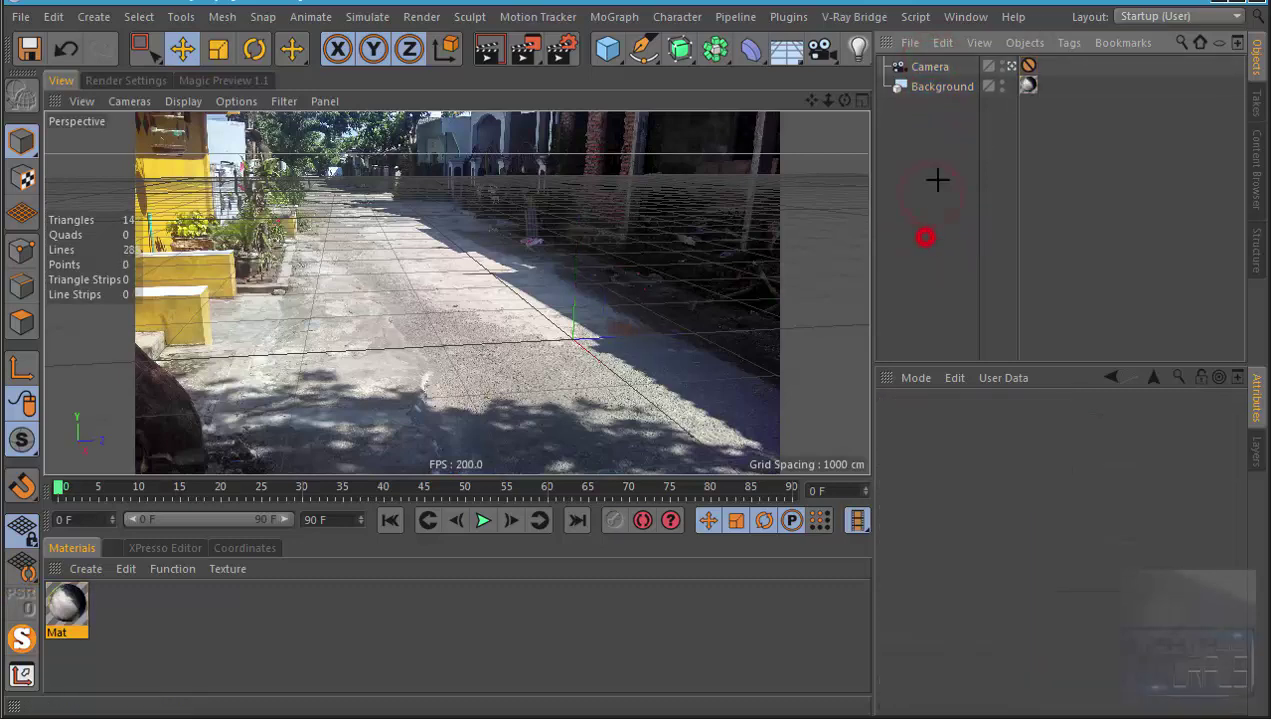
{"action": "left_click_drag", "start_coordinate": [923, 236], "coordinate": [960, 62]}
Step: Add a cube and scale it into a thin, wide floor slab
{"action": "left_click", "coordinate": [958, 252]}
{"action": "left_click", "coordinate": [608, 48]}
{"action": "left_click", "coordinate": [752, 80]}
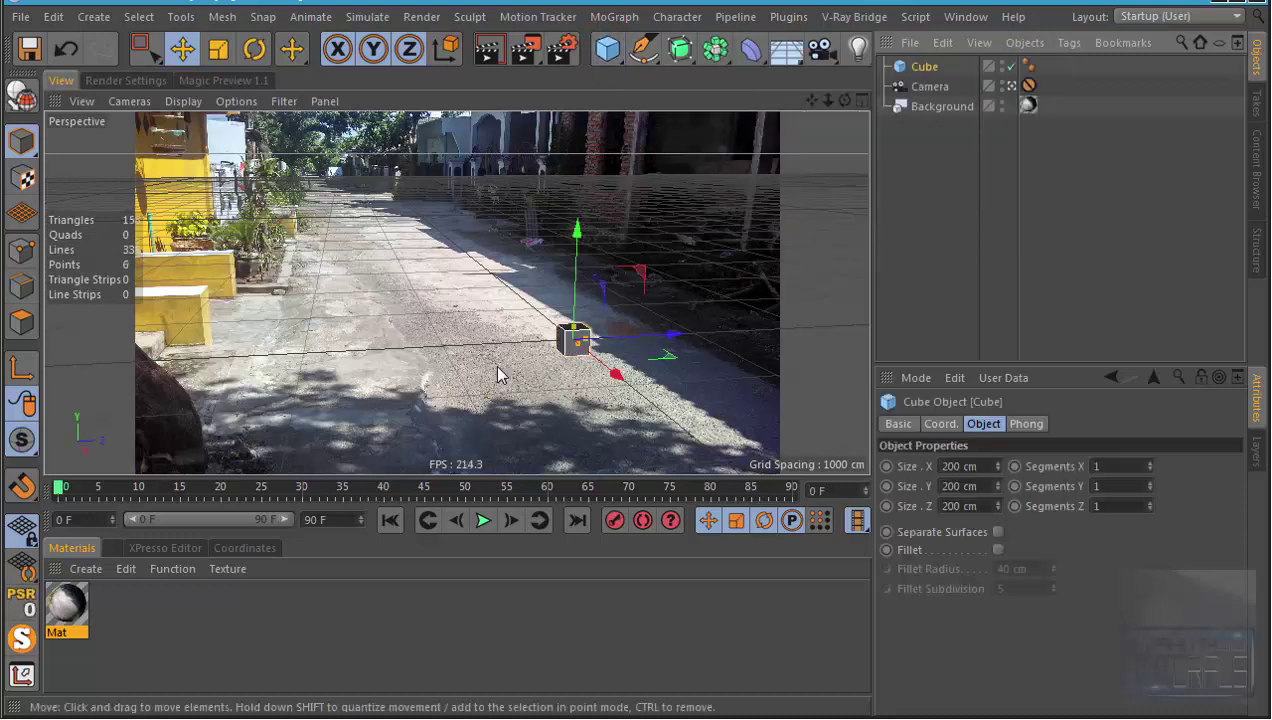
{"action": "mouse_move", "coordinate": [572, 318]}
{"action": "left_mouse_down"}
{"action": "mouse_move", "coordinate": [578, 345]}
{"action": "mouse_move", "coordinate": [745, 333]}
{"action": "left_mouse_up"}
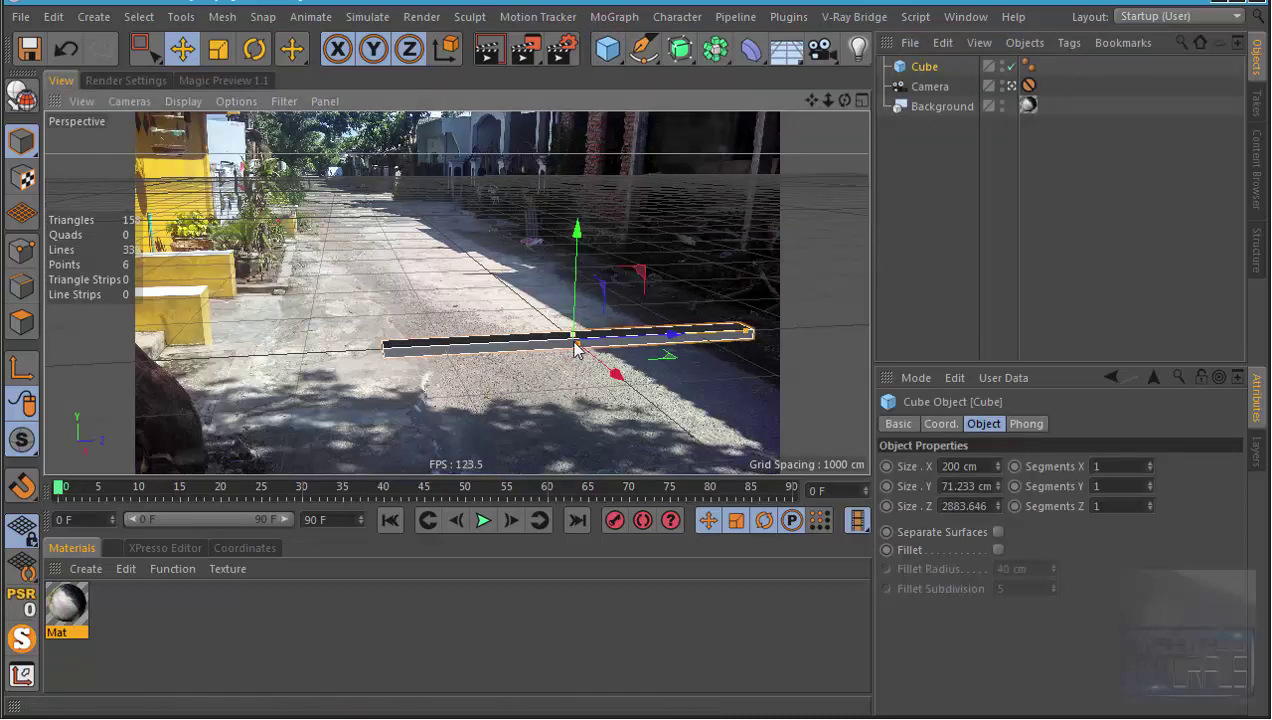
{"action": "left_click_drag", "start_coordinate": [578, 348], "coordinate": [695, 440]}
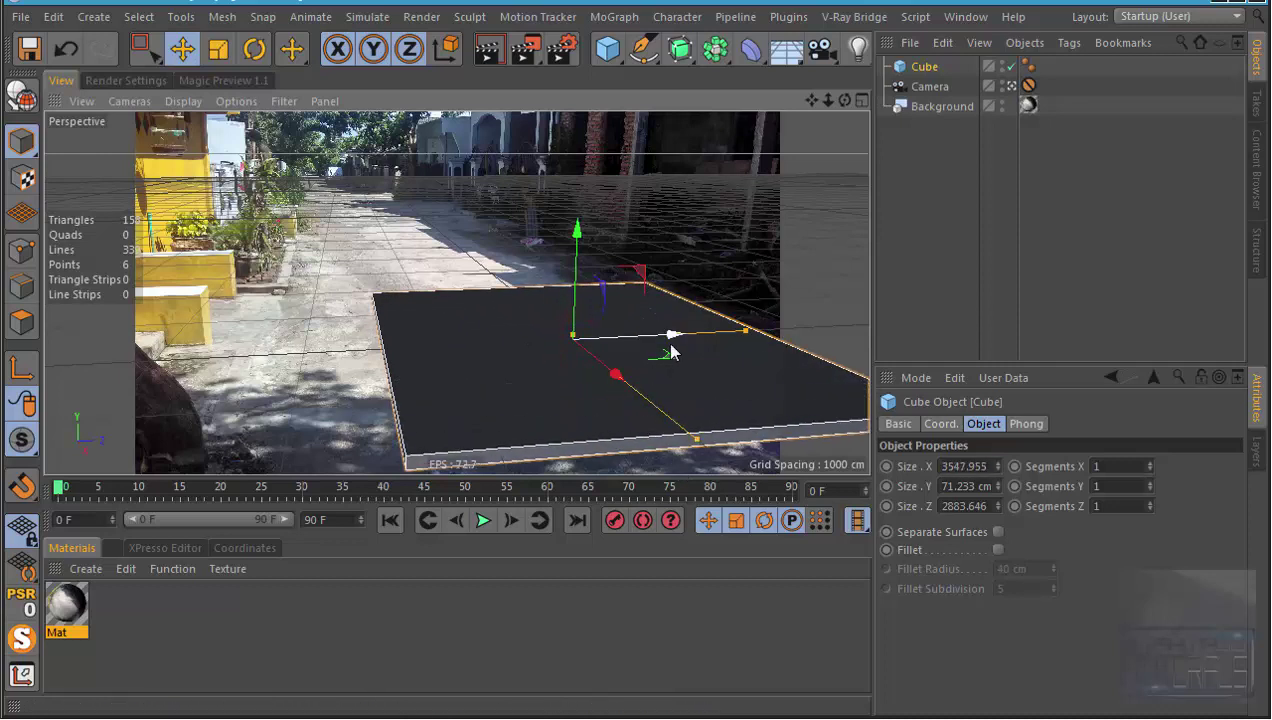
{"action": "left_click_drag", "start_coordinate": [657, 347], "coordinate": [553, 363]}
{"action": "left_click_drag", "start_coordinate": [598, 450], "coordinate": [506, 342]}
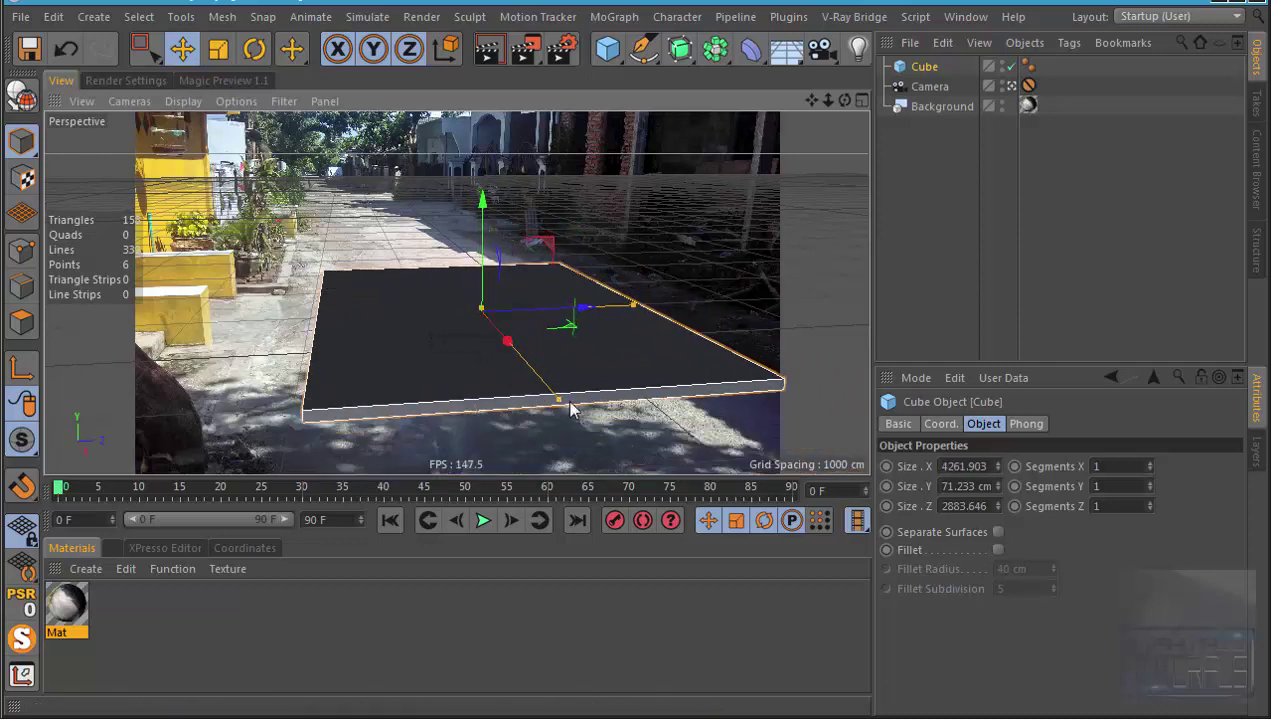
{"action": "left_click_drag", "start_coordinate": [568, 406], "coordinate": [579, 424]}
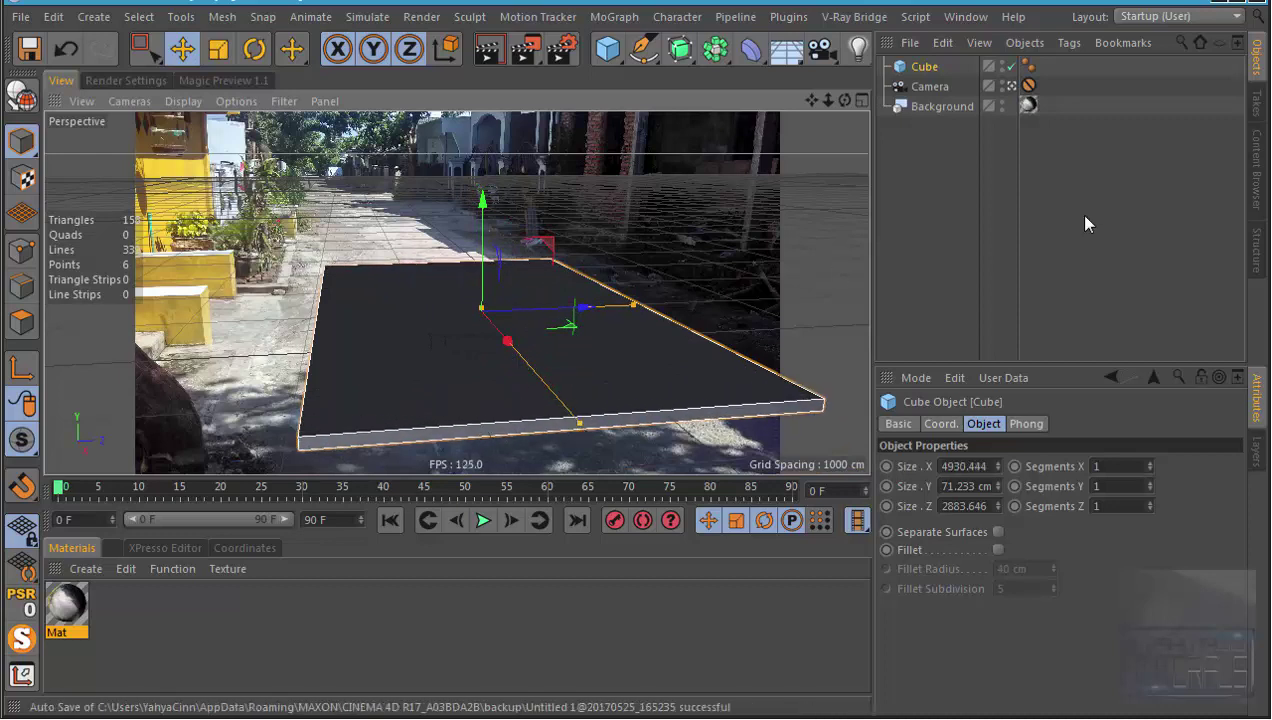
Step: Add a sphere, raise it above the slab, shift it left and scale it up
{"action": "left_click_drag", "start_coordinate": [614, 53], "coordinate": [1000, 125]}
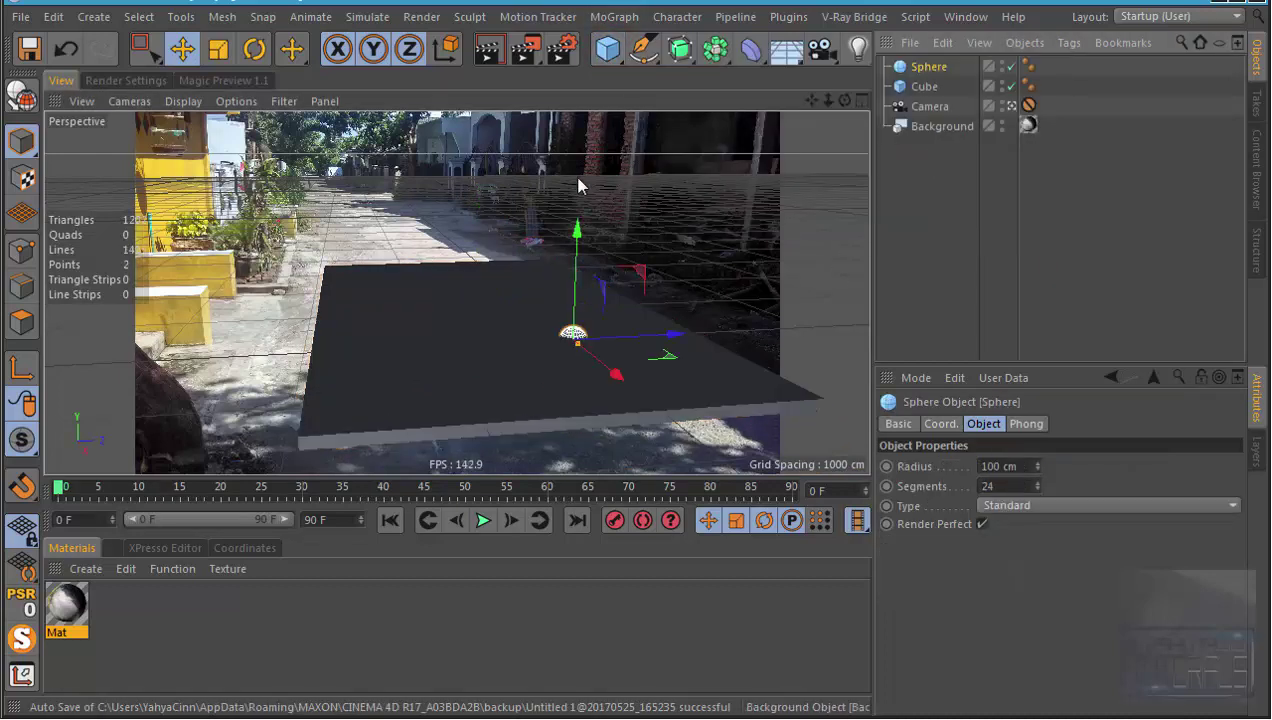
{"action": "left_click", "coordinate": [219, 57]}
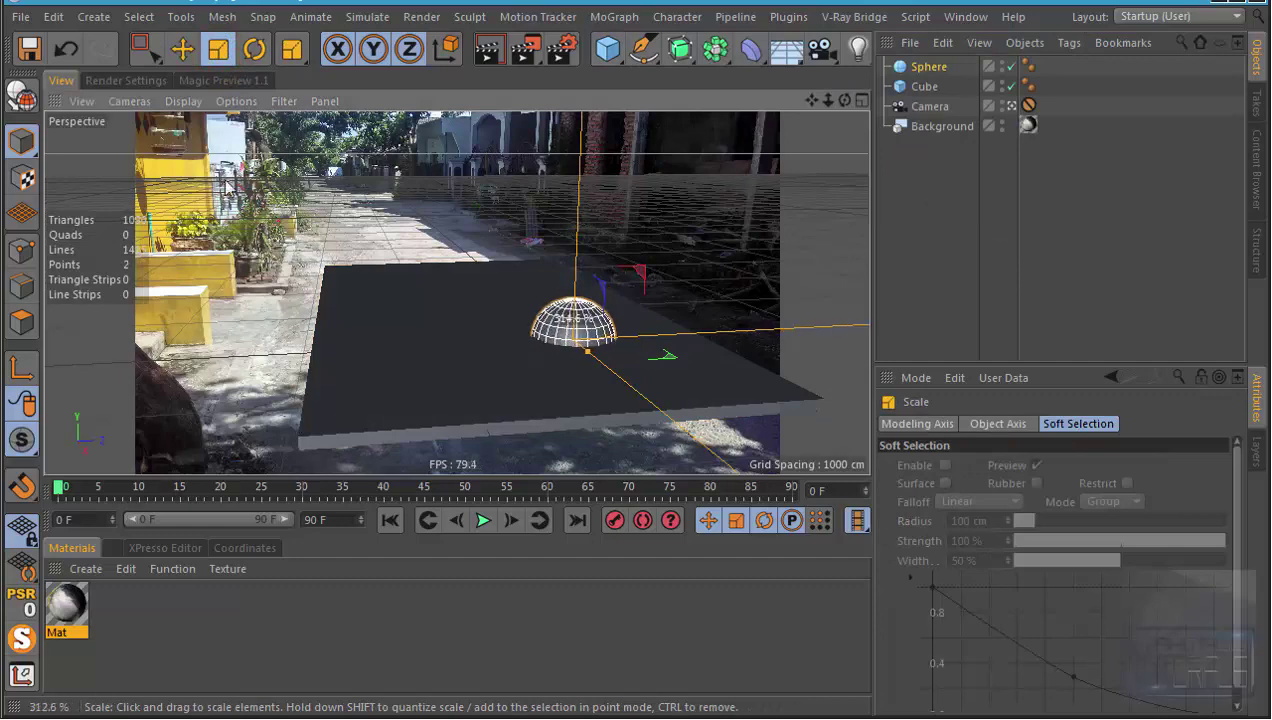
{"action": "left_click", "coordinate": [182, 49]}
{"action": "left_click_drag", "start_coordinate": [577, 228], "coordinate": [567, 138]}
{"action": "left_click_drag", "start_coordinate": [630, 238], "coordinate": [563, 238]}
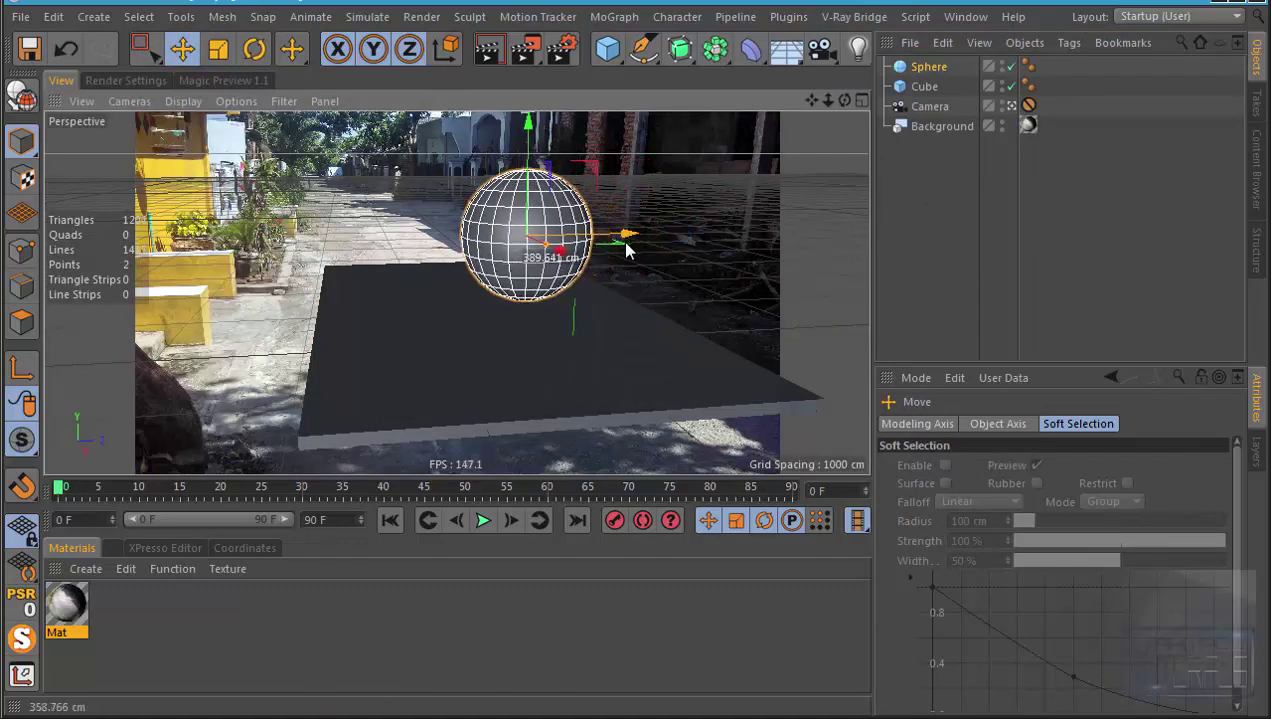
{"action": "key", "text": "t"}
{"action": "left_click_drag", "start_coordinate": [305, 245], "coordinate": [624, 159]}
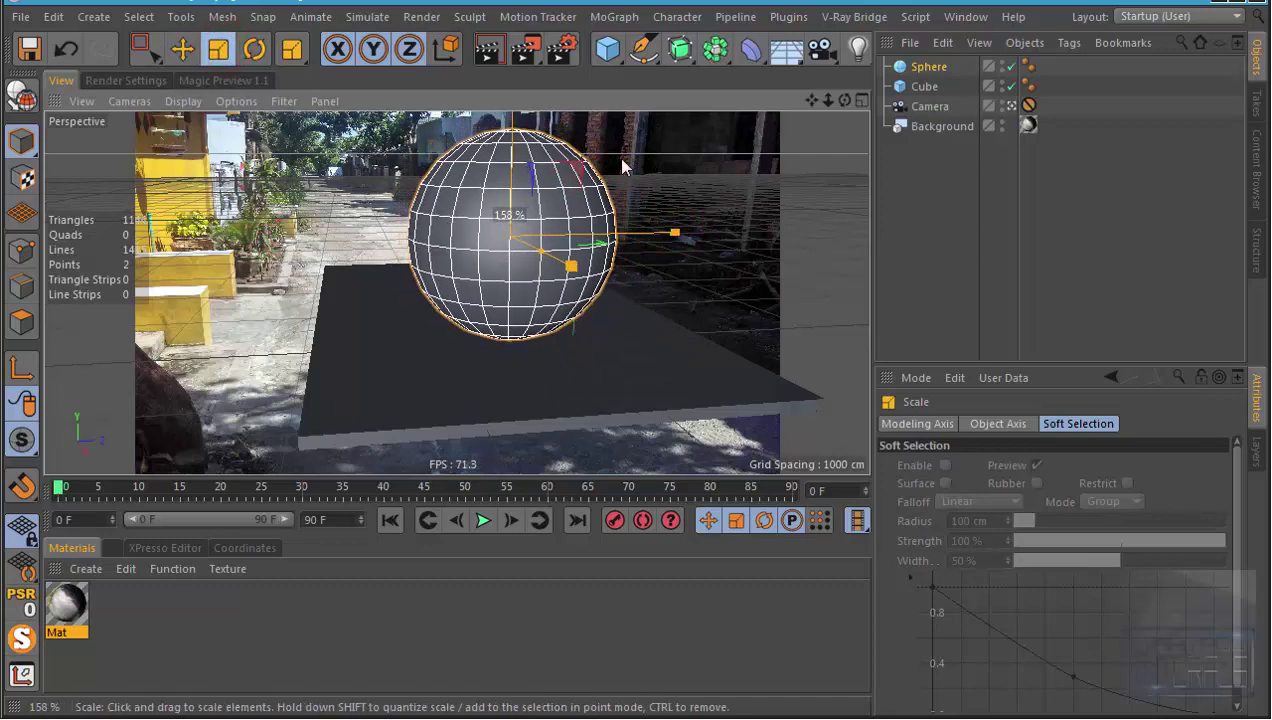
Step: Add an infinite light and rotate it to point down at the floor
{"action": "left_click", "coordinate": [987, 223]}
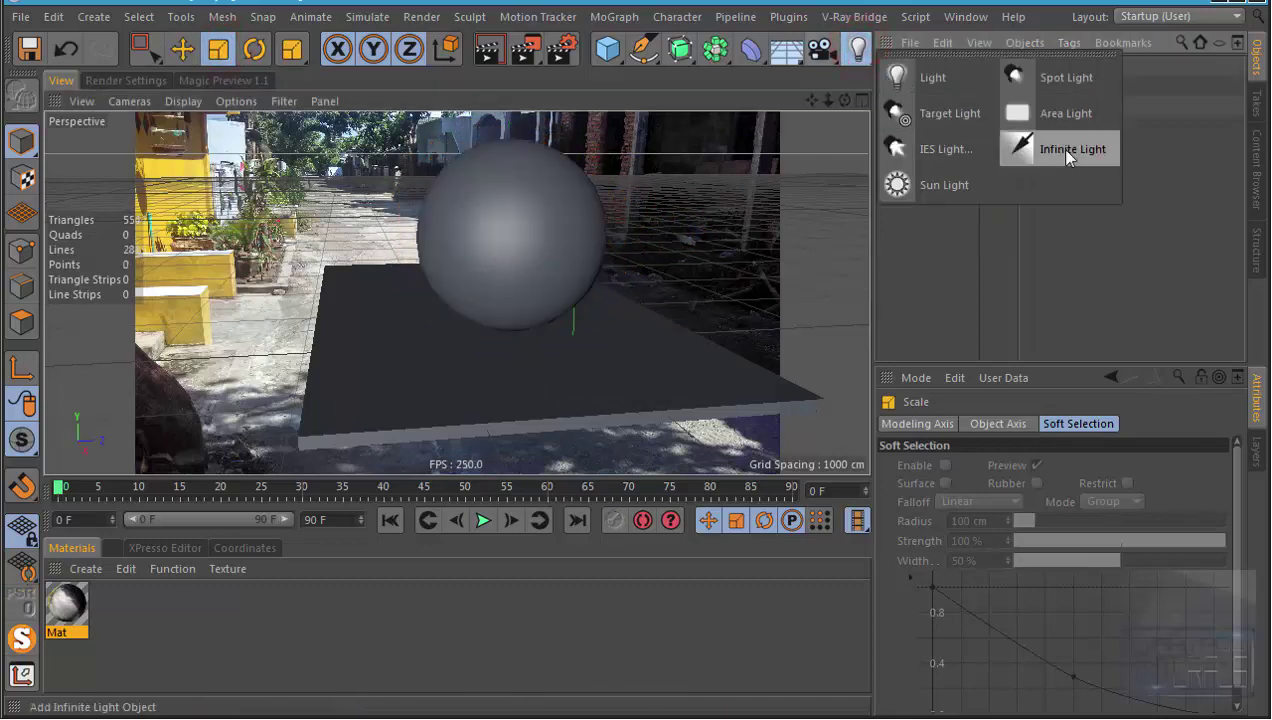
{"action": "left_click_drag", "start_coordinate": [867, 57], "coordinate": [1058, 148]}
{"action": "left_click", "coordinate": [256, 50]}
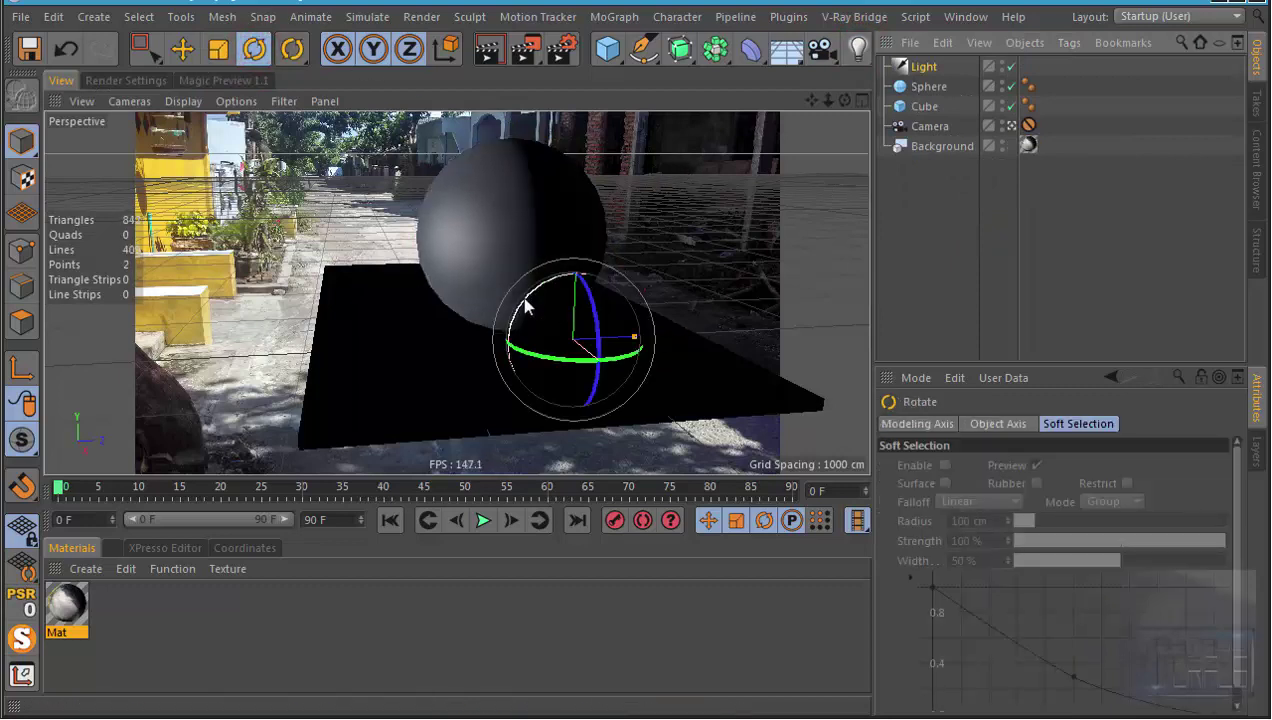
{"action": "left_click_drag", "start_coordinate": [525, 305], "coordinate": [637, 277]}
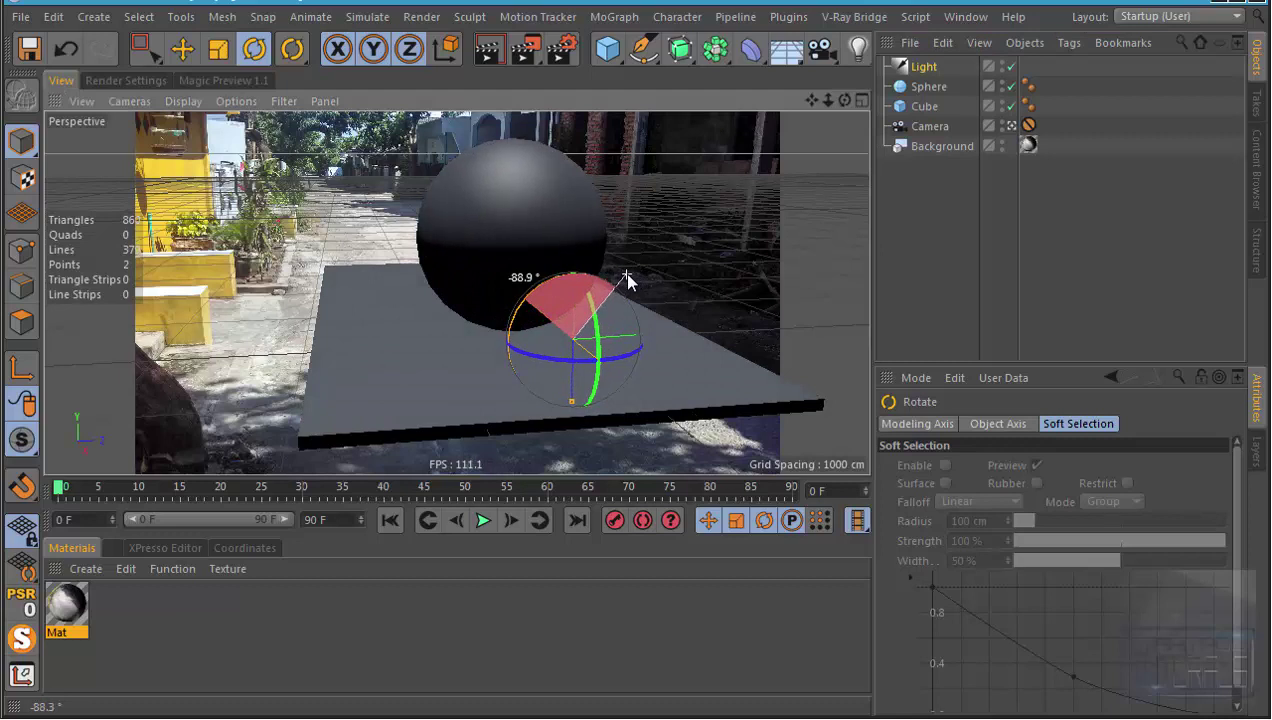
{"action": "left_click_drag", "start_coordinate": [637, 277], "coordinate": [628, 272]}
Step: Give the light Raytraced (Hard) shadows and render the view
{"action": "left_click", "coordinate": [934, 69]}
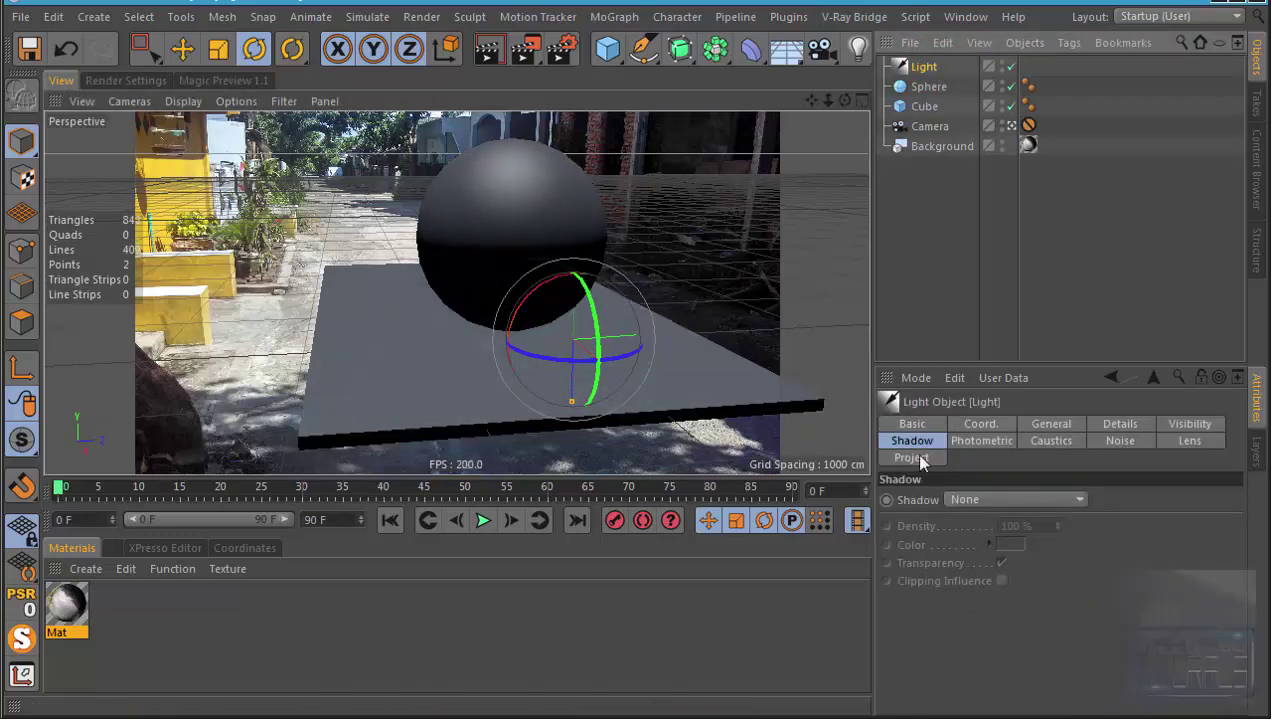
{"action": "left_click", "coordinate": [952, 499]}
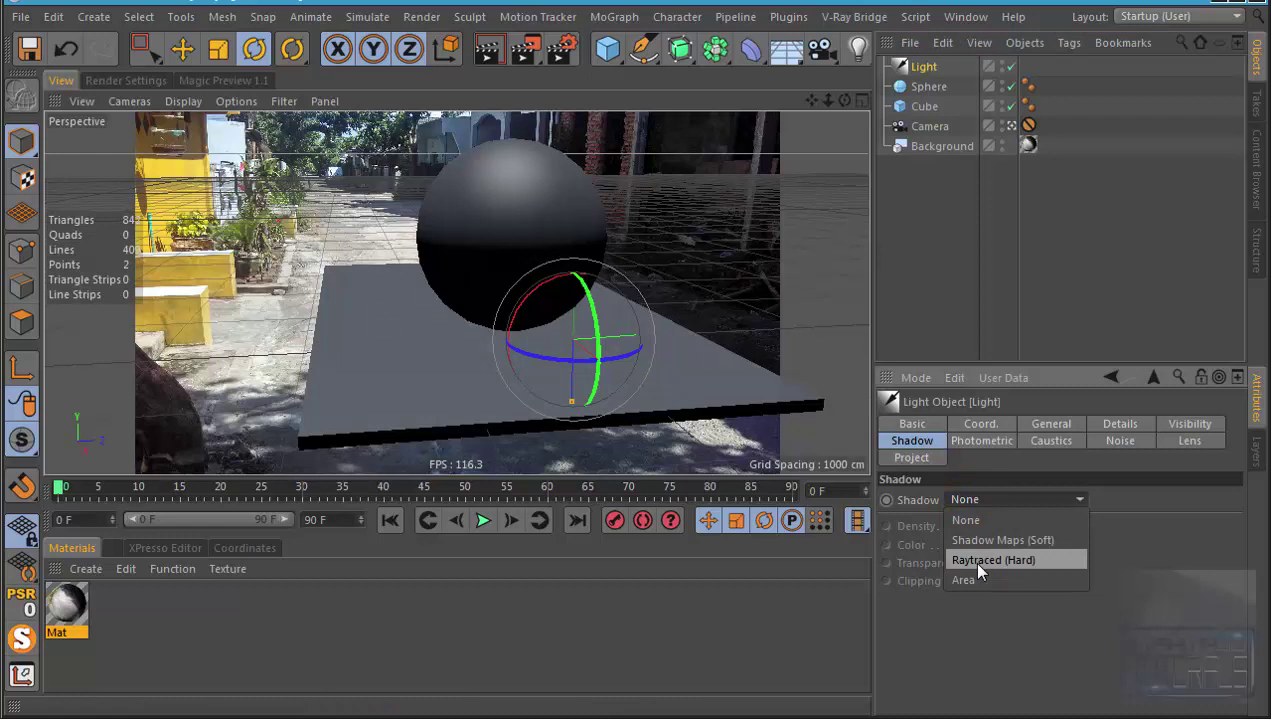
{"action": "left_click", "coordinate": [978, 561]}
{"action": "left_click", "coordinate": [487, 62]}
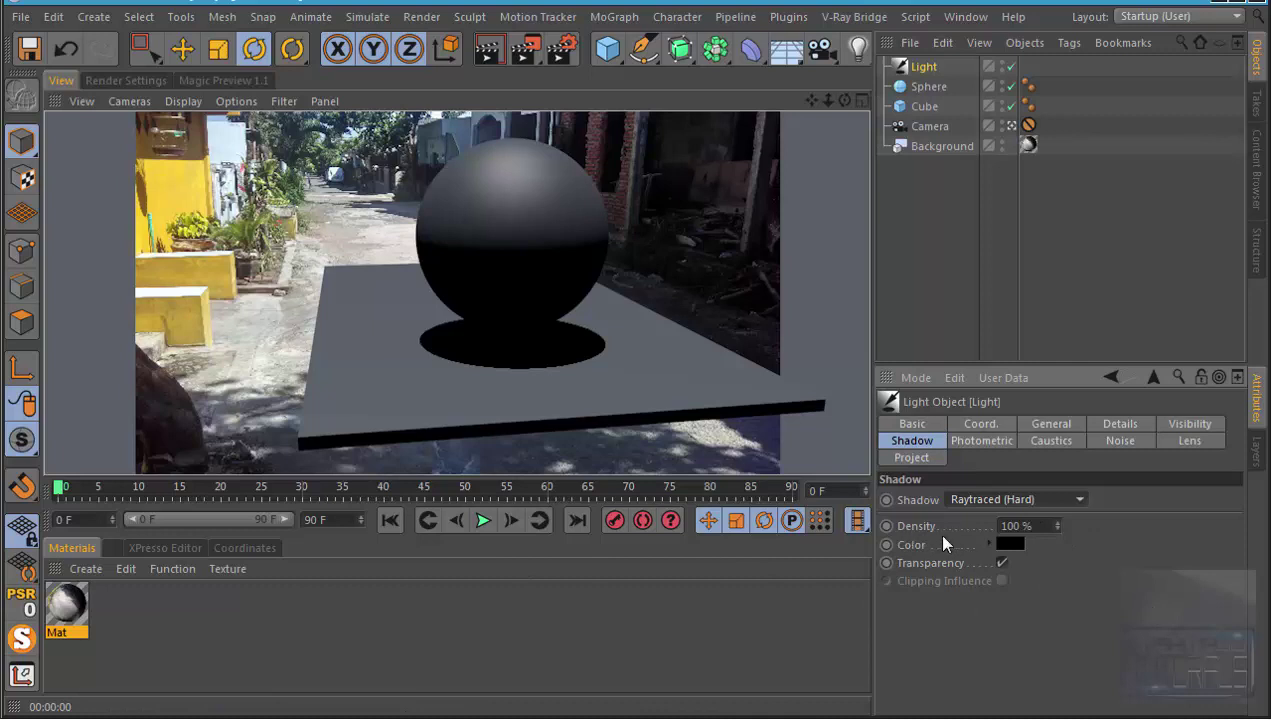
Step: Set shadow density to 95% and sample a dark bluish shadow colour from the photo
{"action": "left_click", "coordinate": [1015, 525]}
{"action": "type", "text": "95"}
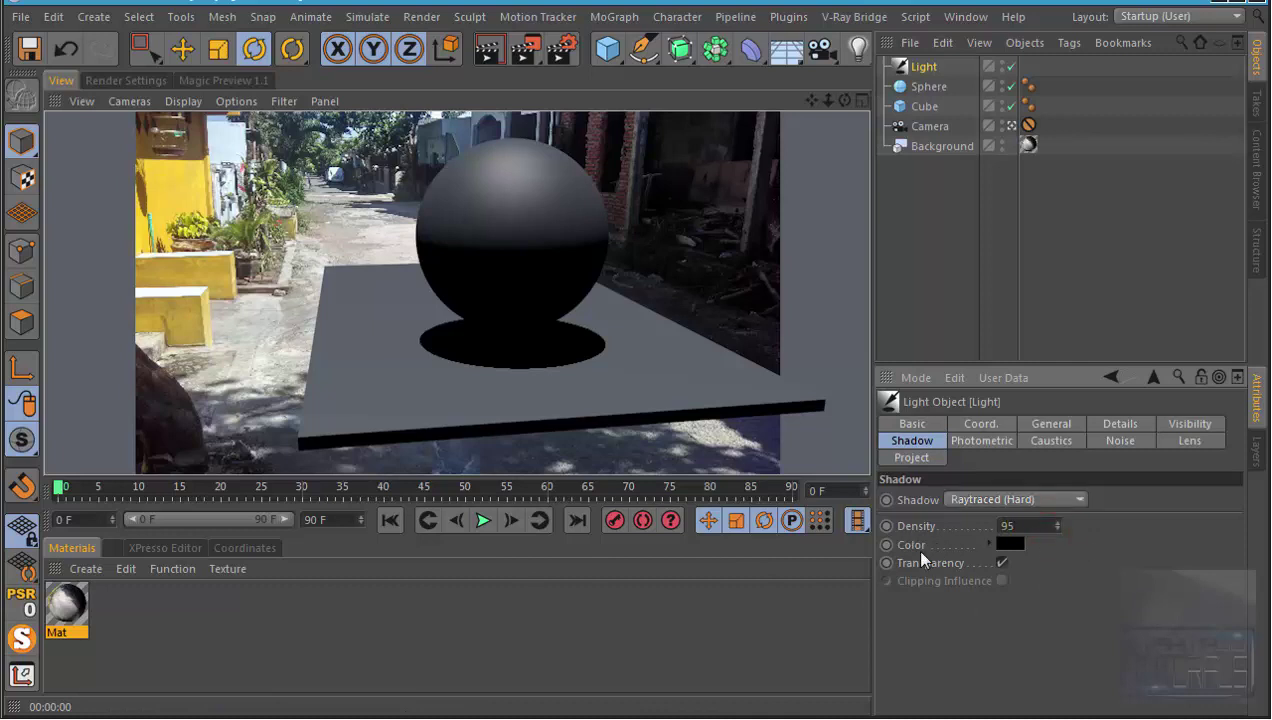
{"action": "left_click", "coordinate": [1060, 593]}
{"action": "left_click", "coordinate": [1014, 545]}
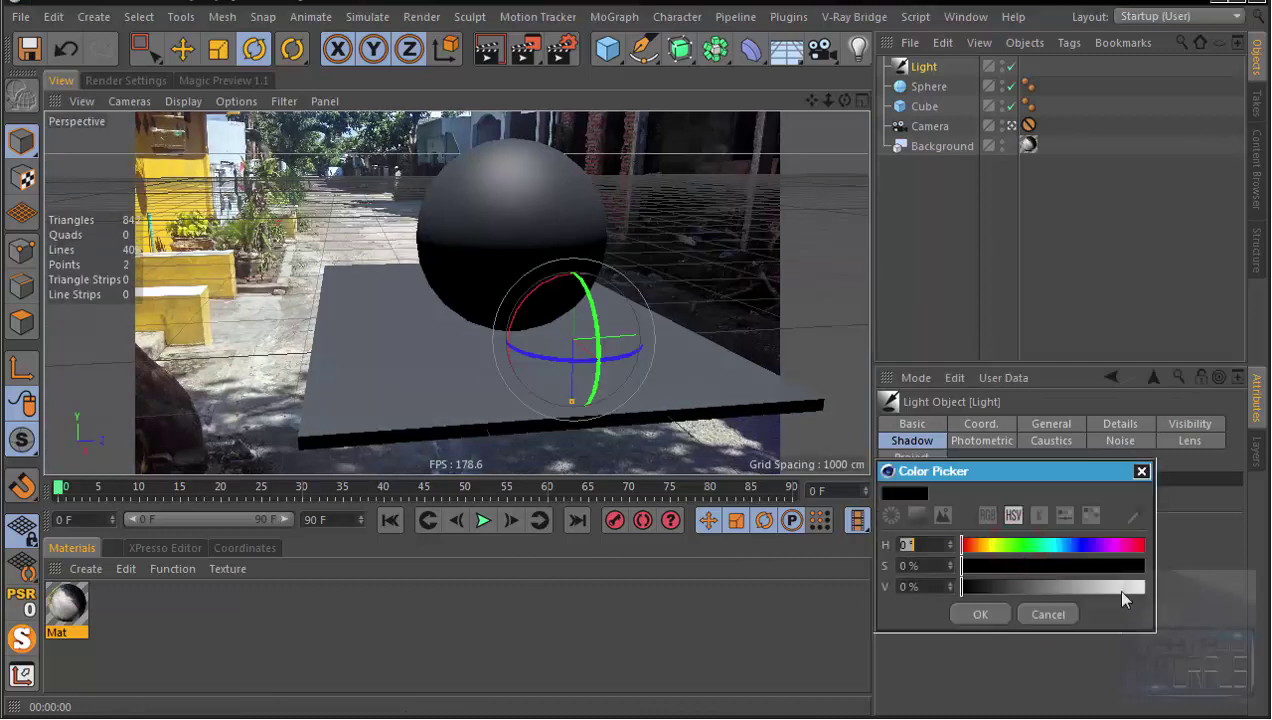
{"action": "left_click", "coordinate": [1136, 516]}
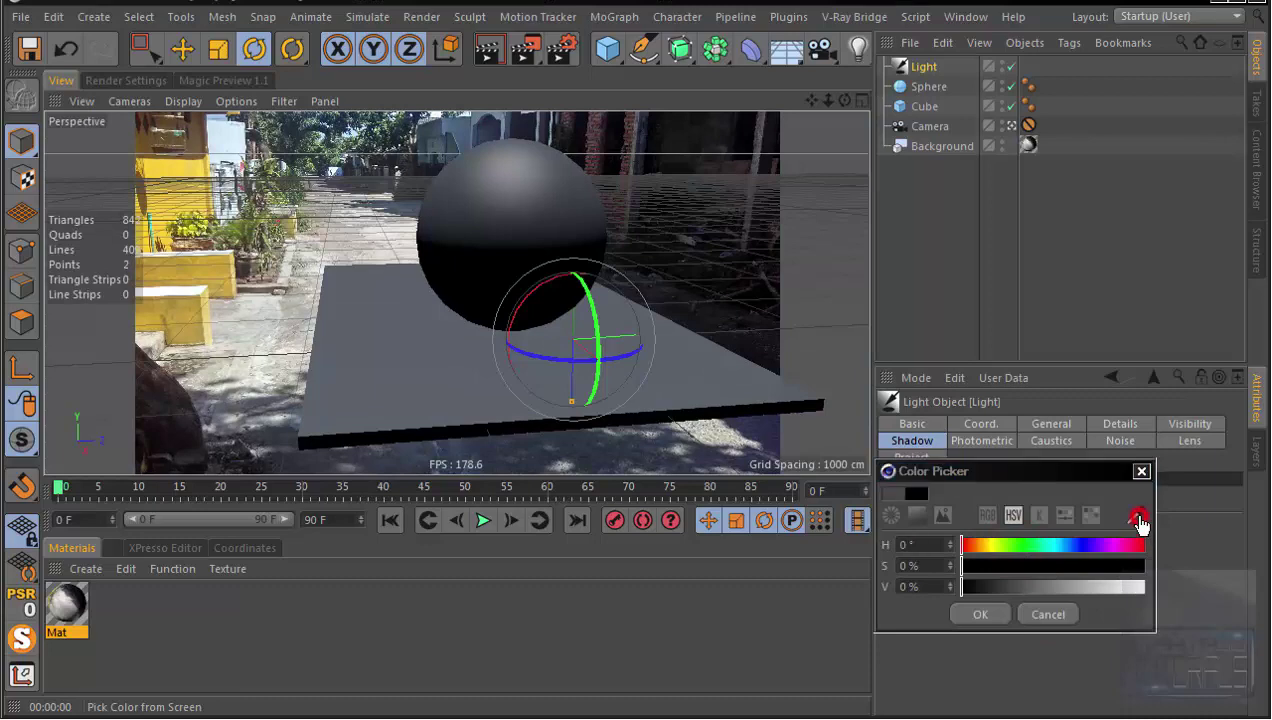
{"action": "left_click", "coordinate": [620, 444]}
{"action": "left_click", "coordinate": [1011, 588]}
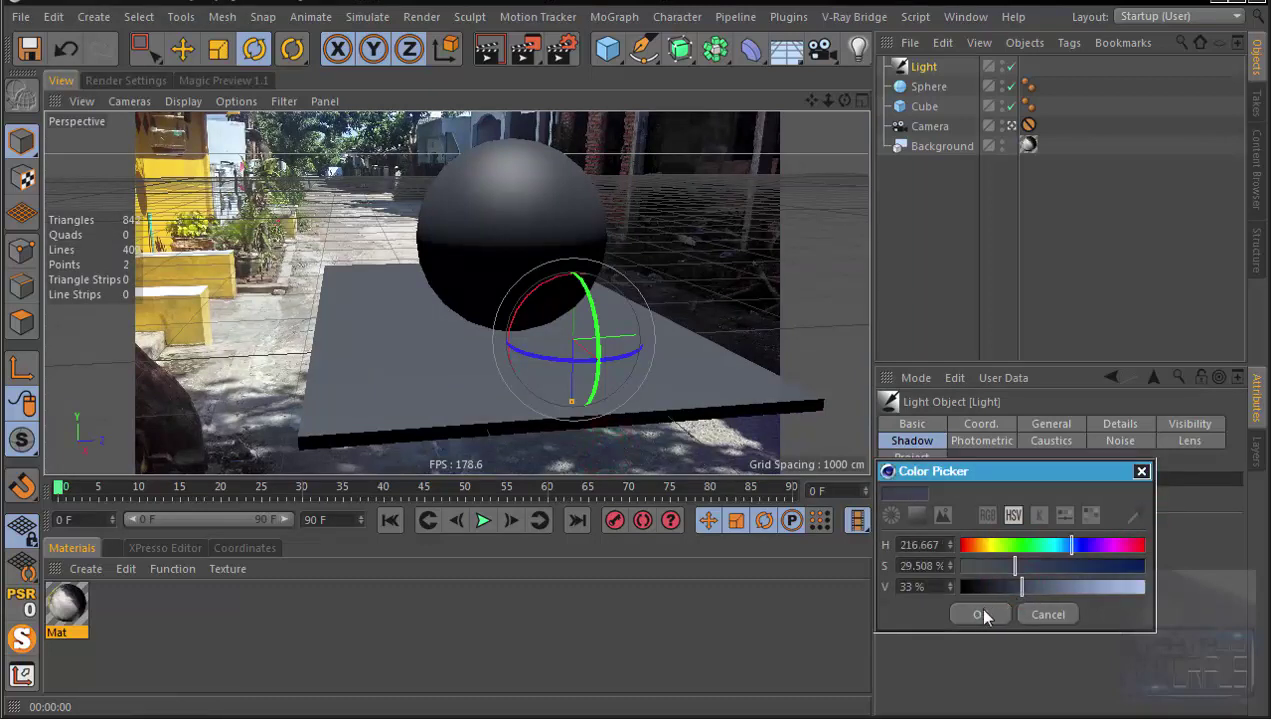
{"action": "left_click", "coordinate": [980, 614]}
{"action": "left_click", "coordinate": [488, 55]}
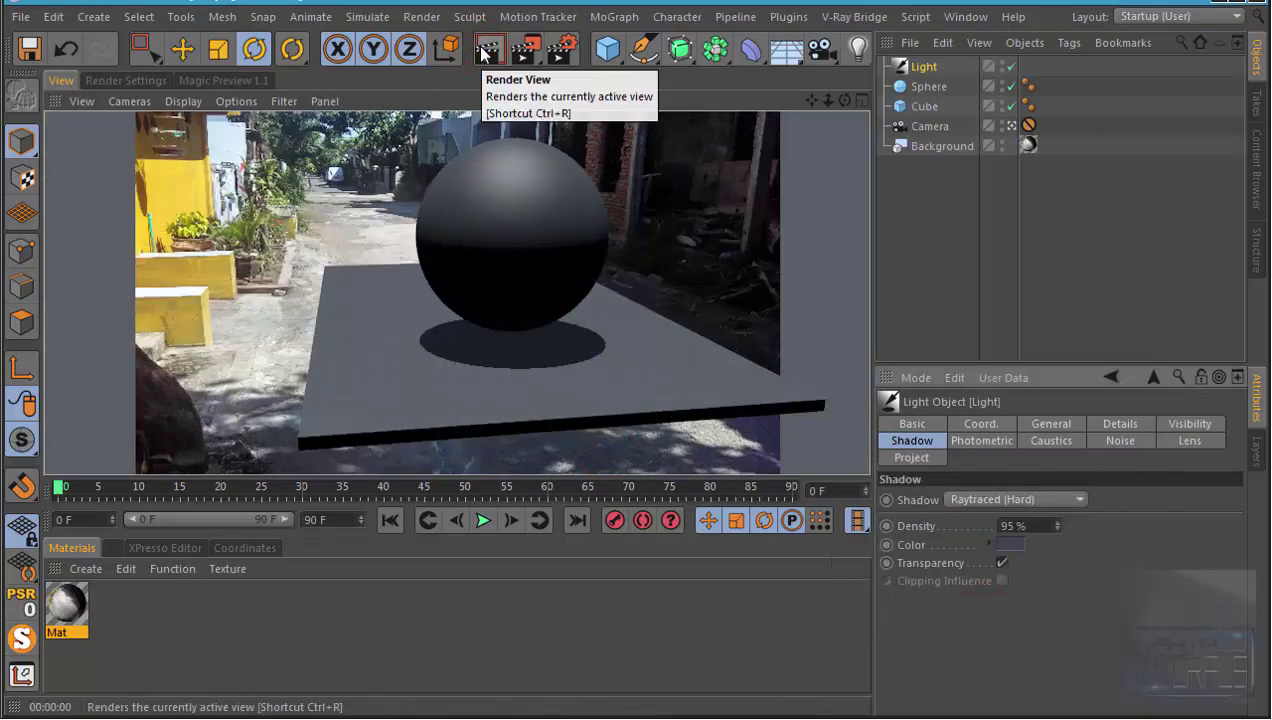
Step: Make the shadow colour brighter and more saturated, then re-render
{"action": "left_click", "coordinate": [1010, 543]}
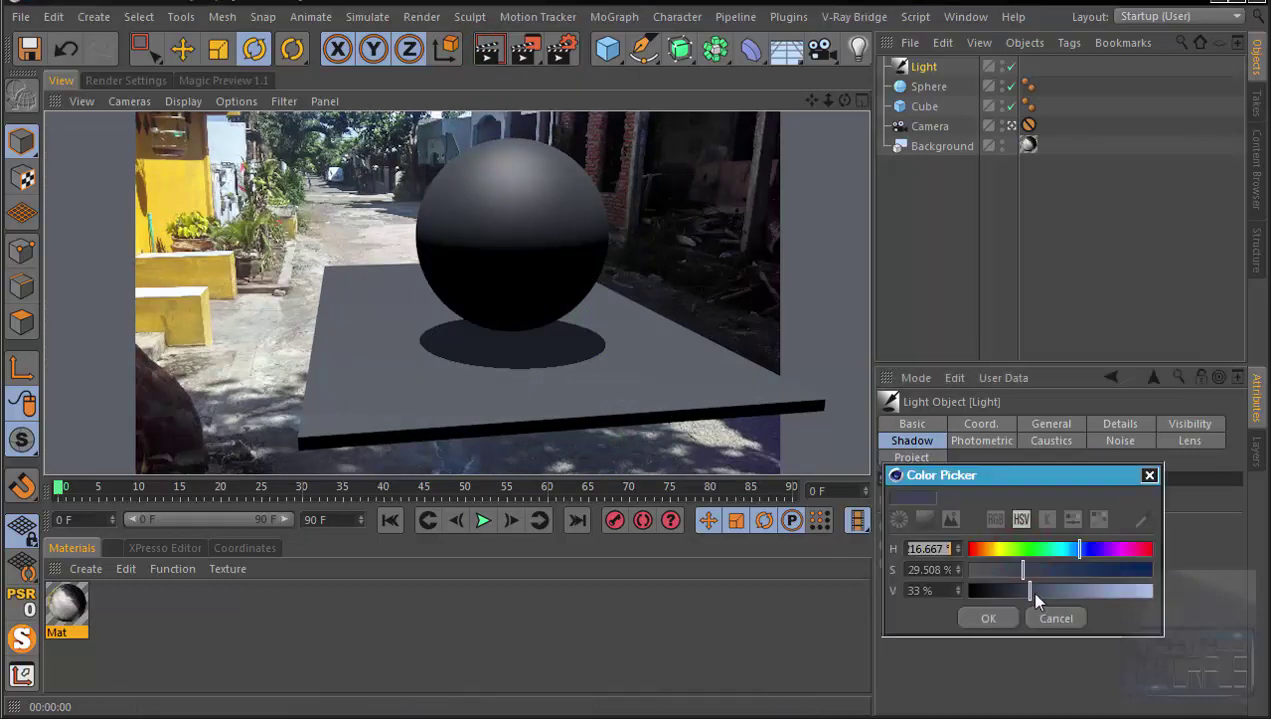
{"action": "left_click_drag", "start_coordinate": [1029, 589], "coordinate": [1079, 572]}
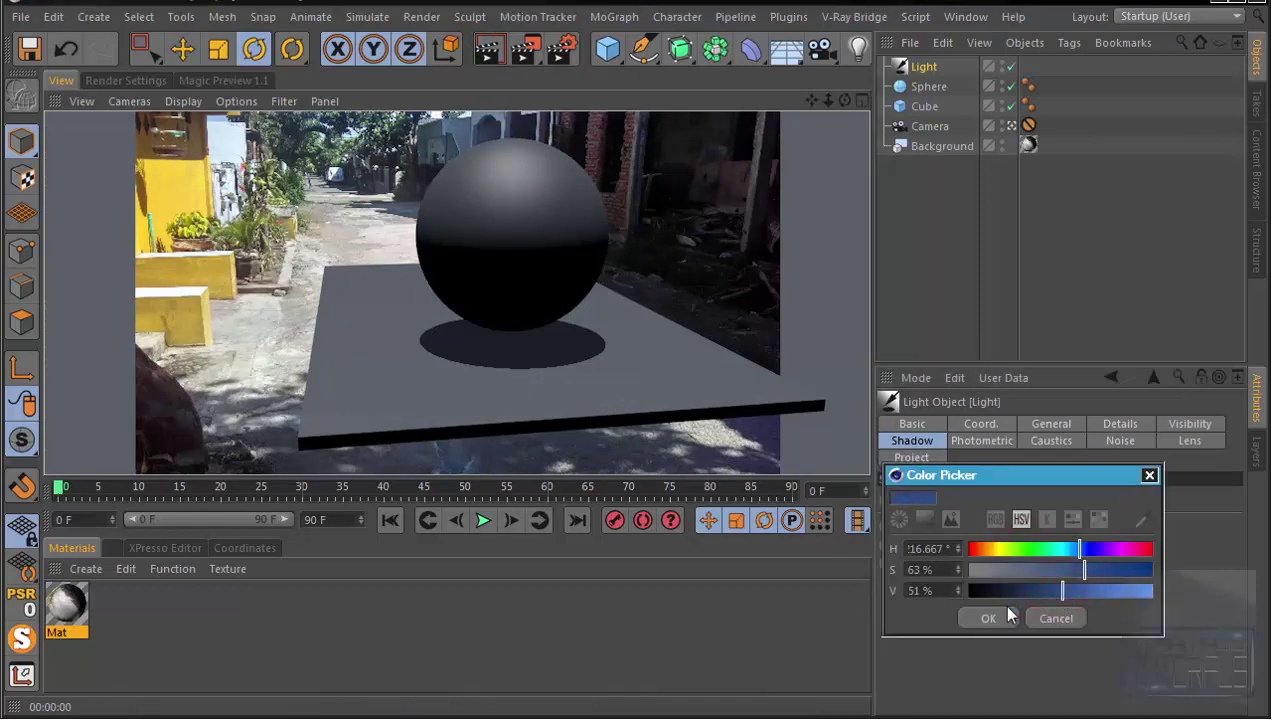
{"action": "left_click", "coordinate": [1010, 616]}
{"action": "left_click", "coordinate": [488, 55]}
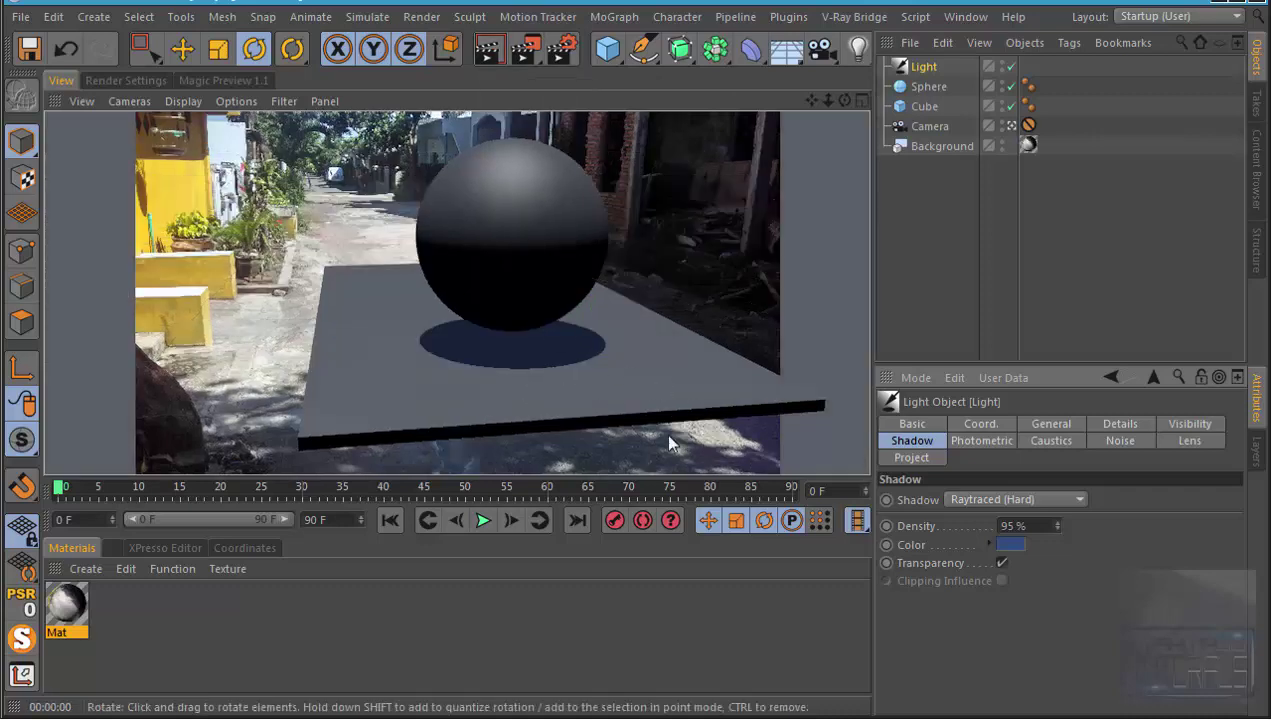
Step: Select the floor slab and shatter it into 160 pieces with Thrausi
{"action": "left_click", "coordinate": [962, 262]}
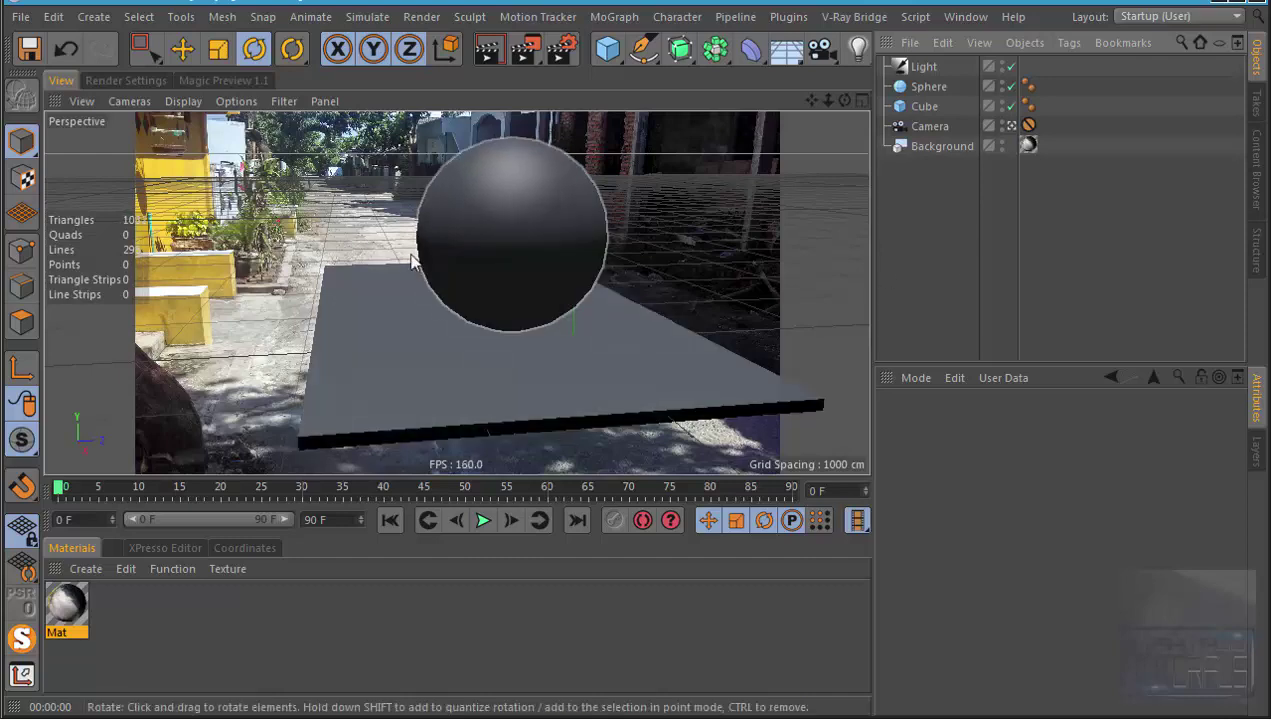
{"action": "left_click", "coordinate": [130, 101]}
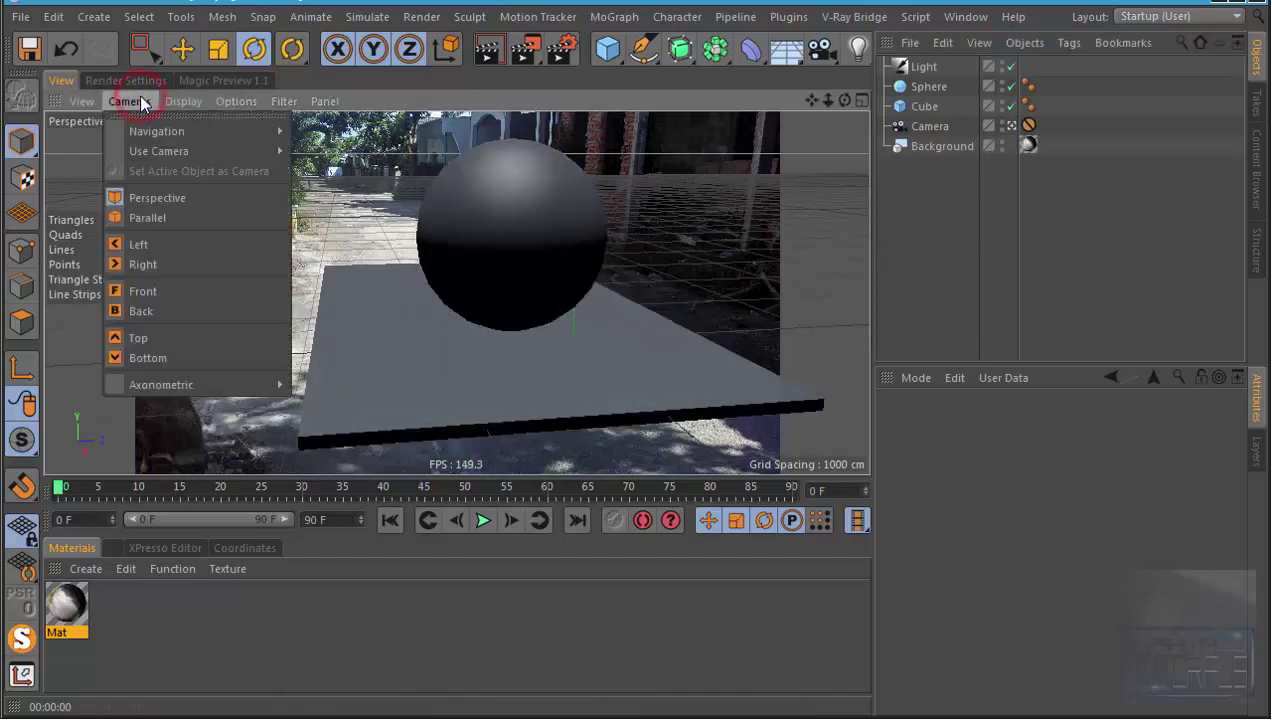
{"action": "left_click", "coordinate": [937, 182]}
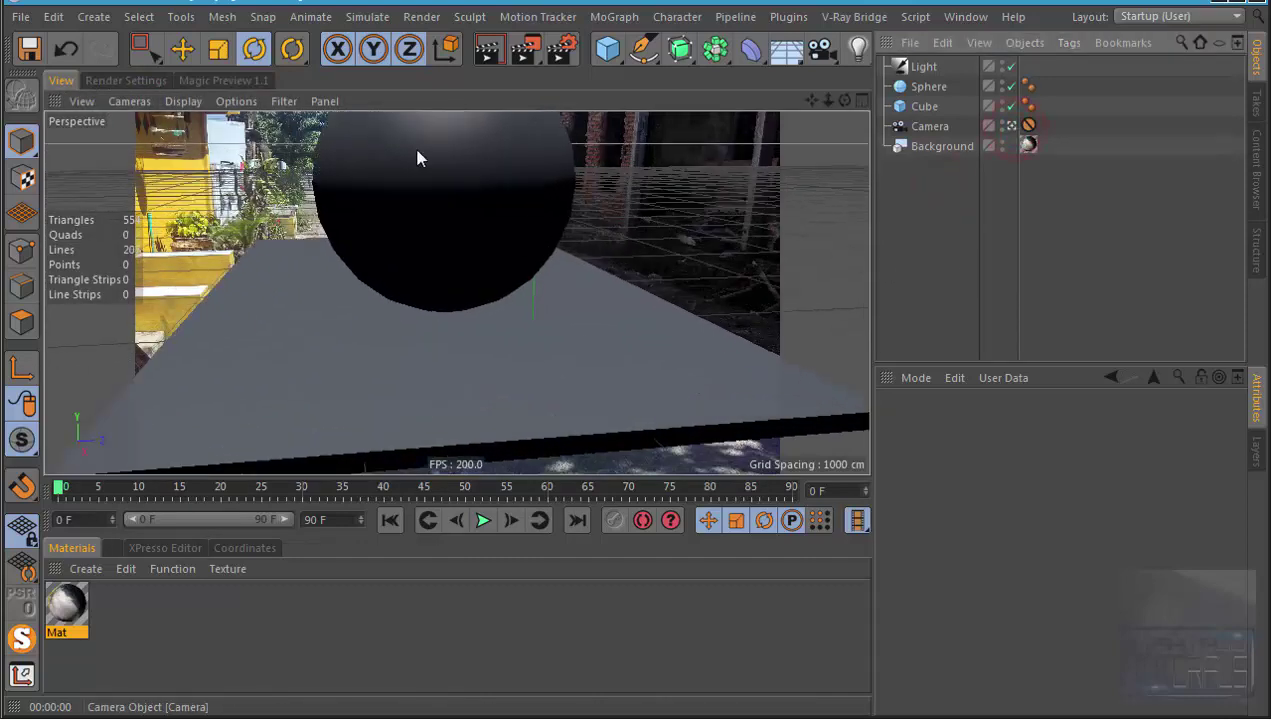
{"action": "mouse_move", "coordinate": [418, 156]}
{"action": "left_mouse_down", "text": "alt"}
{"action": "mouse_move", "coordinate": [435, 325]}
{"action": "mouse_move", "coordinate": [336, 222]}
{"action": "mouse_move", "coordinate": [577, 336]}
{"action": "mouse_move", "coordinate": [950, 323]}
{"action": "left_mouse_up", "text": "alt"}
{"action": "left_click", "coordinate": [435, 325]}
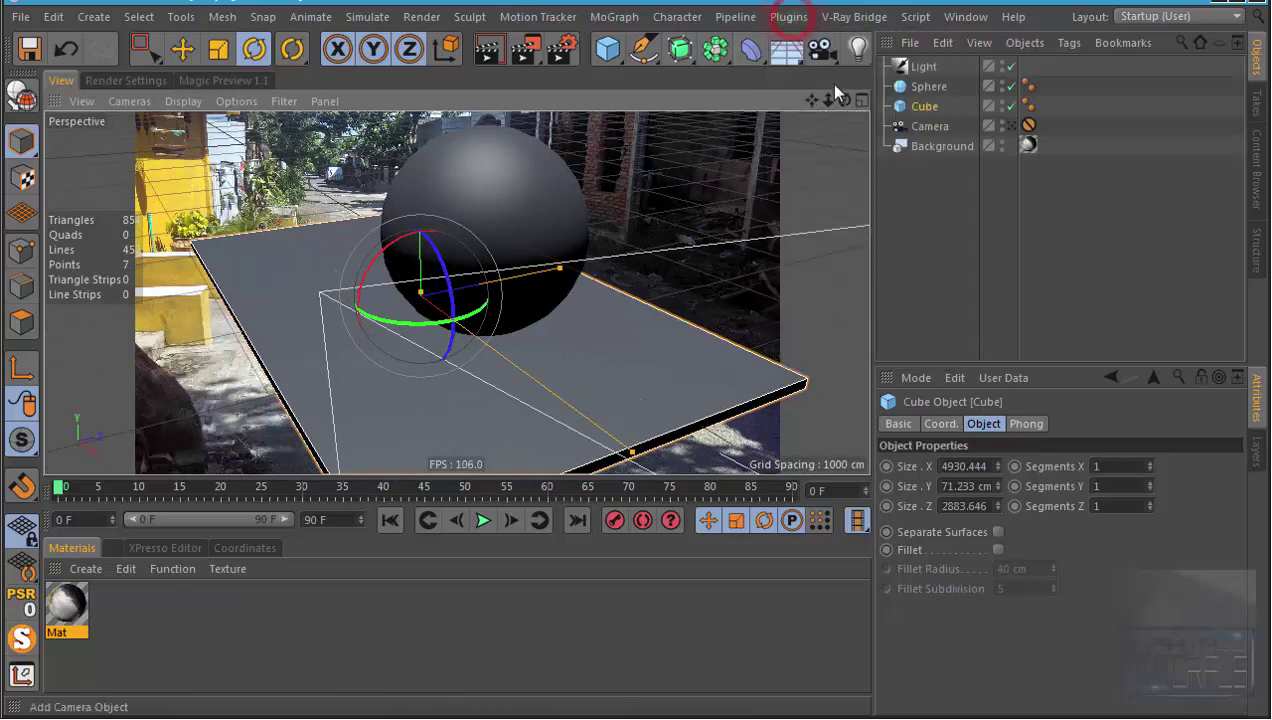
{"action": "left_click", "coordinate": [788, 17]}
{"action": "left_click", "coordinate": [996, 121]}
{"action": "type", "text": "160"}
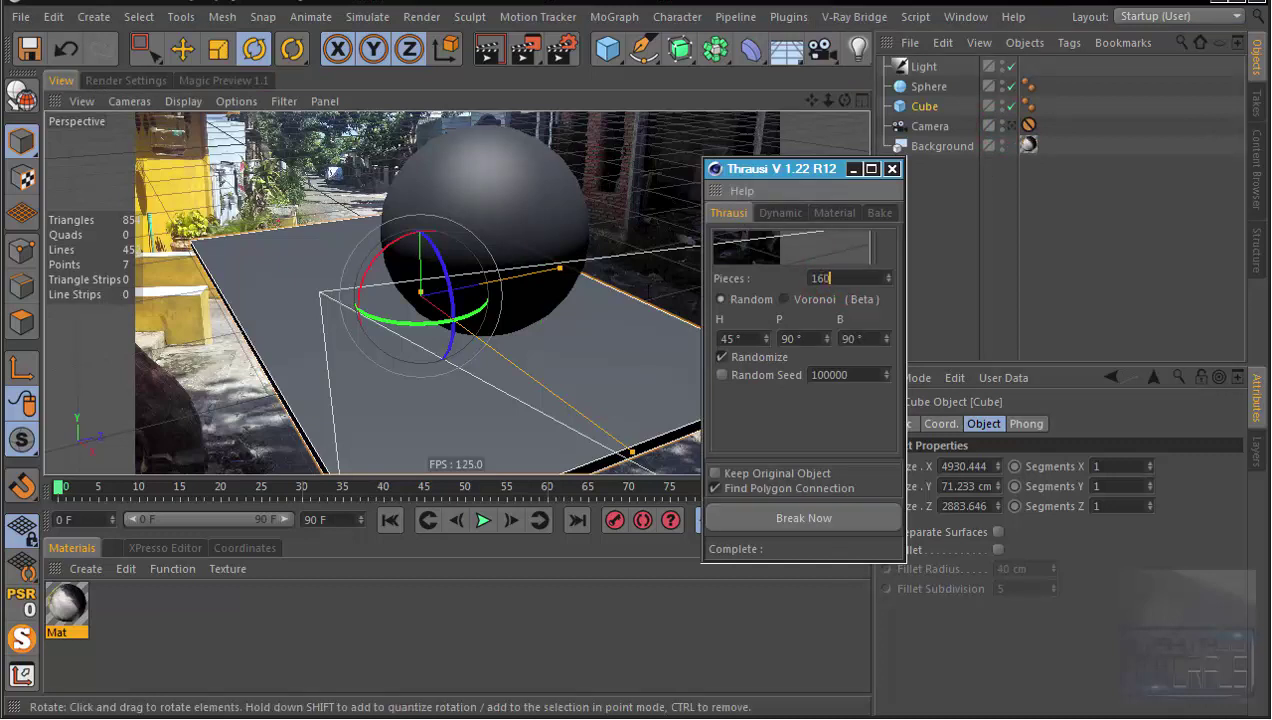
{"action": "key", "text": "Return"}
{"action": "left_click", "coordinate": [800, 518]}
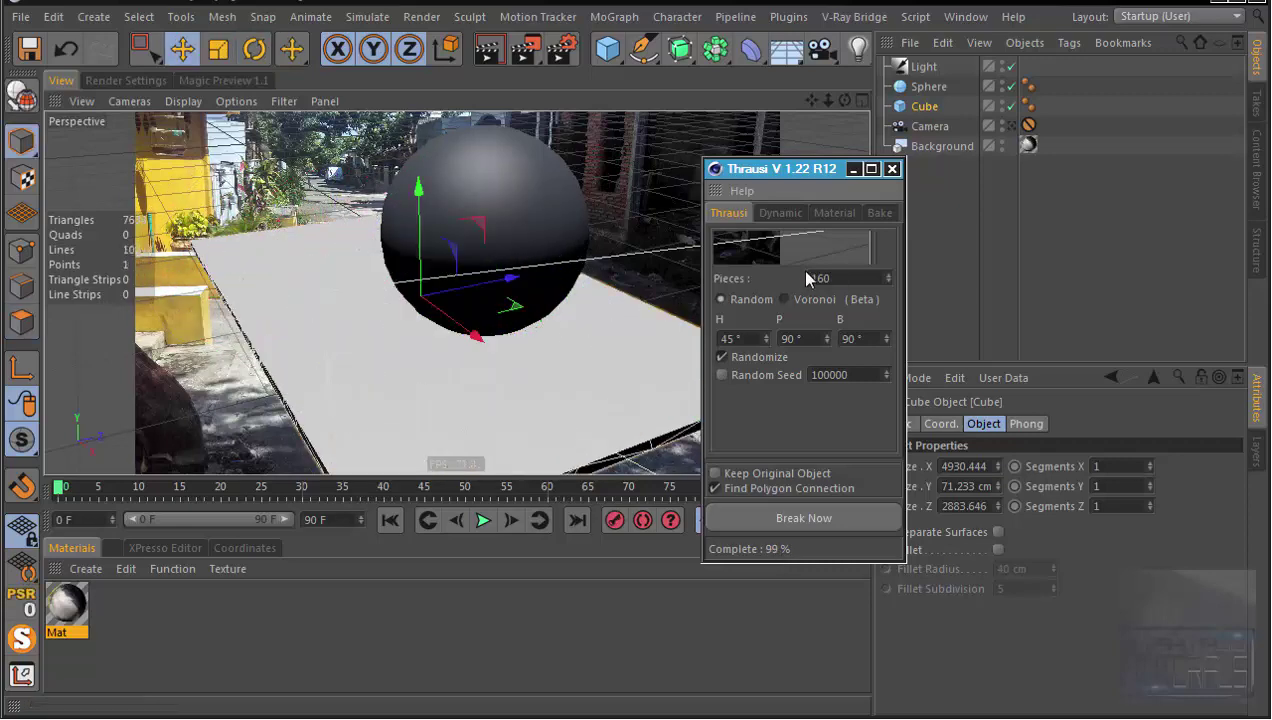
Step: Move the sphere to the right above the broken floor
{"action": "mouse_move", "coordinate": [548, 343]}
{"action": "left_mouse_down", "text": "alt"}
{"action": "mouse_move", "coordinate": [528, 349]}
{"action": "mouse_move", "coordinate": [684, 281]}
{"action": "mouse_move", "coordinate": [530, 270]}
{"action": "mouse_move", "coordinate": [645, 220]}
{"action": "left_mouse_up", "text": "alt"}
{"action": "left_click", "coordinate": [530, 270]}
{"action": "mouse_move", "coordinate": [553, 255]}
{"action": "left_mouse_down"}
{"action": "mouse_move", "coordinate": [607, 222]}
{"action": "mouse_move", "coordinate": [596, 213]}
{"action": "left_mouse_up"}
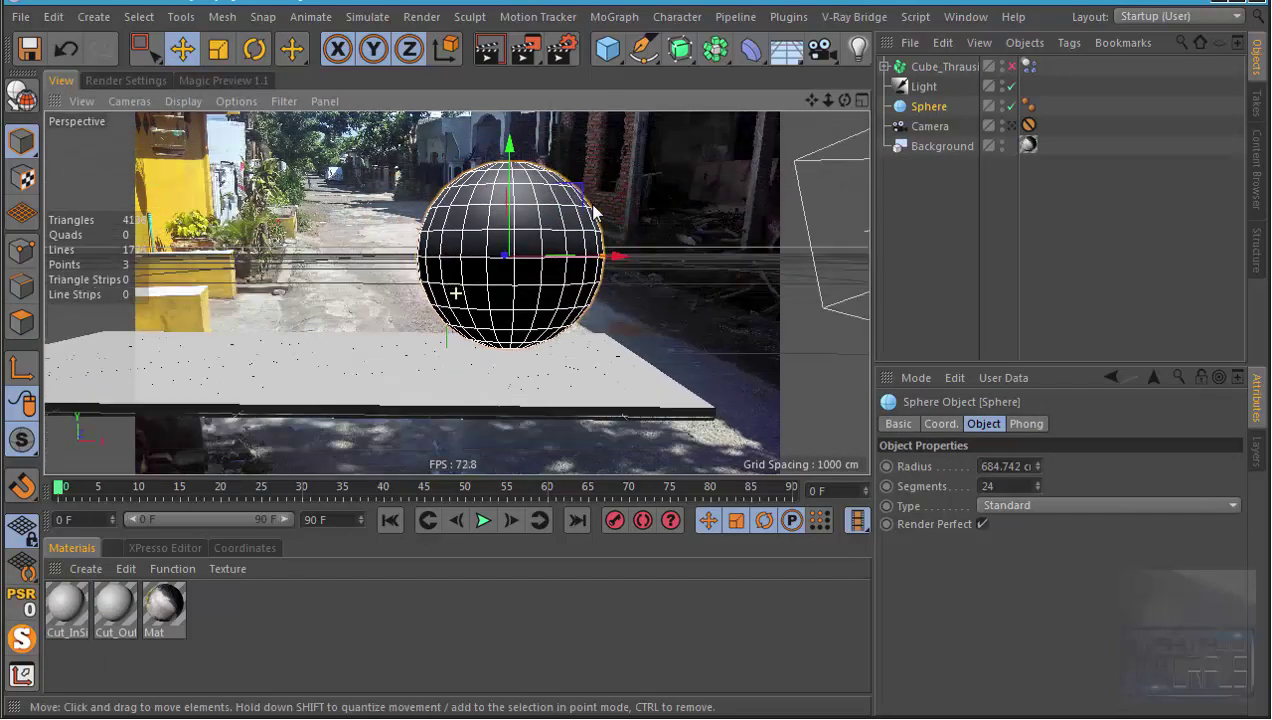
Step: Switch to Gouraud Shading (Lines) and add a Collider Body tag to the sphere
{"action": "left_click", "coordinate": [184, 101]}
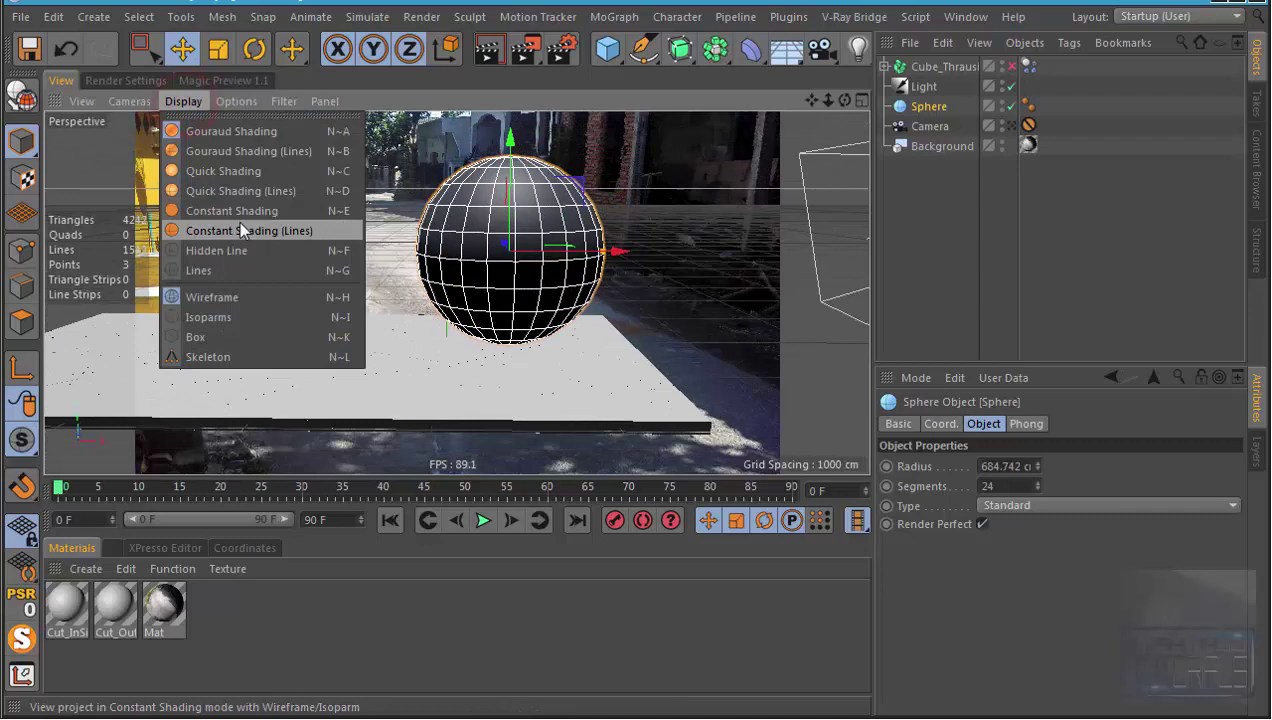
{"action": "left_click", "coordinate": [237, 151]}
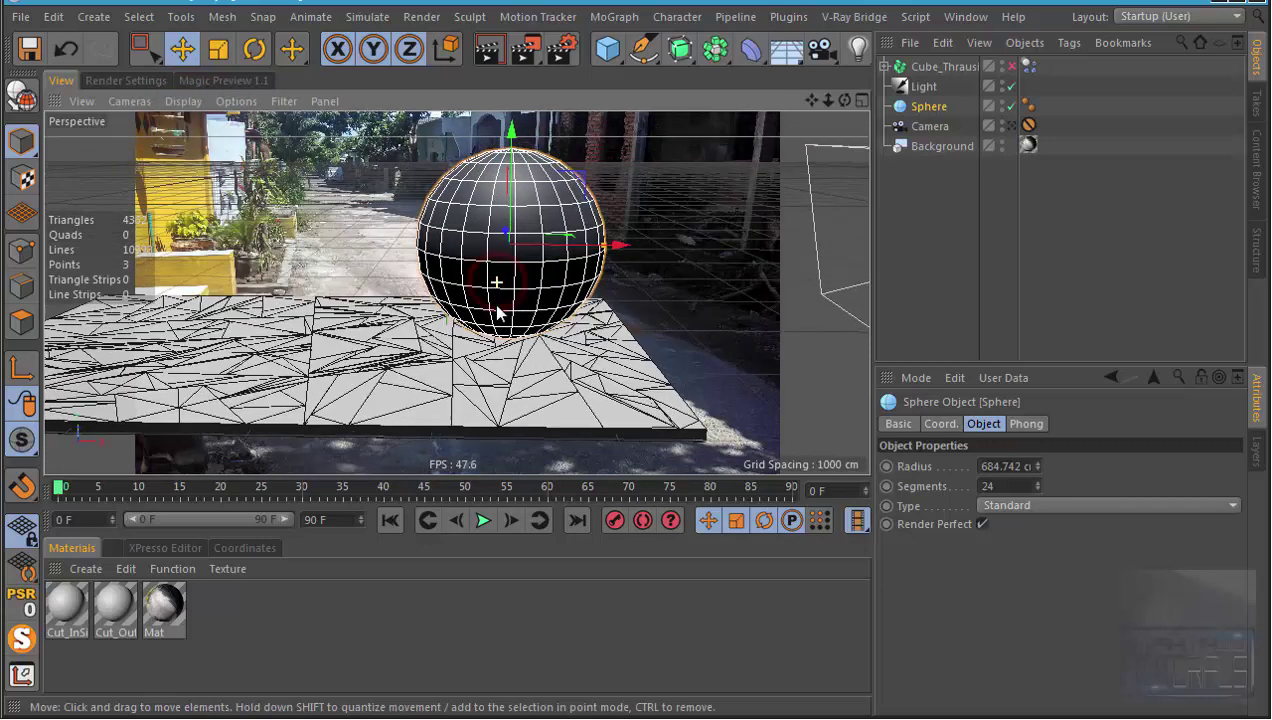
{"action": "left_click", "coordinate": [1075, 43]}
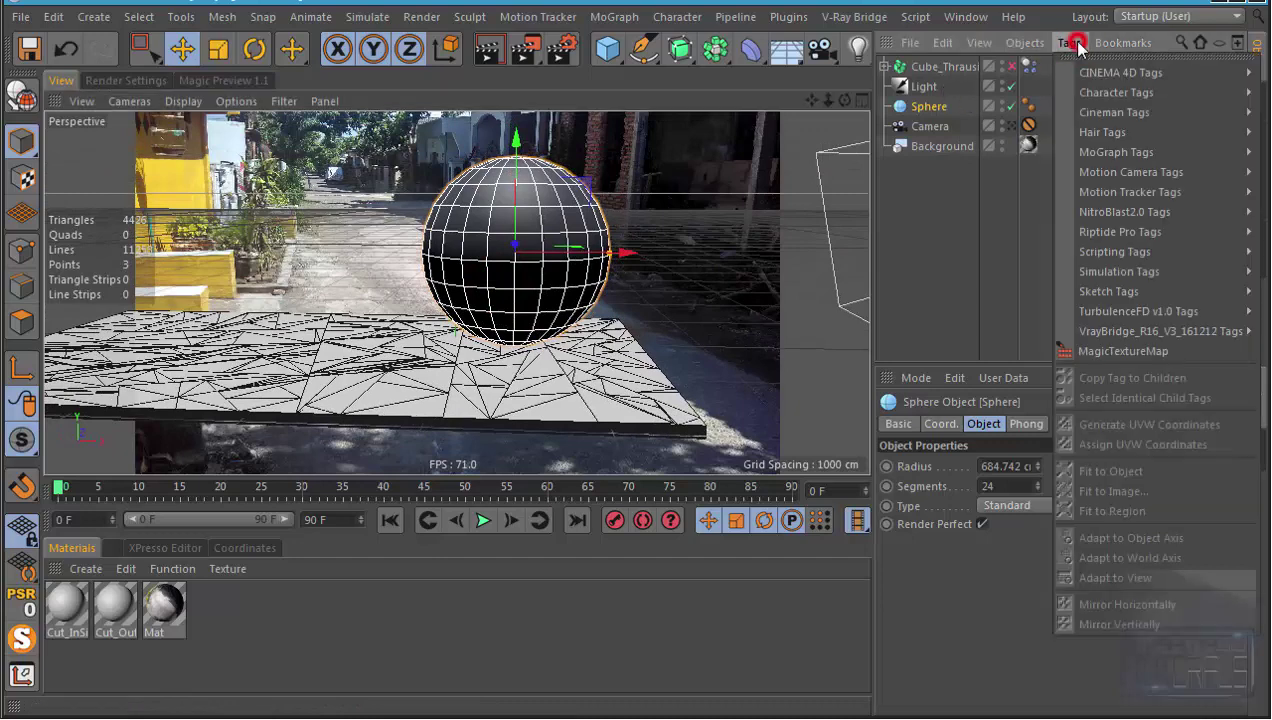
{"action": "mouse_move", "coordinate": [1119, 271]}
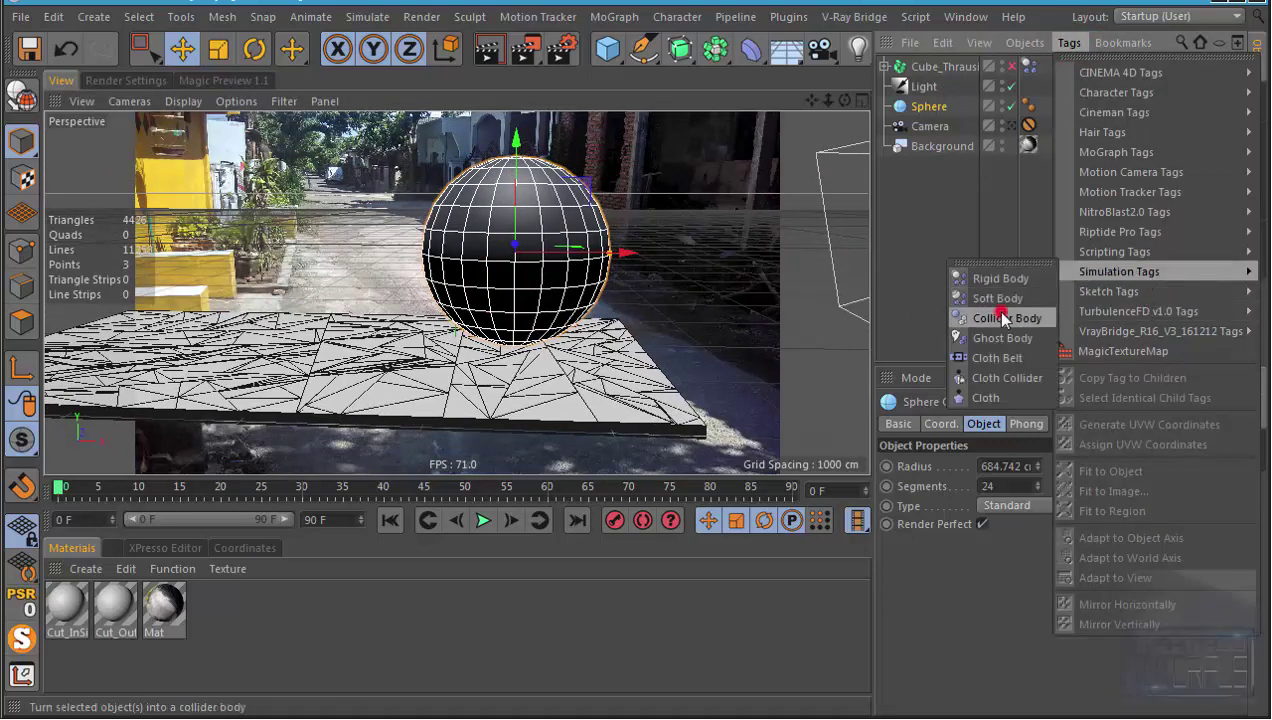
{"action": "left_click", "coordinate": [1003, 318]}
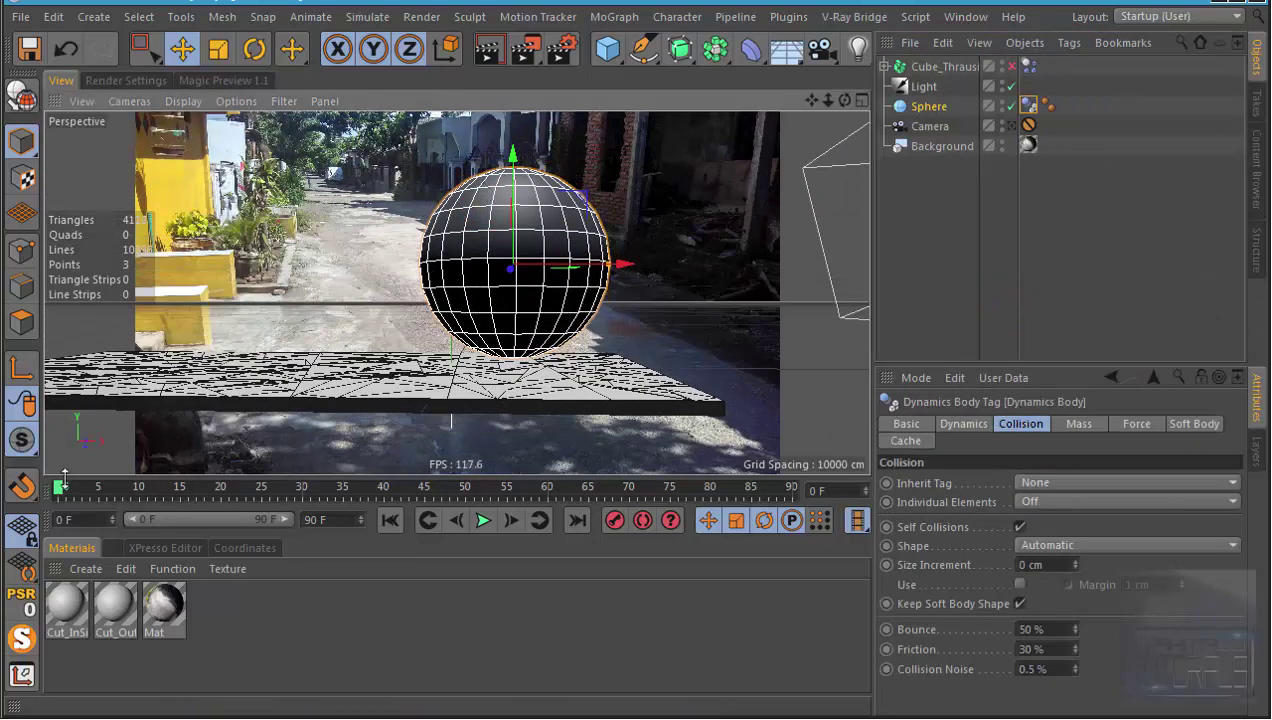
Step: Lift the sphere higher above the floor, then enlarge its radius in the Front view
{"action": "left_click_drag", "start_coordinate": [437, 262], "coordinate": [450, 310], "text": "alt"}
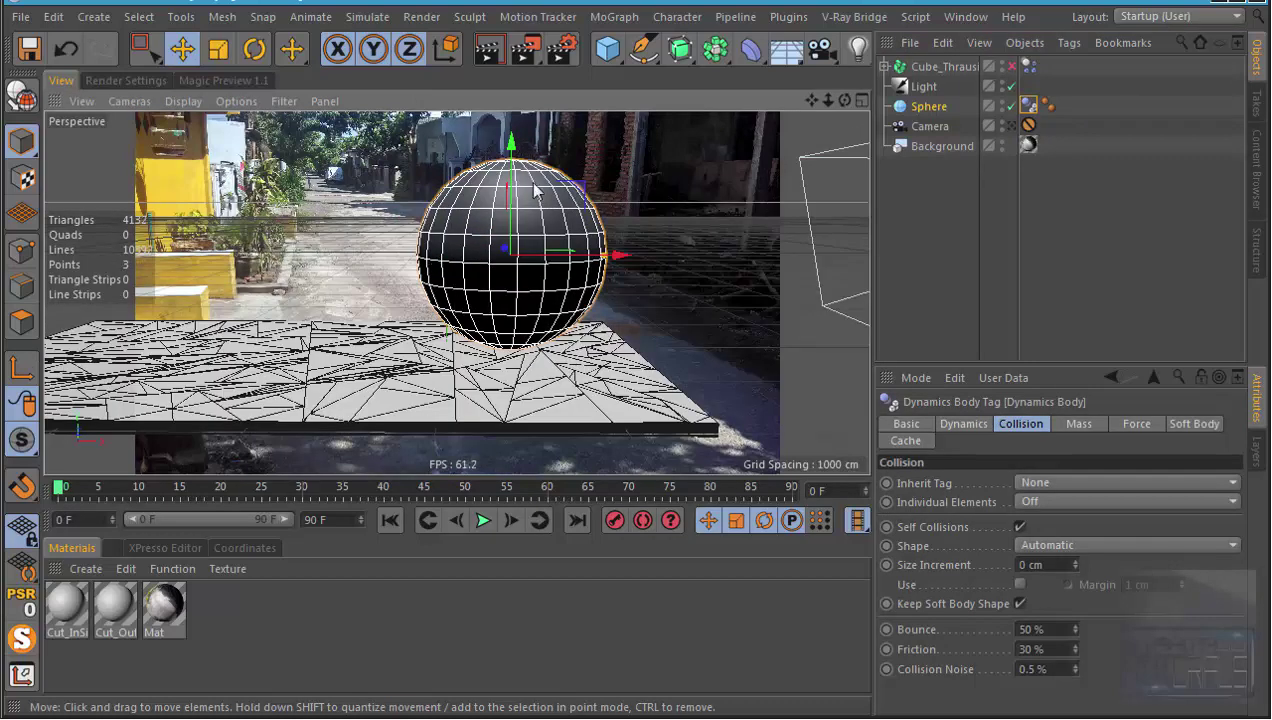
{"action": "left_click_drag", "start_coordinate": [510, 160], "coordinate": [508, 155]}
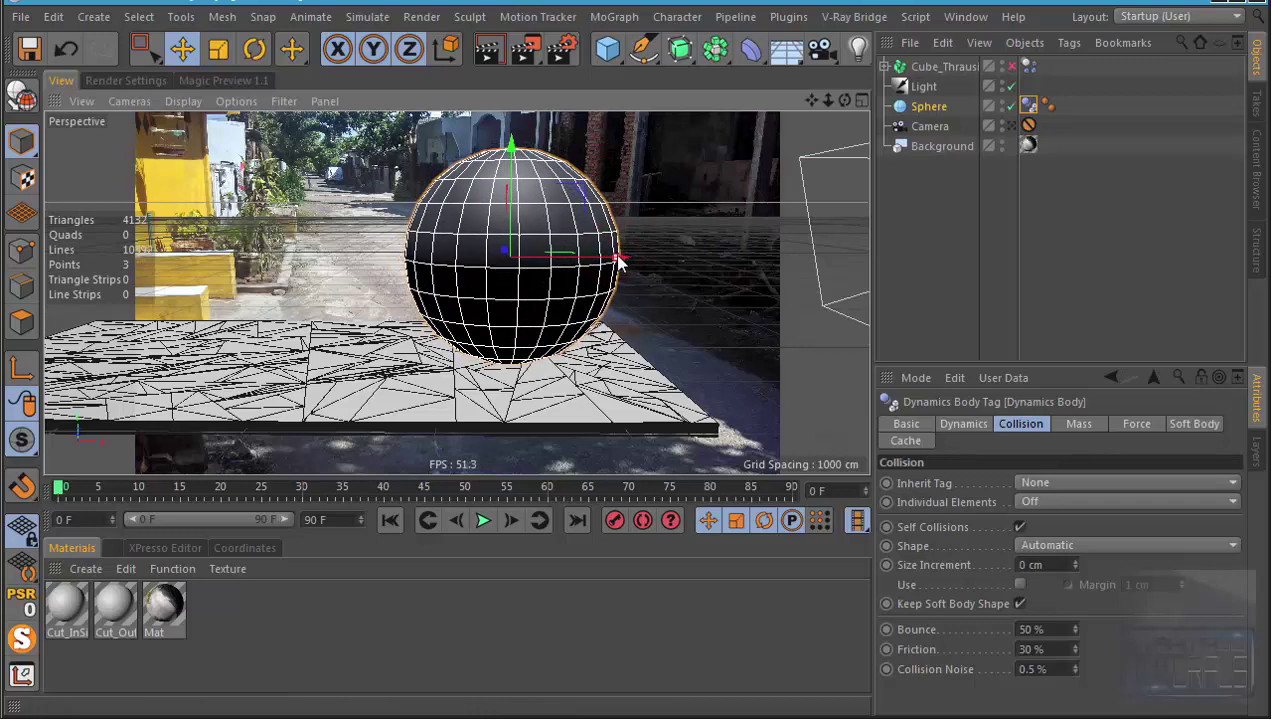
{"action": "key", "text": "ctrl+shift+z"}
{"action": "left_click_drag", "start_coordinate": [520, 148], "coordinate": [519, 148]}
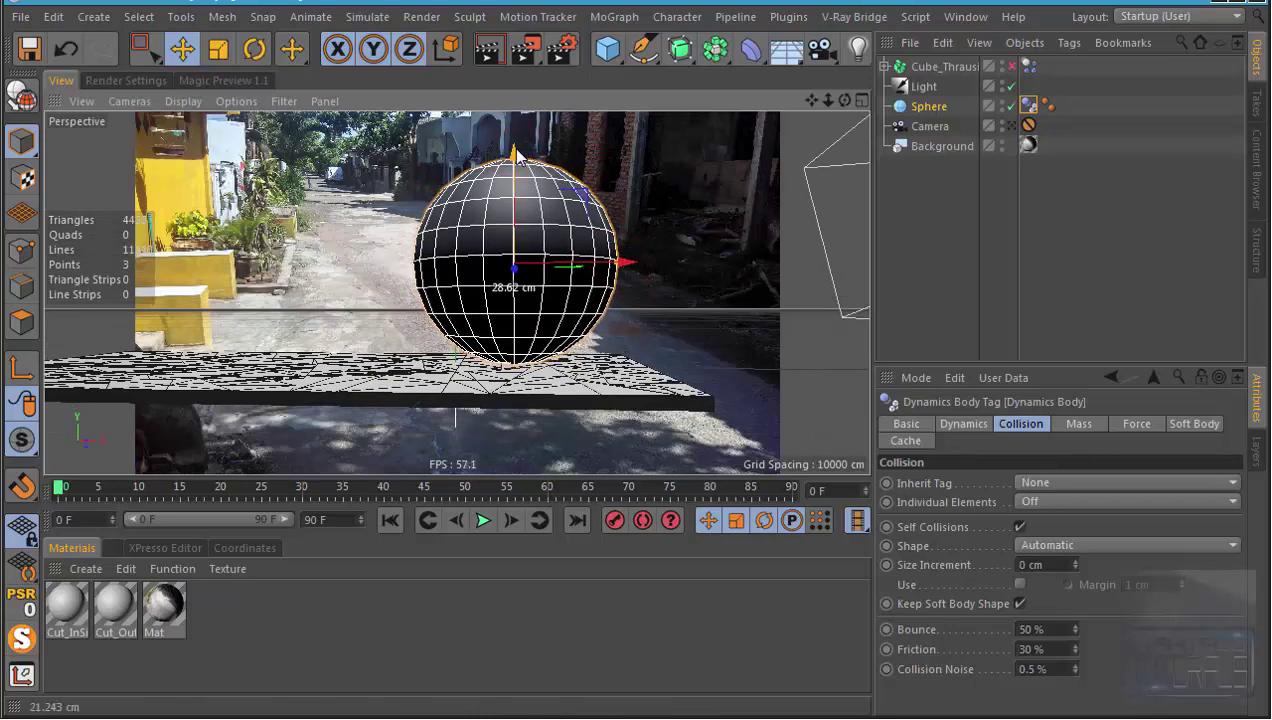
{"action": "left_click", "coordinate": [150, 101]}
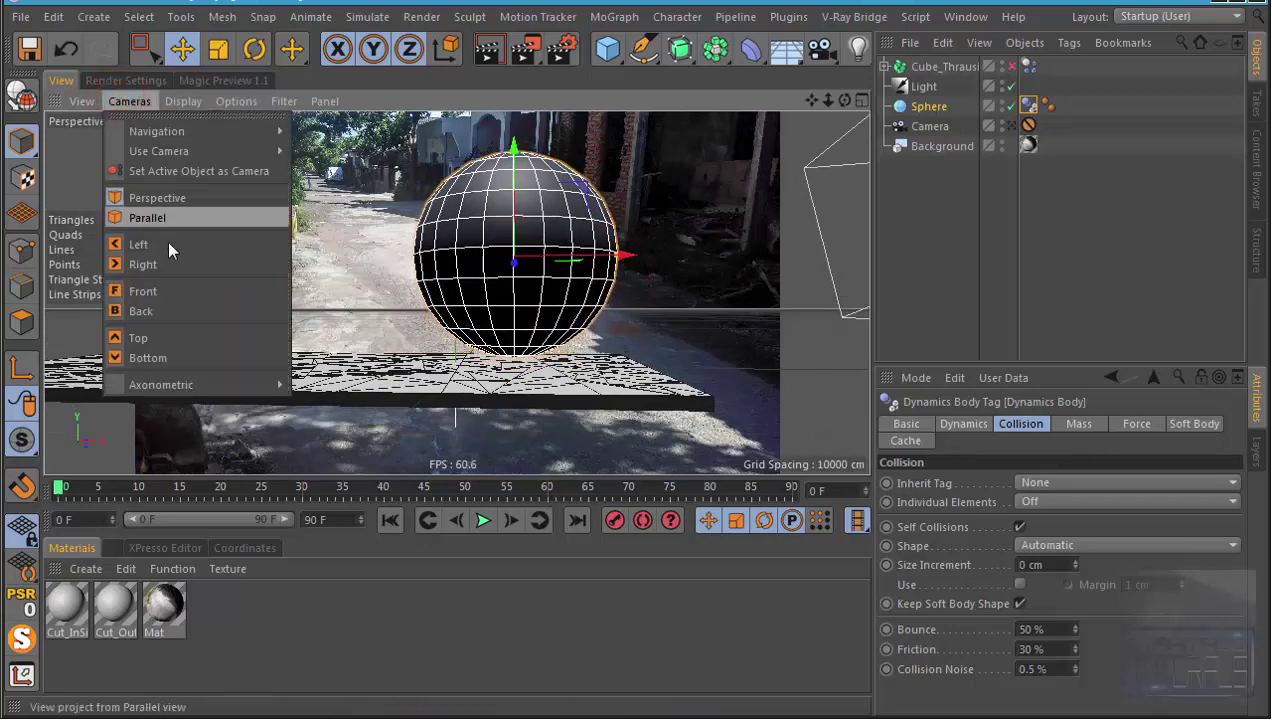
{"action": "left_click", "coordinate": [187, 292]}
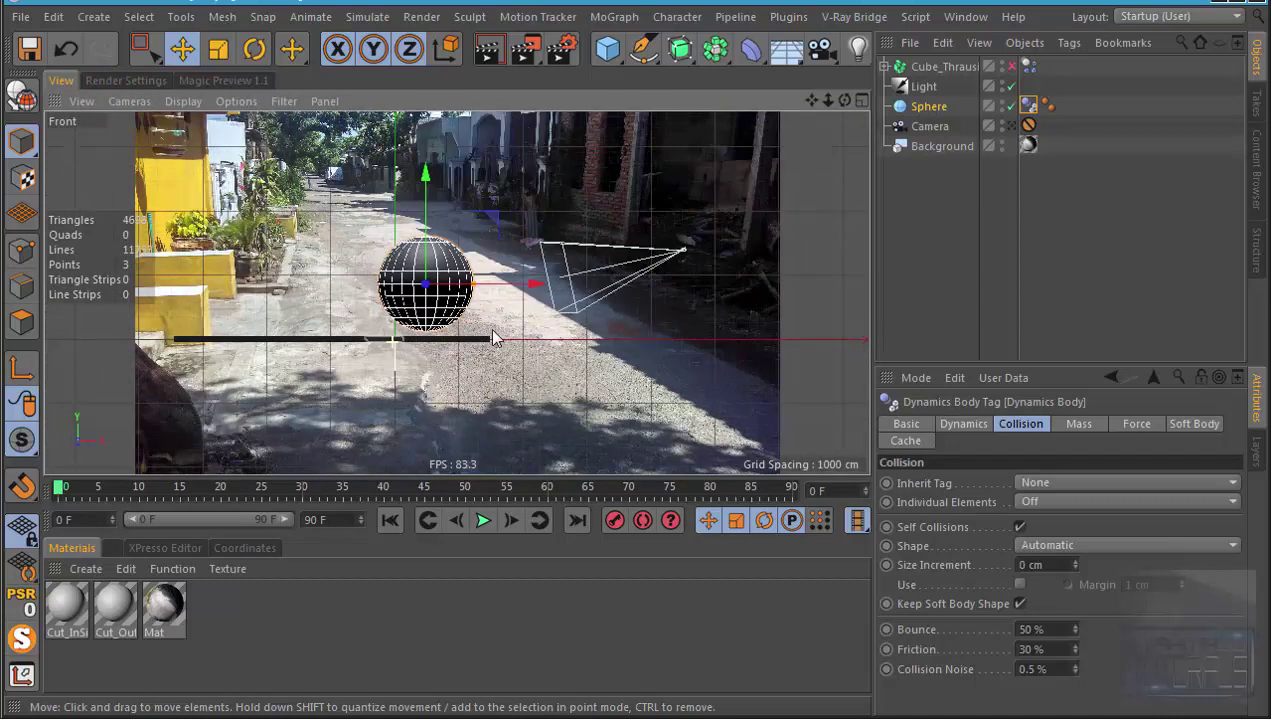
{"action": "middle_click_drag", "start_coordinate": [323, 237], "coordinate": [540, 235], "text": "alt"}
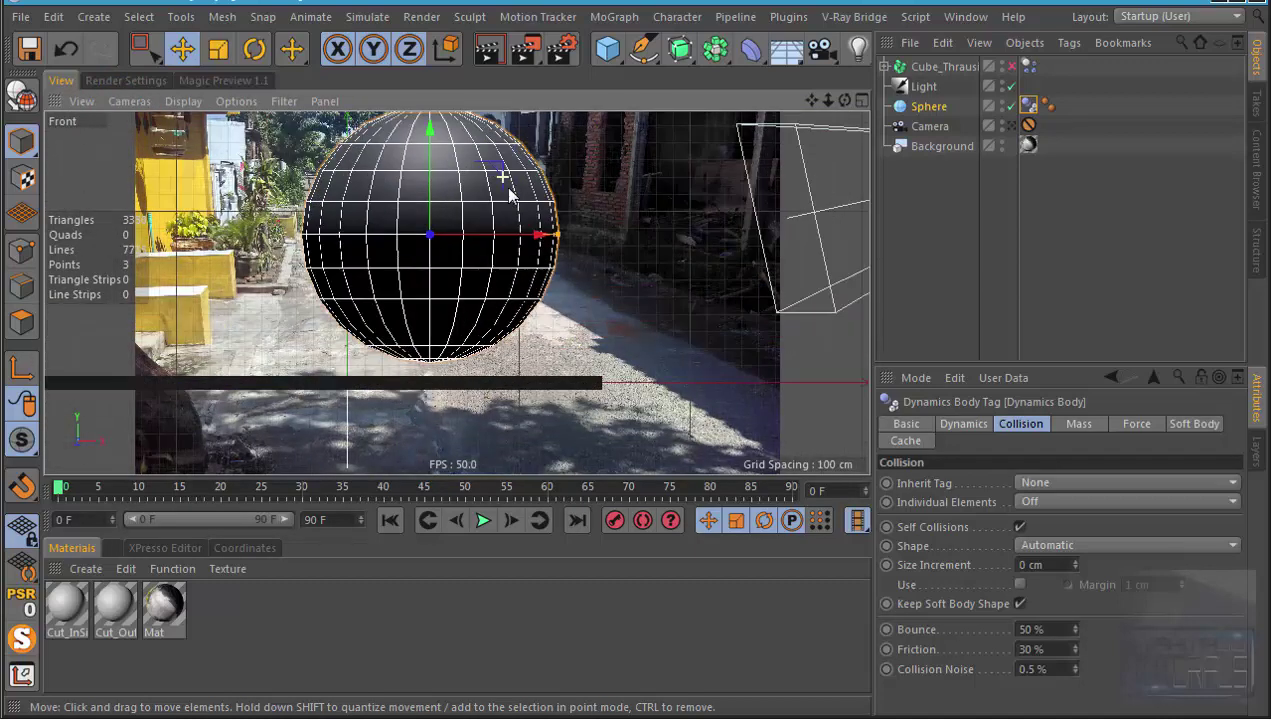
{"action": "mouse_move", "coordinate": [566, 254]}
{"action": "left_mouse_down"}
{"action": "mouse_move", "coordinate": [602, 255]}
{"action": "mouse_move", "coordinate": [590, 258]}
{"action": "left_mouse_up"}
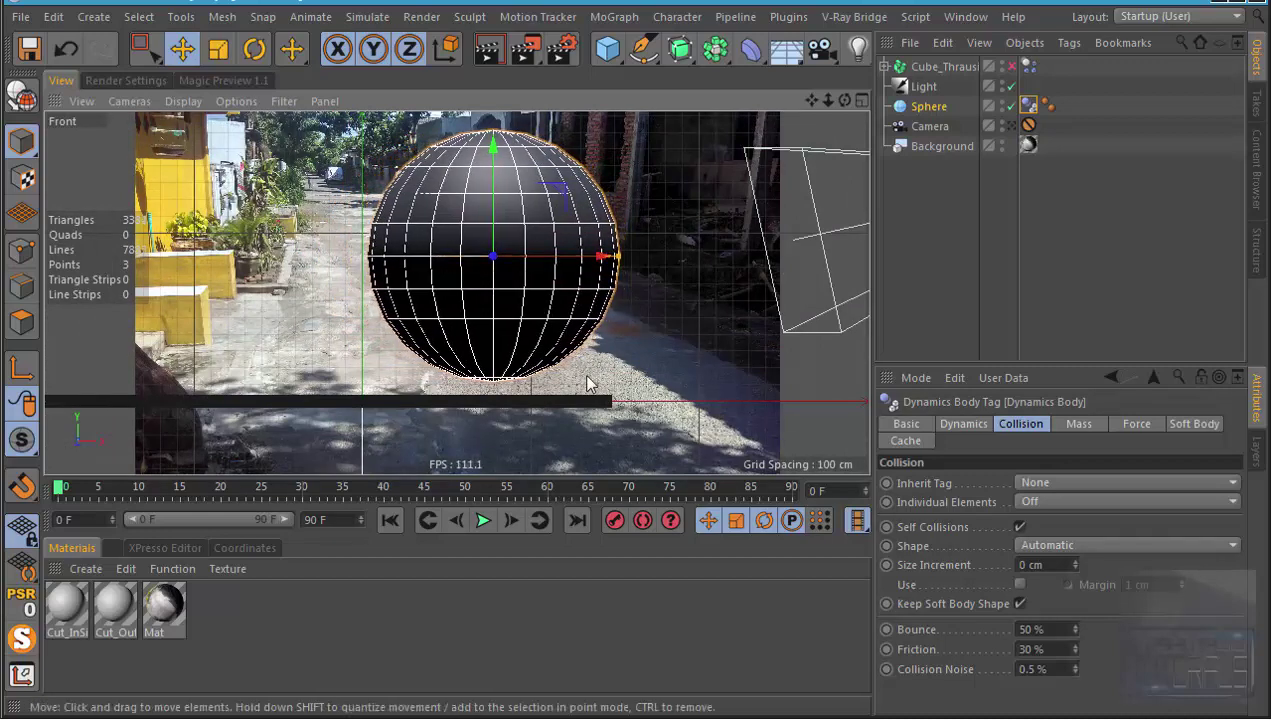
Step: Record a keyframe for the sphere's starting position at frame 0
{"action": "left_click", "coordinate": [613, 521]}
{"action": "left_click", "coordinate": [75, 490]}
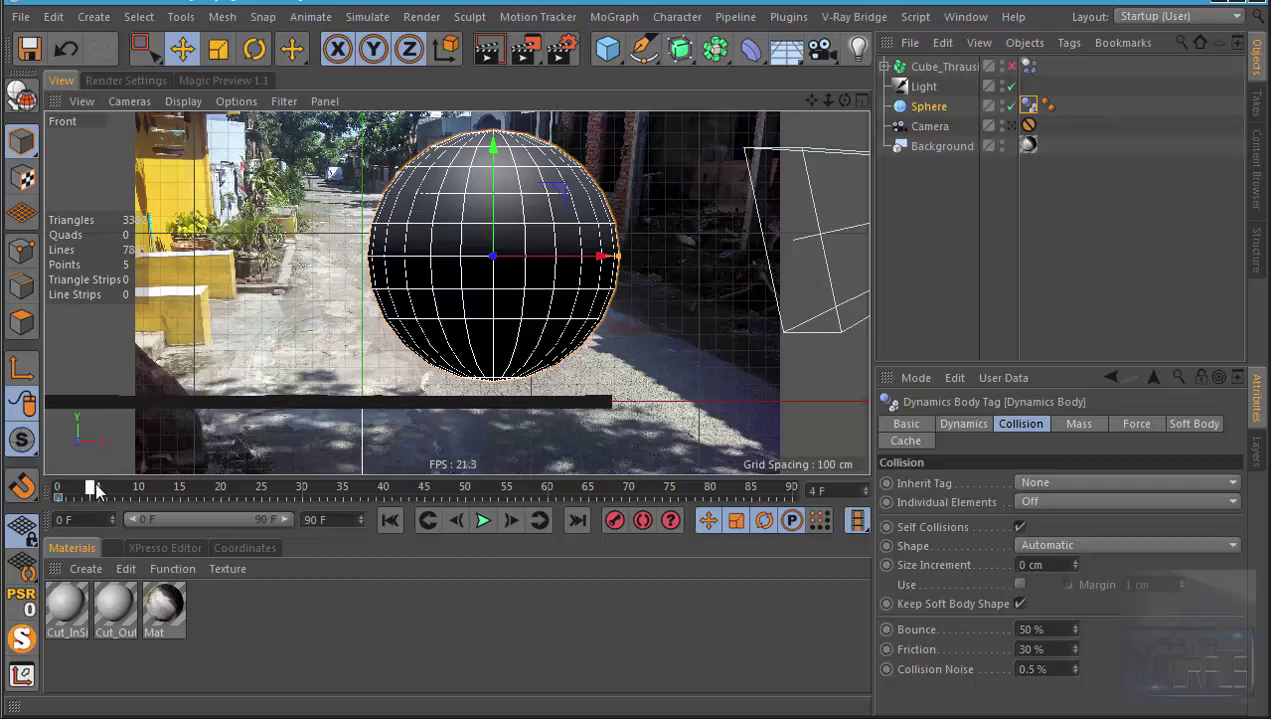
{"action": "mouse_move", "coordinate": [100, 489]}
{"action": "left_mouse_down"}
{"action": "mouse_move", "coordinate": [437, 513]}
{"action": "mouse_move", "coordinate": [426, 538]}
{"action": "left_mouse_up"}
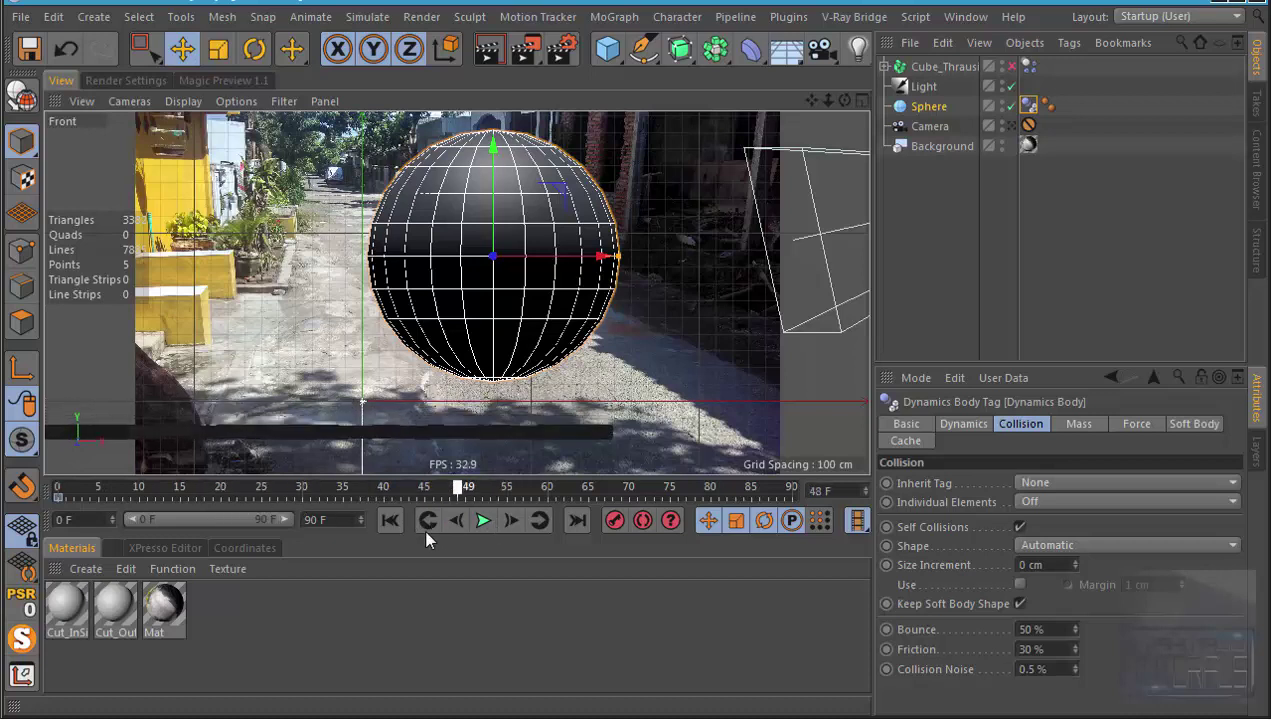
{"action": "left_click_drag", "start_coordinate": [189, 492], "coordinate": [30, 522]}
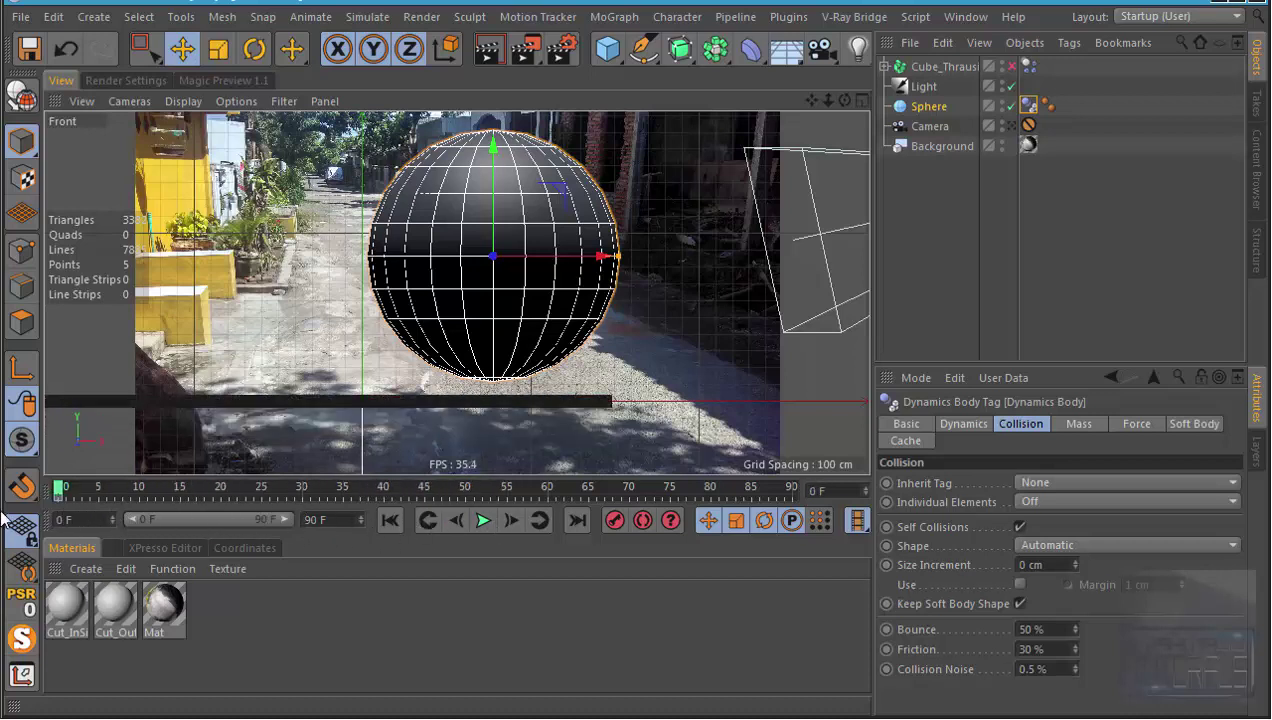
Step: Set Cube_Thrausi_160's Dynamics Body to Apply Tag to Children and trigger On Collision
{"action": "left_click", "coordinate": [942, 66]}
{"action": "left_click", "coordinate": [1028, 66]}
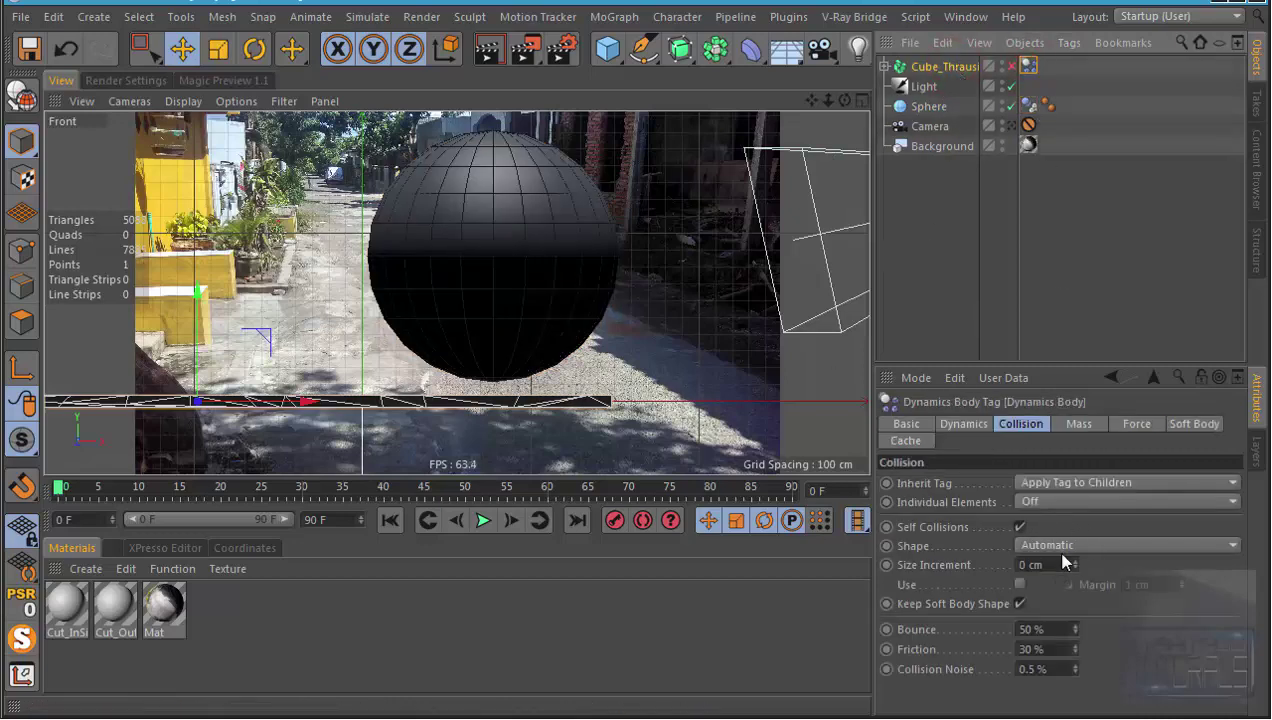
{"action": "left_click", "coordinate": [1031, 424]}
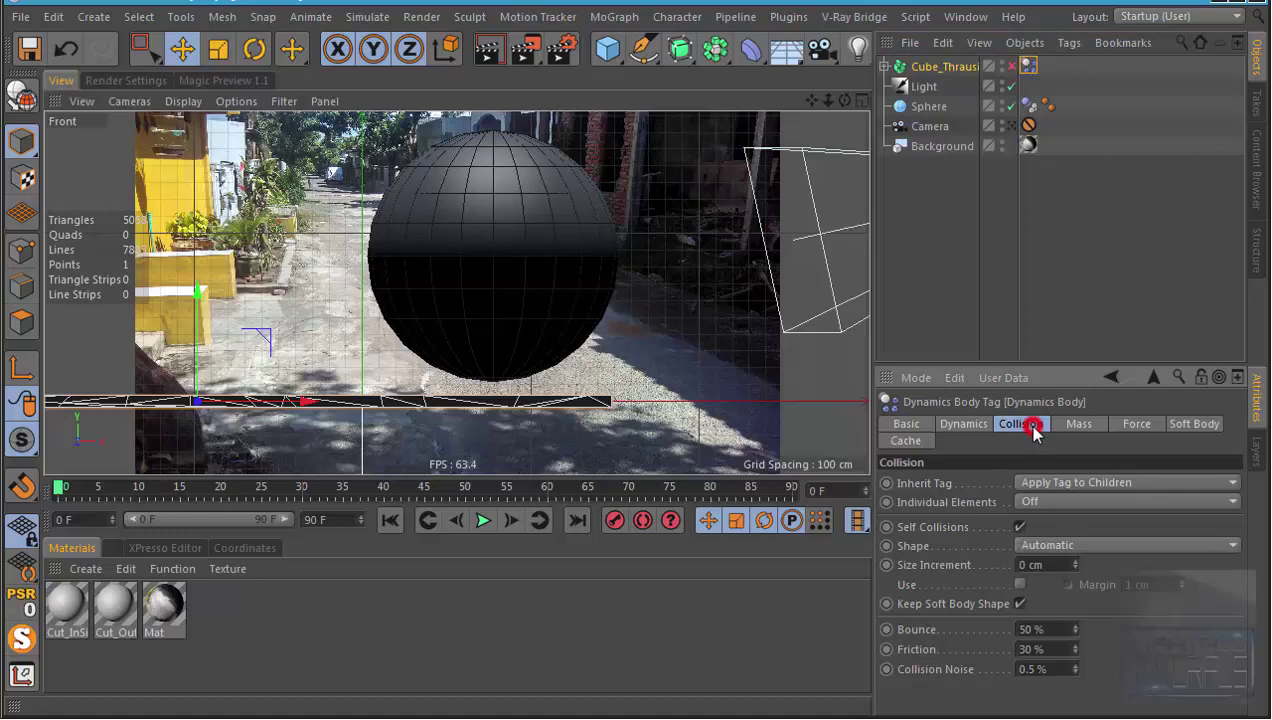
{"action": "left_click", "coordinate": [964, 425]}
{"action": "left_click", "coordinate": [1089, 604]}
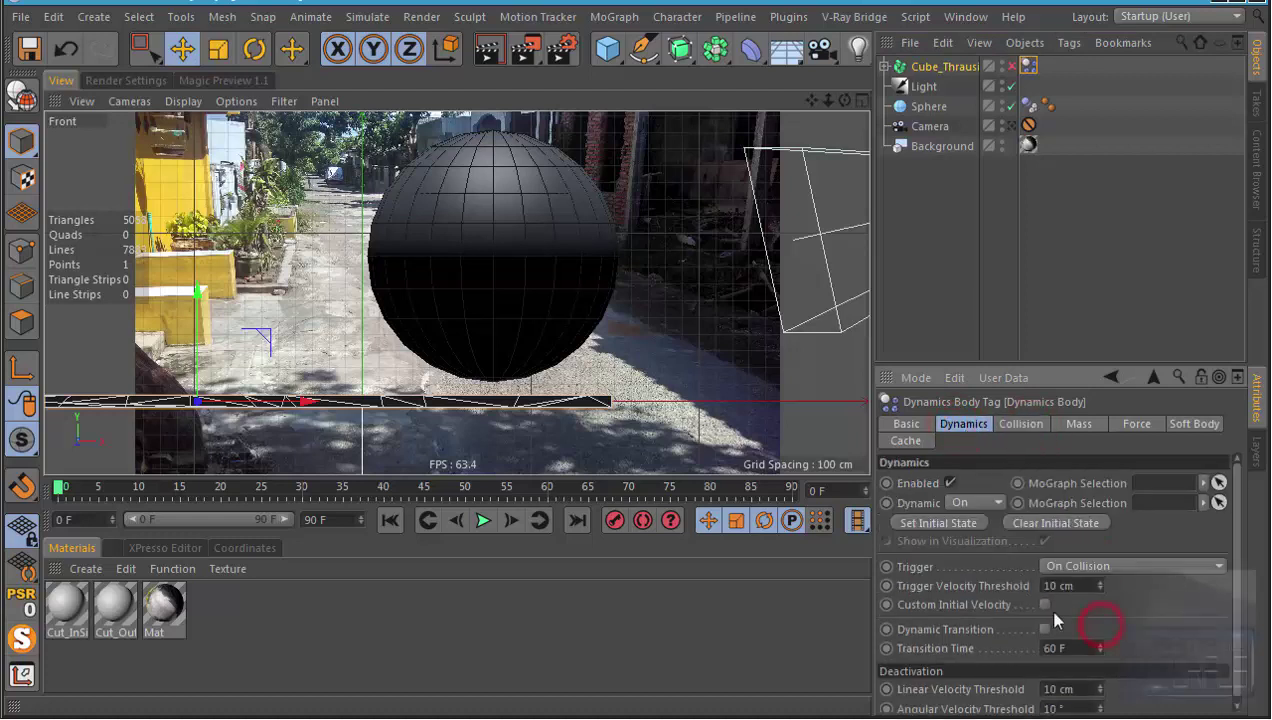
{"action": "left_click_drag", "start_coordinate": [60, 490], "coordinate": [74, 492]}
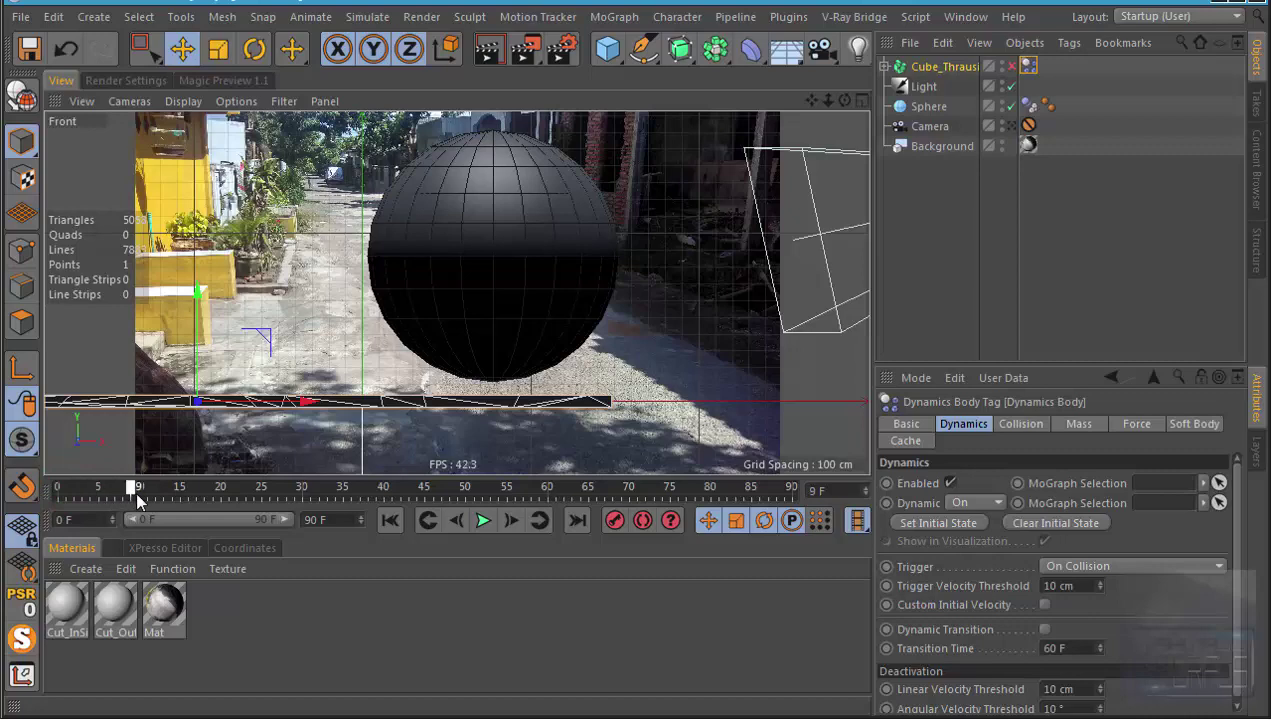
Step: Lower the sphere, then keyframe it slid far left at frame 90
{"action": "left_click", "coordinate": [929, 106]}
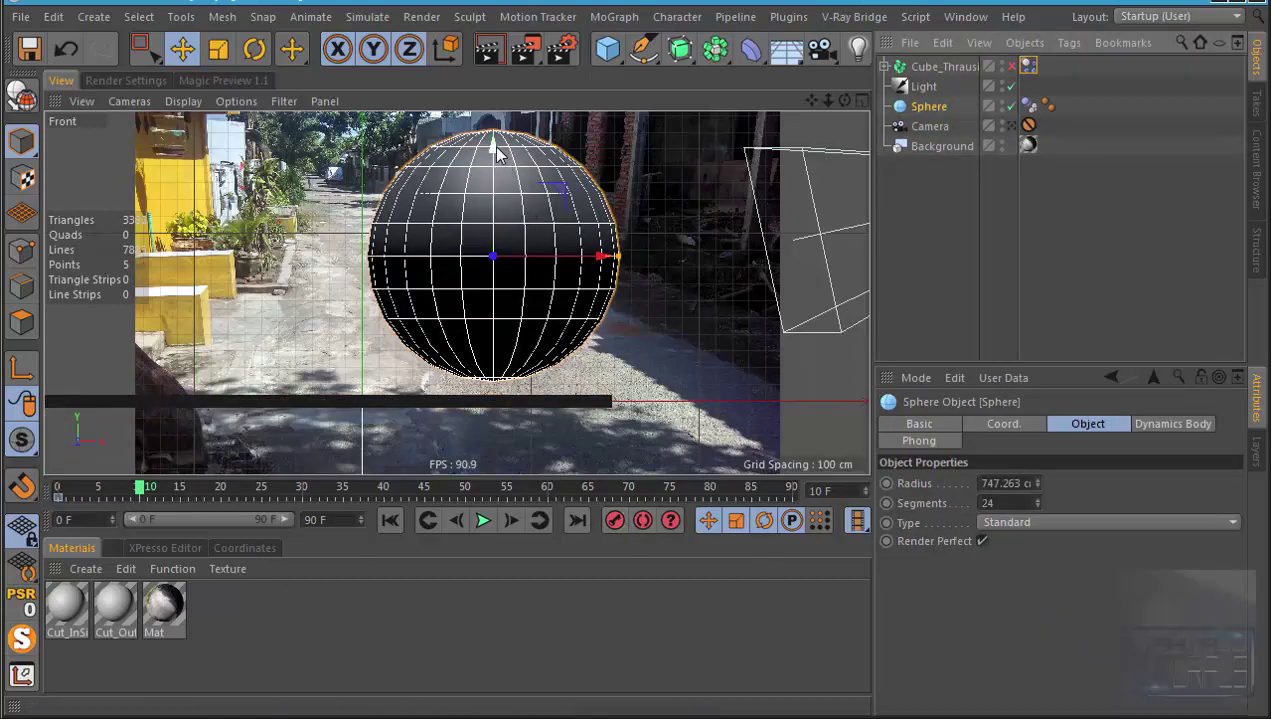
{"action": "left_click_drag", "start_coordinate": [494, 150], "coordinate": [494, 173]}
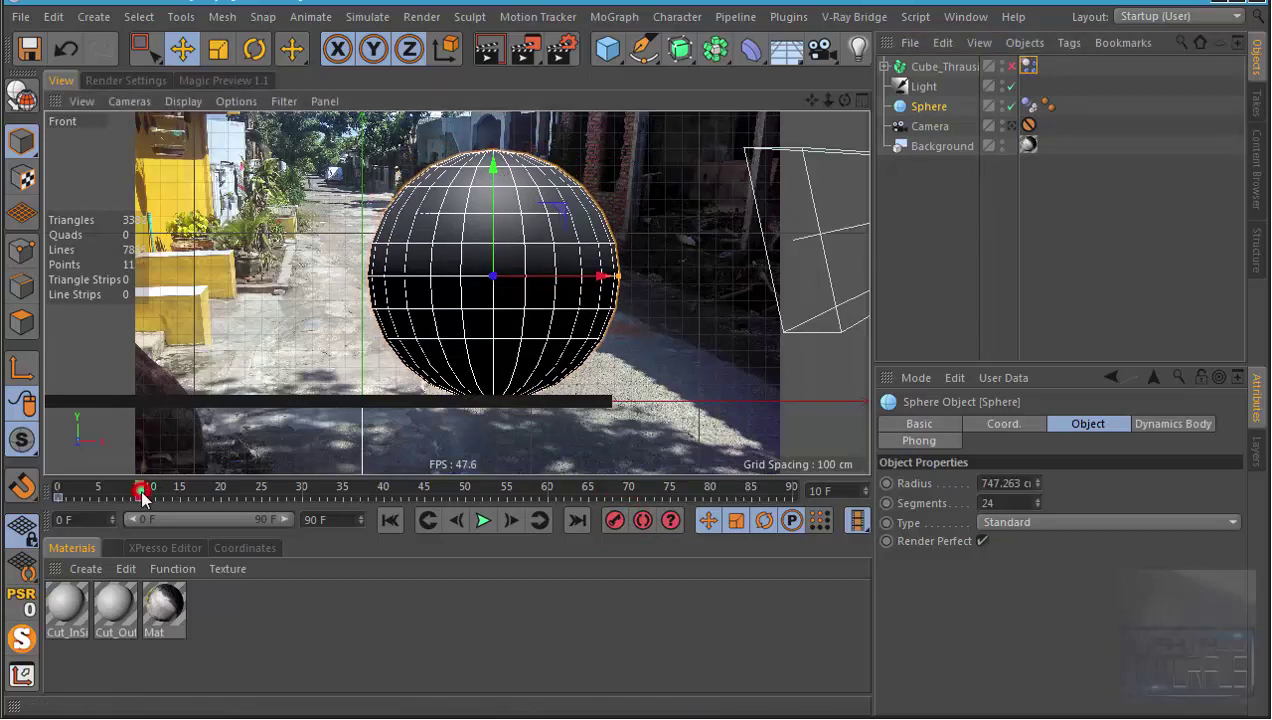
{"action": "left_click_drag", "start_coordinate": [182, 492], "coordinate": [865, 494]}
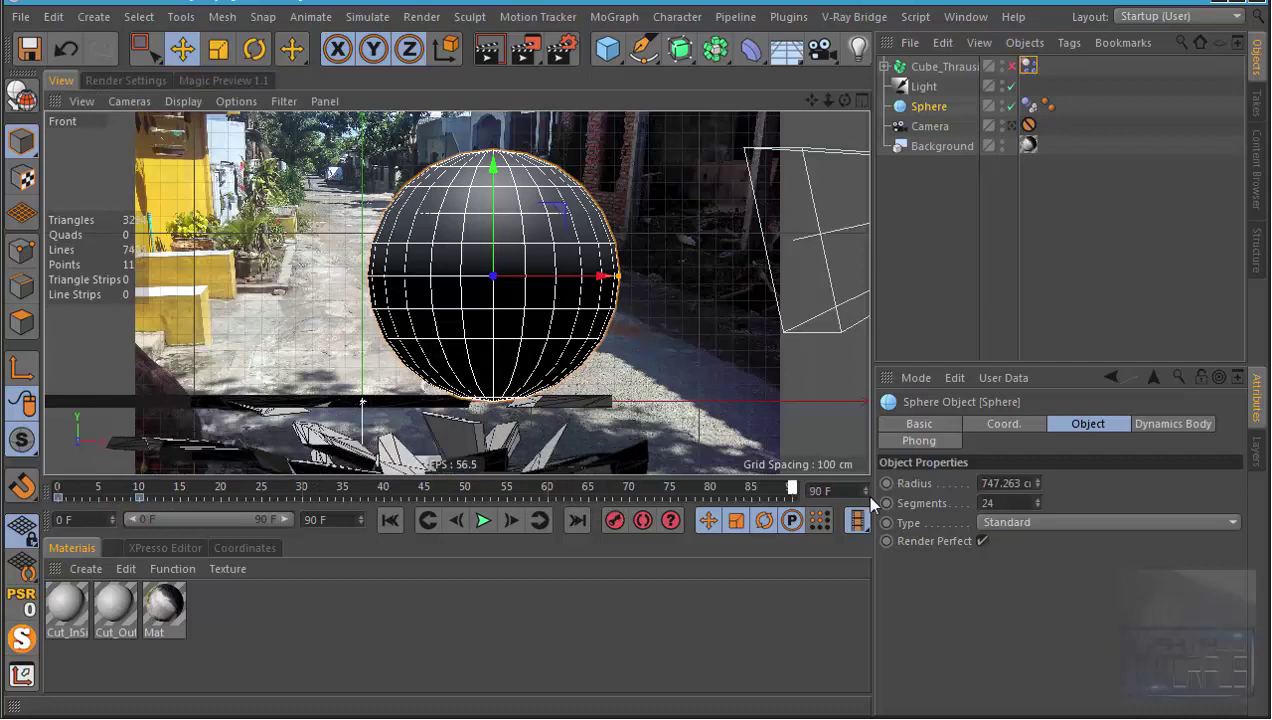
{"action": "scroll", "coordinate": [700, 278], "scroll_direction": "down", "scroll_amount": 3}
{"action": "left_click_drag", "start_coordinate": [678, 281], "coordinate": [339, 304]}
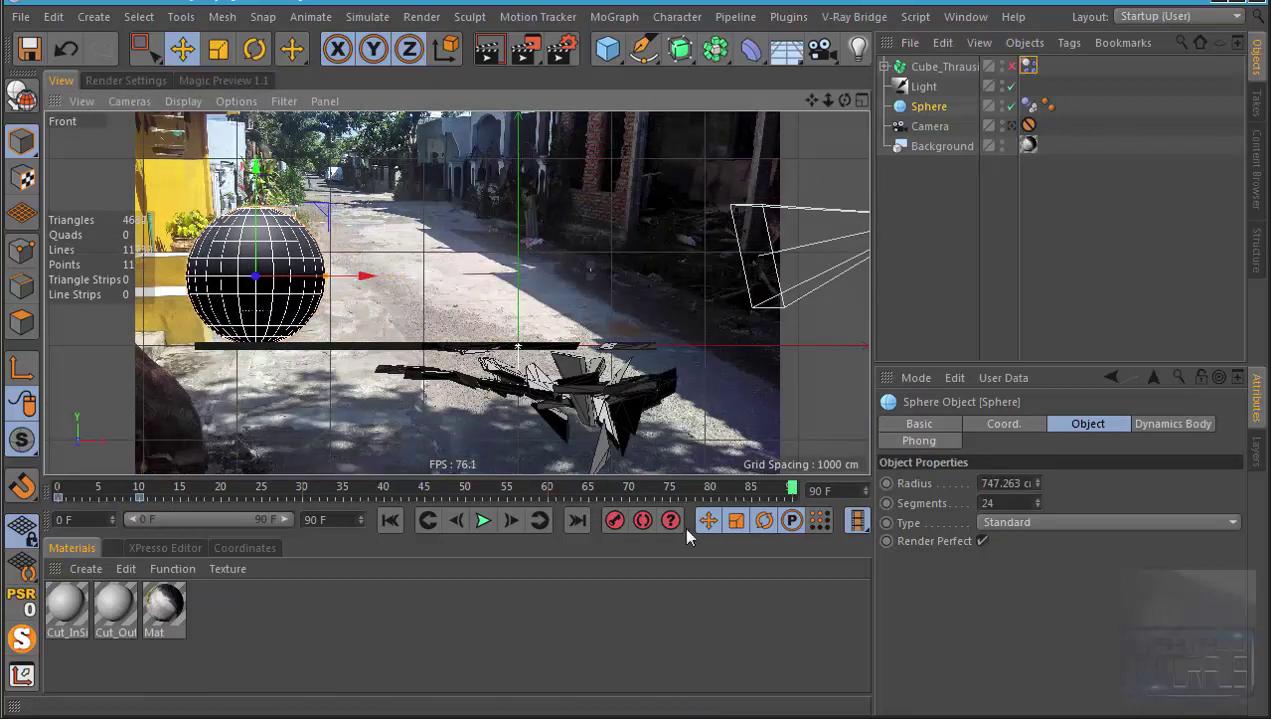
{"action": "left_click", "coordinate": [624, 521]}
Step: Extend the animation to 120 frames and play it back from the start
{"action": "double_click", "coordinate": [339, 522]}
{"action": "type", "text": "120"}
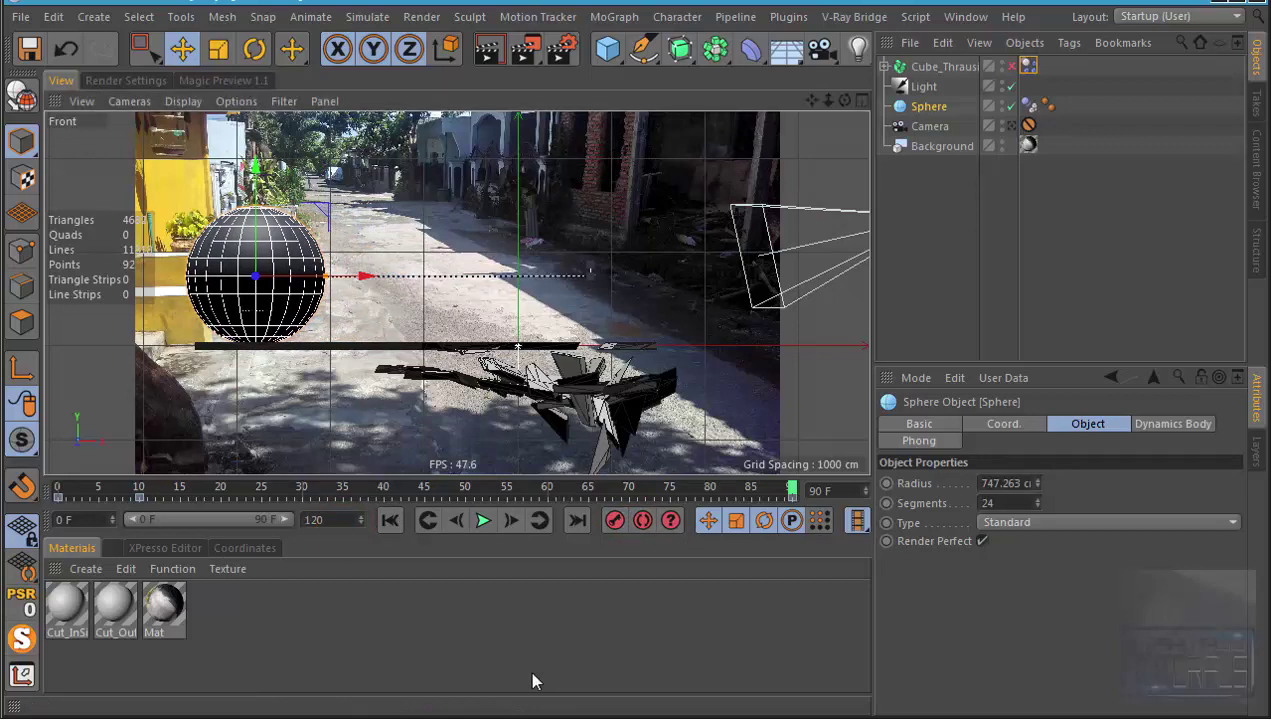
{"action": "left_click", "coordinate": [530, 670]}
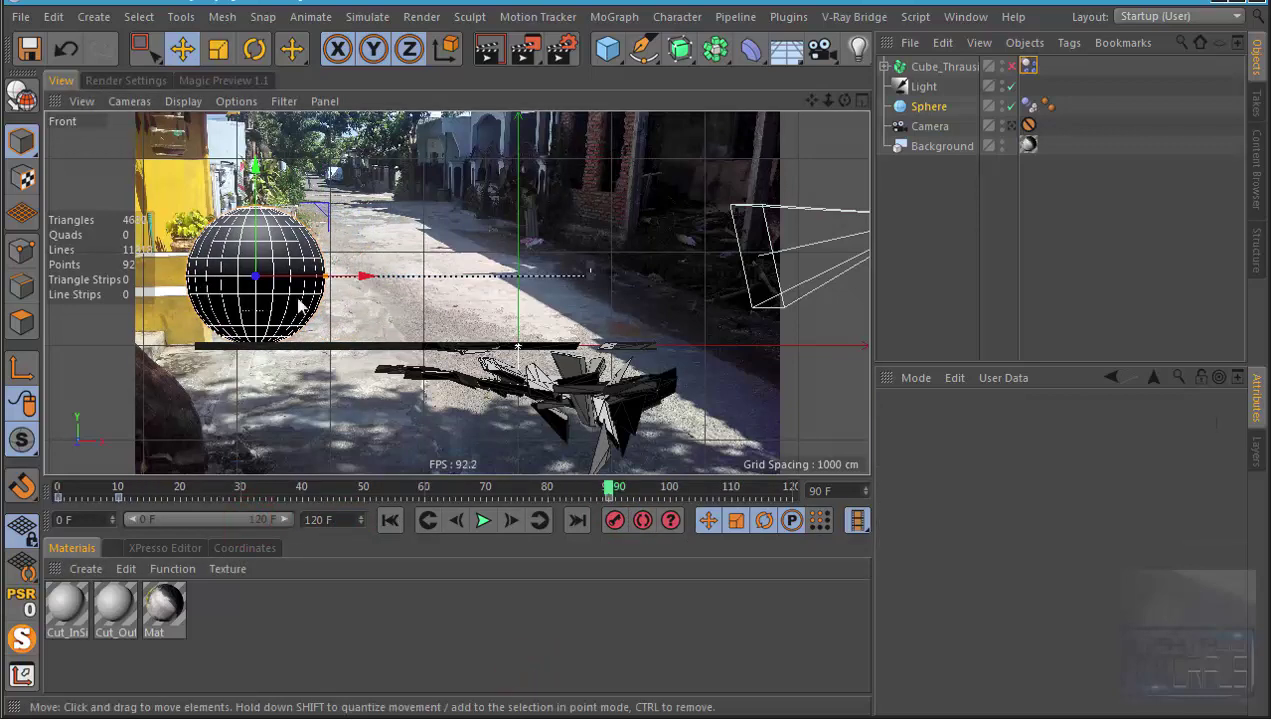
{"action": "left_click", "coordinate": [390, 520]}
{"action": "left_click", "coordinate": [483, 520]}
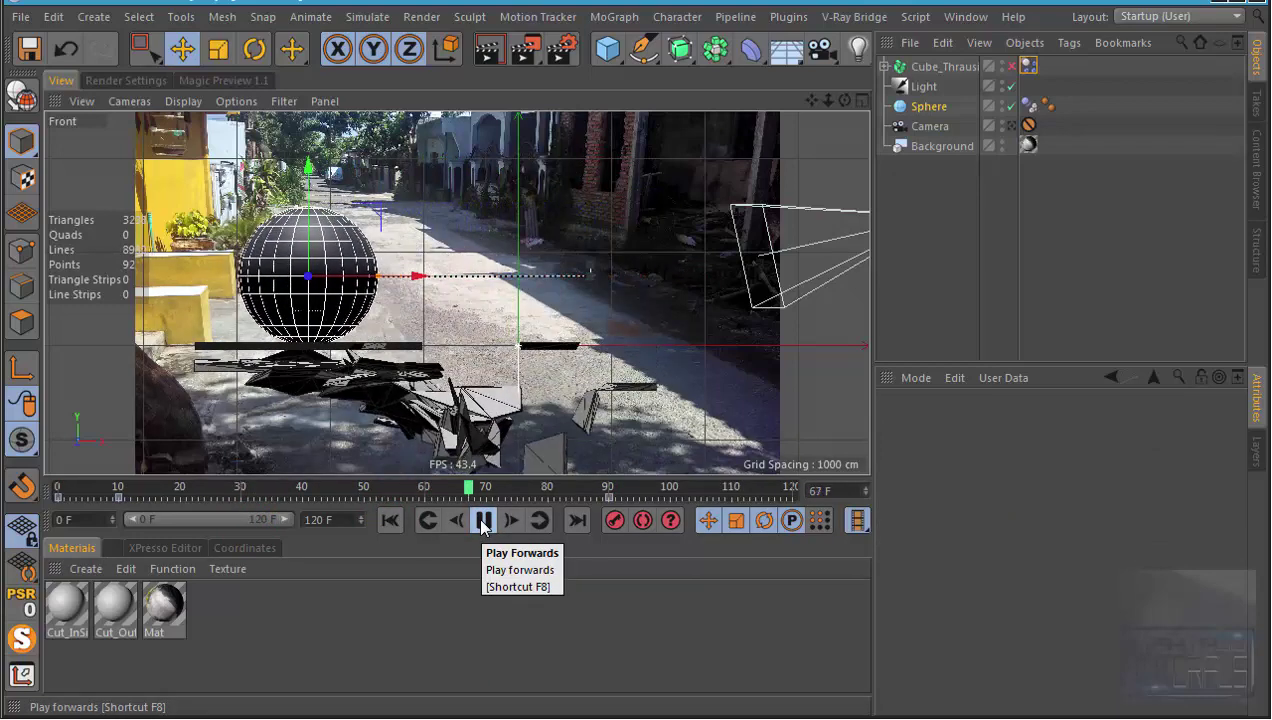
{"action": "left_click", "coordinate": [482, 522]}
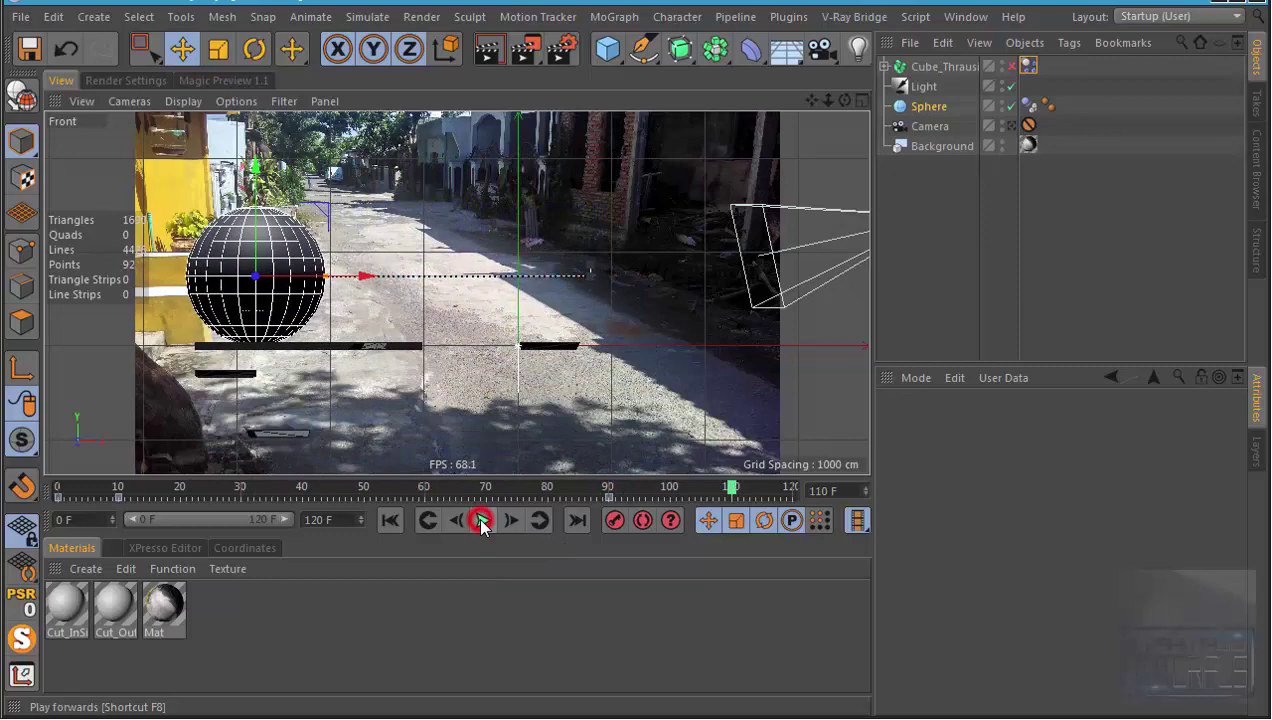
{"action": "left_click", "coordinate": [389, 520]}
Step: Switch back to the Perspective view and play the simulation to watch the floor shatter
{"action": "left_click", "coordinate": [120, 103]}
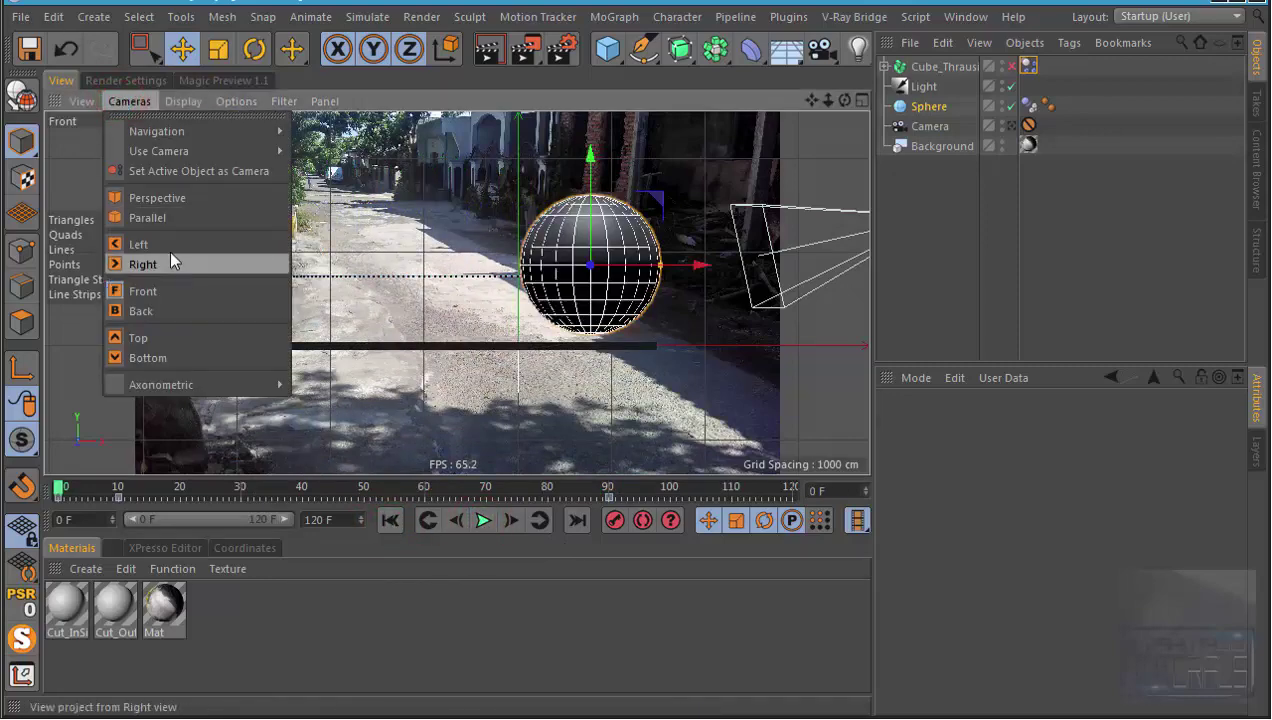
{"action": "left_click", "coordinate": [152, 196]}
{"action": "scroll", "coordinate": [325, 199], "scroll_direction": "down", "scroll_amount": 2}
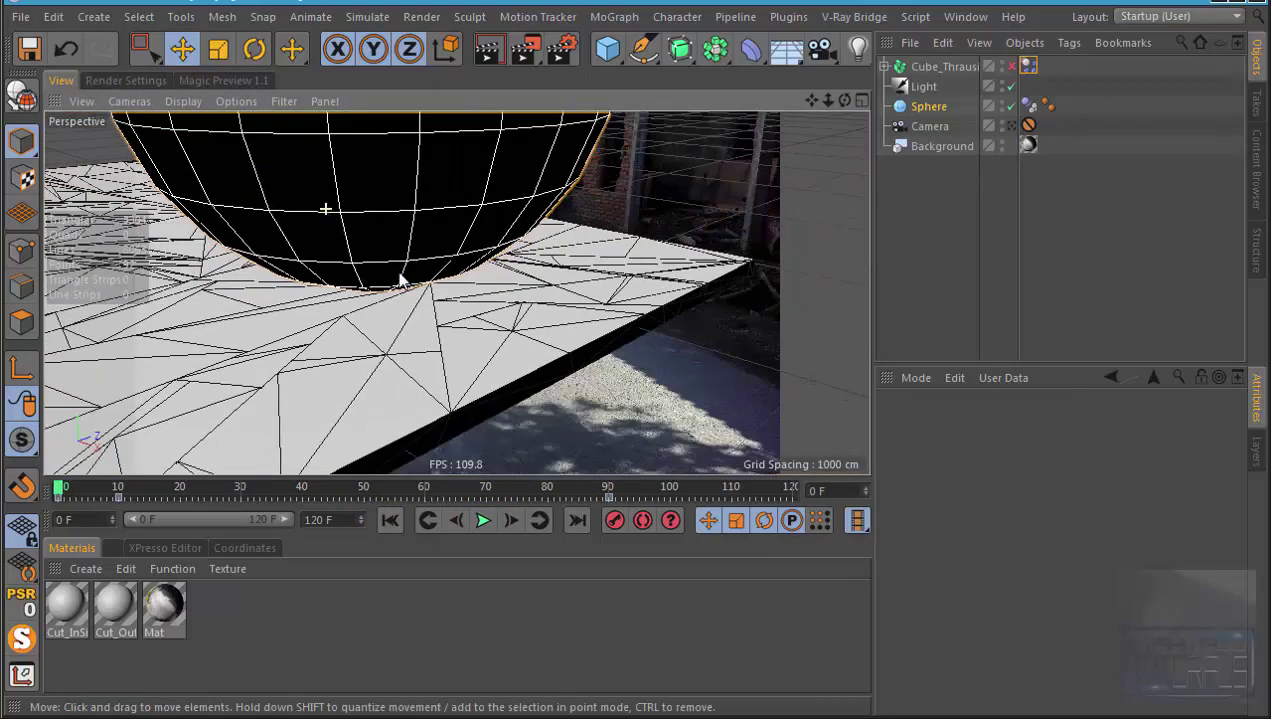
{"action": "scroll", "coordinate": [327, 203], "scroll_direction": "down", "scroll_amount": 4}
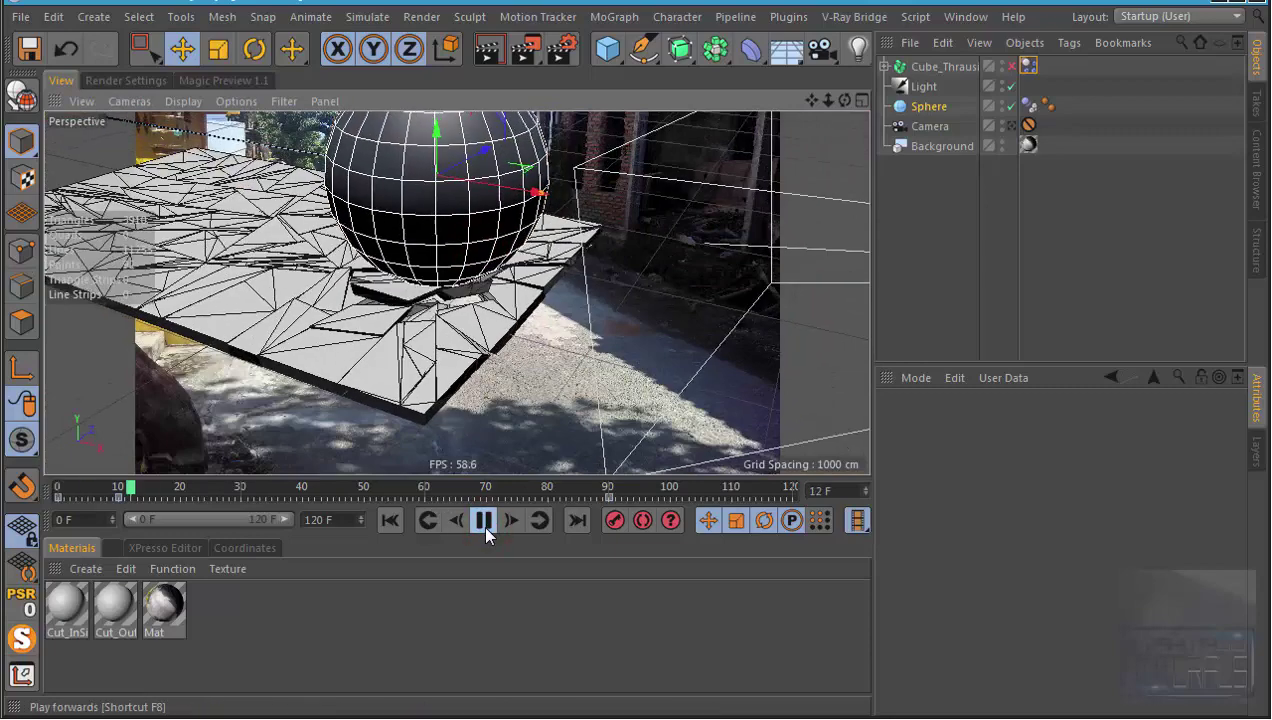
{"action": "left_click", "coordinate": [484, 522]}
{"action": "left_click", "coordinate": [390, 520]}
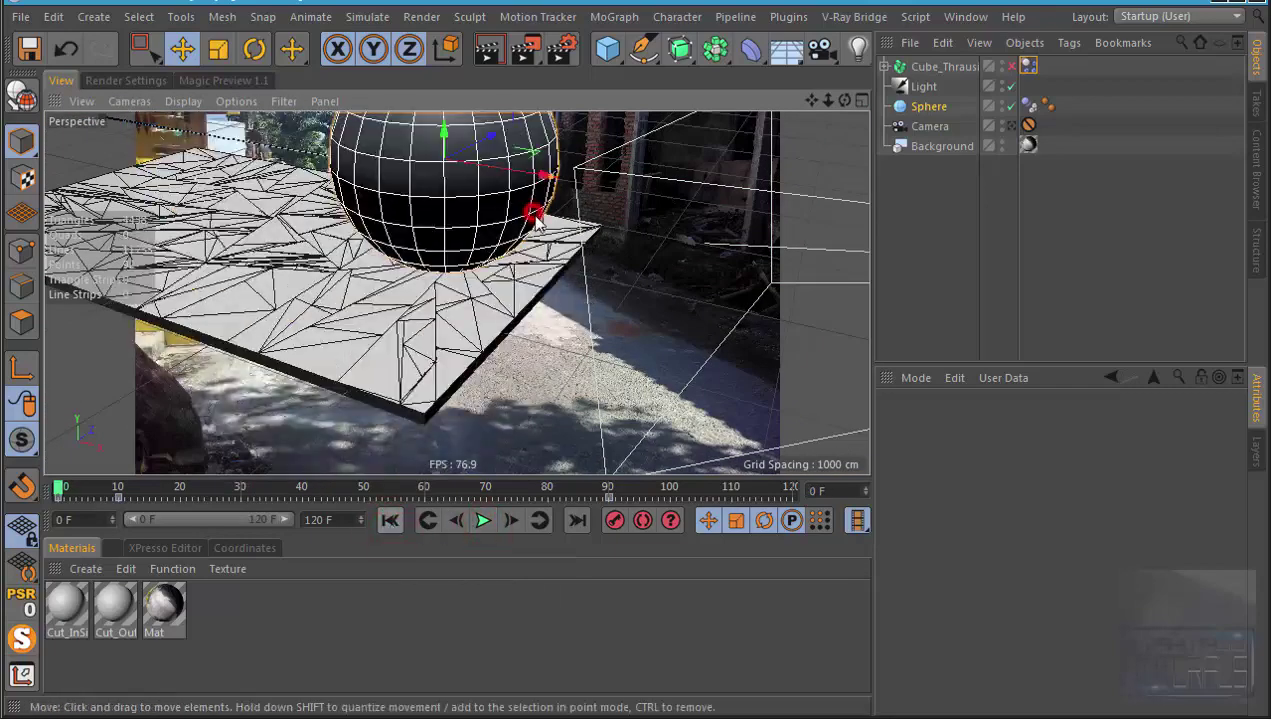
{"action": "left_click_drag", "start_coordinate": [717, 213], "coordinate": [470, 230], "text": "alt"}
Step: Switch to the Top view and isolate the Cube_Thrausi fractured floor with MagicSolo
{"action": "left_click", "coordinate": [130, 101]}
{"action": "left_click", "coordinate": [213, 336]}
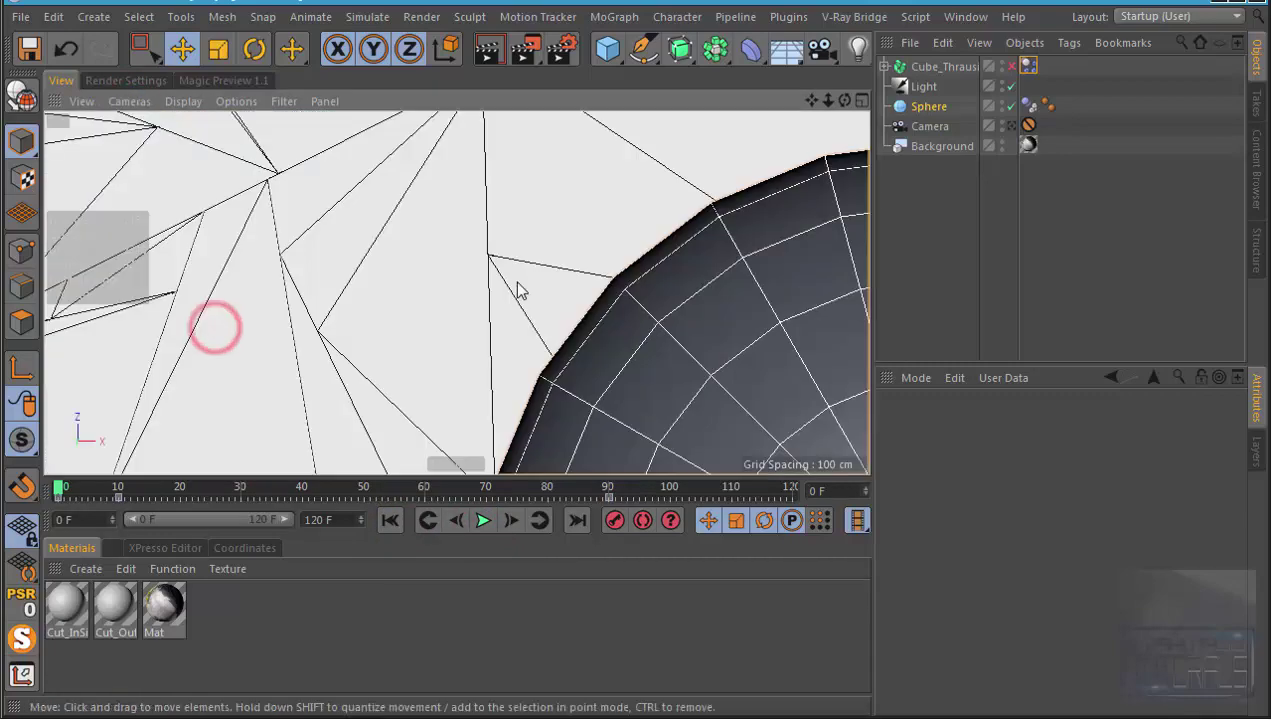
{"action": "scroll", "coordinate": [516, 283], "scroll_direction": "down", "scroll_amount": 3}
{"action": "scroll", "coordinate": [519, 176], "scroll_direction": "down", "scroll_amount": 3}
{"action": "scroll", "coordinate": [290, 370], "scroll_direction": "up", "scroll_amount": 1}
{"action": "scroll", "coordinate": [290, 370], "scroll_direction": "up", "scroll_amount": 1}
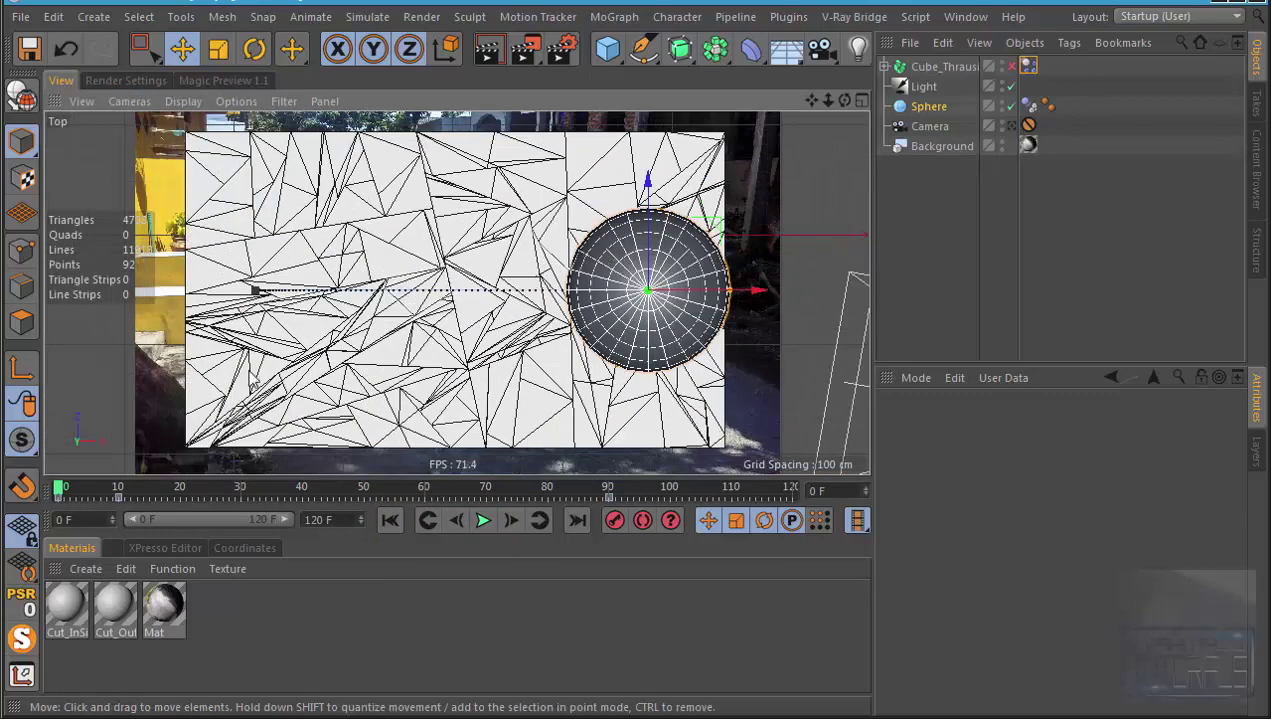
{"action": "left_click", "coordinate": [932, 68]}
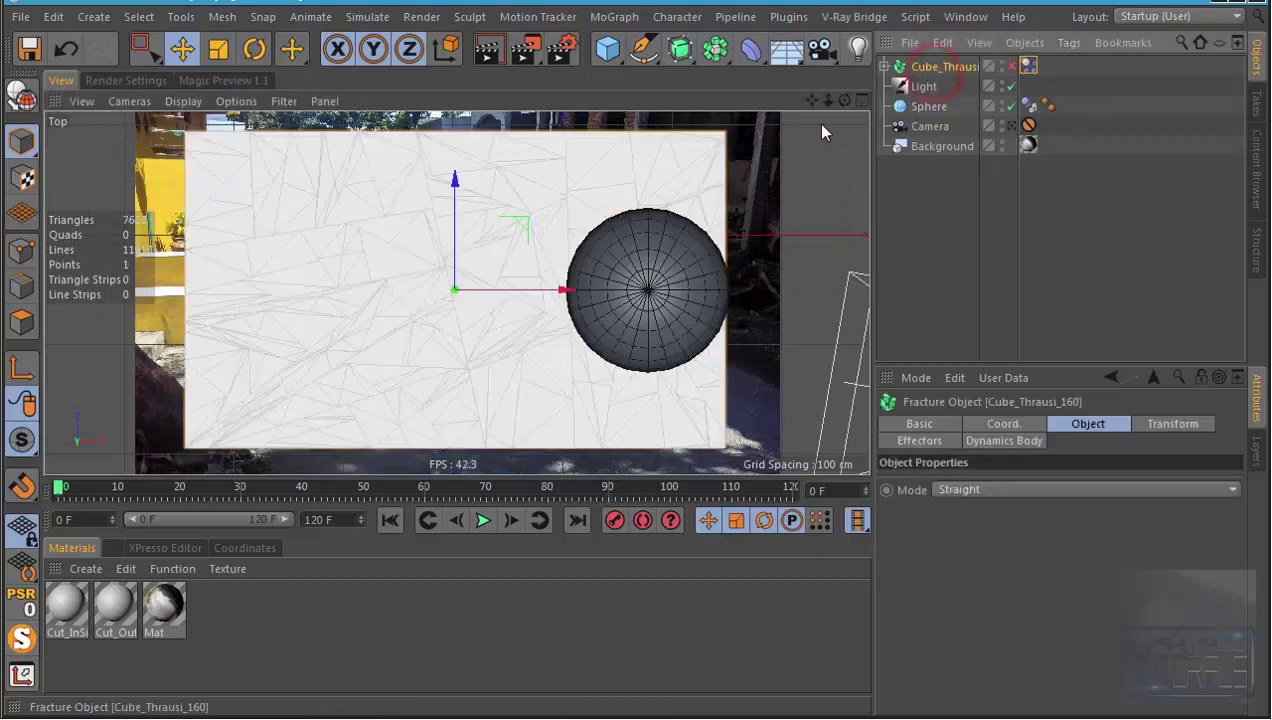
{"action": "left_click", "coordinate": [22, 640]}
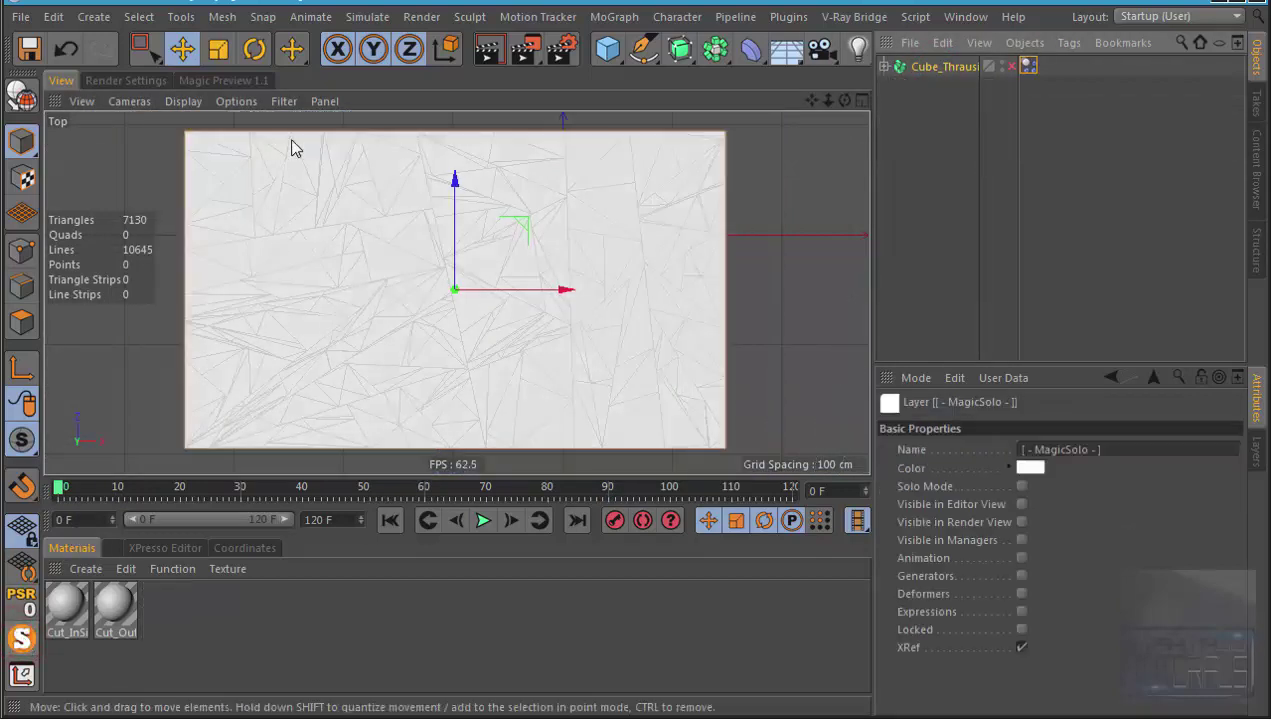
Step: With Live Selection, select the pieces at the floor's top-right corner
{"action": "left_click", "coordinate": [146, 50]}
{"action": "left_click", "coordinate": [243, 86]}
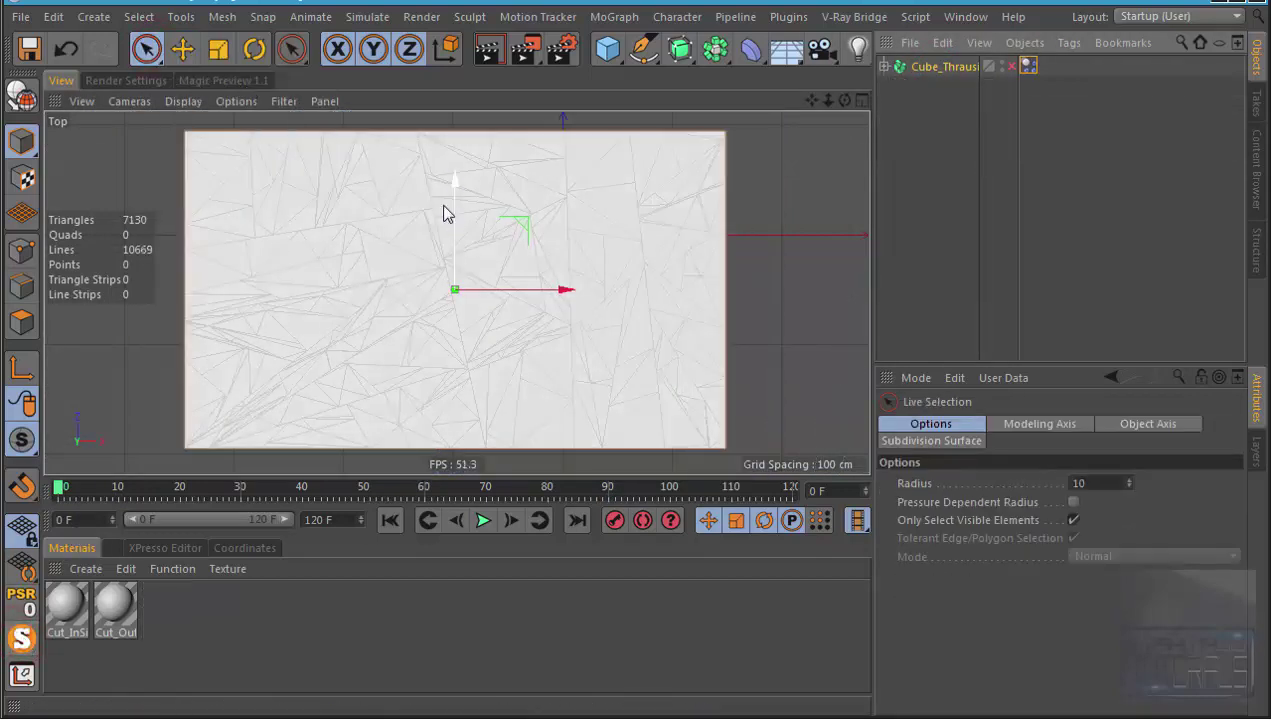
{"action": "left_click", "coordinate": [715, 145]}
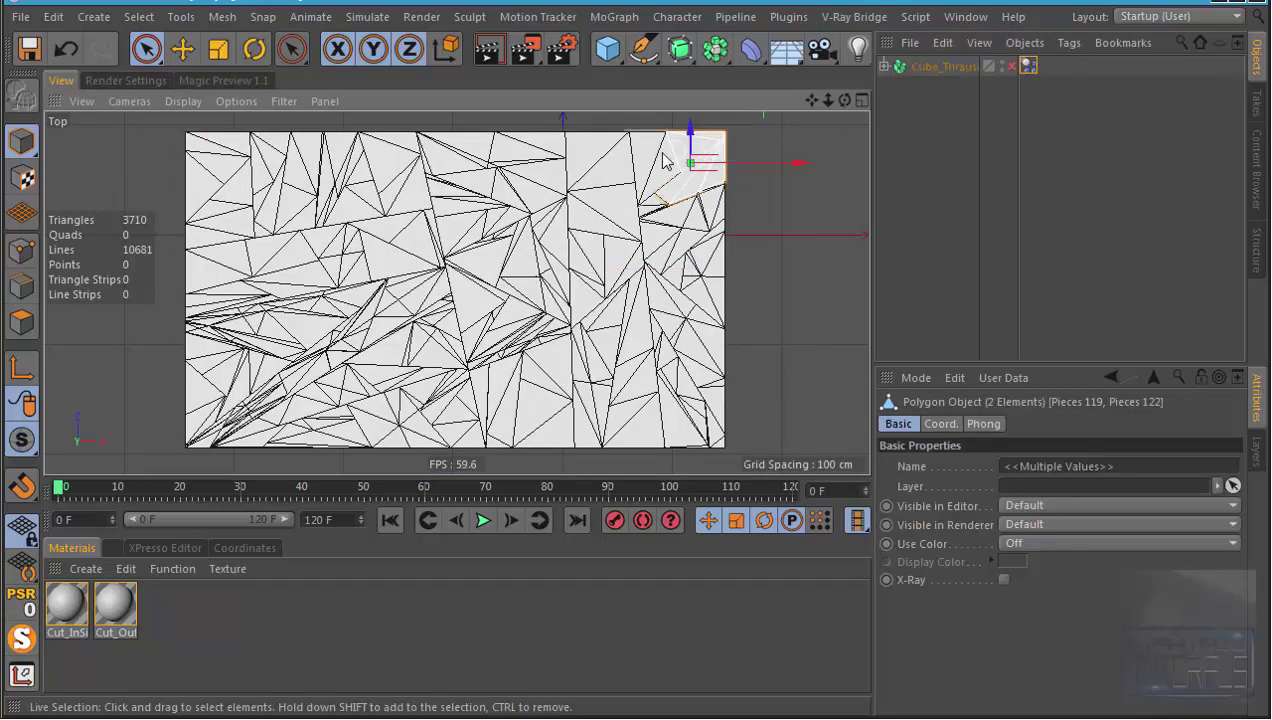
Step: Select all the floor's border pieces and move them out of Cube_Thrausi
{"action": "left_click_drag", "start_coordinate": [670, 156], "coordinate": [258, 172]}
{"action": "mouse_move", "coordinate": [203, 256]}
{"action": "left_mouse_down"}
{"action": "mouse_move", "coordinate": [253, 446]}
{"action": "mouse_move", "coordinate": [577, 434]}
{"action": "left_mouse_up"}
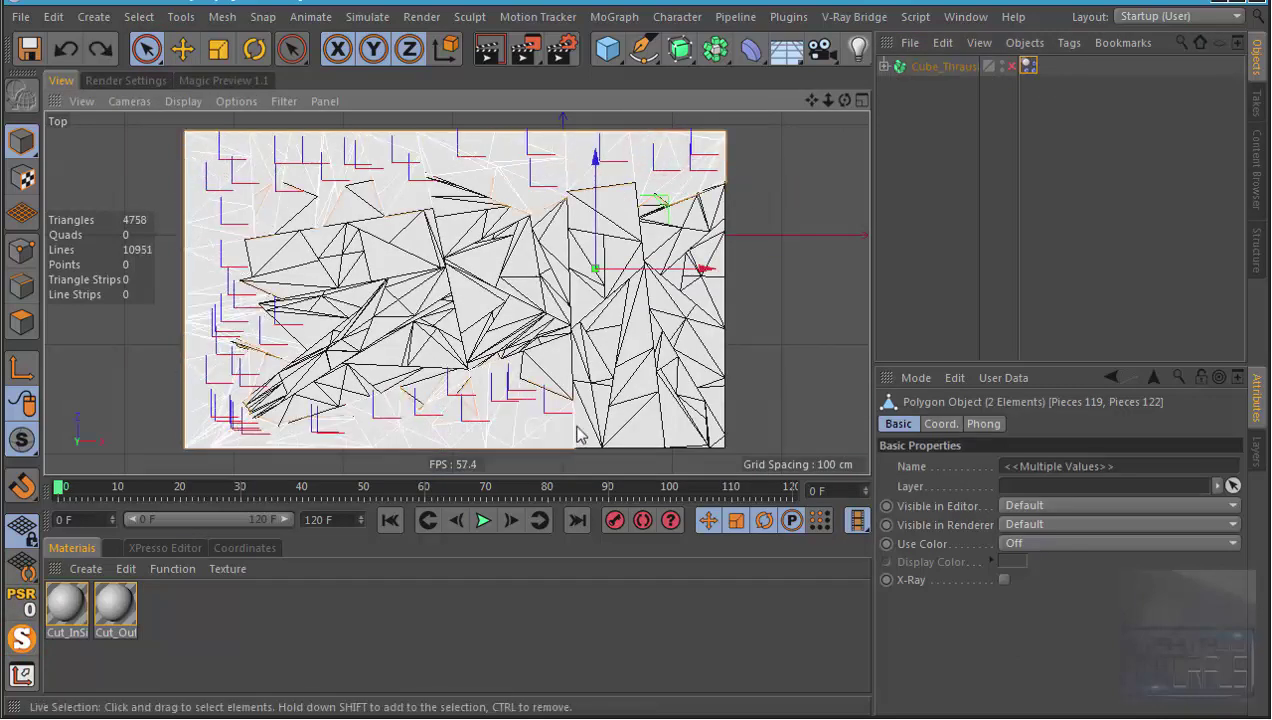
{"action": "mouse_move", "coordinate": [693, 345]}
{"action": "left_mouse_down"}
{"action": "mouse_move", "coordinate": [701, 190]}
{"action": "mouse_move", "coordinate": [486, 313]}
{"action": "left_mouse_up"}
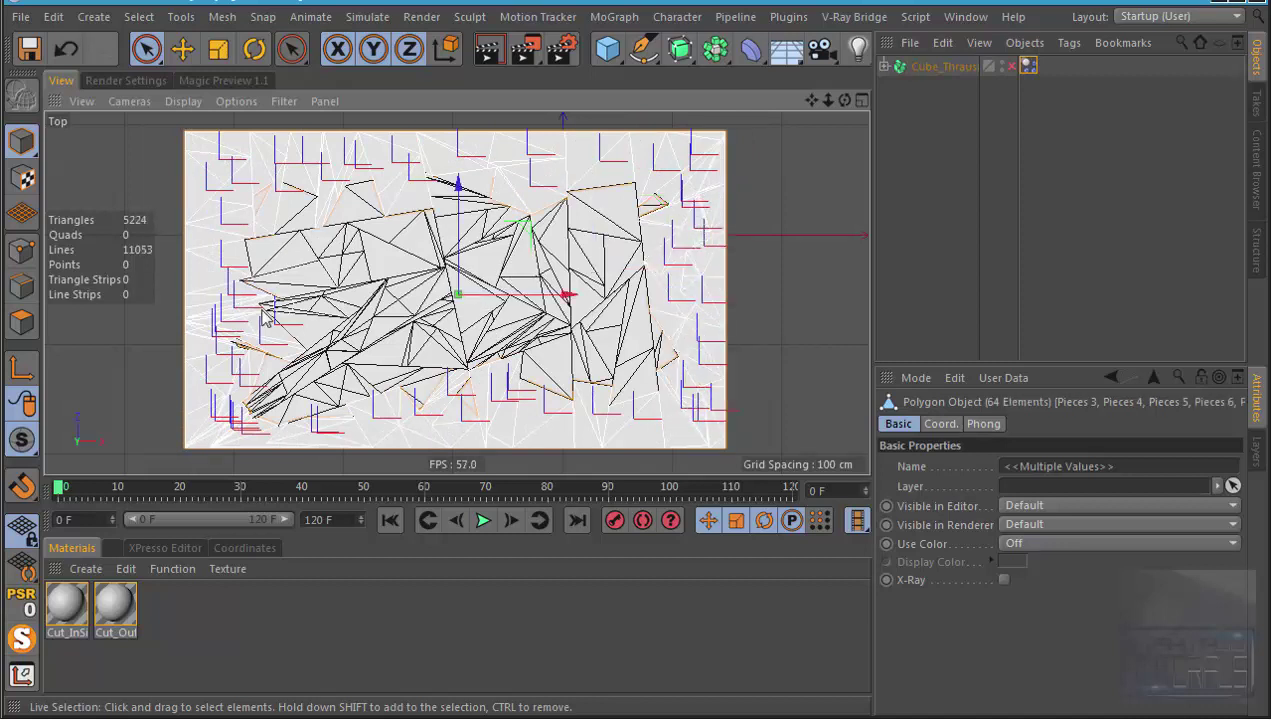
{"action": "left_click", "coordinate": [883, 66]}
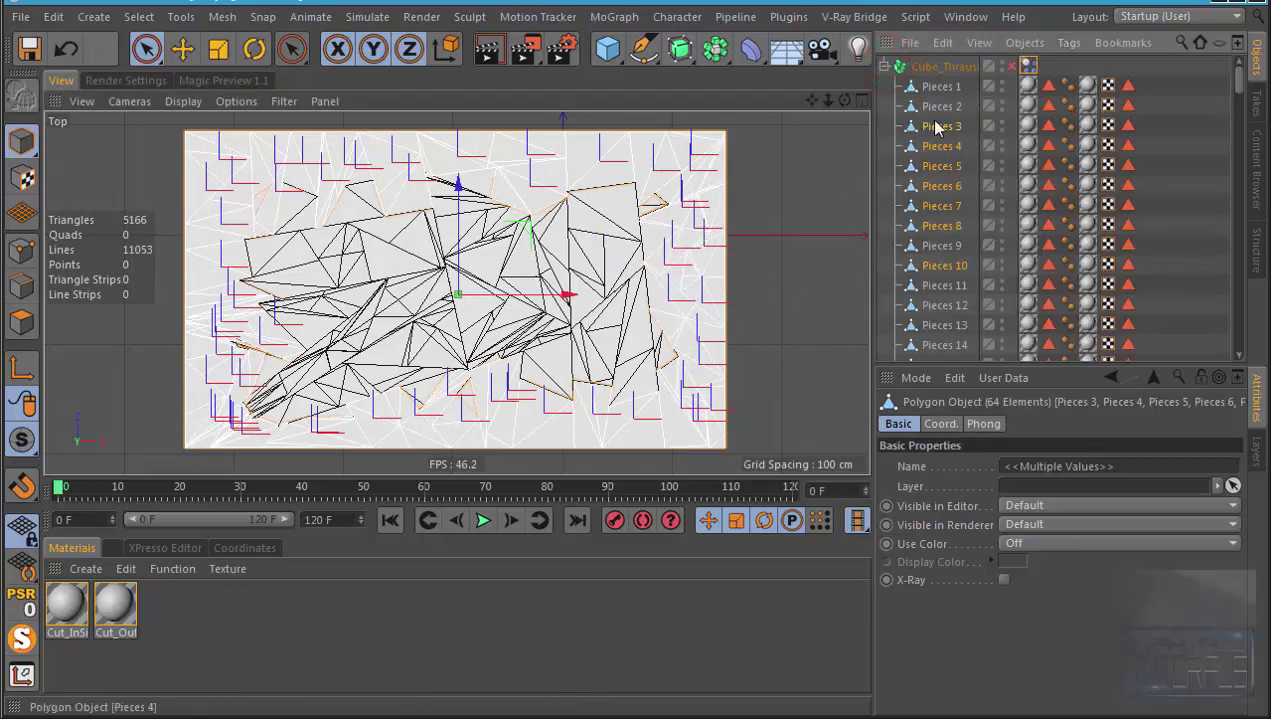
{"action": "left_click_drag", "start_coordinate": [945, 66], "coordinate": [938, 85]}
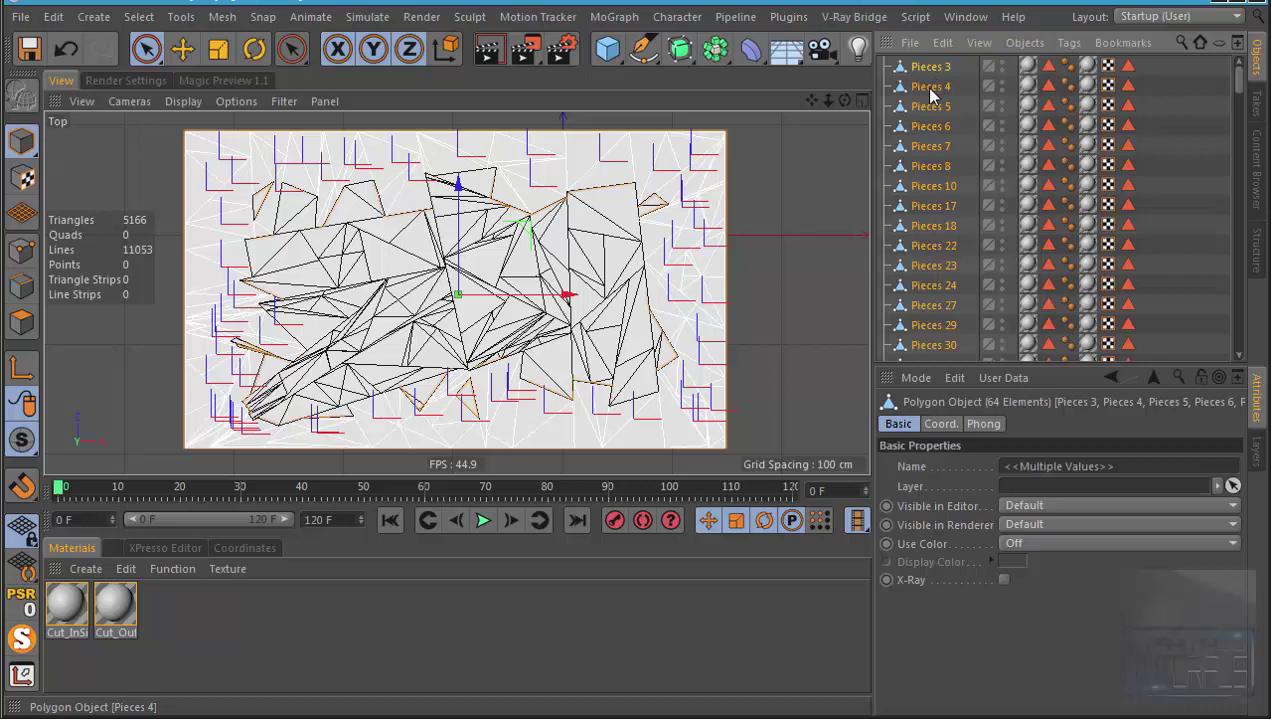
Step: Group the border pieces under a new null named Pinggiran
{"action": "key", "text": "alt+g"}
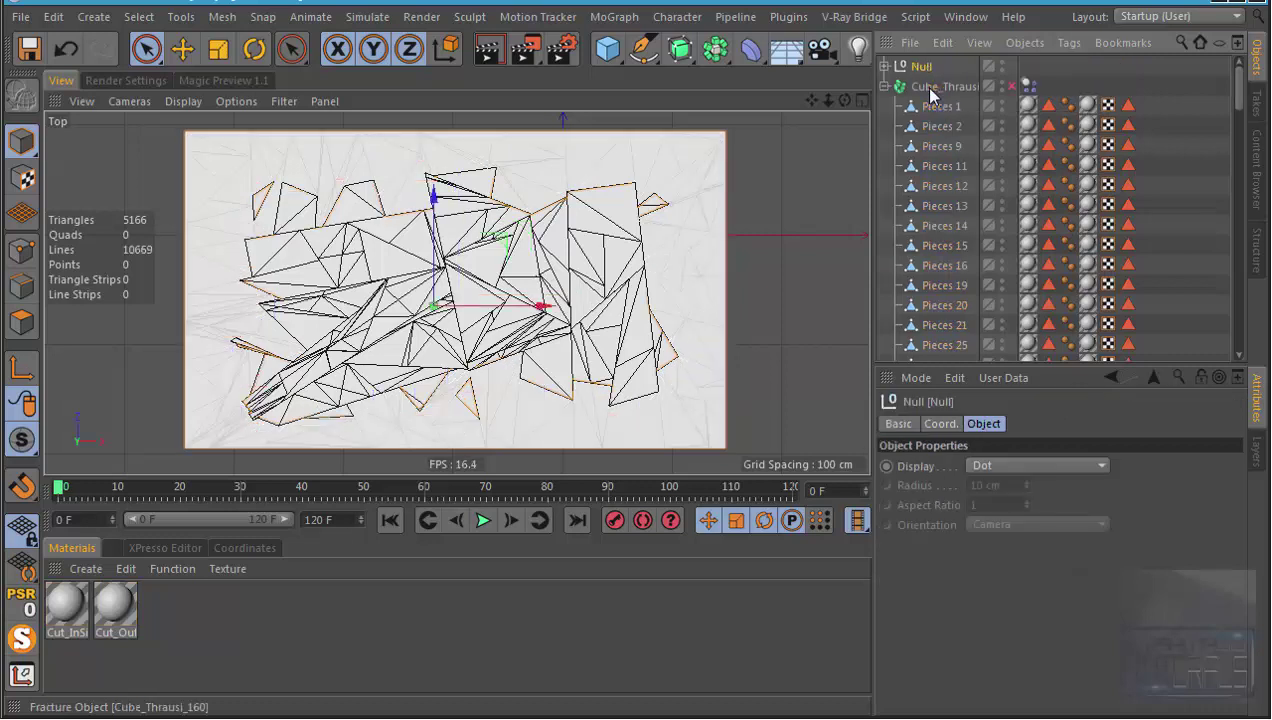
{"action": "double_click", "coordinate": [924, 67]}
{"action": "type", "text": "ggiran"}
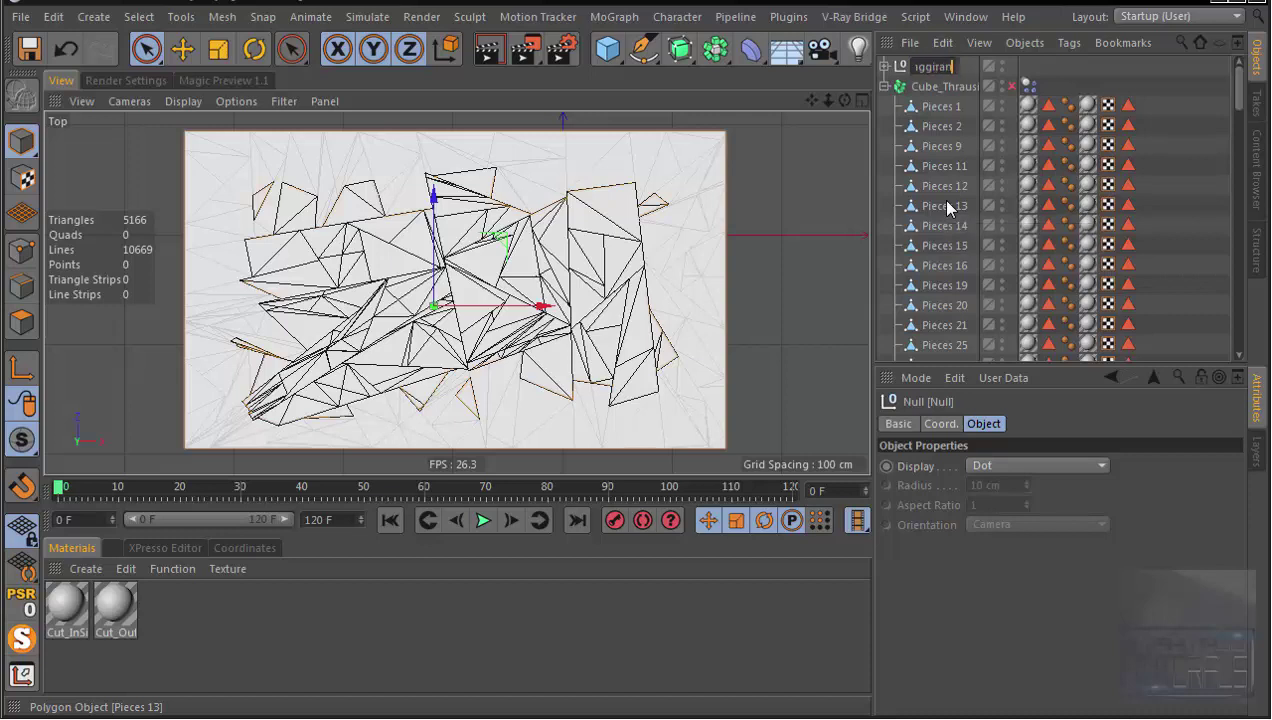
{"action": "left_click", "coordinate": [921, 92]}
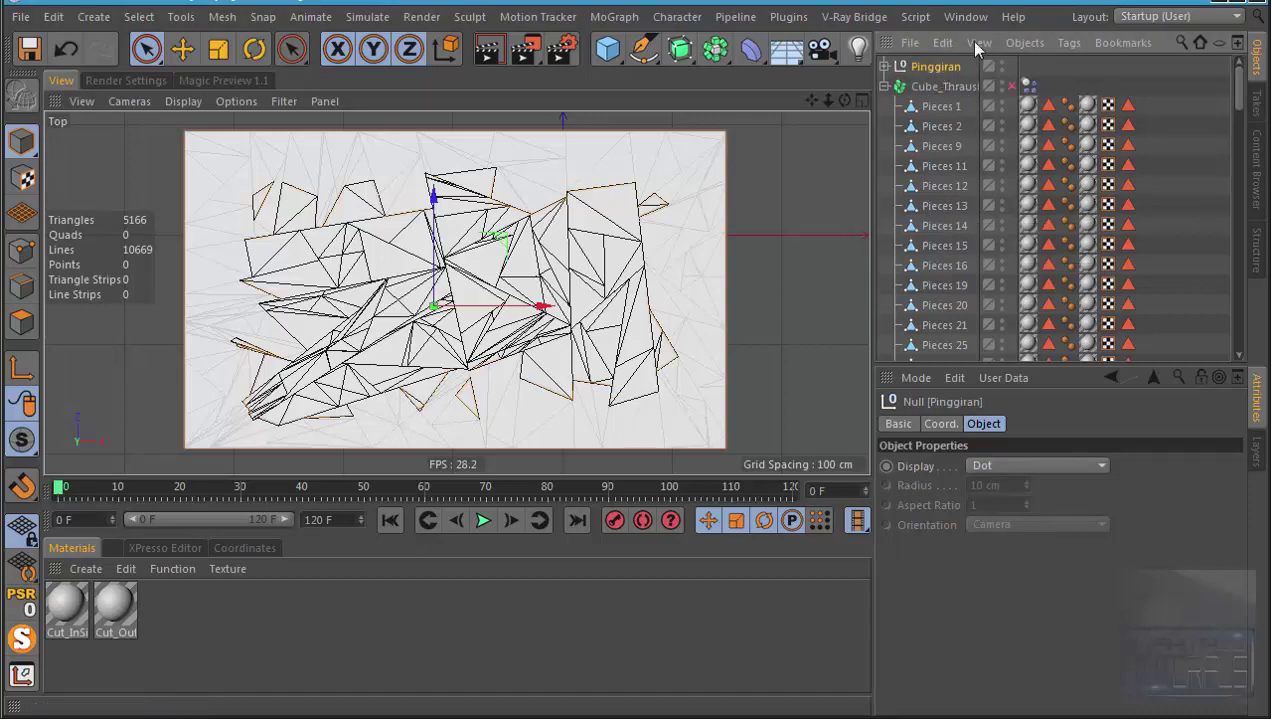
Step: Give Pinggiran a Collider Body simulation tag
{"action": "left_click", "coordinate": [1068, 45]}
{"action": "mouse_move", "coordinate": [1119, 272]}
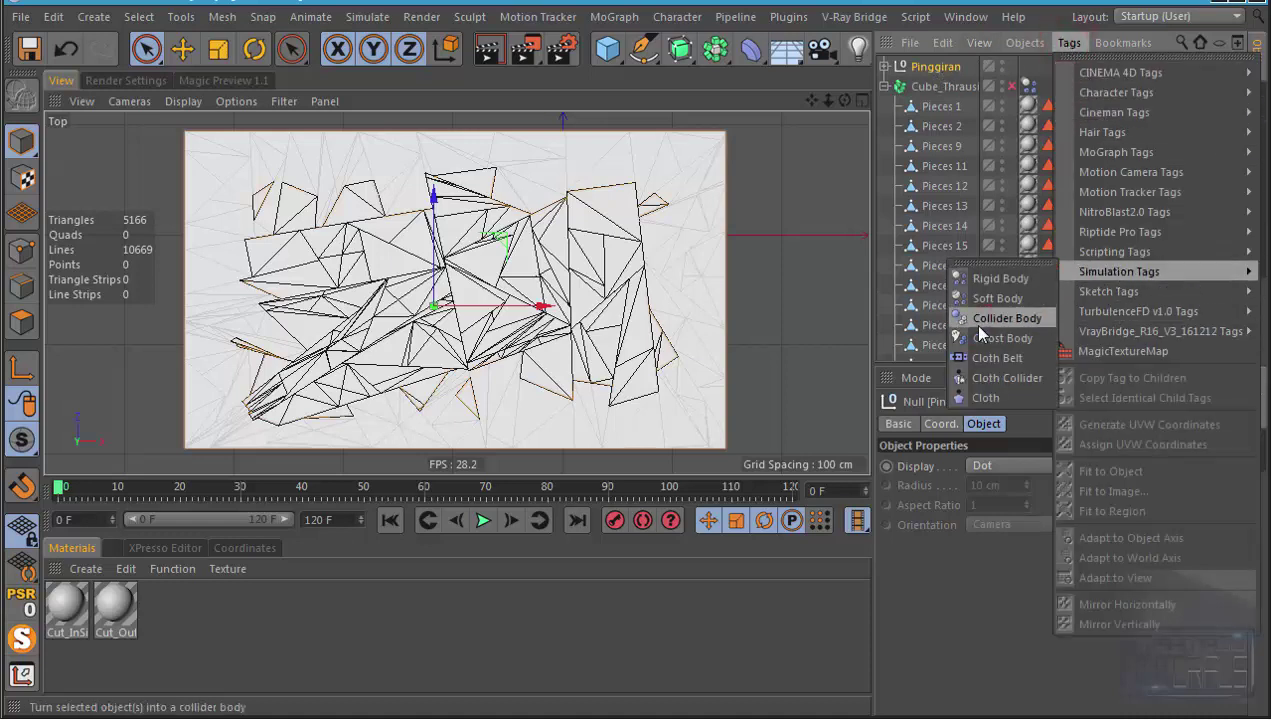
{"action": "left_click", "coordinate": [980, 320]}
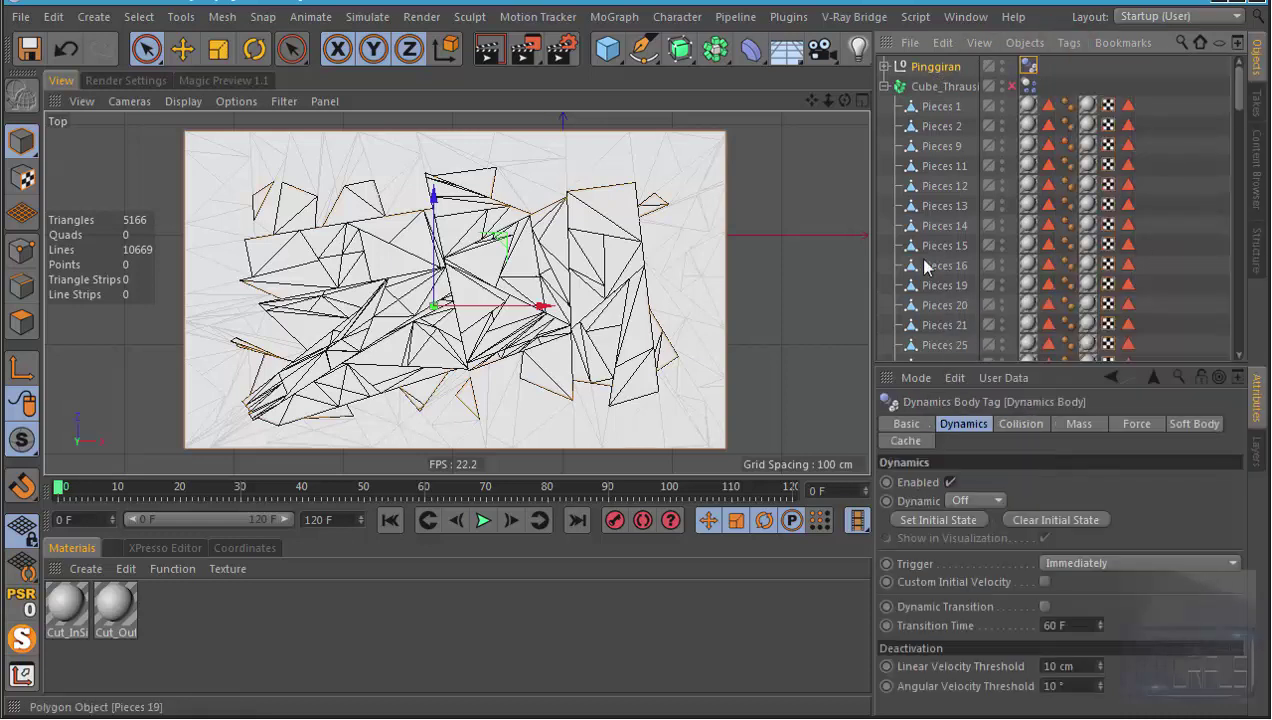
{"action": "left_click", "coordinate": [118, 114]}
Step: Switch the viewport back to the Perspective camera
{"action": "left_click", "coordinate": [185, 197]}
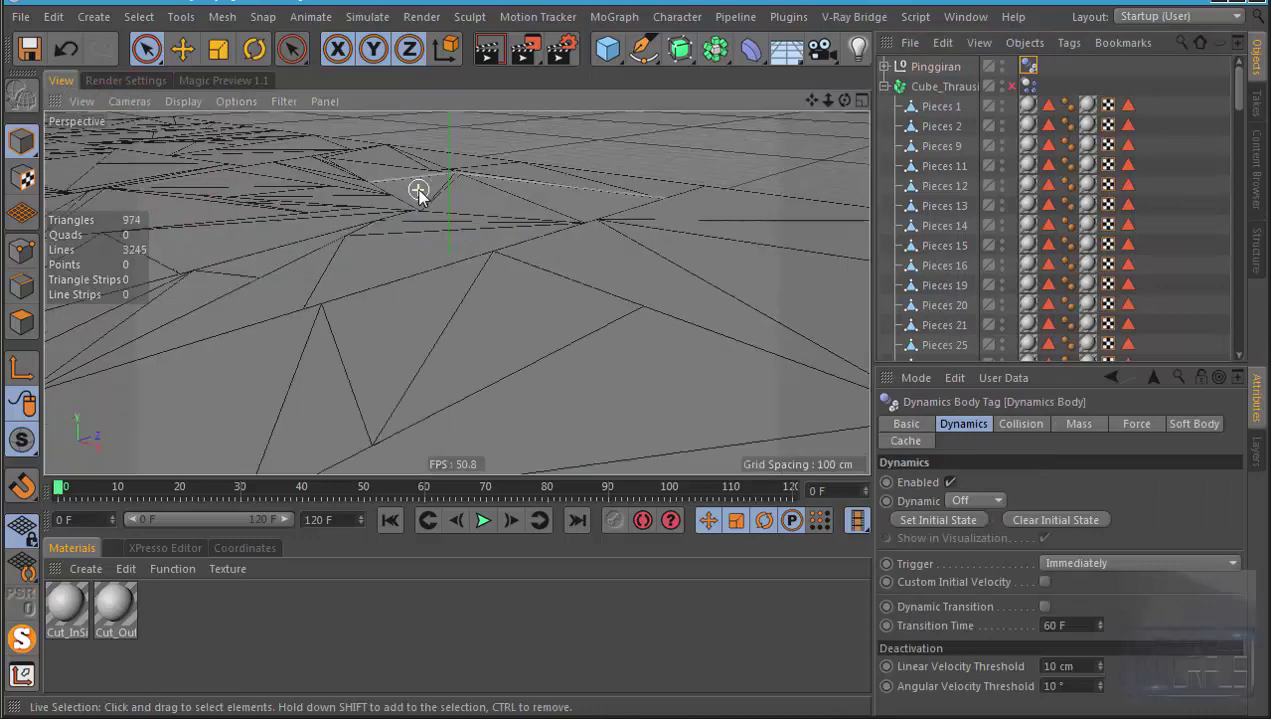
{"action": "scroll", "coordinate": [418, 192], "scroll_direction": "down", "scroll_amount": 3}
{"action": "scroll", "coordinate": [426, 221], "scroll_direction": "down", "scroll_amount": 3}
{"action": "scroll", "coordinate": [696, 270], "scroll_direction": "down", "scroll_amount": 3}
{"action": "scroll", "coordinate": [582, 238], "scroll_direction": "down", "scroll_amount": 2}
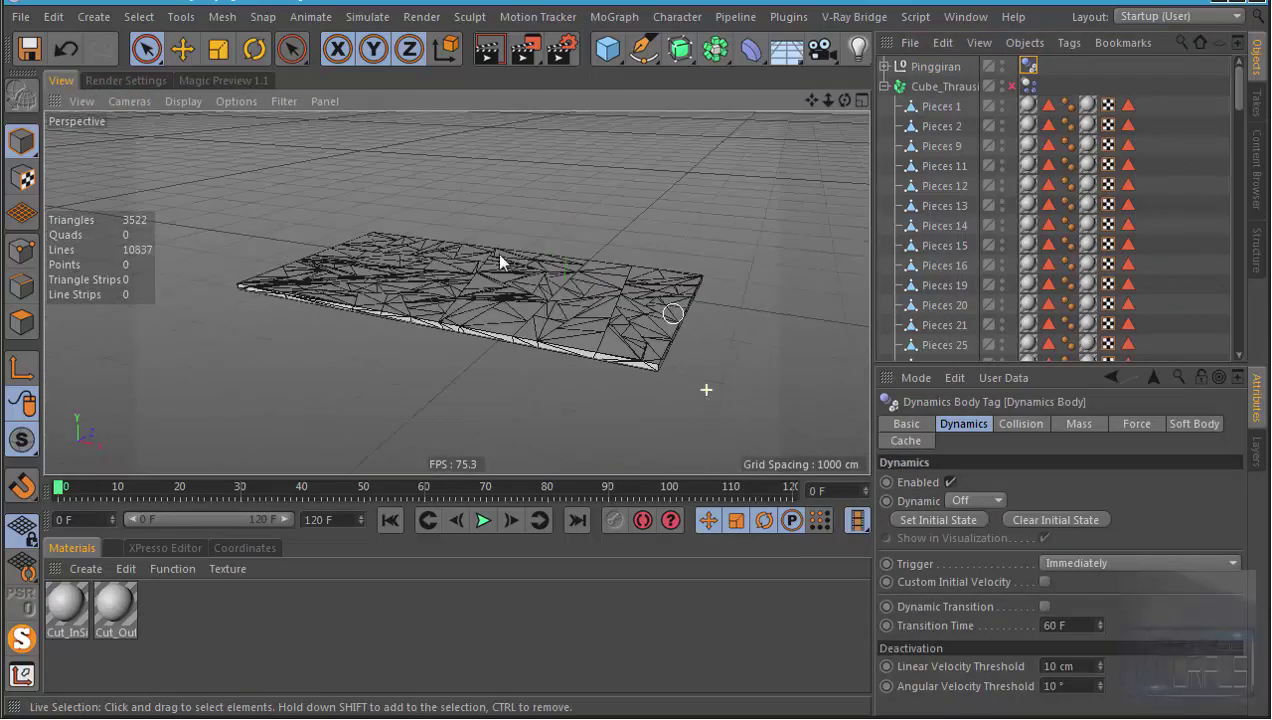
{"action": "scroll", "coordinate": [500, 262], "scroll_direction": "up", "scroll_amount": 3}
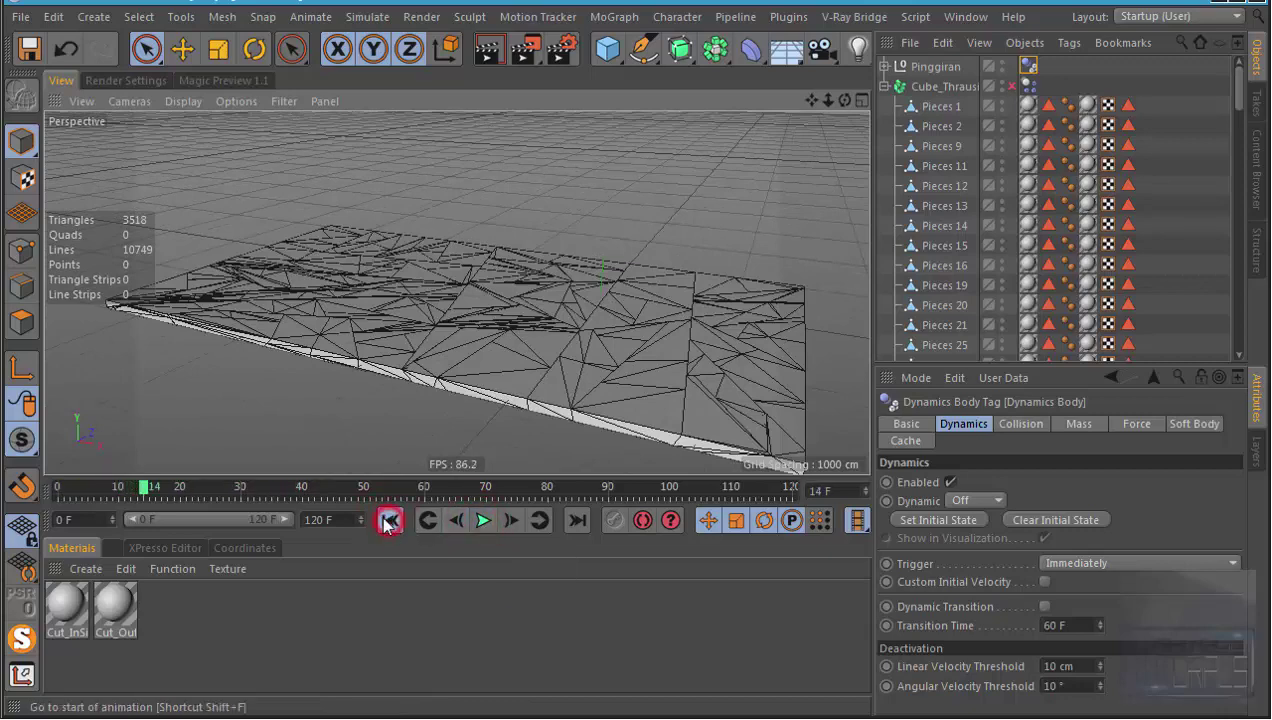
Step: Play the simulation from frame 0 to watch the sphere smash the floor, then rewind
{"action": "left_click", "coordinate": [18, 642]}
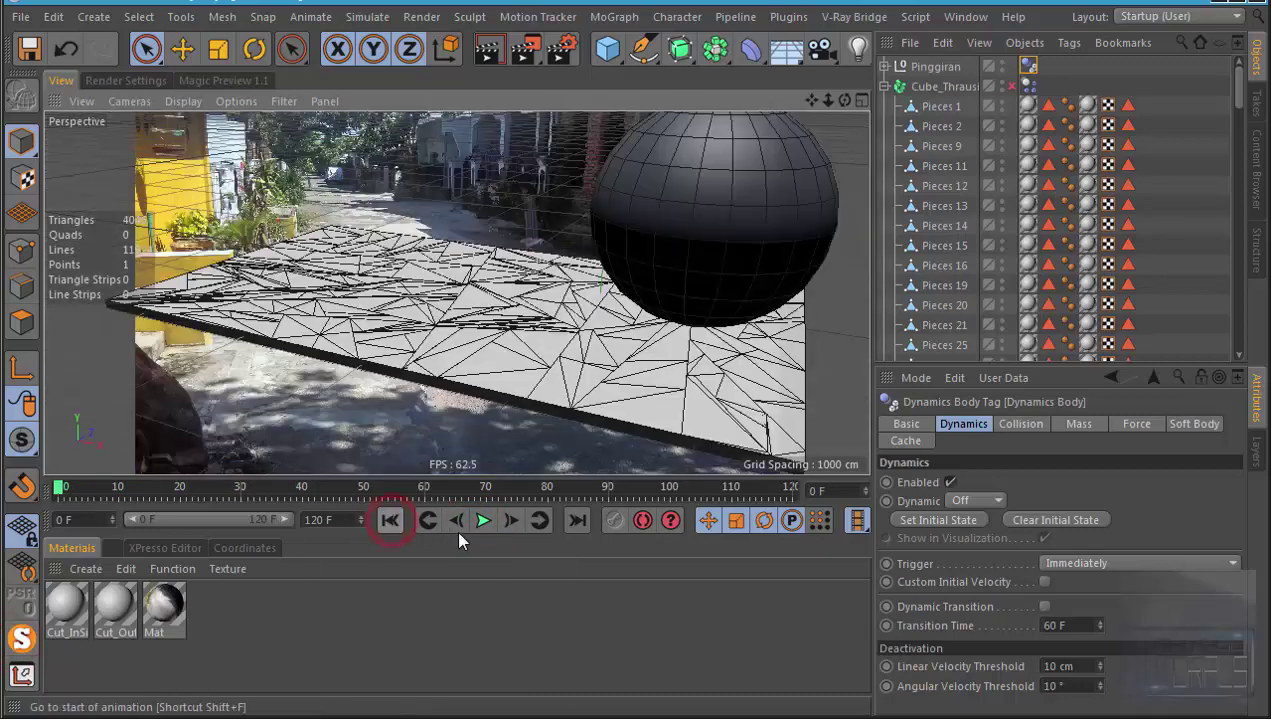
{"action": "left_click", "coordinate": [484, 519]}
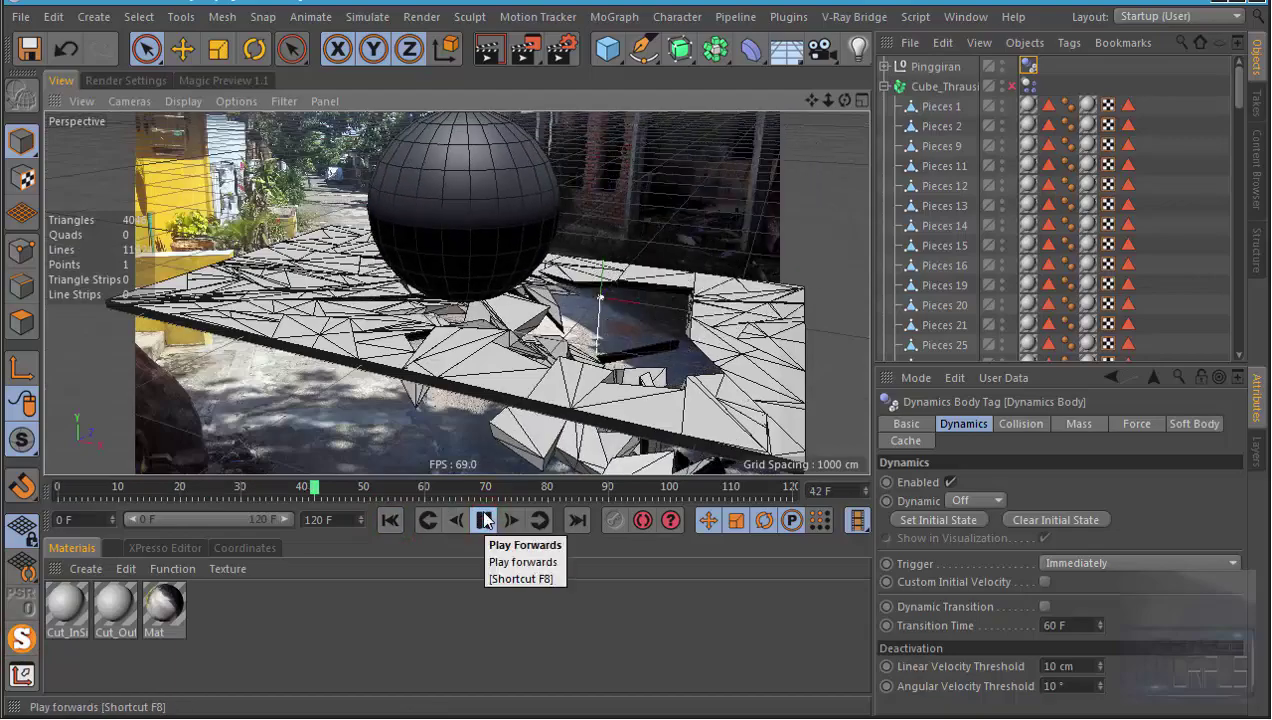
{"action": "mouse_move", "coordinate": [432, 204]}
{"action": "left_mouse_down", "text": "alt"}
{"action": "mouse_move", "coordinate": [657, 238]}
{"action": "mouse_move", "coordinate": [658, 269]}
{"action": "mouse_move", "coordinate": [460, 148]}
{"action": "mouse_move", "coordinate": [465, 203]}
{"action": "mouse_move", "coordinate": [520, 164]}
{"action": "left_mouse_up", "text": "alt"}
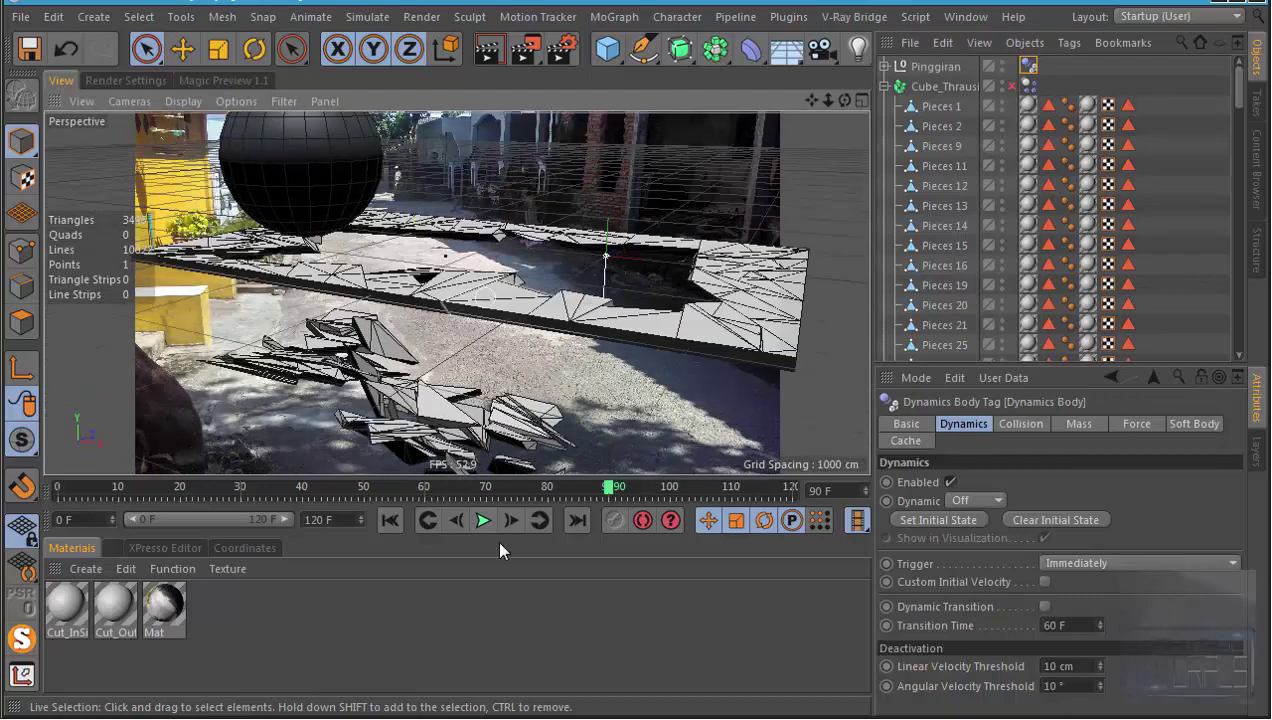
{"action": "left_click", "coordinate": [381, 521]}
{"action": "mouse_move", "coordinate": [560, 330]}
{"action": "left_mouse_down", "text": "alt"}
{"action": "mouse_move", "coordinate": [613, 270]}
{"action": "mouse_move", "coordinate": [488, 289]}
{"action": "mouse_move", "coordinate": [525, 250]}
{"action": "mouse_move", "coordinate": [605, 248]}
{"action": "left_mouse_up", "text": "alt"}
{"action": "left_click", "coordinate": [607, 48]}
Step: Nest the new Cube under a Subdivision Surface to round it
{"action": "left_click", "coordinate": [662, 74]}
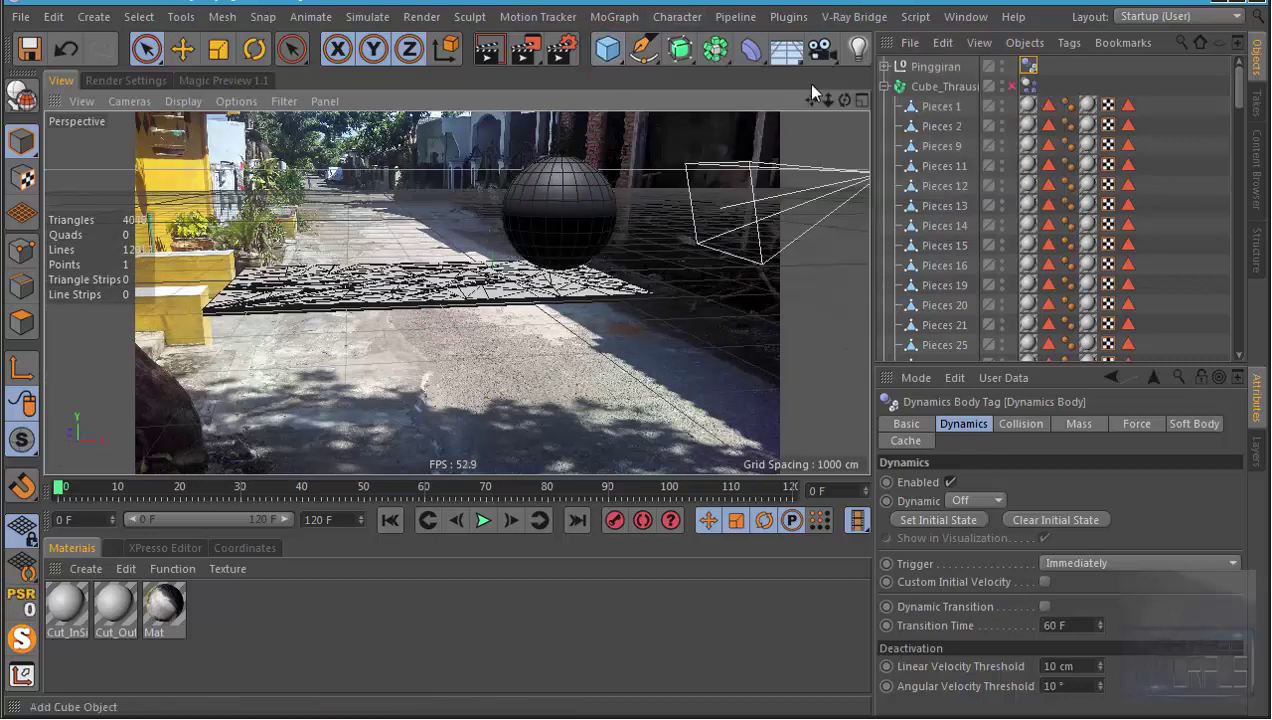
{"action": "left_click", "coordinate": [679, 48]}
{"action": "left_click", "coordinate": [770, 85]}
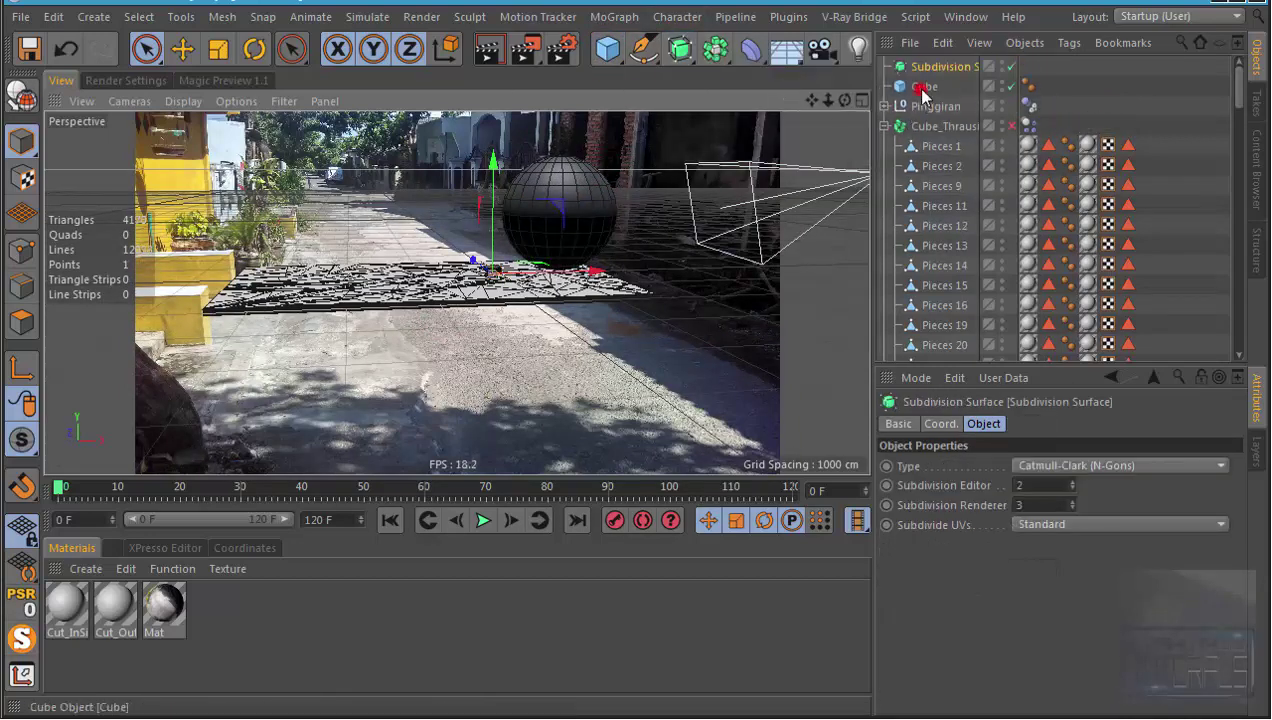
{"action": "left_click_drag", "start_coordinate": [923, 93], "coordinate": [928, 66]}
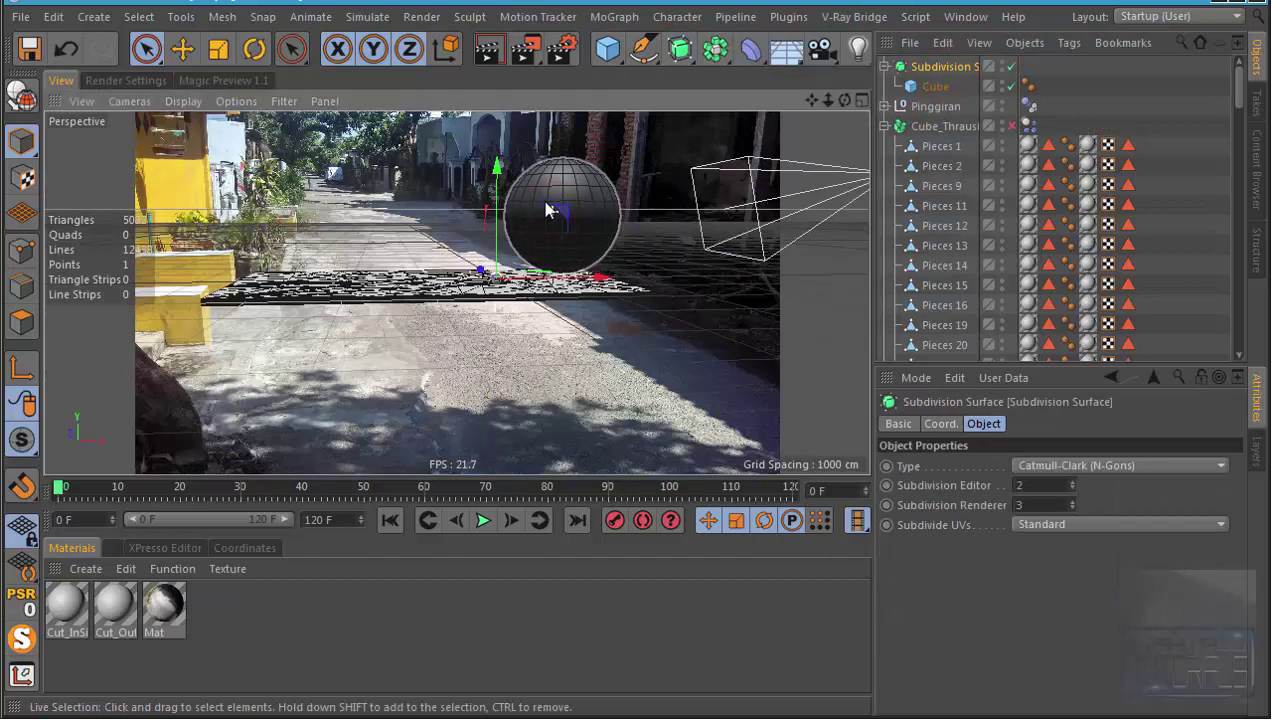
{"action": "left_click", "coordinate": [935, 86]}
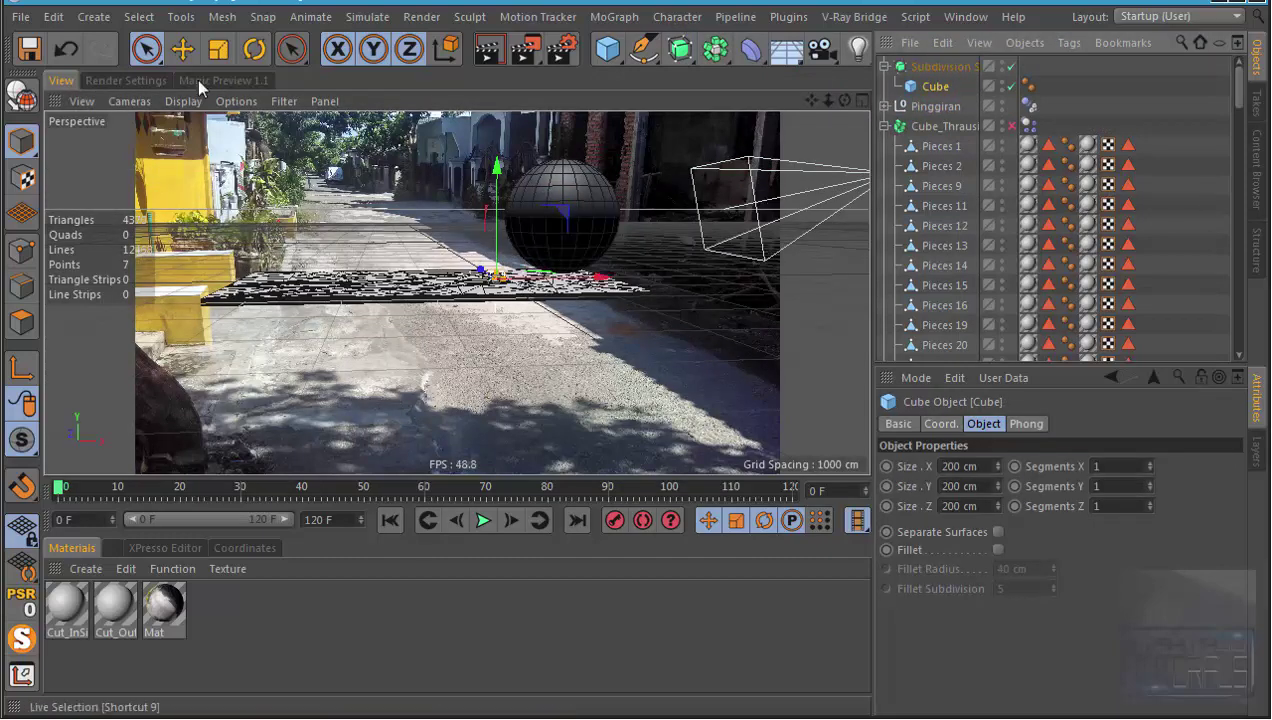
Step: Scale the rounded cube up to a much larger size
{"action": "left_click", "coordinate": [218, 48]}
{"action": "mouse_move", "coordinate": [300, 340]}
{"action": "left_mouse_down"}
{"action": "mouse_move", "coordinate": [171, 376]}
{"action": "mouse_move", "coordinate": [60, 366]}
{"action": "left_mouse_up"}
{"action": "left_click_drag", "start_coordinate": [388, 310], "coordinate": [602, 241]}
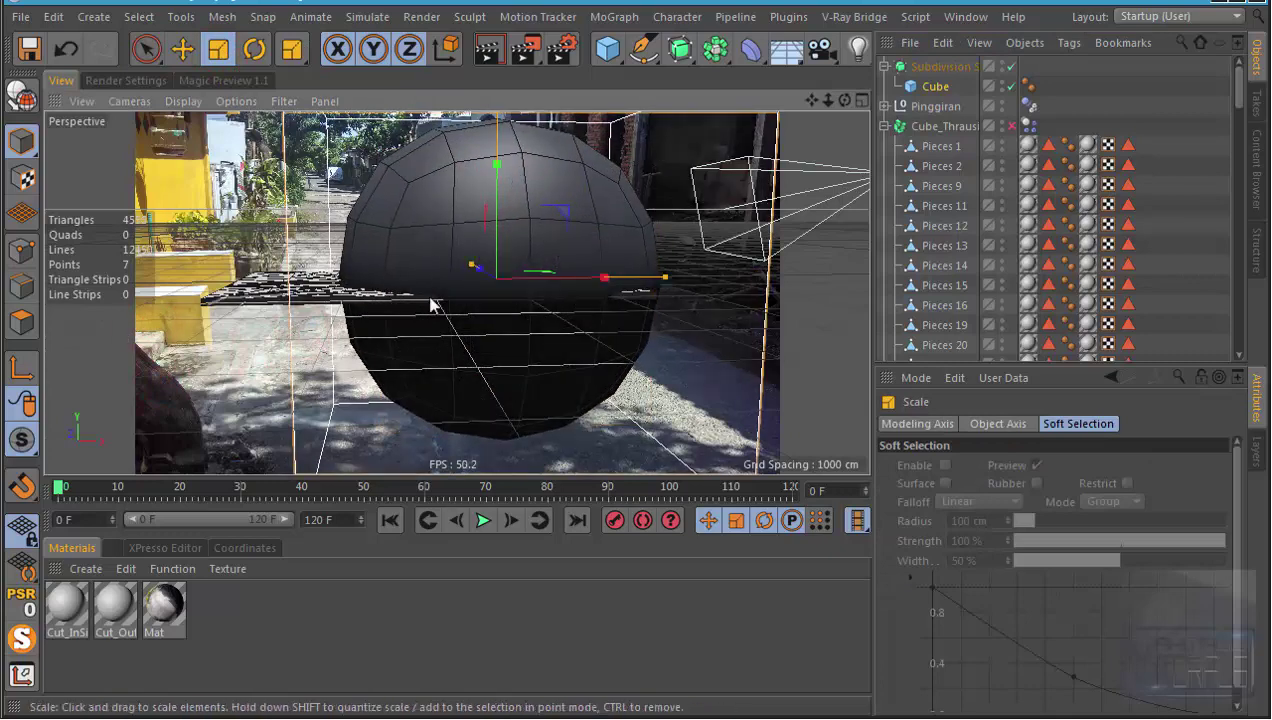
{"action": "left_click_drag", "start_coordinate": [664, 278], "coordinate": [724, 273]}
{"action": "mouse_move", "coordinate": [534, 270]}
{"action": "left_mouse_down", "text": "alt"}
{"action": "mouse_move", "coordinate": [582, 284]}
{"action": "mouse_move", "coordinate": [534, 275]}
{"action": "mouse_move", "coordinate": [615, 194]}
{"action": "left_mouse_up", "text": "alt"}
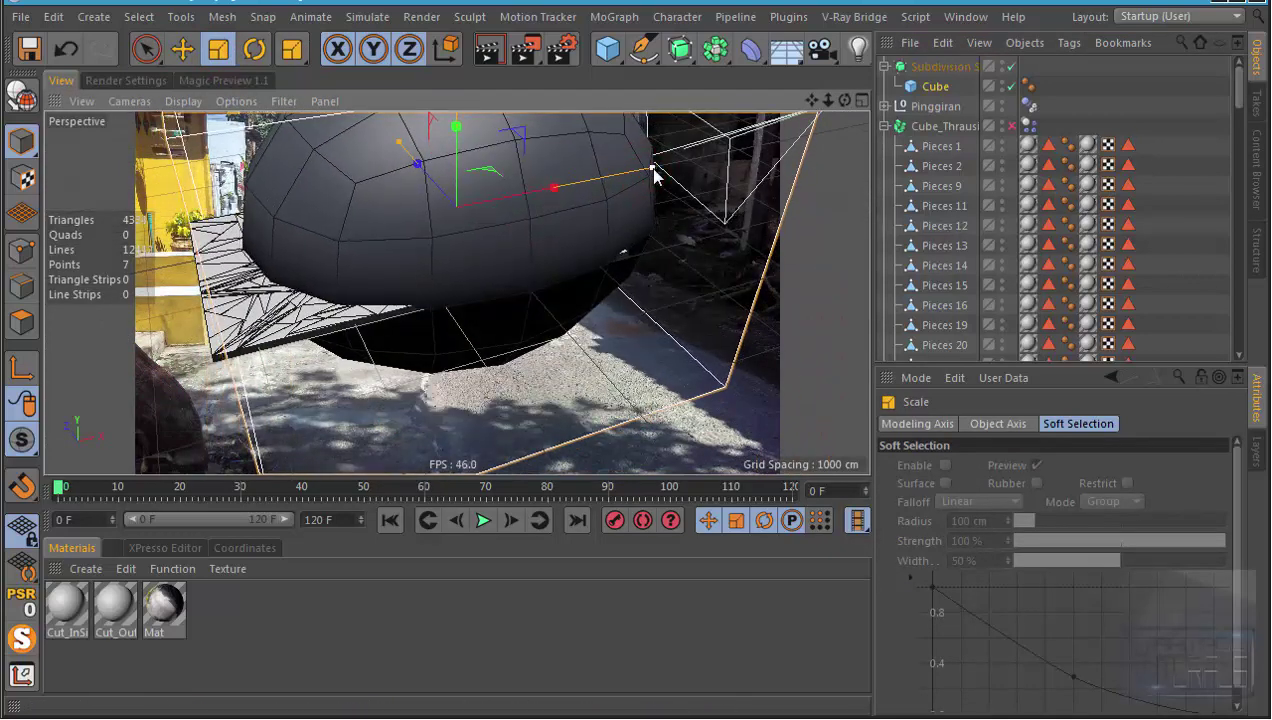
Step: Set the cube's X and Z segments to 2
{"action": "left_click", "coordinate": [915, 86]}
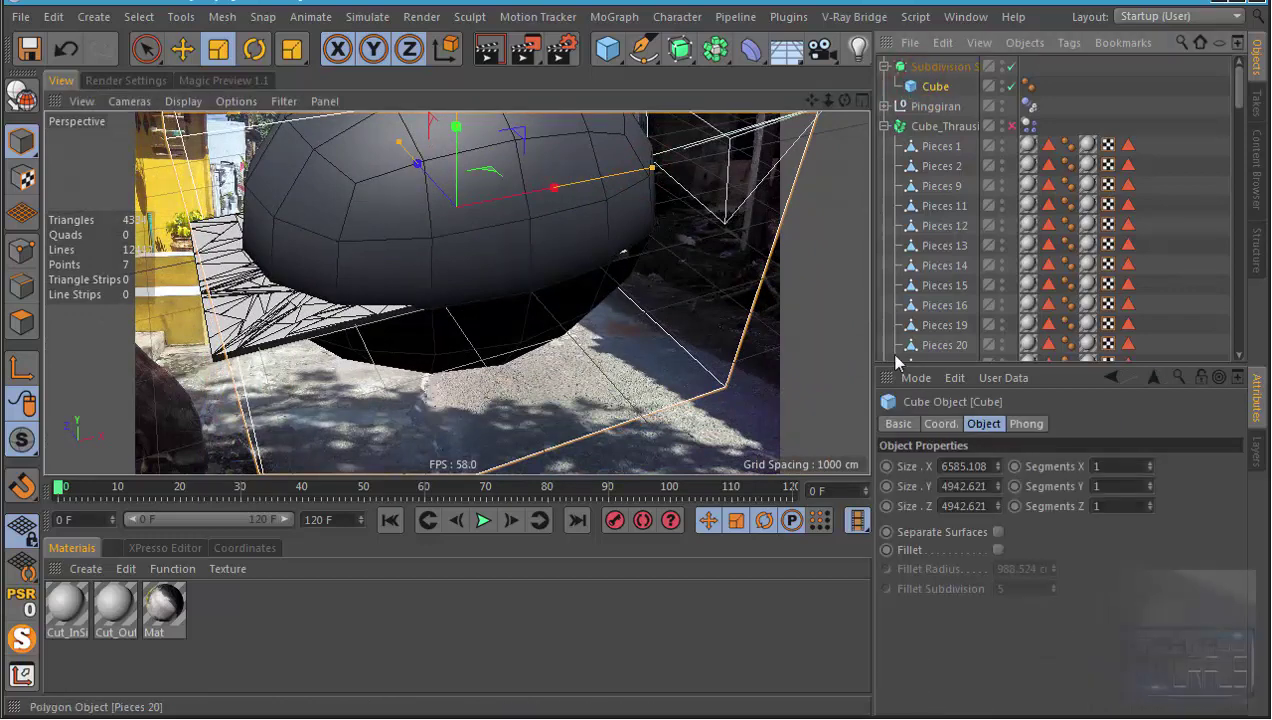
{"action": "left_click", "coordinate": [1150, 464]}
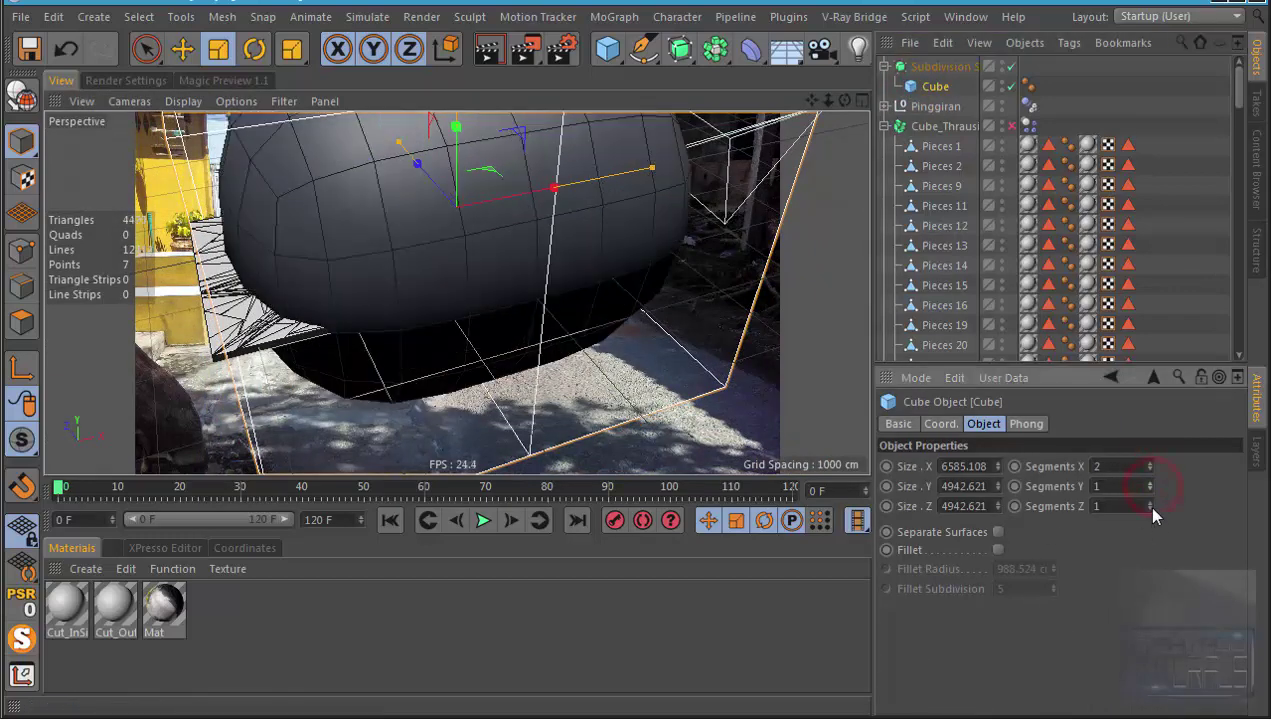
{"action": "left_click", "coordinate": [1150, 502]}
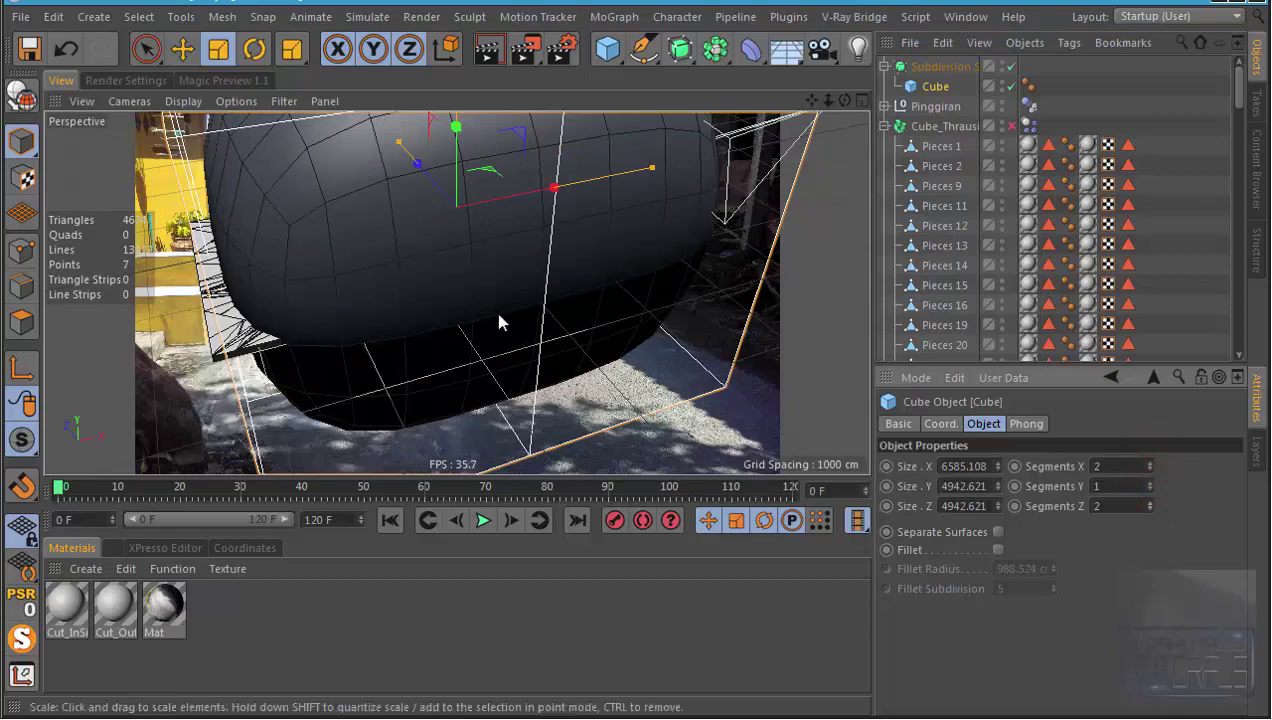
{"action": "mouse_move", "coordinate": [493, 307]}
{"action": "left_mouse_down", "text": "alt"}
{"action": "mouse_move", "coordinate": [646, 227]}
{"action": "mouse_move", "coordinate": [575, 260]}
{"action": "mouse_move", "coordinate": [654, 256]}
{"action": "left_mouse_up", "text": "alt"}
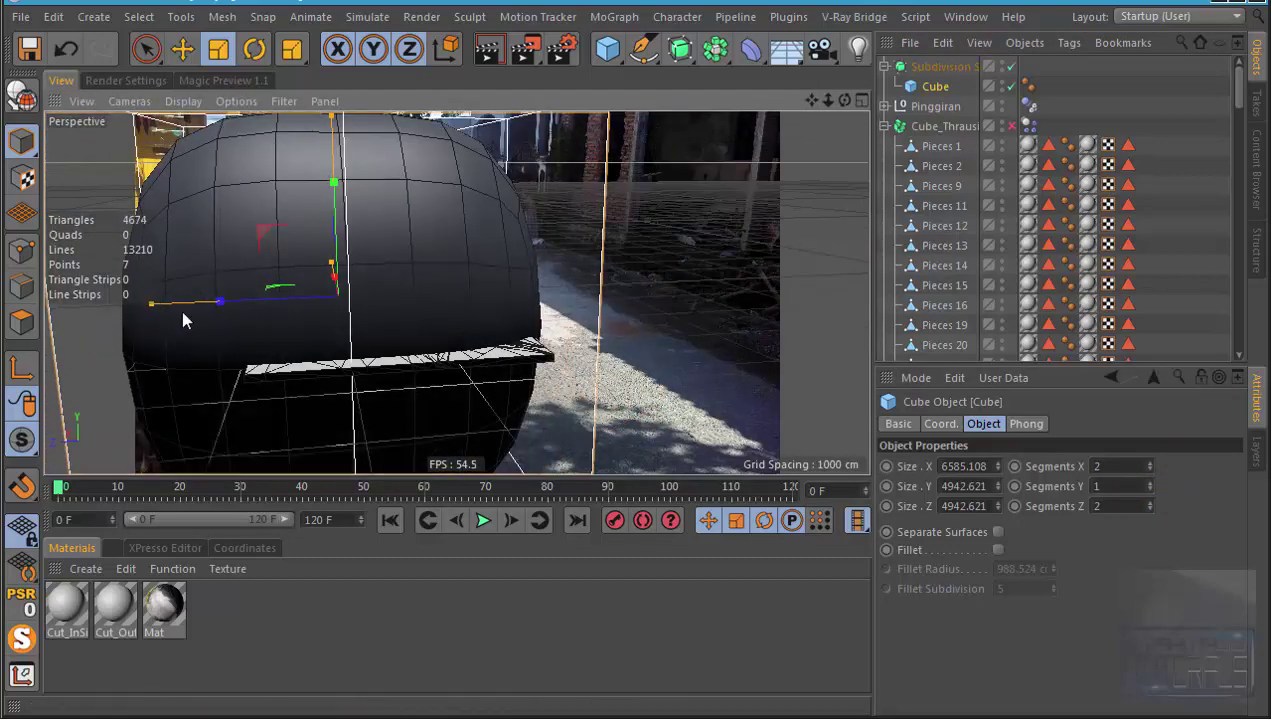
Step: Scale the cube along Z from 4942.621 to 4101.444 cm
{"action": "mouse_move", "coordinate": [151, 303]}
{"action": "left_mouse_down"}
{"action": "mouse_move", "coordinate": [241, 298]}
{"action": "mouse_move", "coordinate": [227, 326]}
{"action": "mouse_move", "coordinate": [308, 334]}
{"action": "mouse_move", "coordinate": [427, 305]}
{"action": "mouse_move", "coordinate": [412, 346]}
{"action": "mouse_move", "coordinate": [671, 209]}
{"action": "mouse_move", "coordinate": [690, 253]}
{"action": "mouse_move", "coordinate": [670, 250]}
{"action": "left_mouse_up"}
{"action": "left_click", "coordinate": [180, 57]}
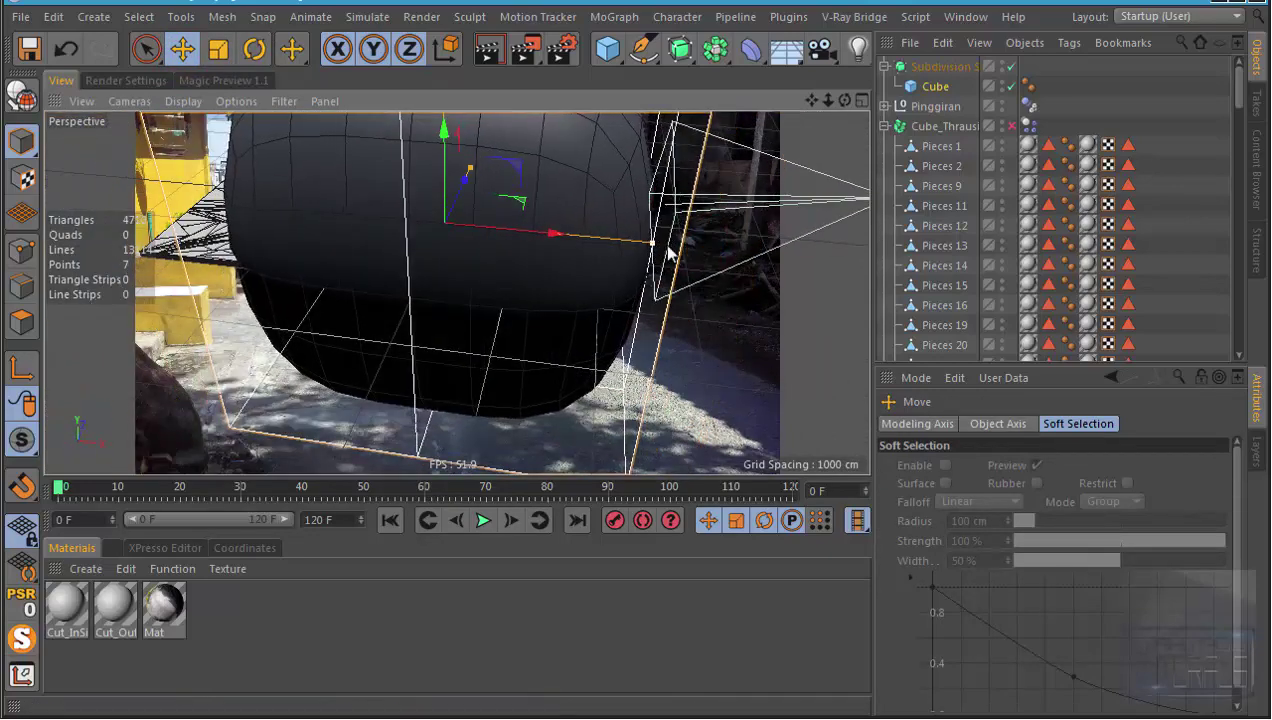
{"action": "left_click", "coordinate": [183, 101]}
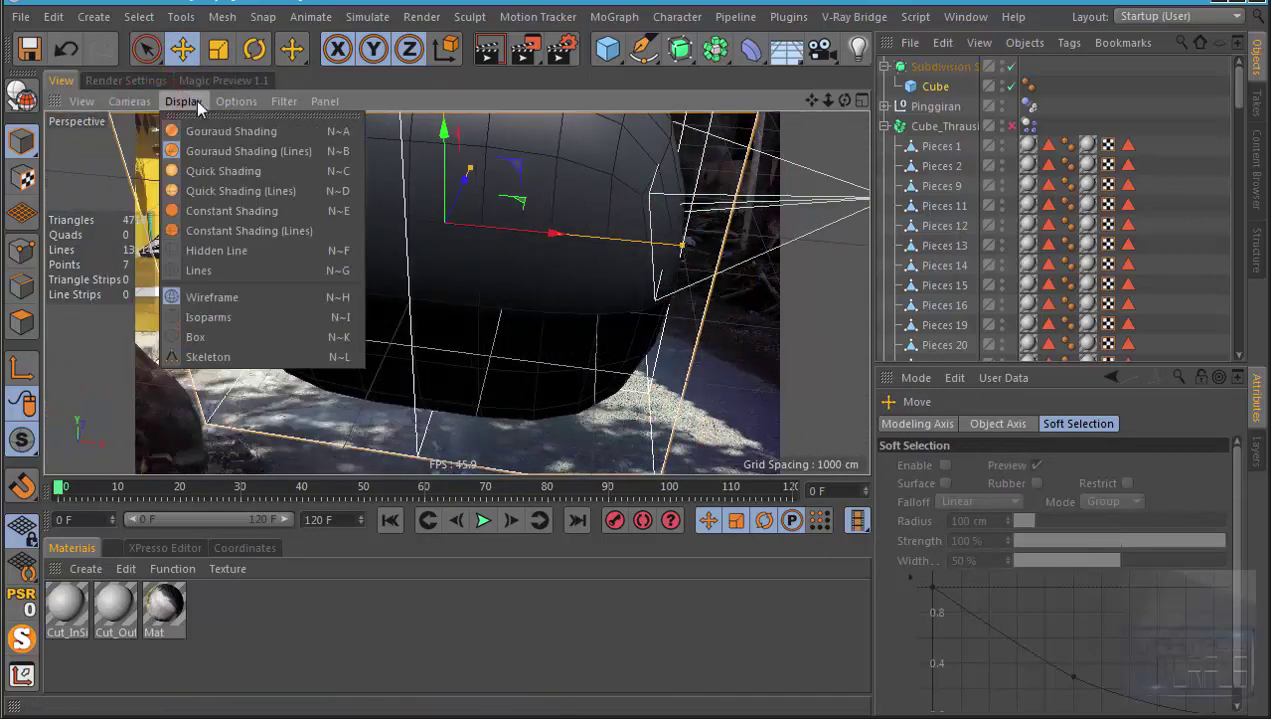
Step: Show the viewport as Lines wireframe and orbit to a level side view of the bowl
{"action": "left_click", "coordinate": [205, 268]}
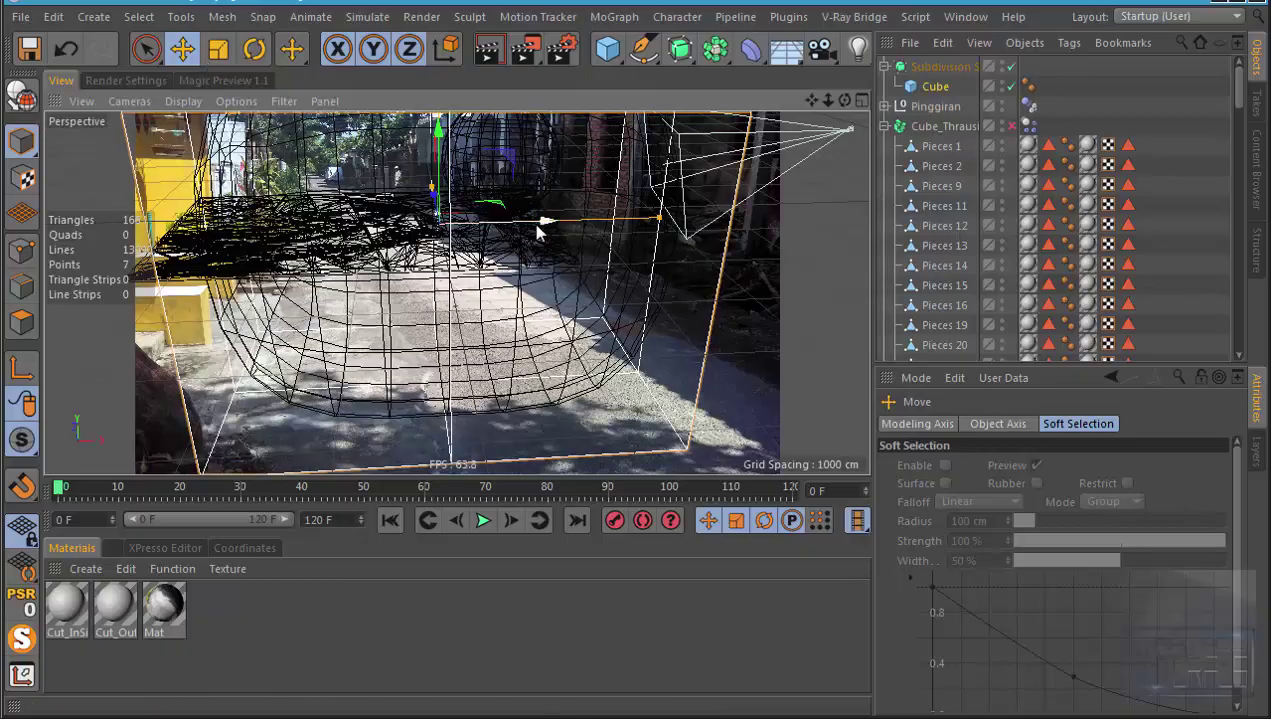
{"action": "mouse_move", "coordinate": [537, 230]}
{"action": "left_mouse_down", "text": "alt"}
{"action": "mouse_move", "coordinate": [667, 162]}
{"action": "mouse_move", "coordinate": [708, 188]}
{"action": "left_mouse_up", "text": "alt"}
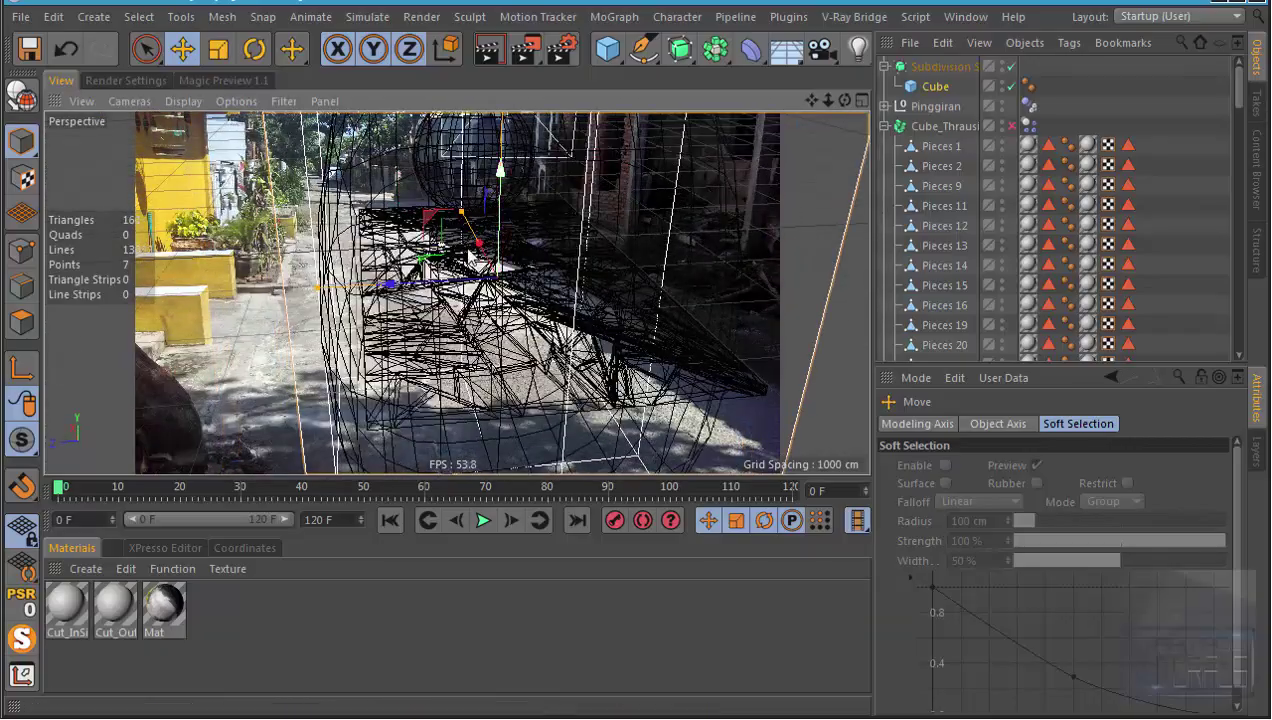
{"action": "left_click_drag", "start_coordinate": [406, 286], "coordinate": [334, 224], "text": "alt"}
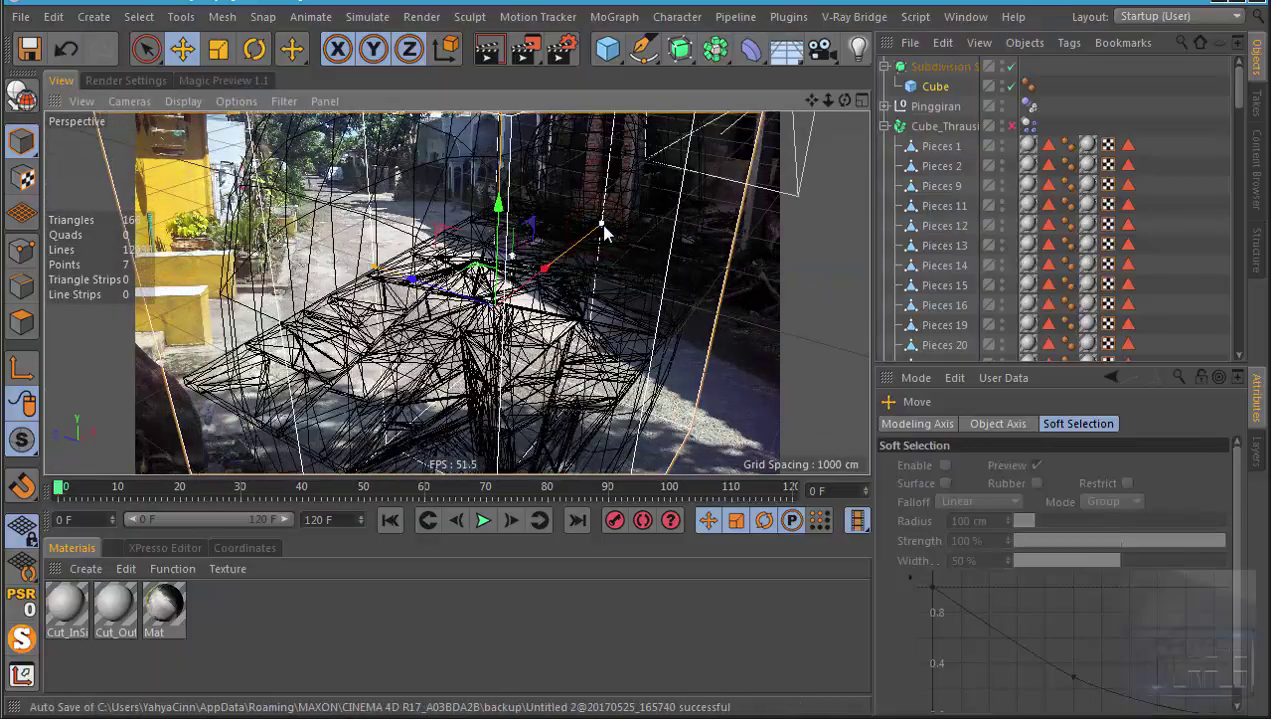
{"action": "mouse_move", "coordinate": [602, 227]}
{"action": "left_mouse_down", "text": "alt"}
{"action": "mouse_move", "coordinate": [519, 238]}
{"action": "mouse_move", "coordinate": [497, 218]}
{"action": "mouse_move", "coordinate": [479, 290]}
{"action": "mouse_move", "coordinate": [533, 268]}
{"action": "mouse_move", "coordinate": [506, 236]}
{"action": "left_mouse_up", "text": "alt"}
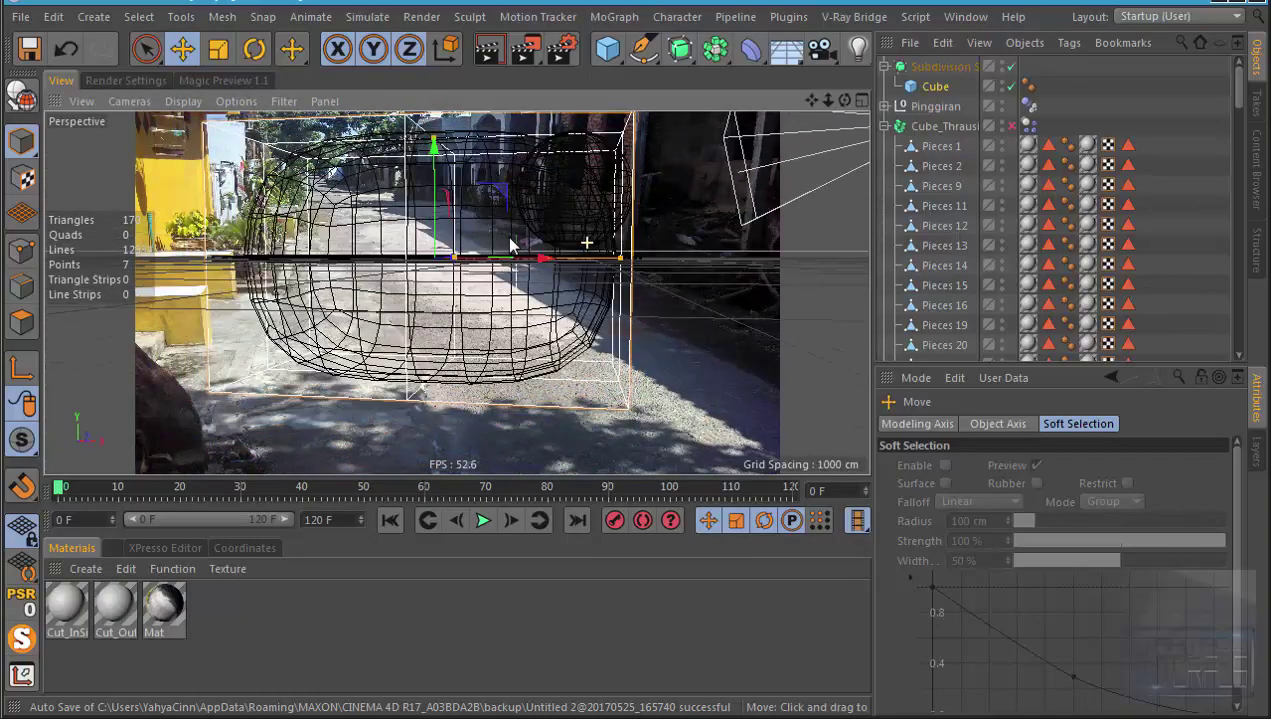
Step: Change the display through Gouraud Shading and Gouraud Shading (Lines) to Quick Shading (Lines)
{"action": "left_click", "coordinate": [175, 101]}
{"action": "left_click", "coordinate": [195, 129]}
{"action": "scroll", "coordinate": [483, 253], "scroll_direction": "up", "scroll_amount": 3}
{"action": "scroll", "coordinate": [521, 240], "scroll_direction": "up", "scroll_amount": 3}
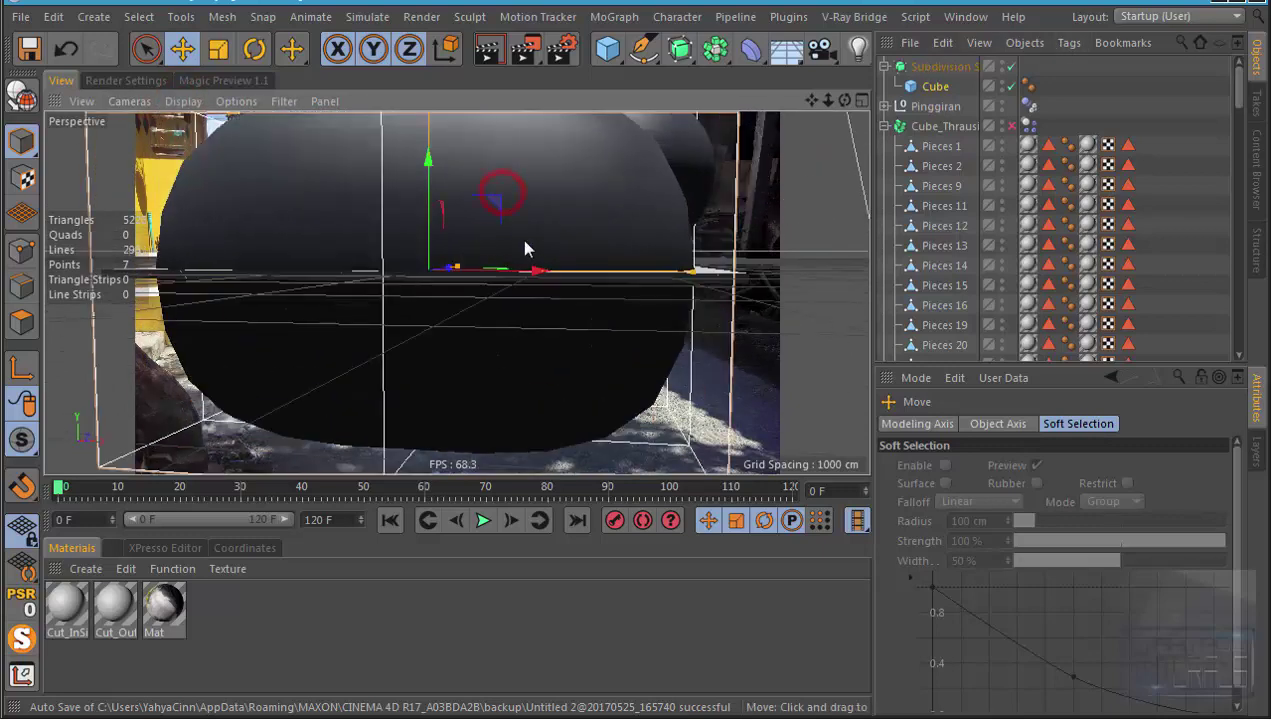
{"action": "left_click", "coordinate": [175, 101]}
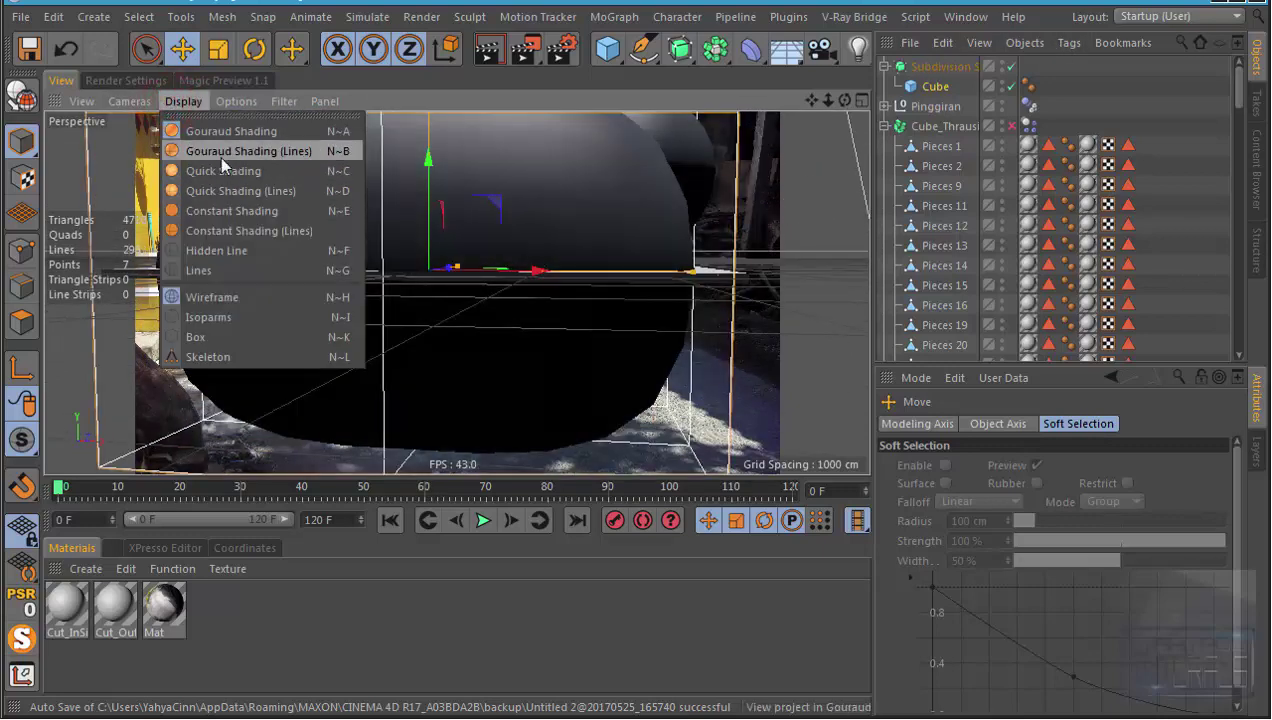
{"action": "left_click", "coordinate": [220, 190]}
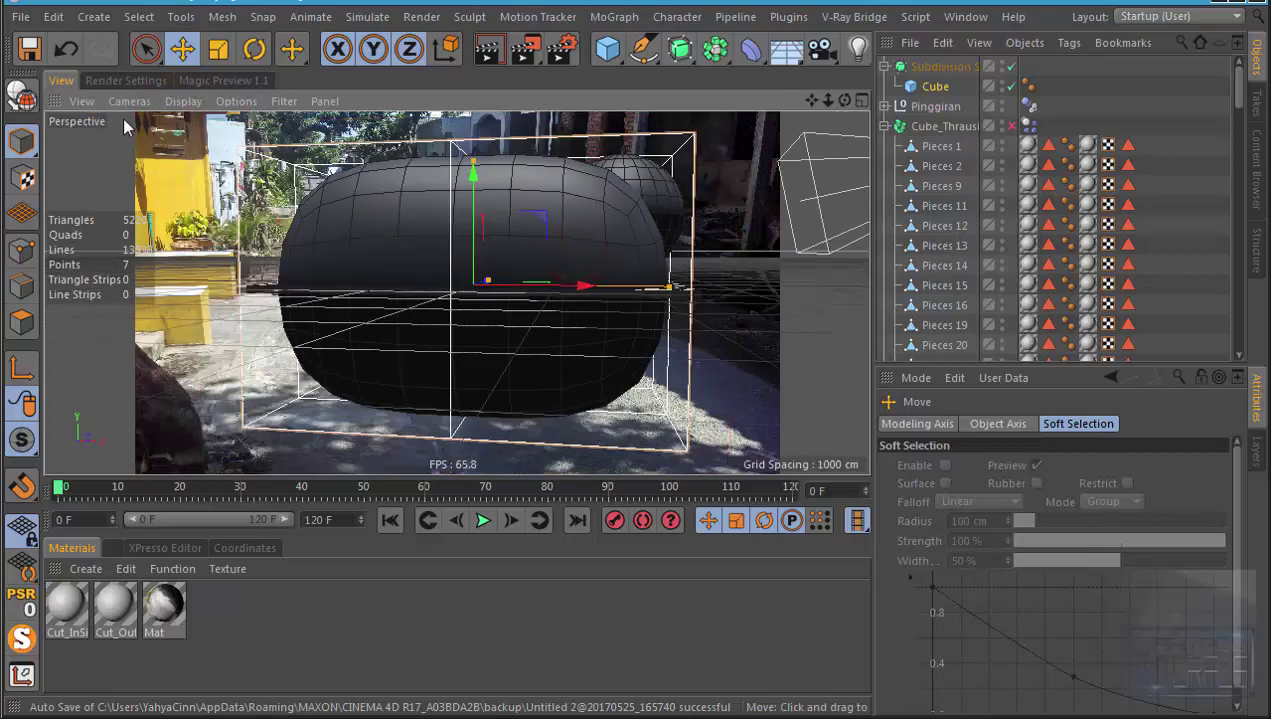
{"action": "left_click", "coordinate": [177, 102]}
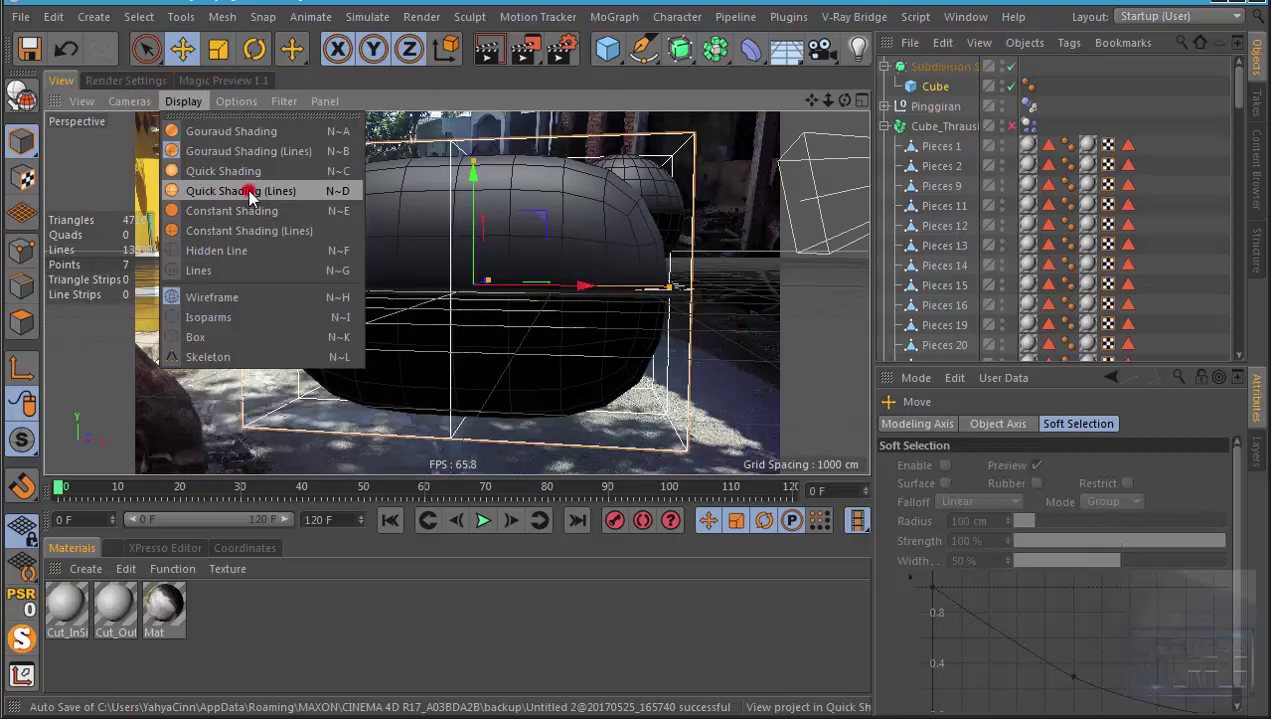
{"action": "left_click", "coordinate": [250, 192]}
{"action": "mouse_move", "coordinate": [525, 283]}
{"action": "left_mouse_down", "text": "alt"}
{"action": "mouse_move", "coordinate": [472, 340]}
{"action": "mouse_move", "coordinate": [706, 291]}
{"action": "mouse_move", "coordinate": [666, 297]}
{"action": "mouse_move", "coordinate": [588, 266]}
{"action": "left_mouse_up", "text": "alt"}
{"action": "left_click", "coordinate": [130, 101]}
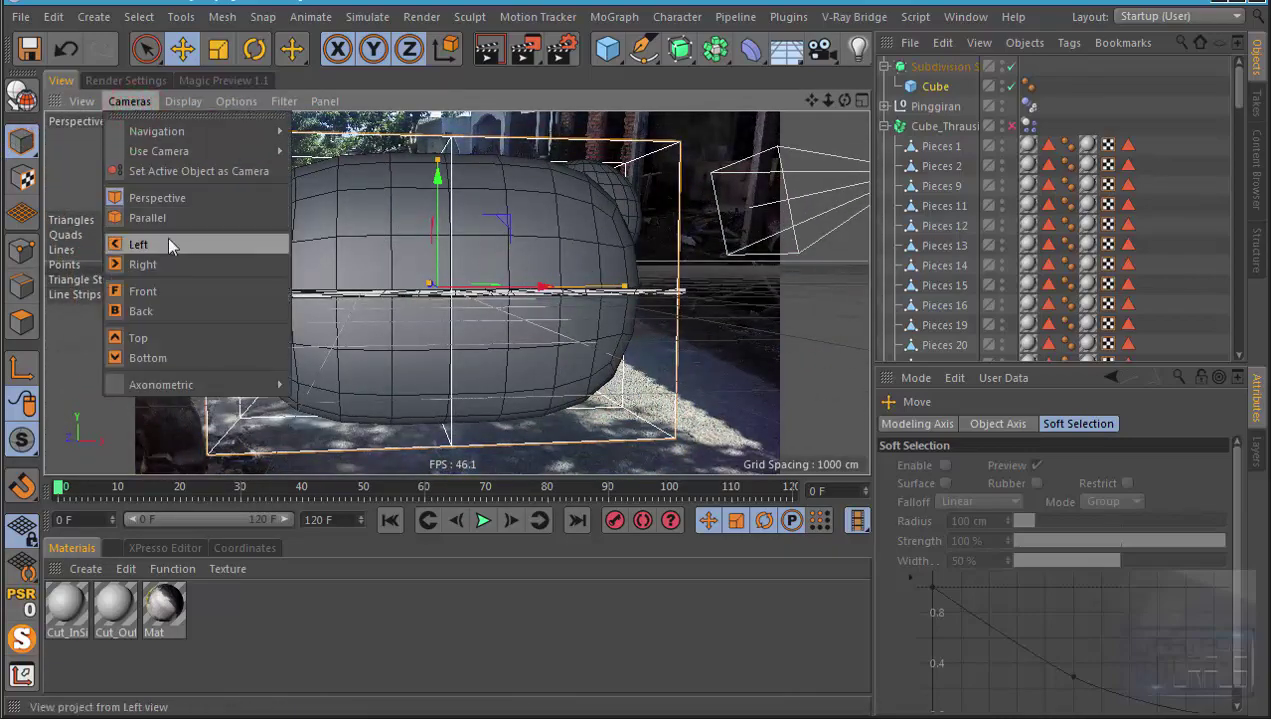
Step: Switch the viewport to the Front camera view
{"action": "left_click", "coordinate": [188, 296]}
{"action": "scroll", "coordinate": [425, 303], "scroll_direction": "down", "scroll_amount": 5}
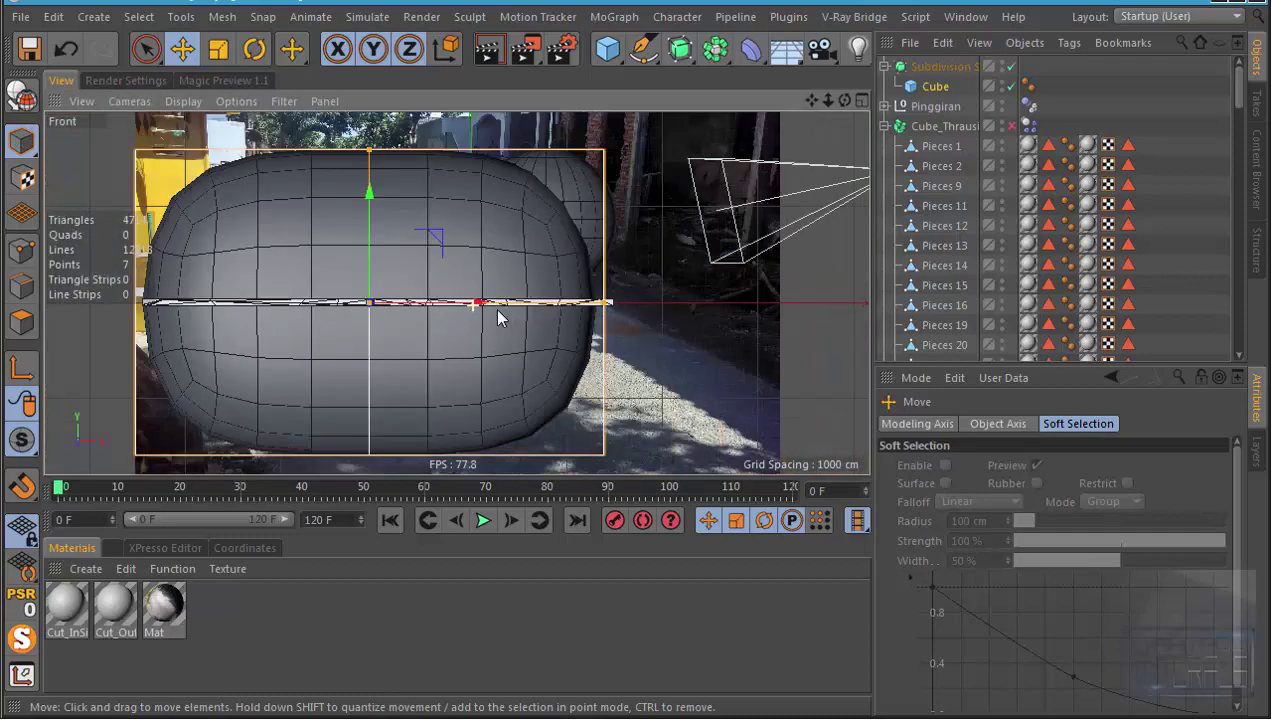
{"action": "scroll", "coordinate": [494, 307], "scroll_direction": "down", "scroll_amount": 2}
{"action": "scroll", "coordinate": [389, 313], "scroll_direction": "up", "scroll_amount": 3}
Step: Make the Cube editable, enter Polygon mode, and select the Subdivision Surface
{"action": "left_click", "coordinate": [22, 95]}
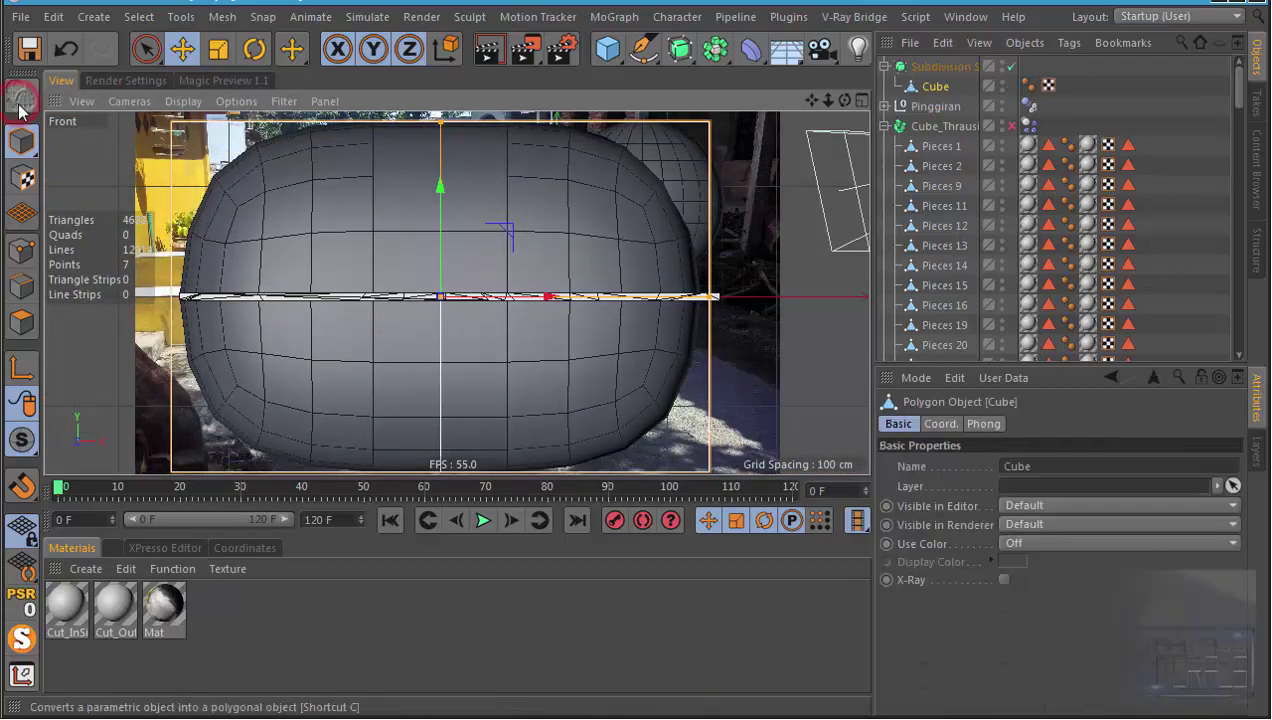
{"action": "scroll", "coordinate": [520, 341], "scroll_direction": "down", "scroll_amount": 2}
{"action": "scroll", "coordinate": [520, 341], "scroll_direction": "up", "scroll_amount": 1}
{"action": "left_click", "coordinate": [22, 324]}
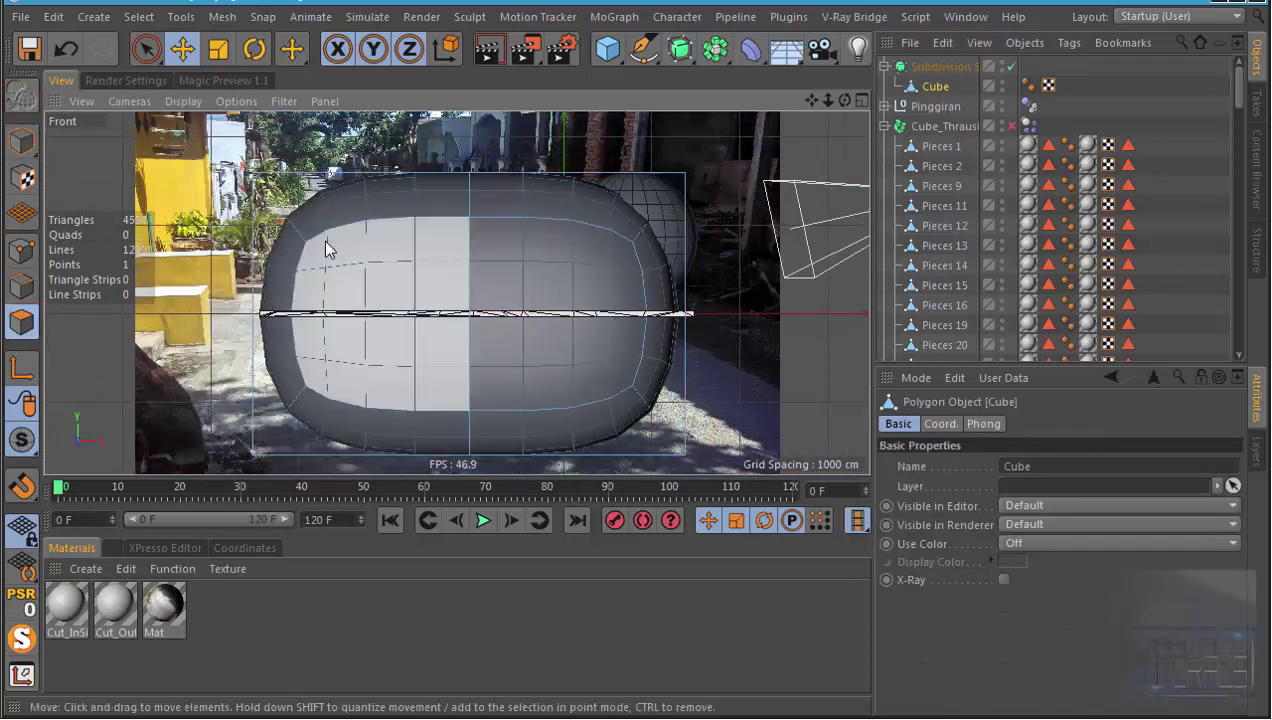
{"action": "left_click", "coordinate": [943, 70]}
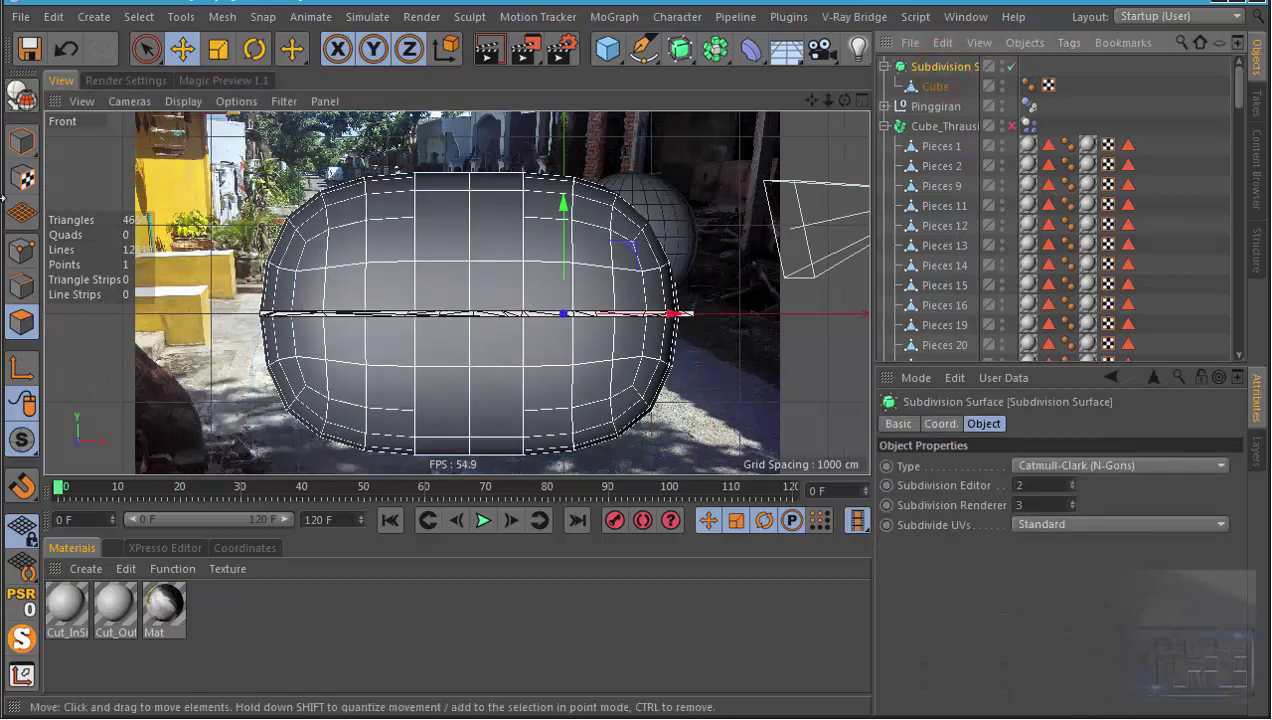
Step: Bake the Subdivision Surface into the Cube and delete the leftover null
{"action": "left_click", "coordinate": [20, 106]}
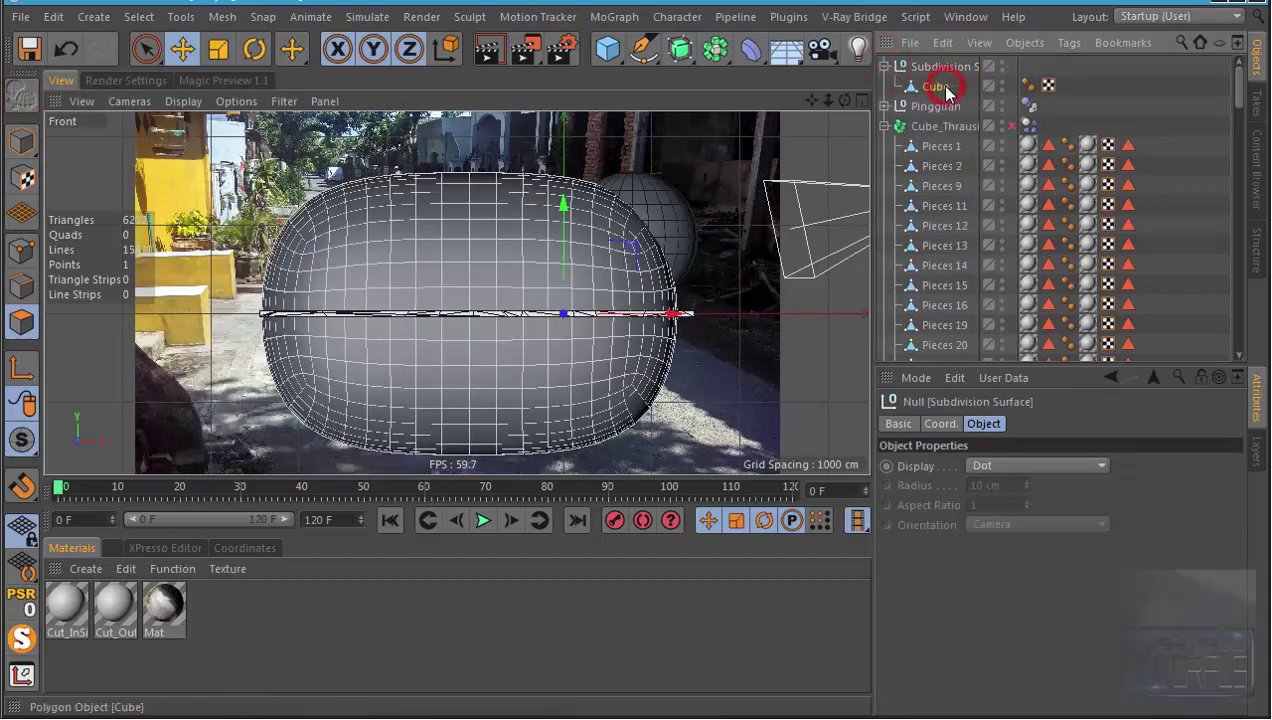
{"action": "left_click_drag", "start_coordinate": [945, 62], "coordinate": [936, 88]}
{"action": "left_click", "coordinate": [936, 88]}
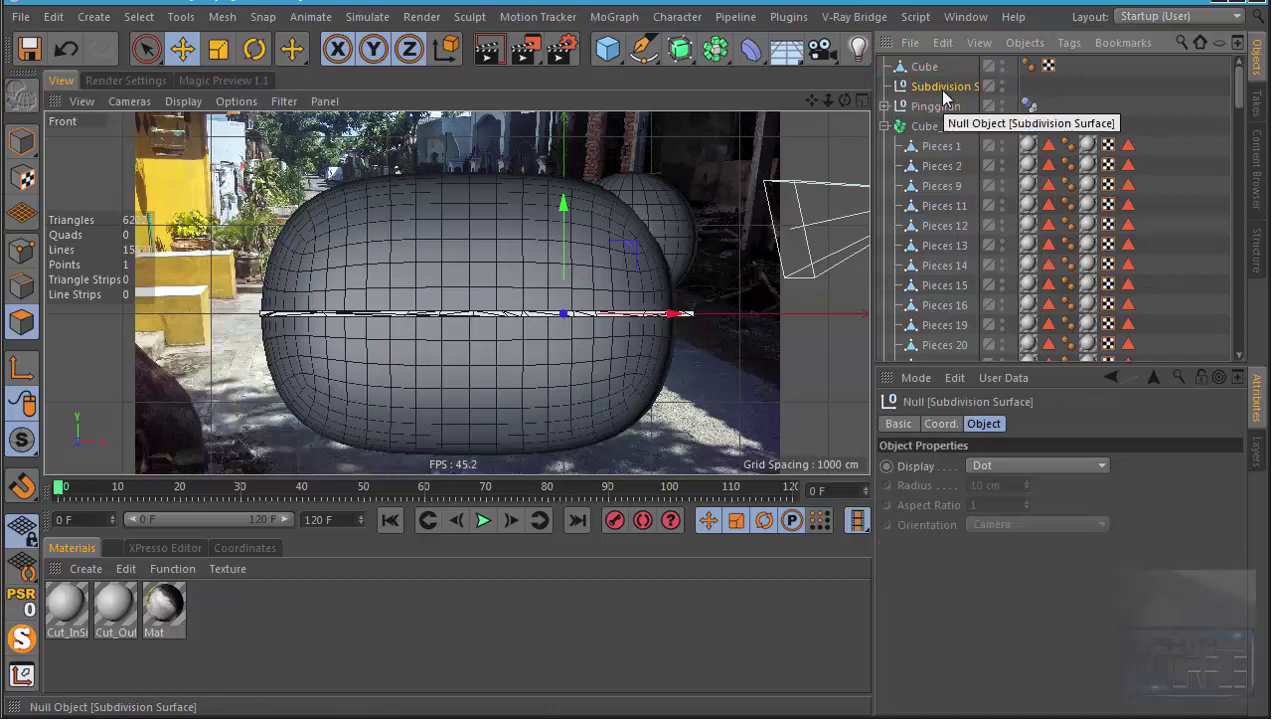
{"action": "key", "text": "Delete"}
Step: Rectangle-select the upper polygons of the Cube
{"action": "left_click", "coordinate": [146, 49]}
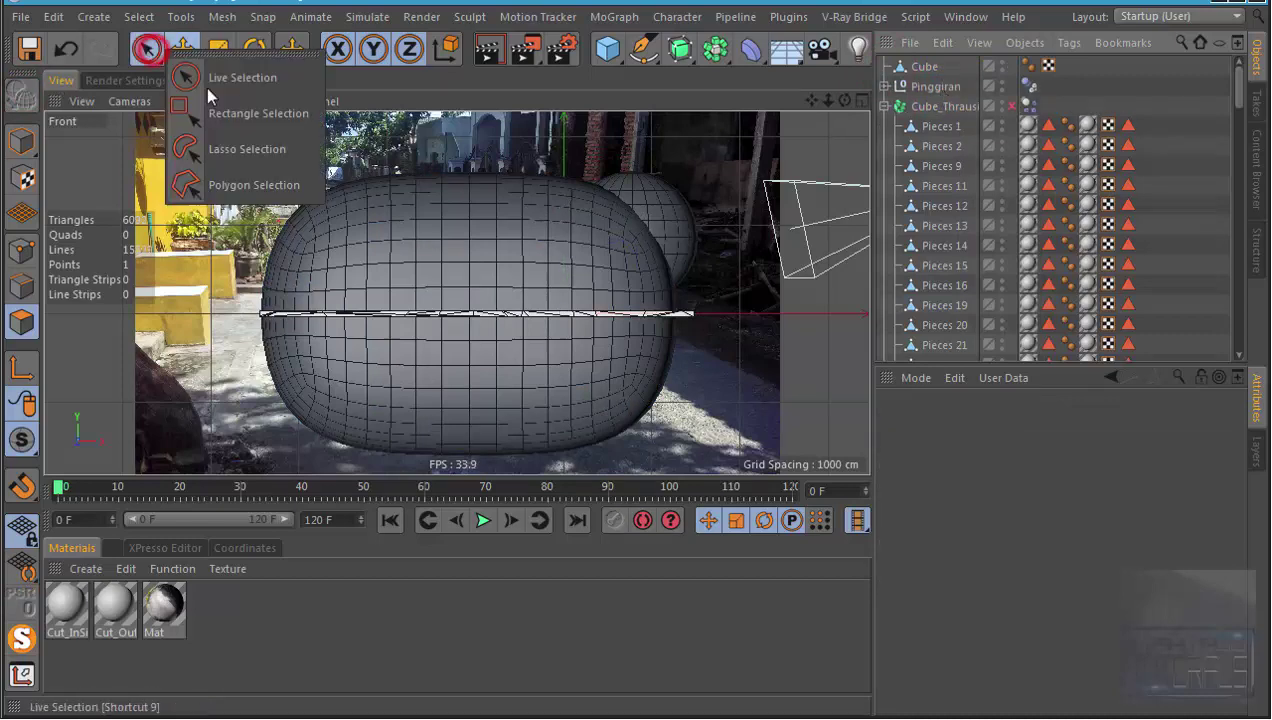
{"action": "left_click", "coordinate": [264, 110]}
{"action": "scroll", "coordinate": [348, 218], "scroll_direction": "up", "scroll_amount": 2}
{"action": "scroll", "coordinate": [347, 212], "scroll_direction": "down", "scroll_amount": 2}
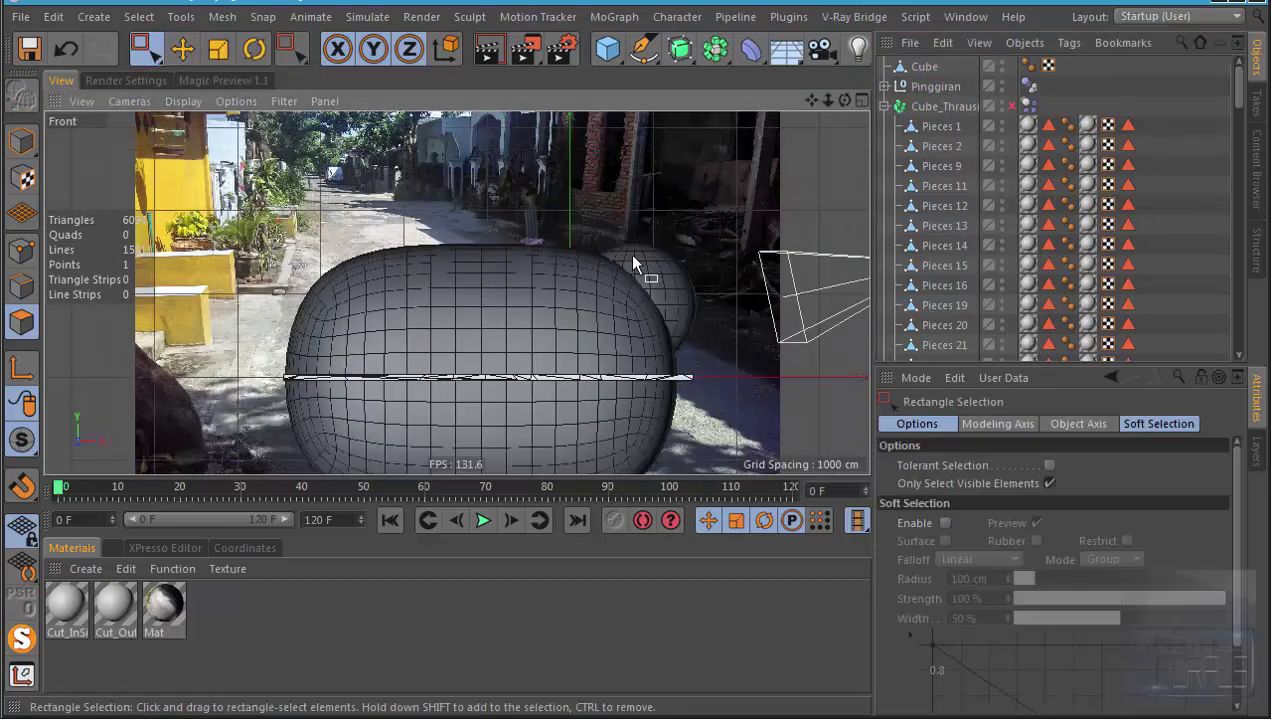
{"action": "left_click", "coordinate": [920, 67]}
{"action": "left_click_drag", "start_coordinate": [234, 232], "coordinate": [645, 362]}
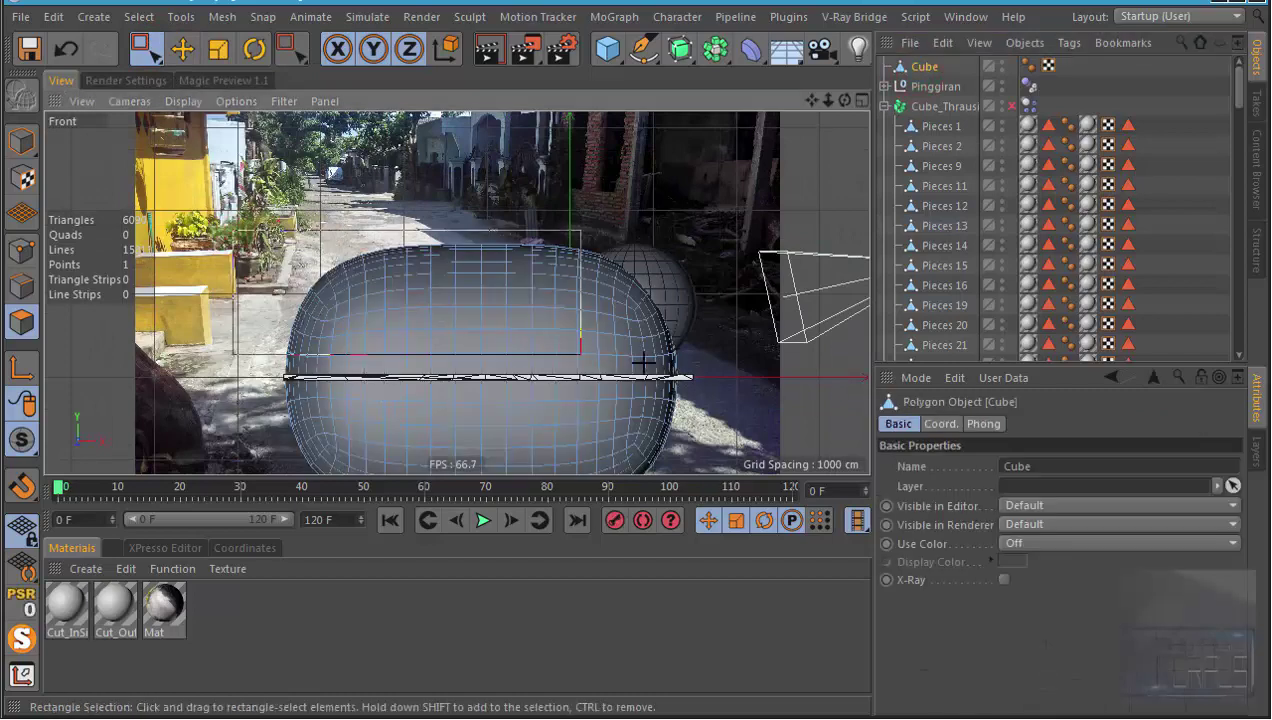
{"action": "left_click_drag", "start_coordinate": [747, 377], "coordinate": [747, 377]}
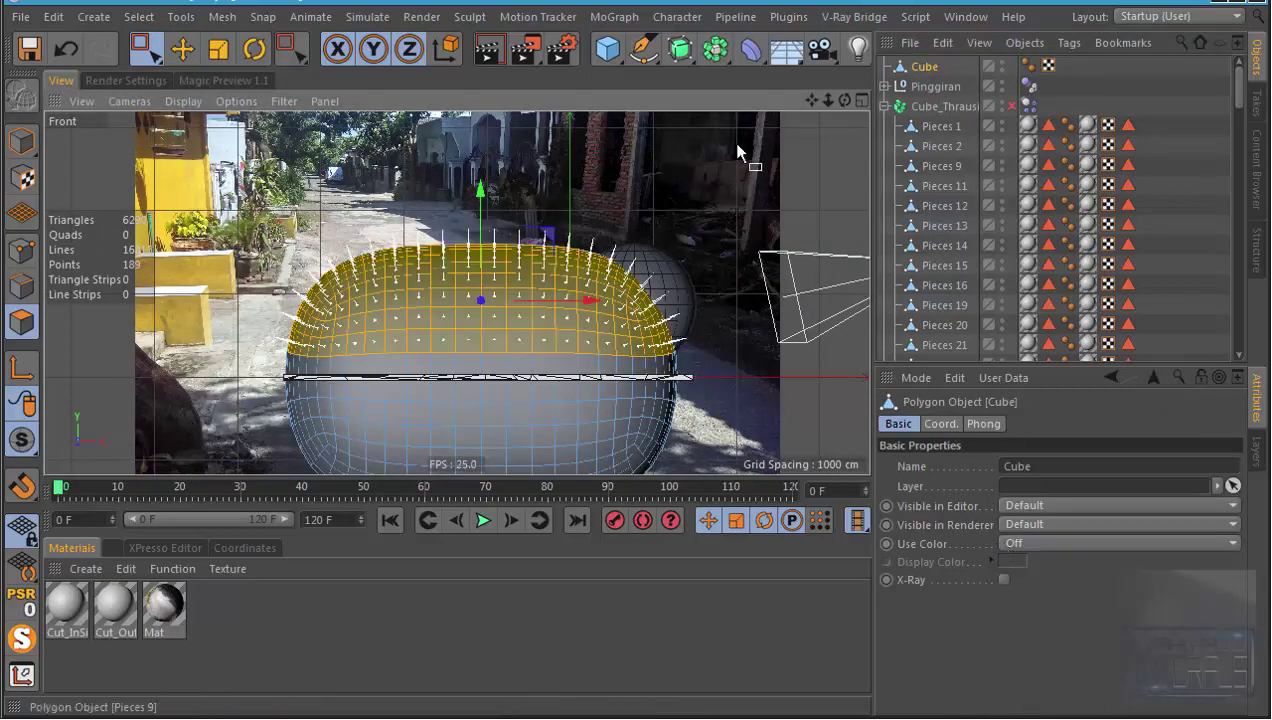
Step: Turn off Only Select Visible Elements and delete the upper-half polygons
{"action": "left_click", "coordinate": [145, 60]}
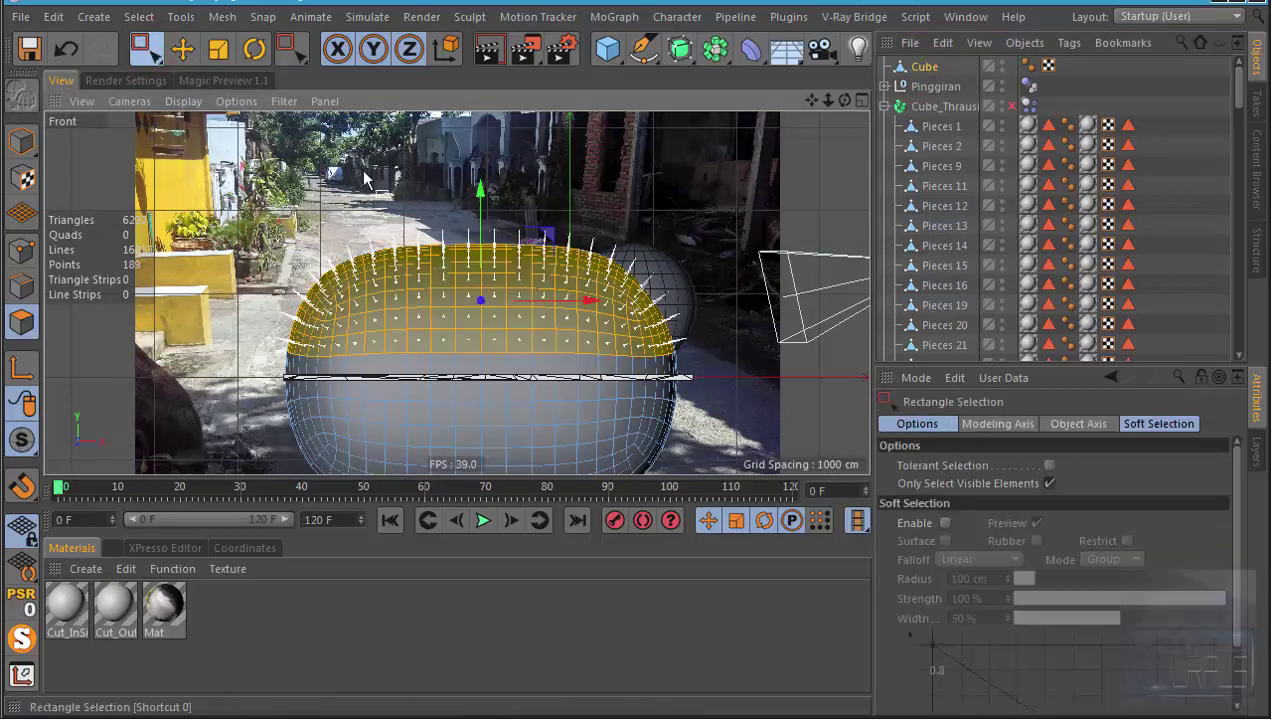
{"action": "left_click", "coordinate": [1050, 484]}
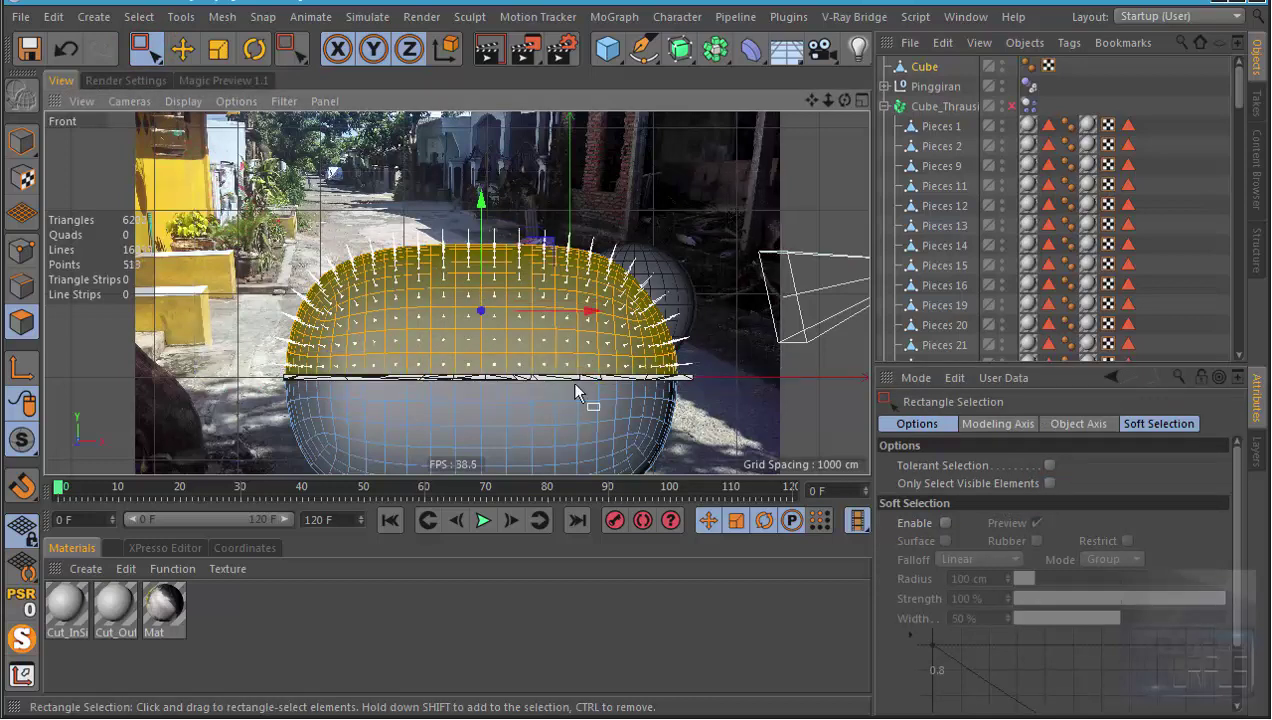
{"action": "key", "text": "Delete"}
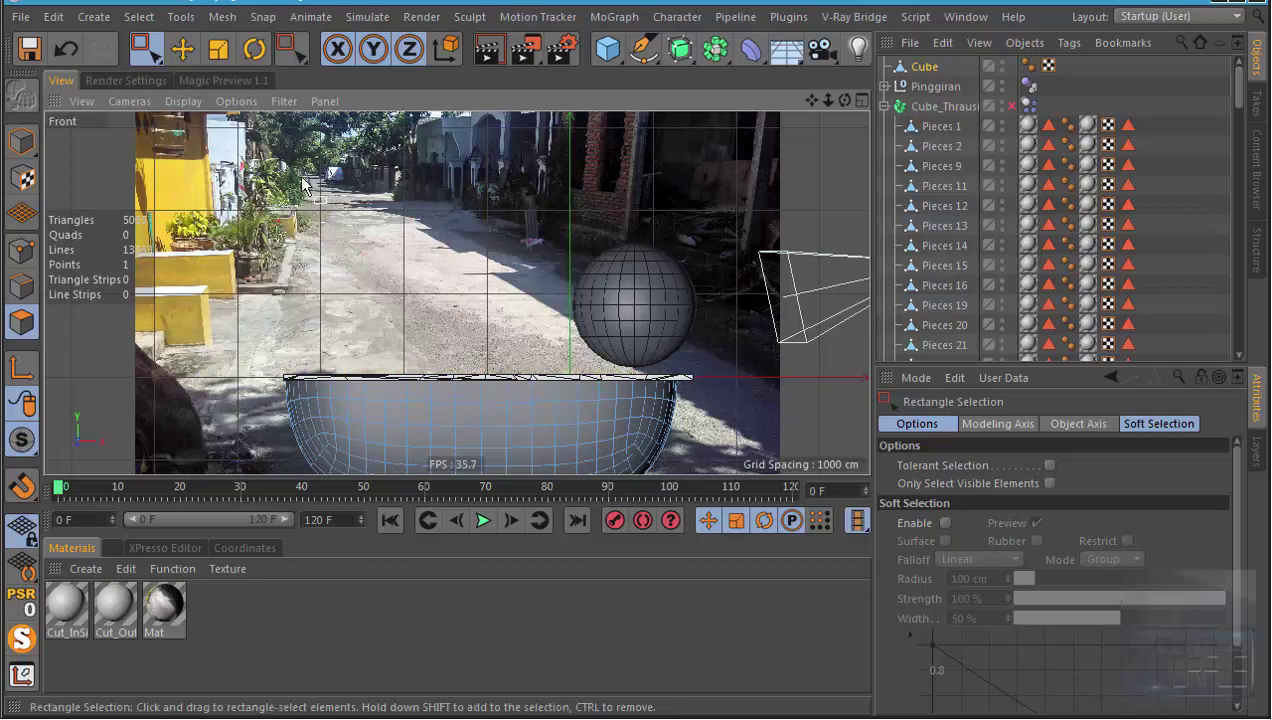
{"action": "left_click", "coordinate": [128, 101]}
Step: Return to the regular Perspective 3D viewport
{"action": "left_click", "coordinate": [174, 199]}
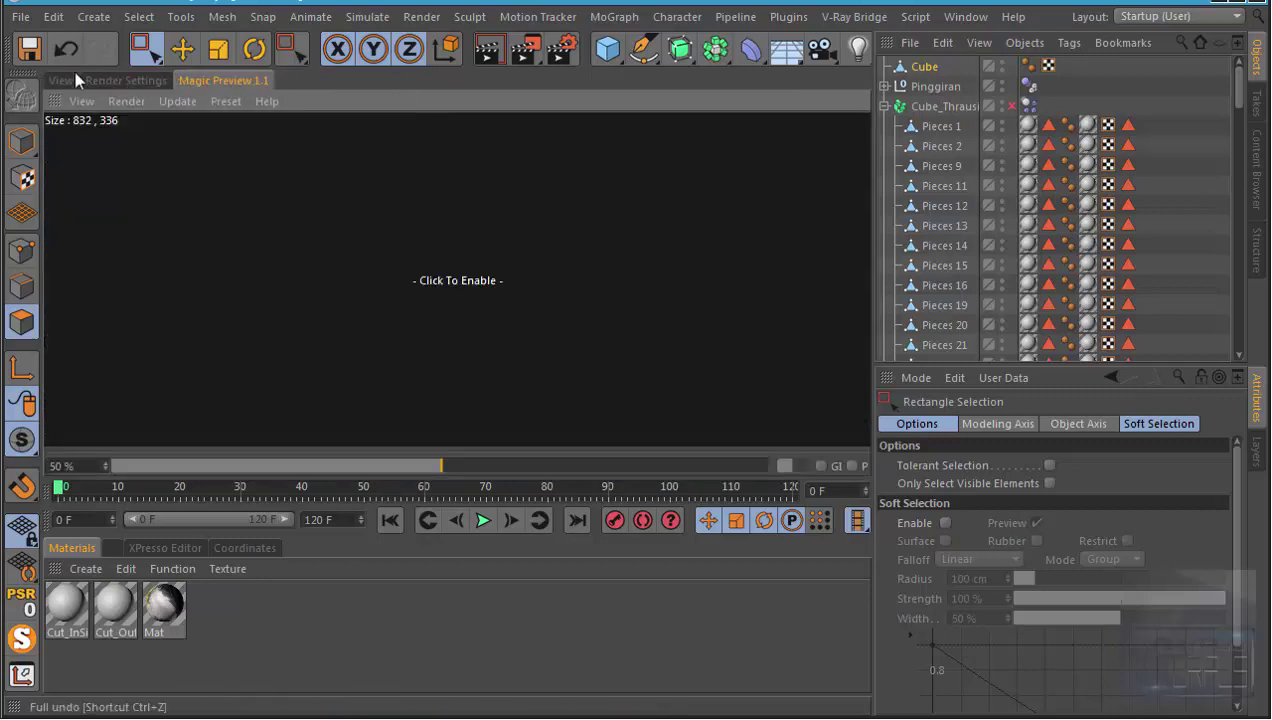
{"action": "left_click", "coordinate": [62, 80]}
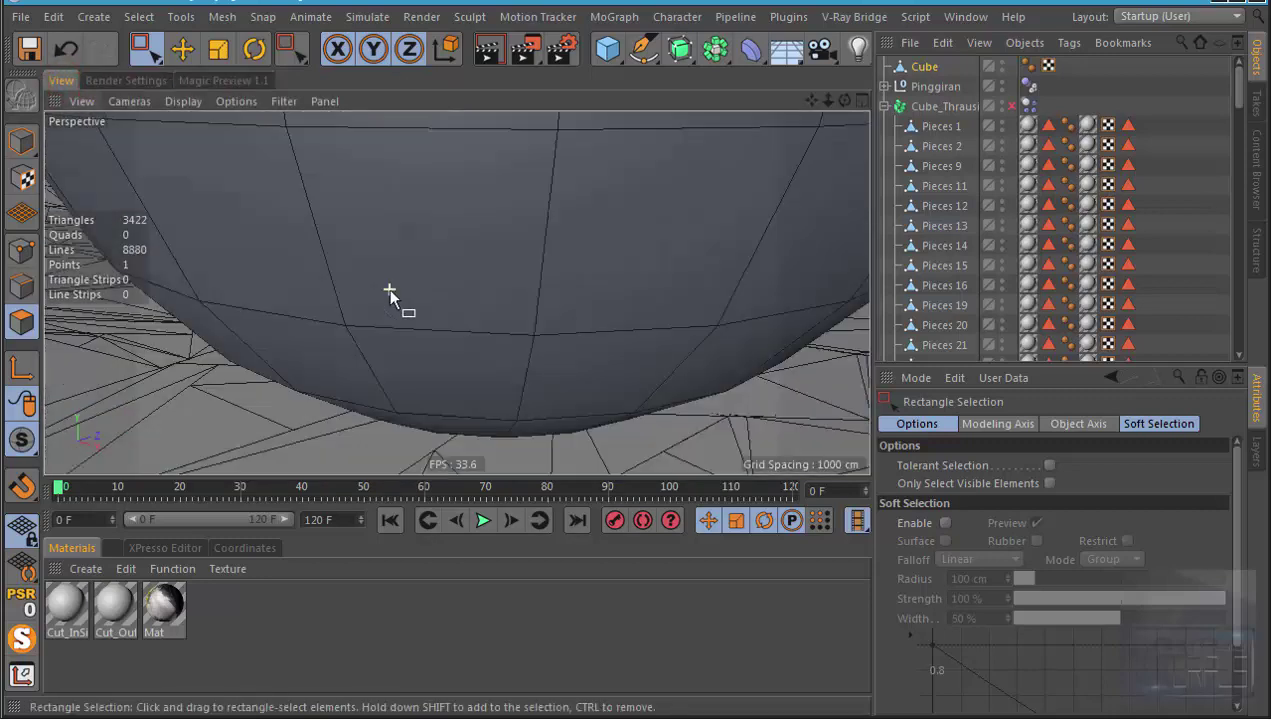
{"action": "scroll", "coordinate": [388, 308], "scroll_direction": "down", "scroll_amount": 5}
{"action": "scroll", "coordinate": [392, 330], "scroll_direction": "down", "scroll_amount": 2}
{"action": "scroll", "coordinate": [395, 346], "scroll_direction": "down", "scroll_amount": 3}
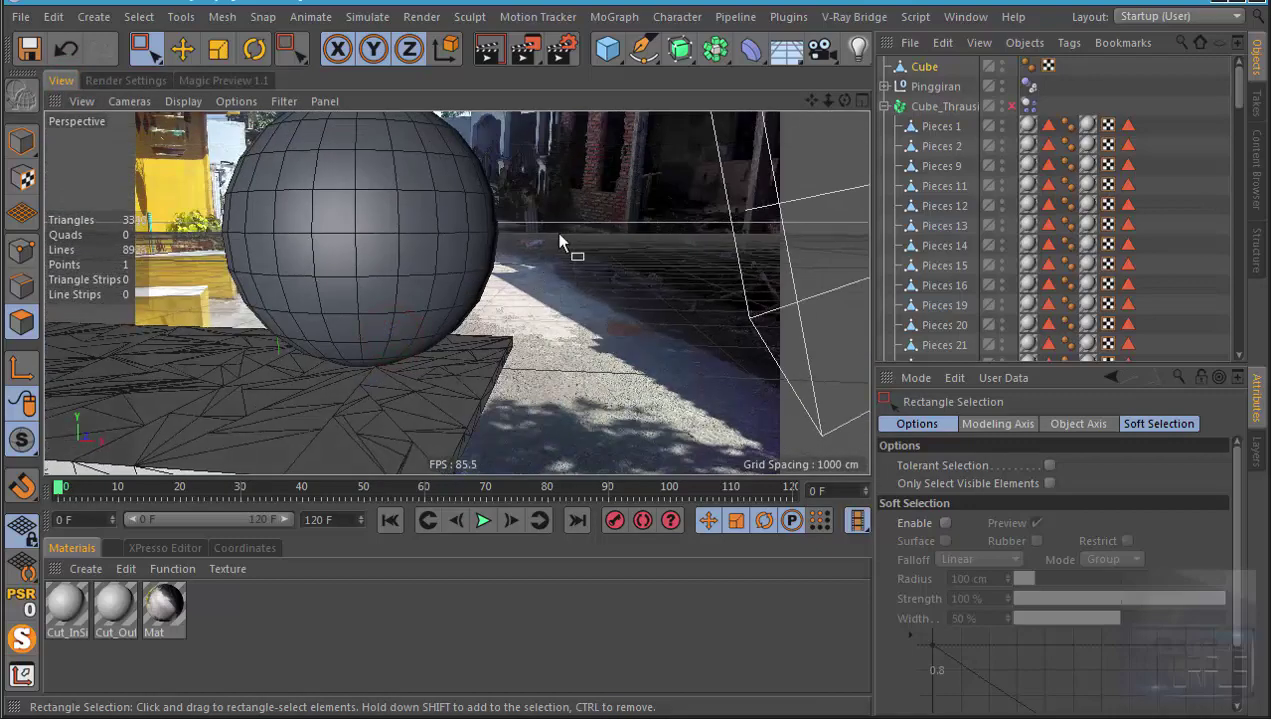
{"action": "scroll", "coordinate": [571, 247], "scroll_direction": "down", "scroll_amount": 3}
{"action": "scroll", "coordinate": [474, 332], "scroll_direction": "down", "scroll_amount": 2}
{"action": "scroll", "coordinate": [502, 305], "scroll_direction": "down", "scroll_amount": 2}
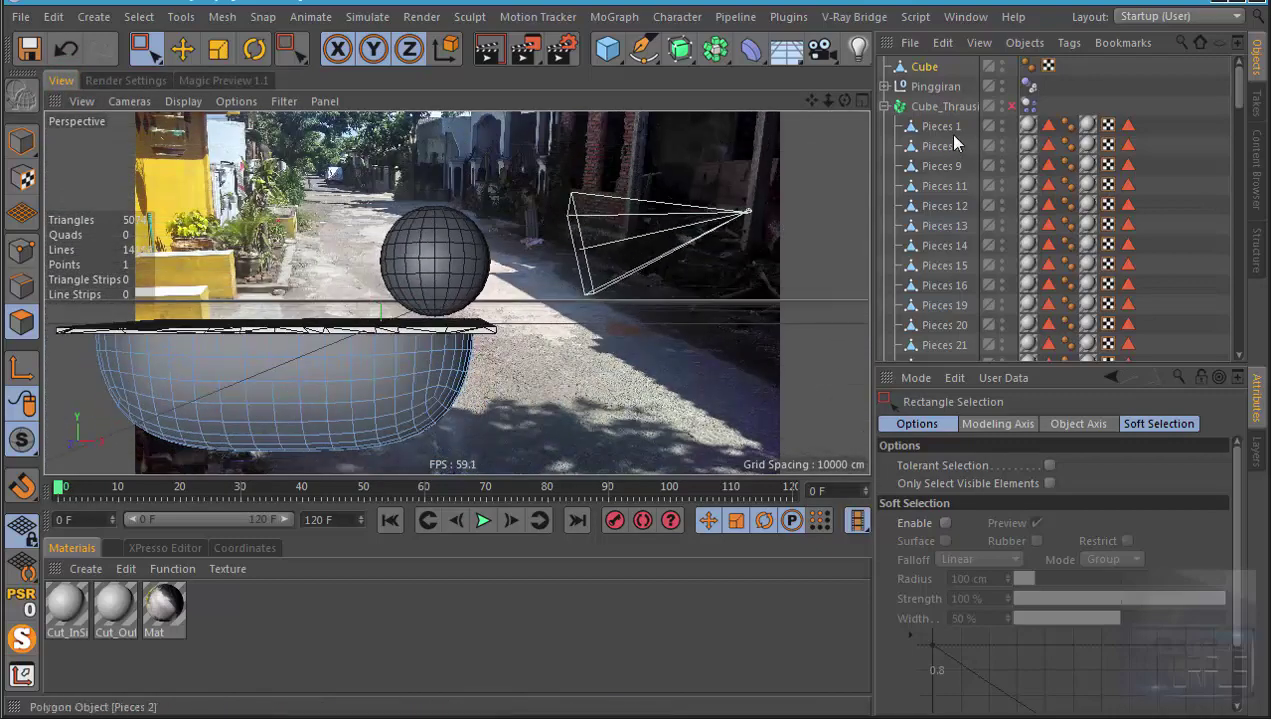
Step: Rename the Cube to Tanah and add a Collider Body with Static Mesh collision shape
{"action": "double_click", "coordinate": [928, 67]}
{"action": "type", "text": "Tanah"}
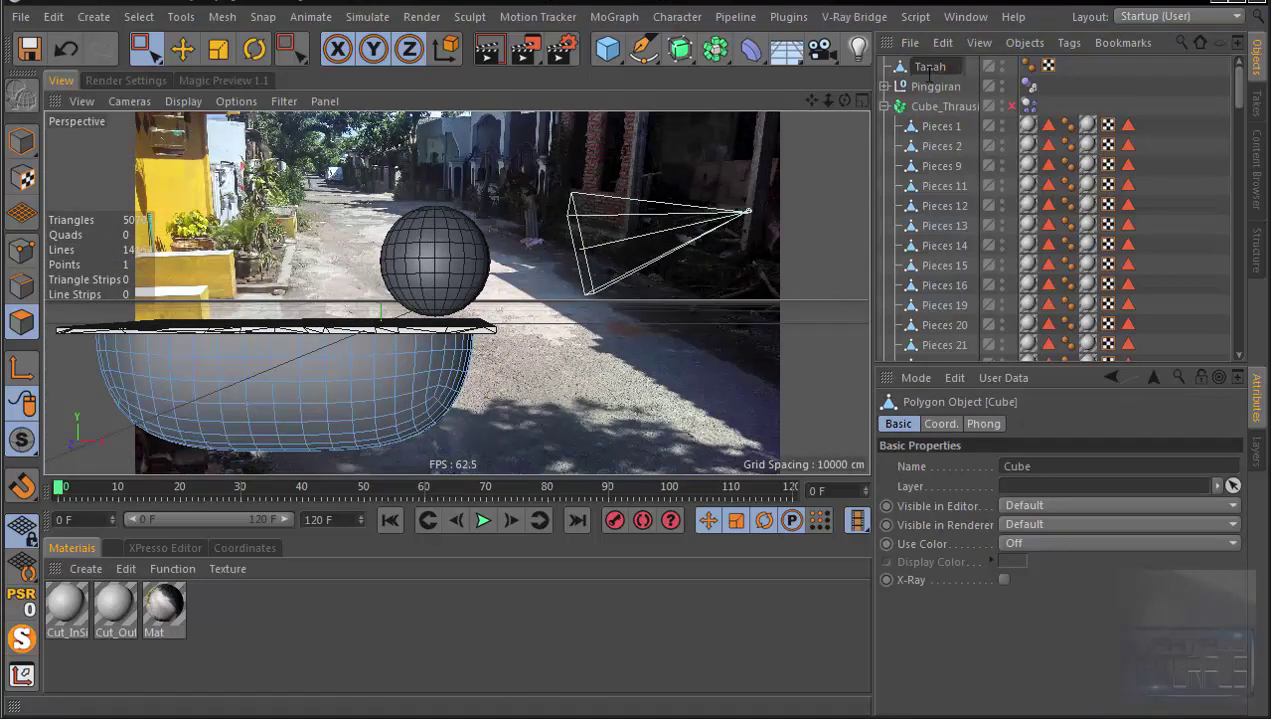
{"action": "key", "text": "Return"}
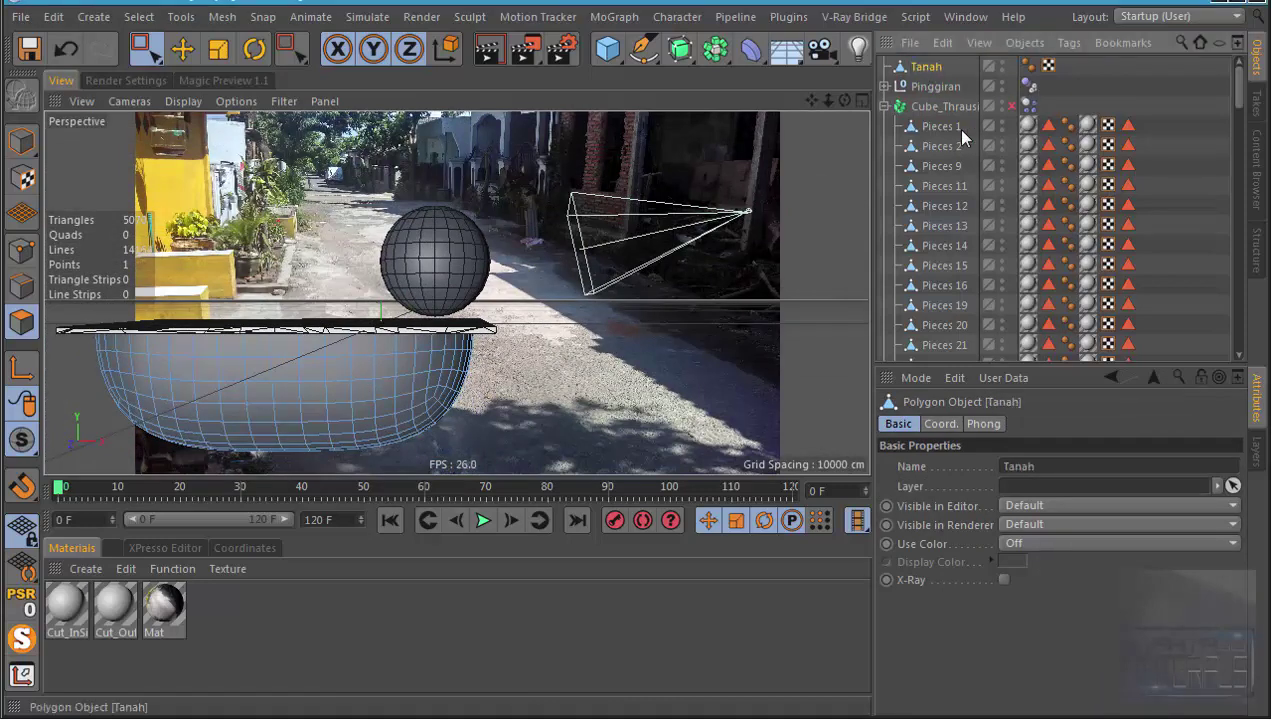
{"action": "left_click", "coordinate": [1083, 43]}
{"action": "mouse_move", "coordinate": [1119, 271]}
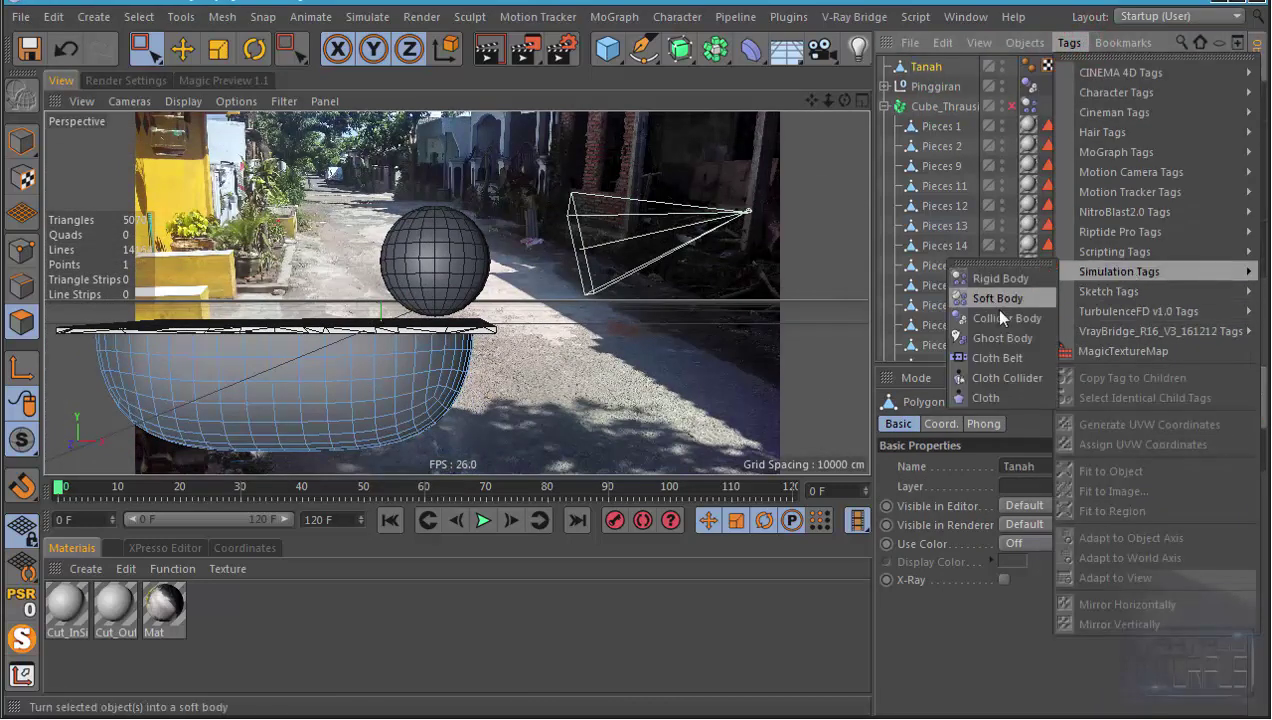
{"action": "left_click", "coordinate": [1010, 327]}
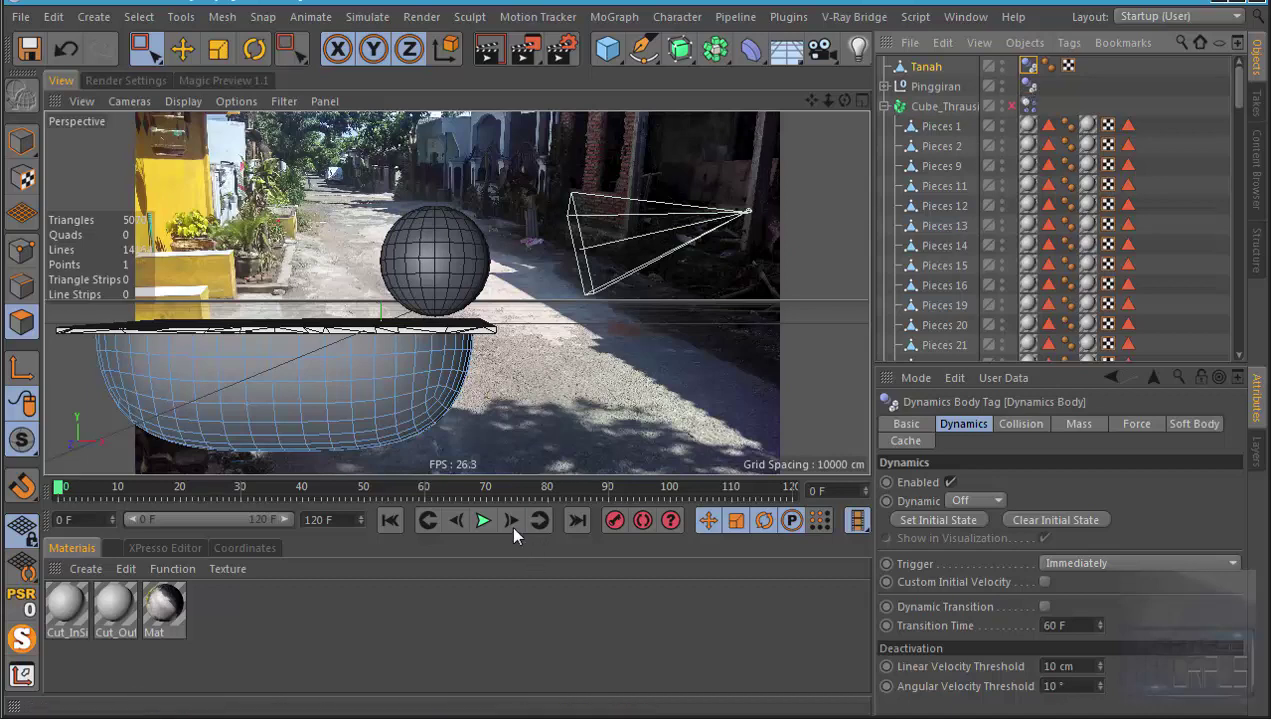
{"action": "left_click", "coordinate": [1021, 425]}
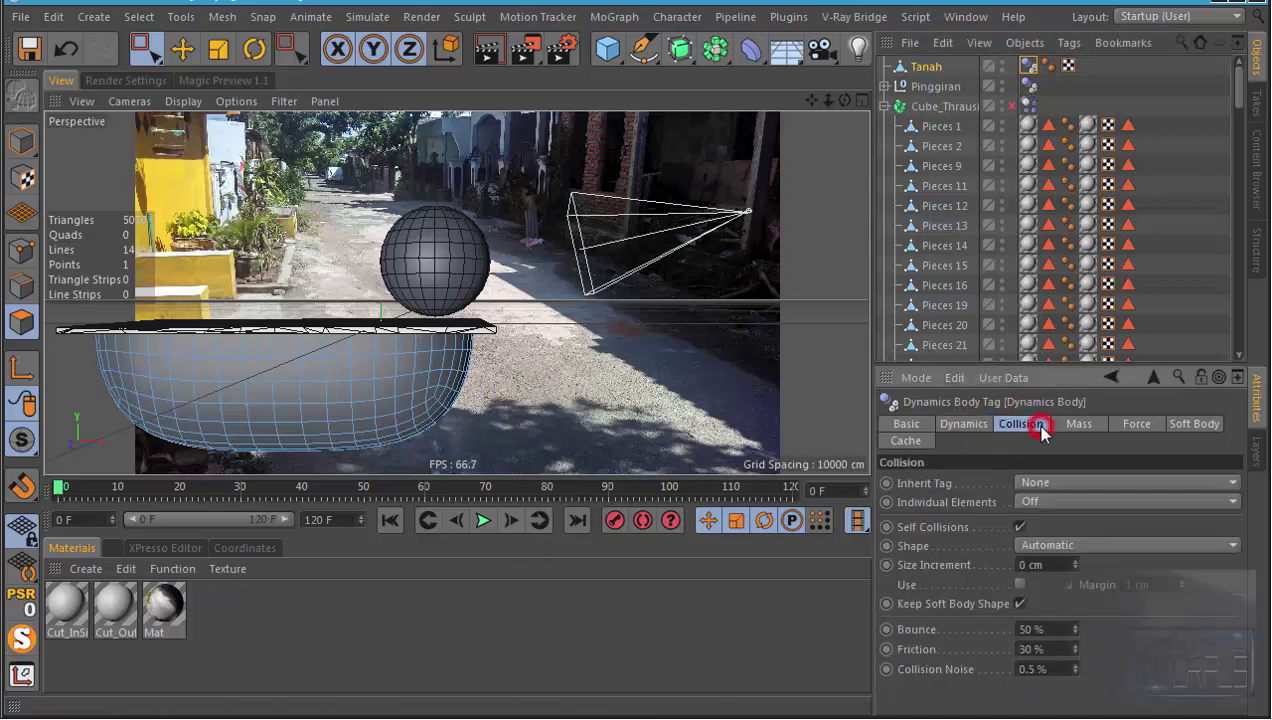
{"action": "left_click", "coordinate": [1040, 545]}
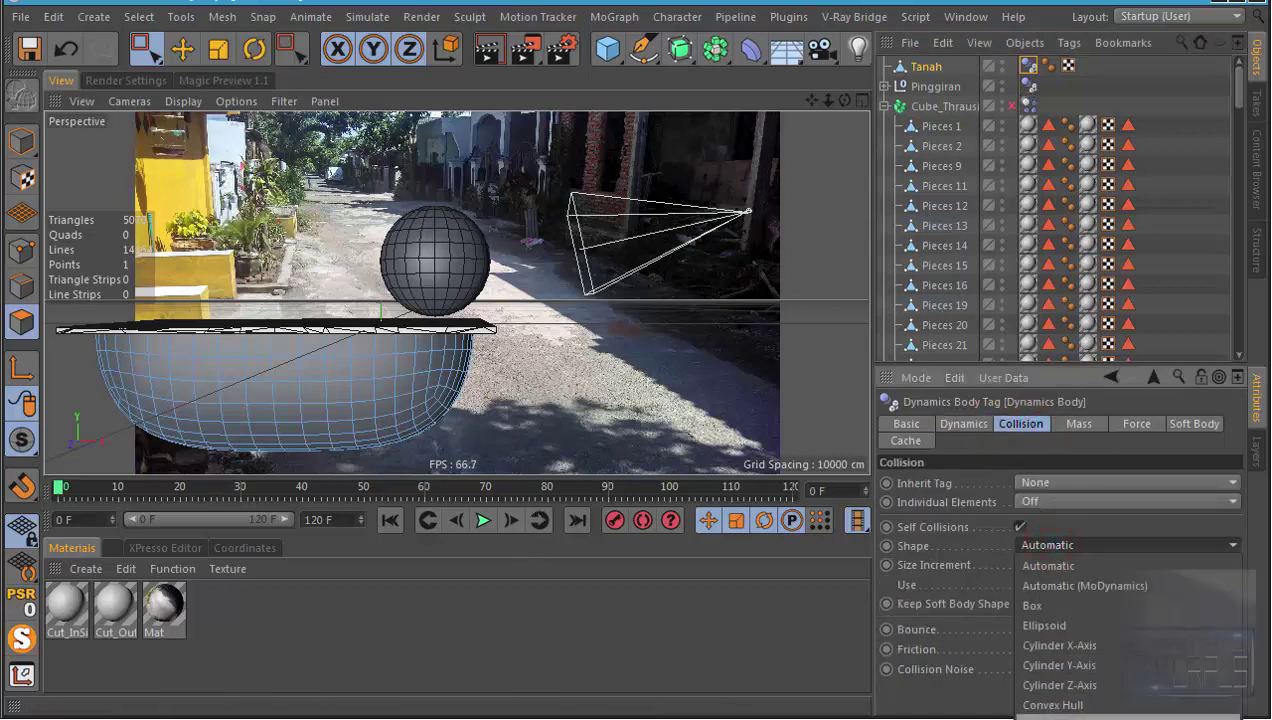
{"action": "left_click", "coordinate": [1050, 712]}
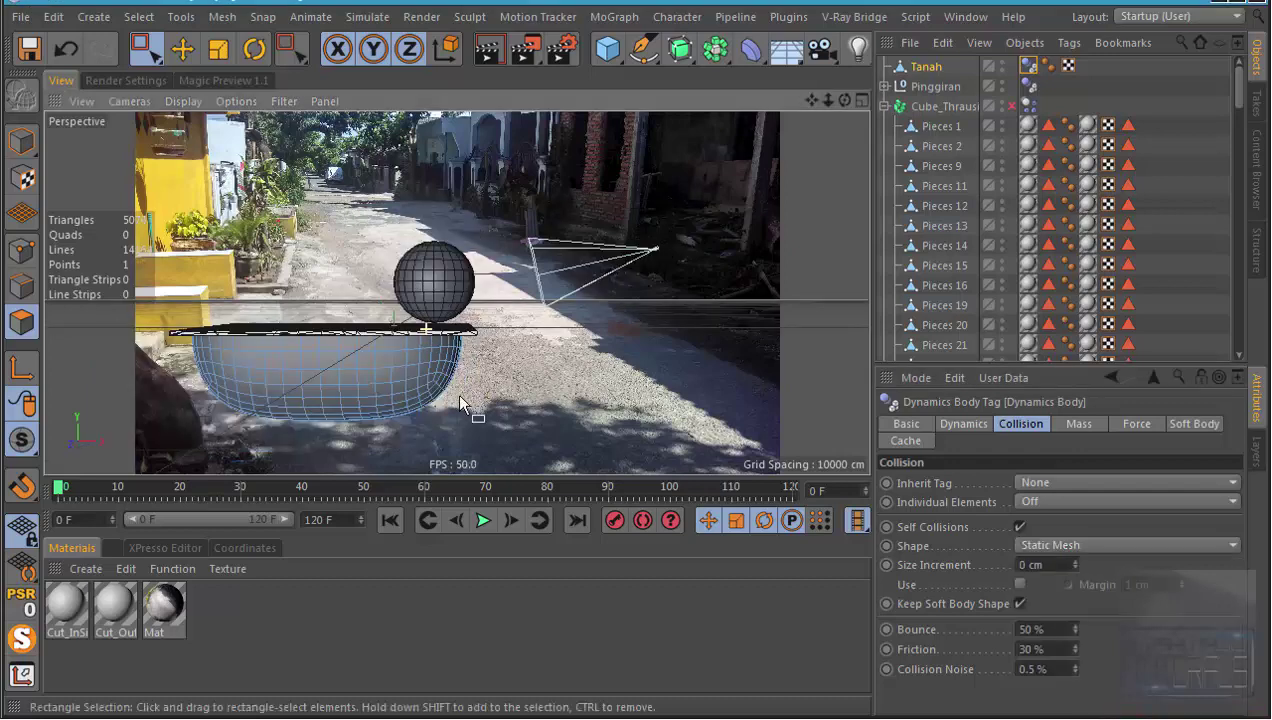
{"action": "mouse_move", "coordinate": [520, 312]}
{"action": "left_mouse_down", "text": "alt"}
{"action": "mouse_move", "coordinate": [583, 330]}
{"action": "mouse_move", "coordinate": [321, 377]}
{"action": "mouse_move", "coordinate": [456, 367]}
{"action": "left_mouse_up", "text": "alt"}
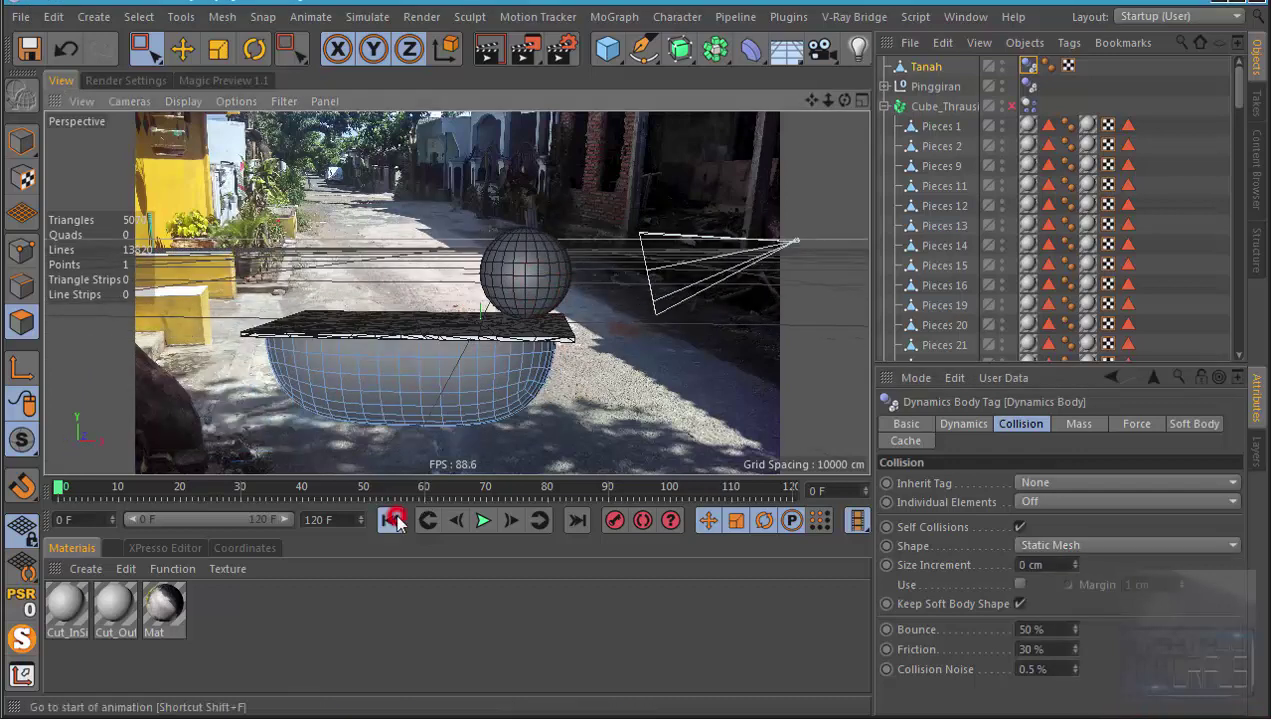
Step: Play the simulation, scale the bowl pit, and replay it from frame 0
{"action": "left_click", "coordinate": [484, 520]}
{"action": "left_click_drag", "start_coordinate": [480, 380], "coordinate": [508, 376], "text": "alt"}
{"action": "scroll", "coordinate": [508, 376], "scroll_direction": "up", "scroll_amount": 4}
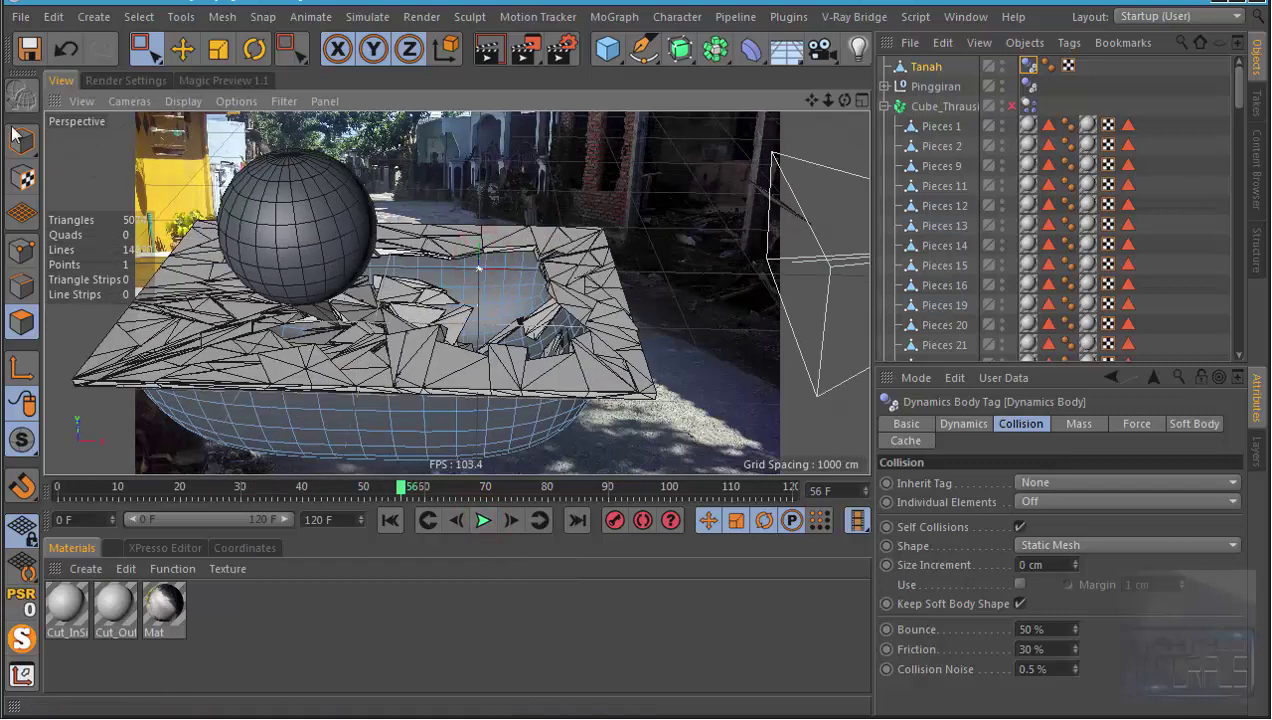
{"action": "left_click", "coordinate": [215, 52]}
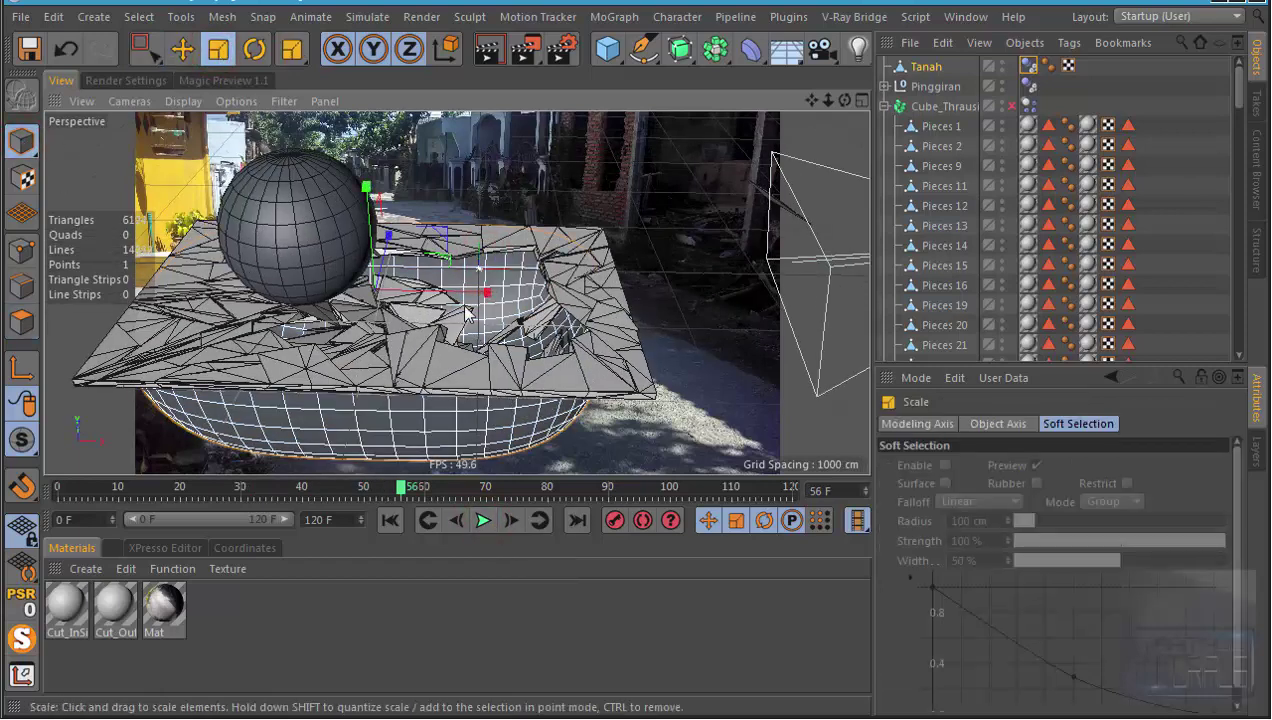
{"action": "mouse_move", "coordinate": [483, 283]}
{"action": "left_mouse_down"}
{"action": "mouse_move", "coordinate": [491, 298]}
{"action": "mouse_move", "coordinate": [410, 290]}
{"action": "left_mouse_up"}
{"action": "left_click", "coordinate": [388, 521]}
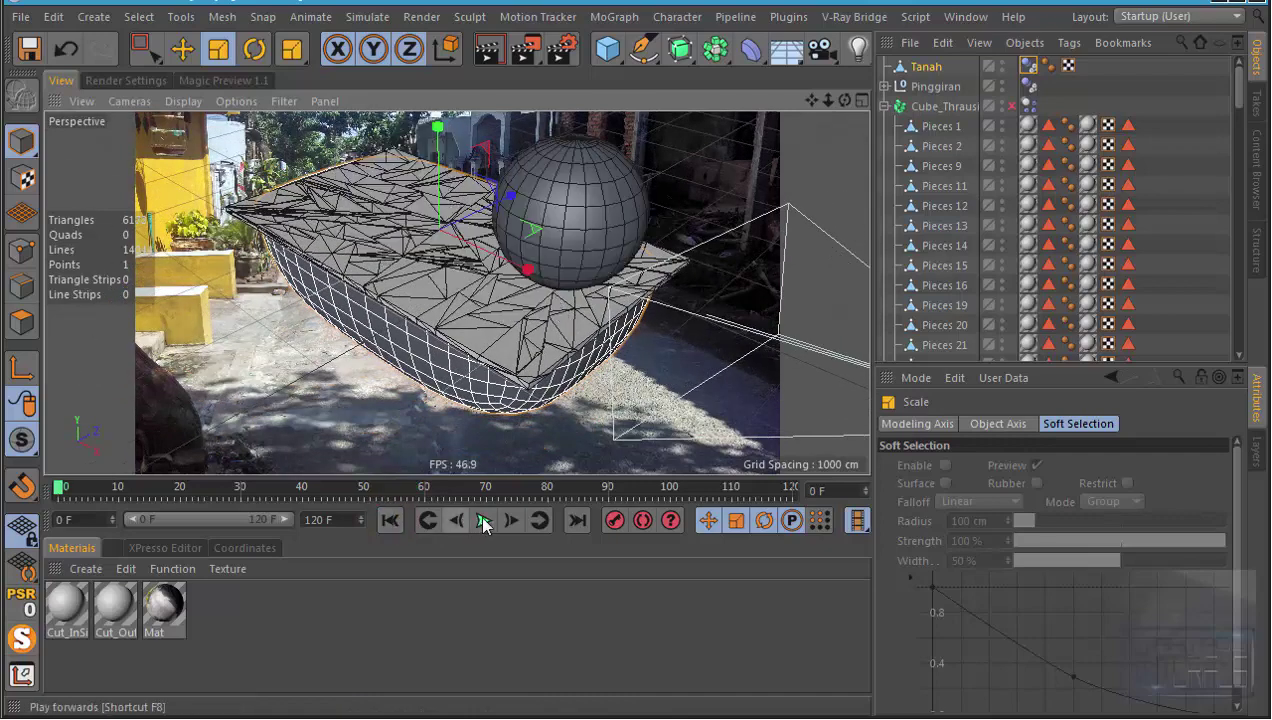
{"action": "left_click", "coordinate": [483, 520]}
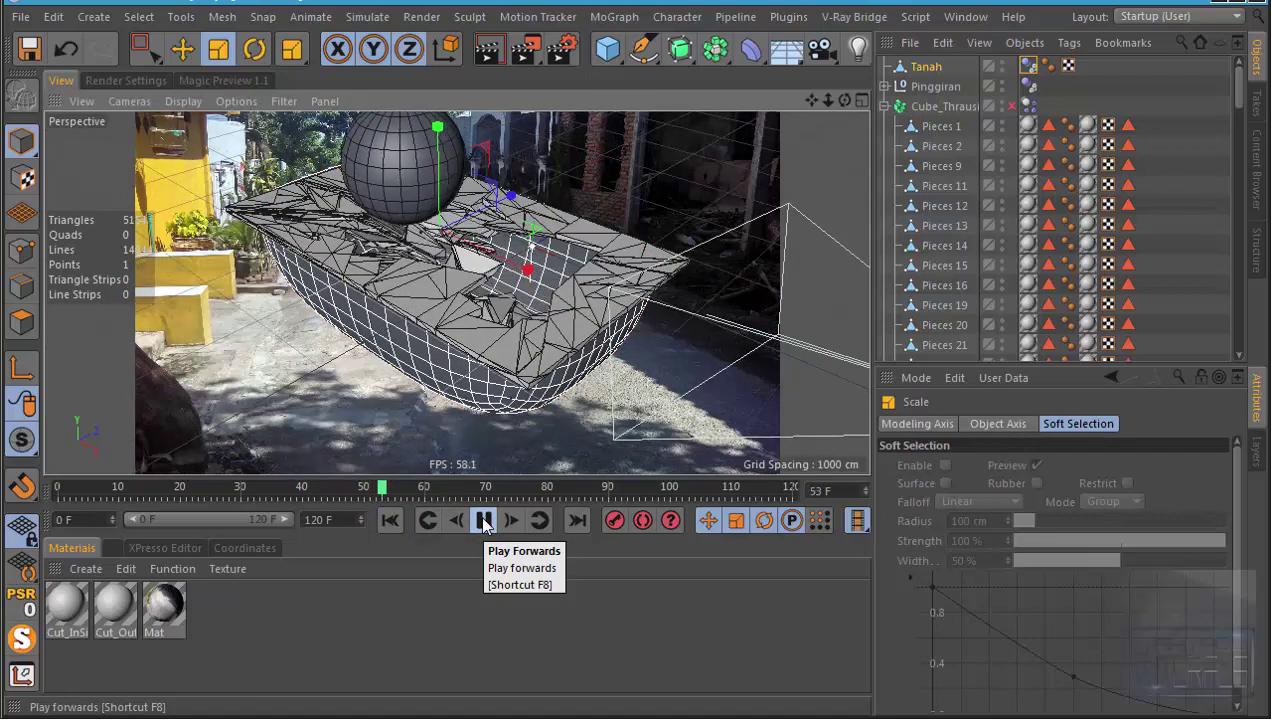
{"action": "left_click", "coordinate": [483, 520]}
{"action": "left_click", "coordinate": [388, 521]}
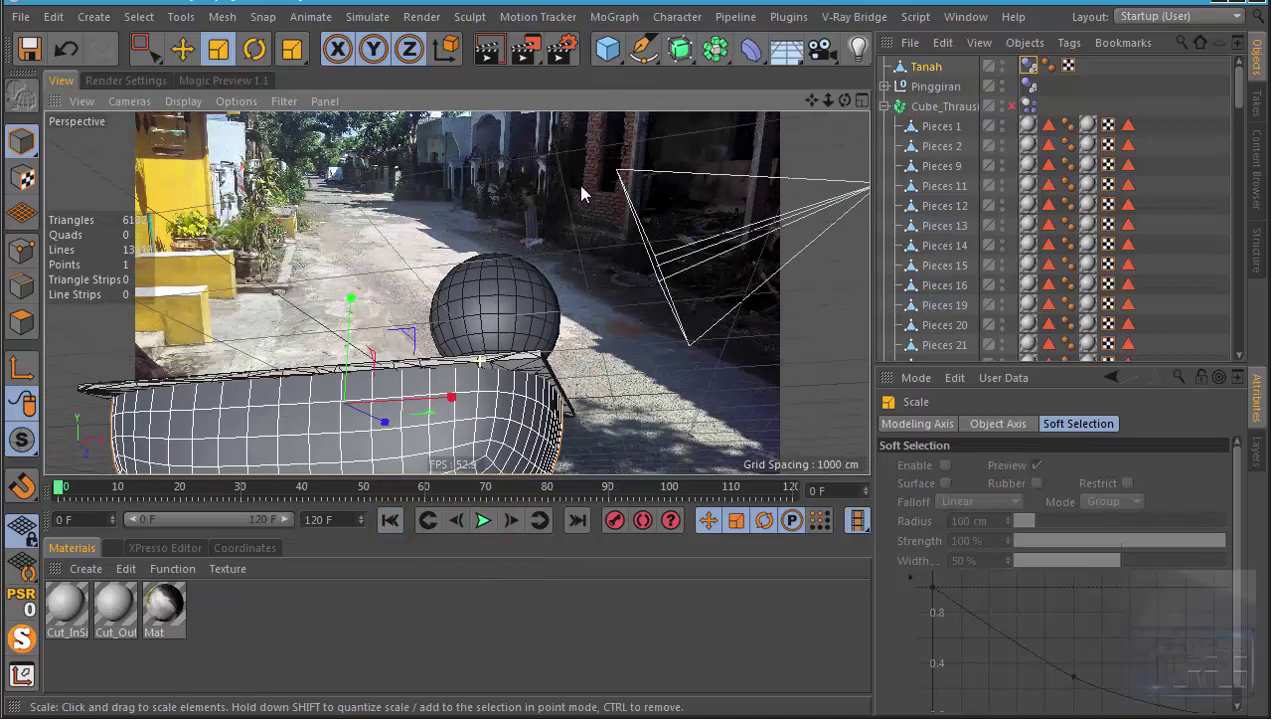
Step: Stretch the bowl slightly and rescale the fractured ground slab to fit over it
{"action": "left_click_drag", "start_coordinate": [435, 384], "coordinate": [439, 392]}
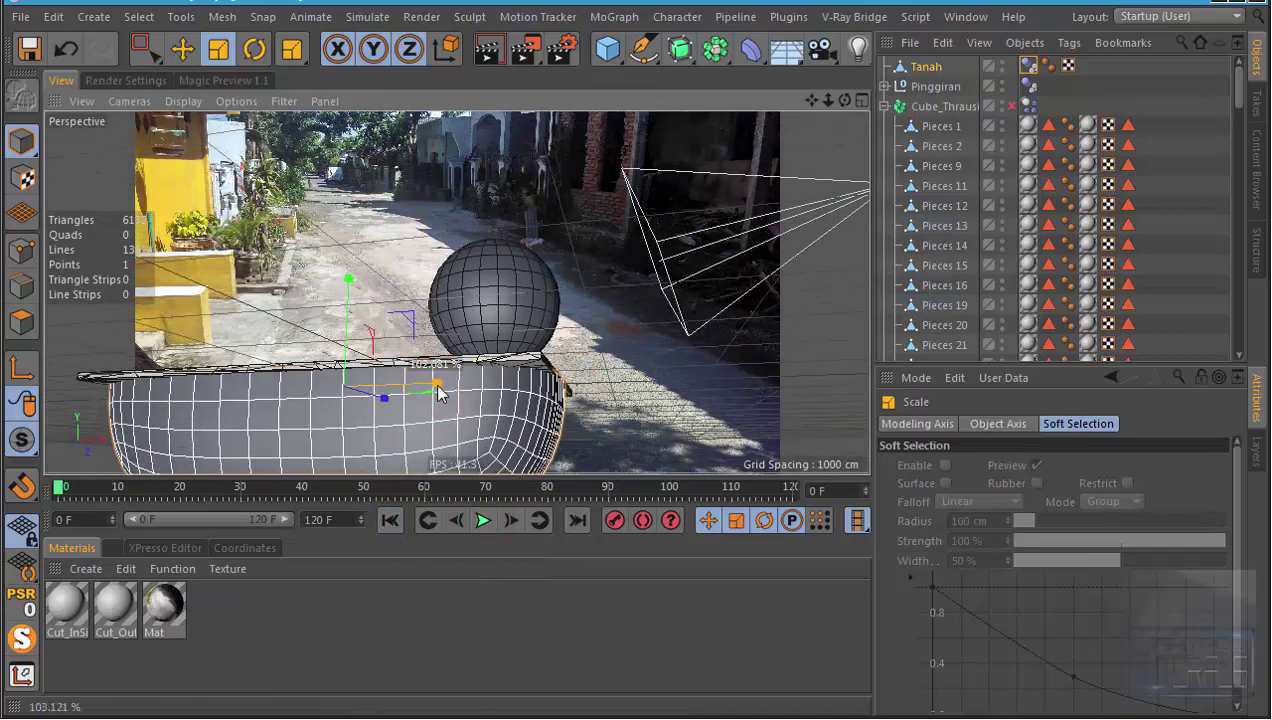
{"action": "left_click_drag", "start_coordinate": [438, 347], "coordinate": [412, 281], "text": "alt"}
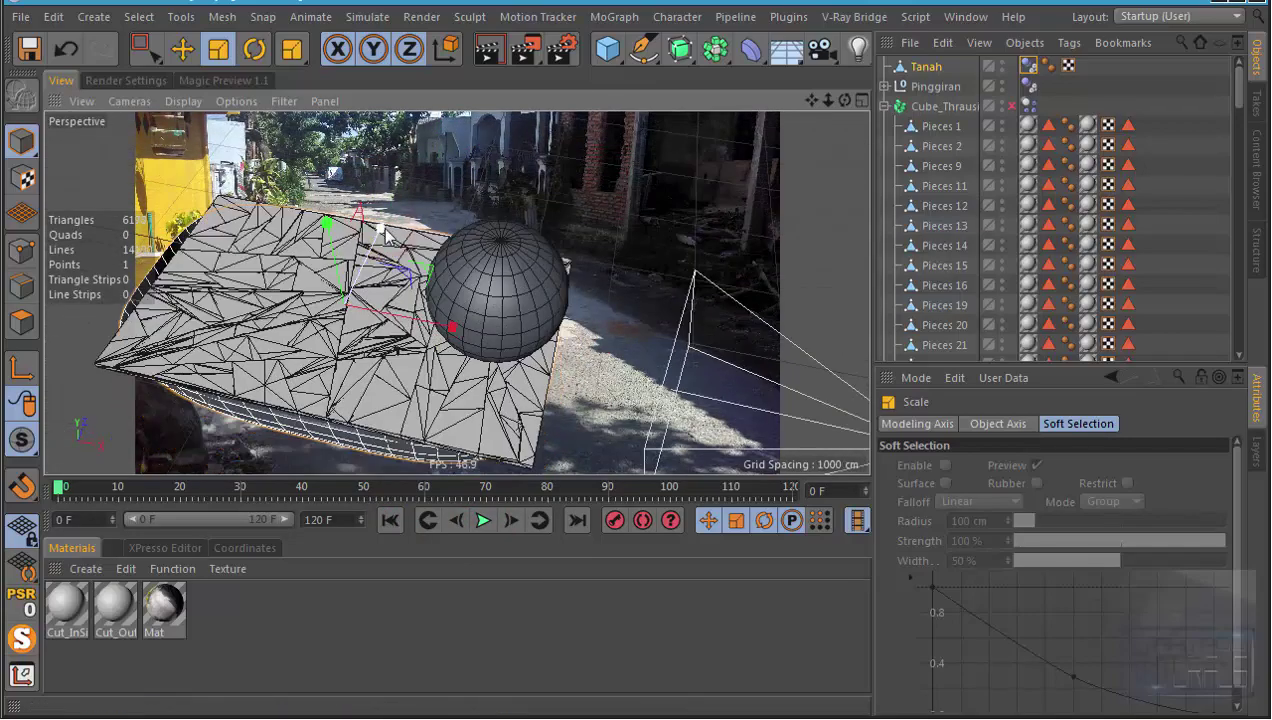
{"action": "mouse_move", "coordinate": [386, 234]}
{"action": "left_mouse_down"}
{"action": "mouse_move", "coordinate": [413, 242]}
{"action": "mouse_move", "coordinate": [383, 232]}
{"action": "left_mouse_up"}
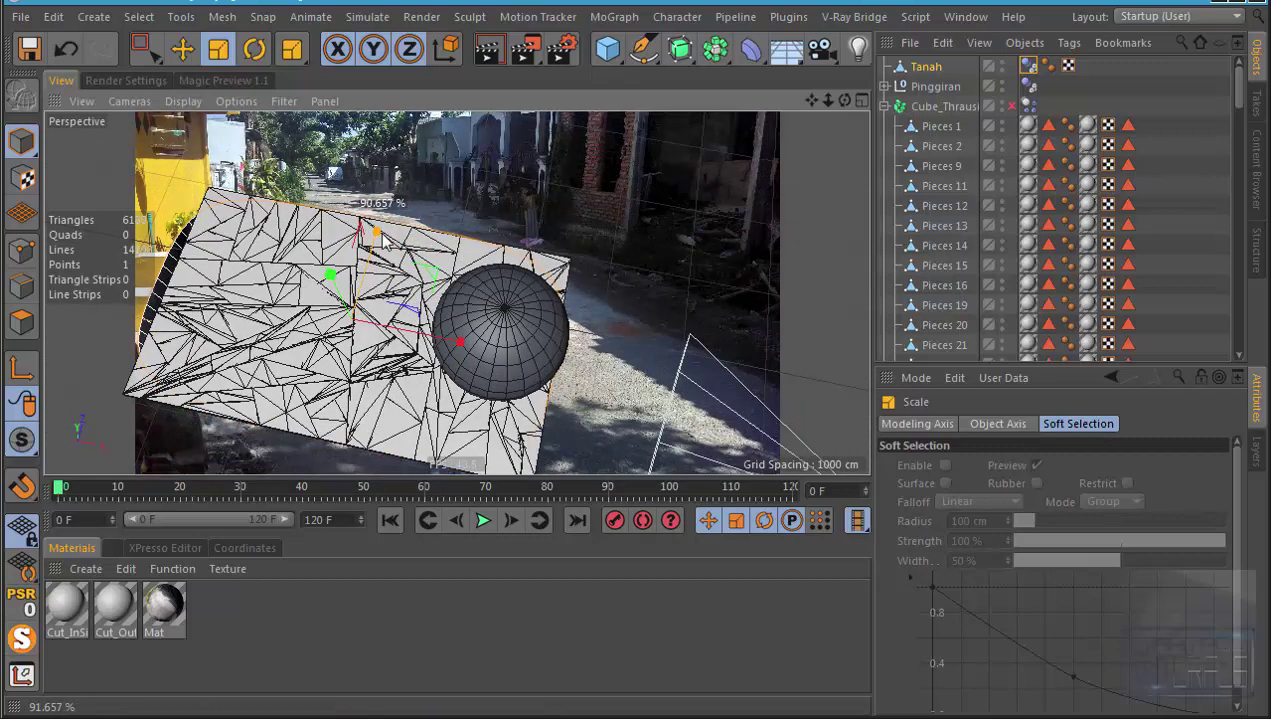
{"action": "left_click", "coordinate": [190, 66]}
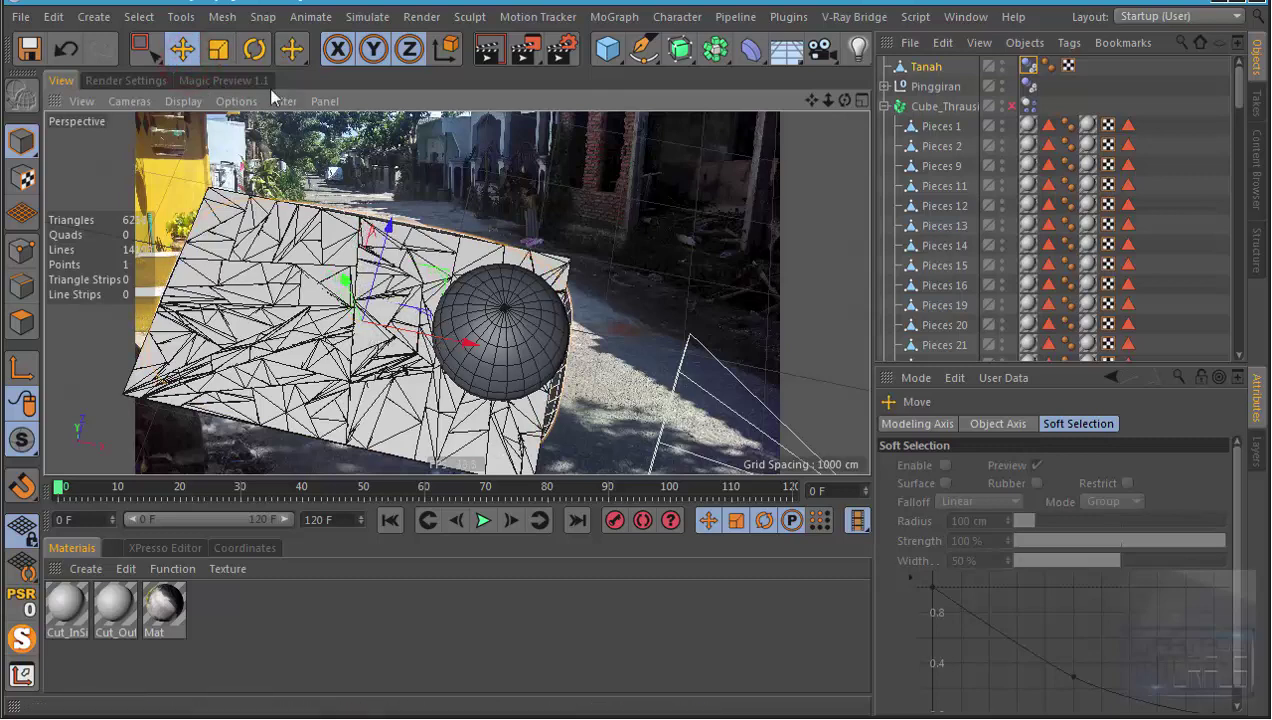
{"action": "left_click", "coordinate": [228, 80]}
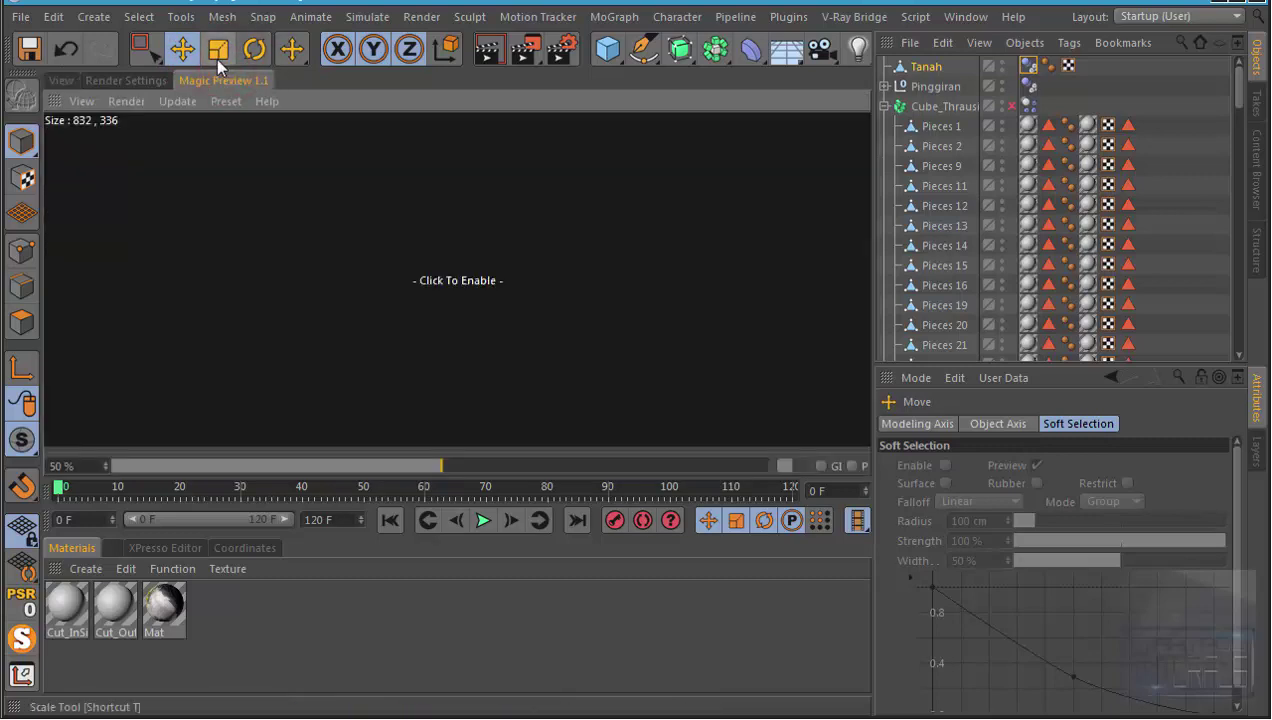
{"action": "left_click", "coordinate": [216, 57]}
{"action": "left_click", "coordinate": [58, 81]}
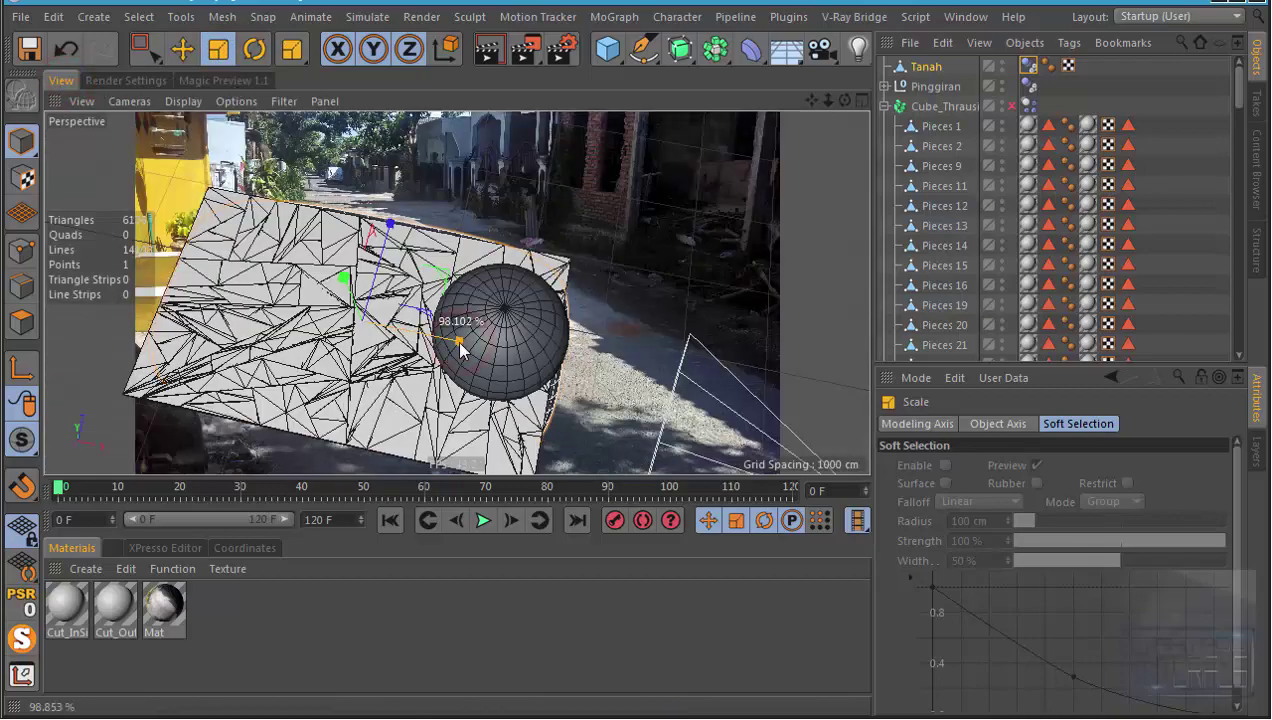
{"action": "mouse_move", "coordinate": [454, 350]}
{"action": "left_mouse_down"}
{"action": "mouse_move", "coordinate": [500, 298]}
{"action": "mouse_move", "coordinate": [473, 331]}
{"action": "left_mouse_up"}
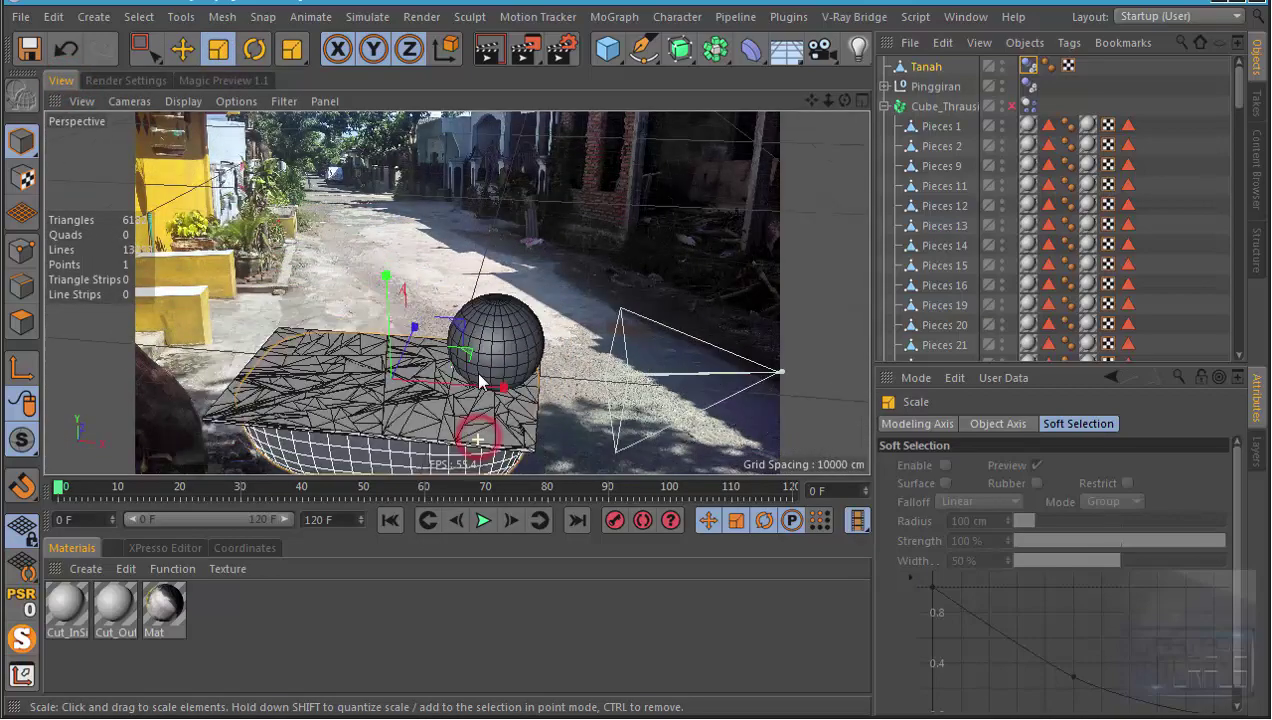
Step: Watch the fracture up close, then rewind and stop playback
{"action": "scroll", "coordinate": [473, 331], "scroll_direction": "up", "scroll_amount": 2}
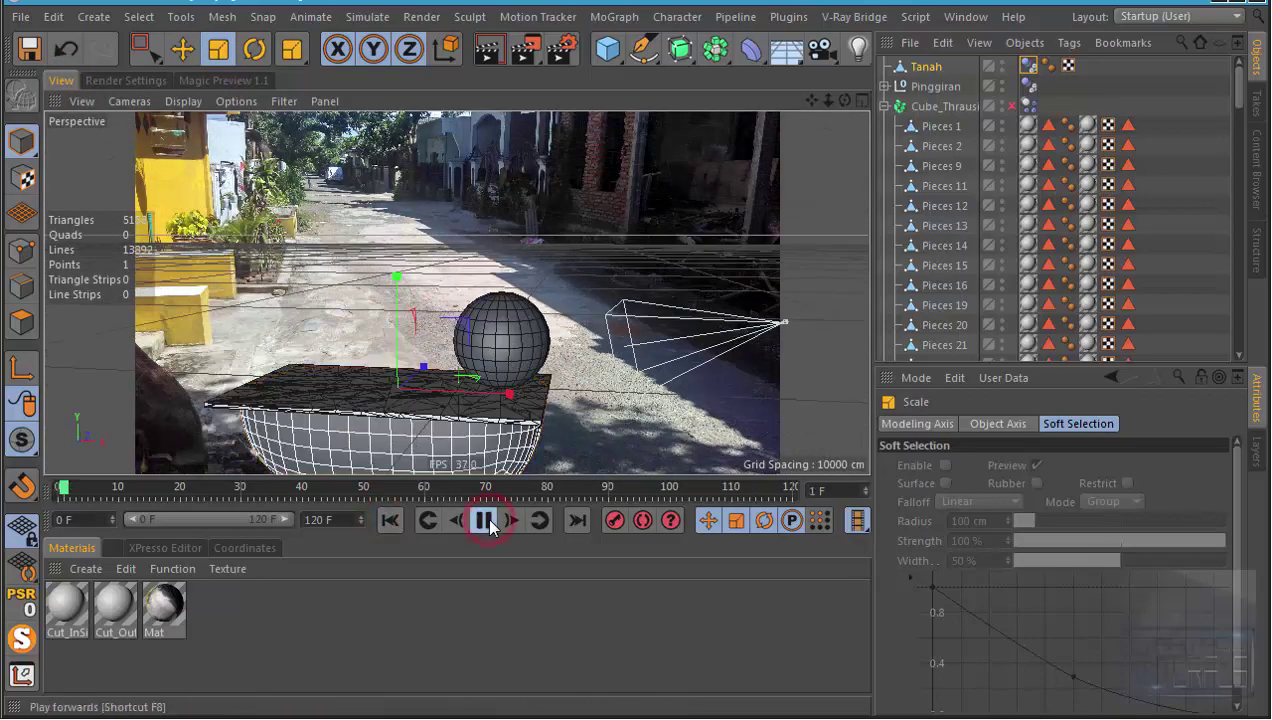
{"action": "left_click_drag", "start_coordinate": [484, 320], "coordinate": [486, 352], "text": "alt"}
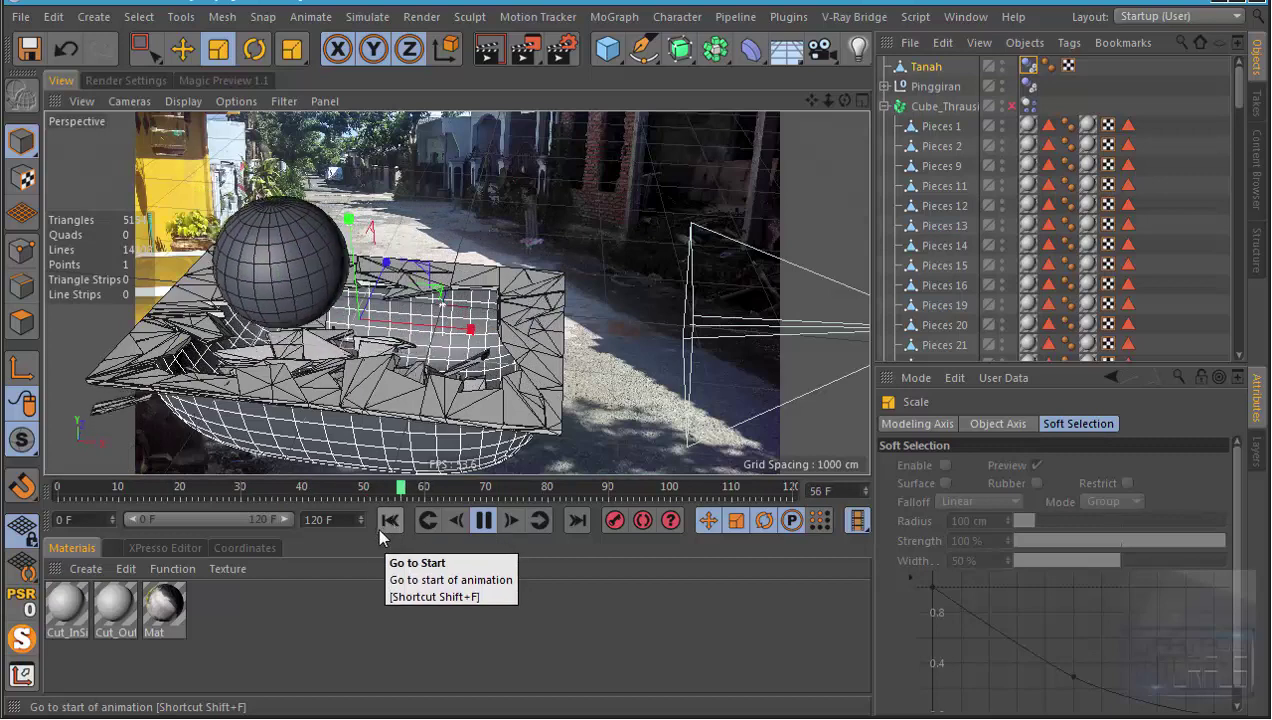
{"action": "left_click", "coordinate": [379, 527]}
{"action": "left_click", "coordinate": [481, 521]}
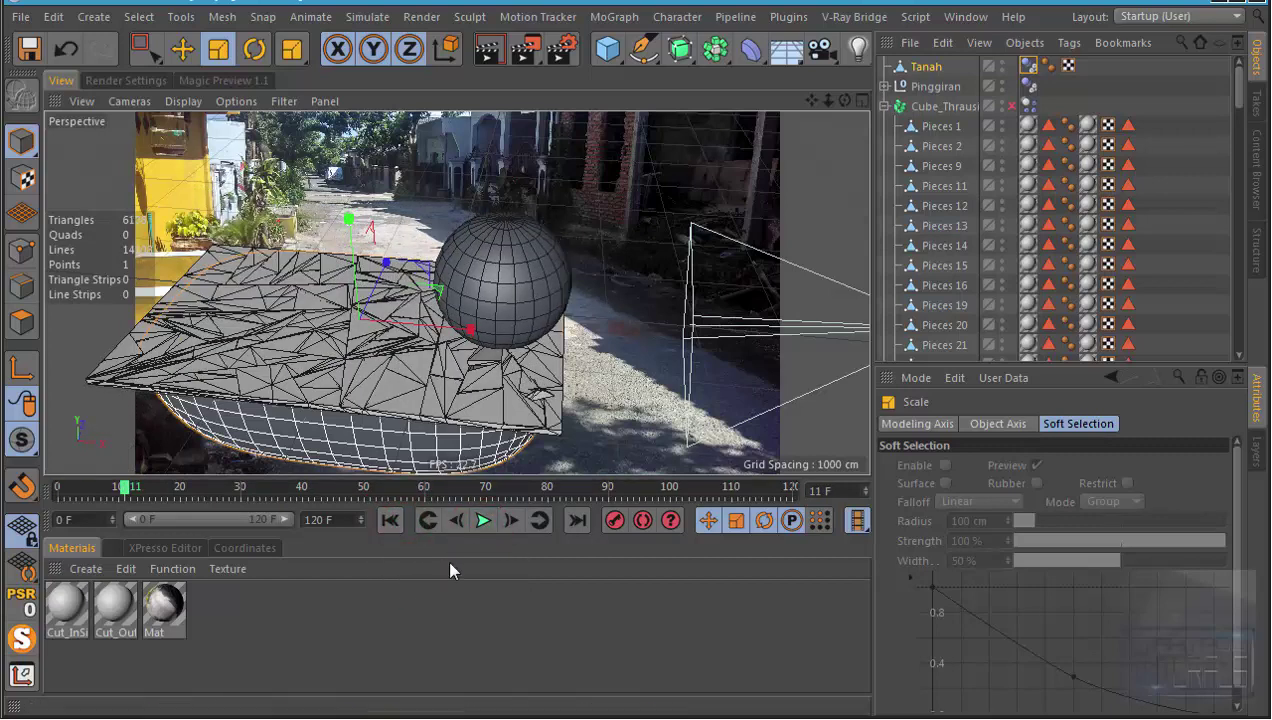
{"action": "left_click", "coordinate": [526, 279]}
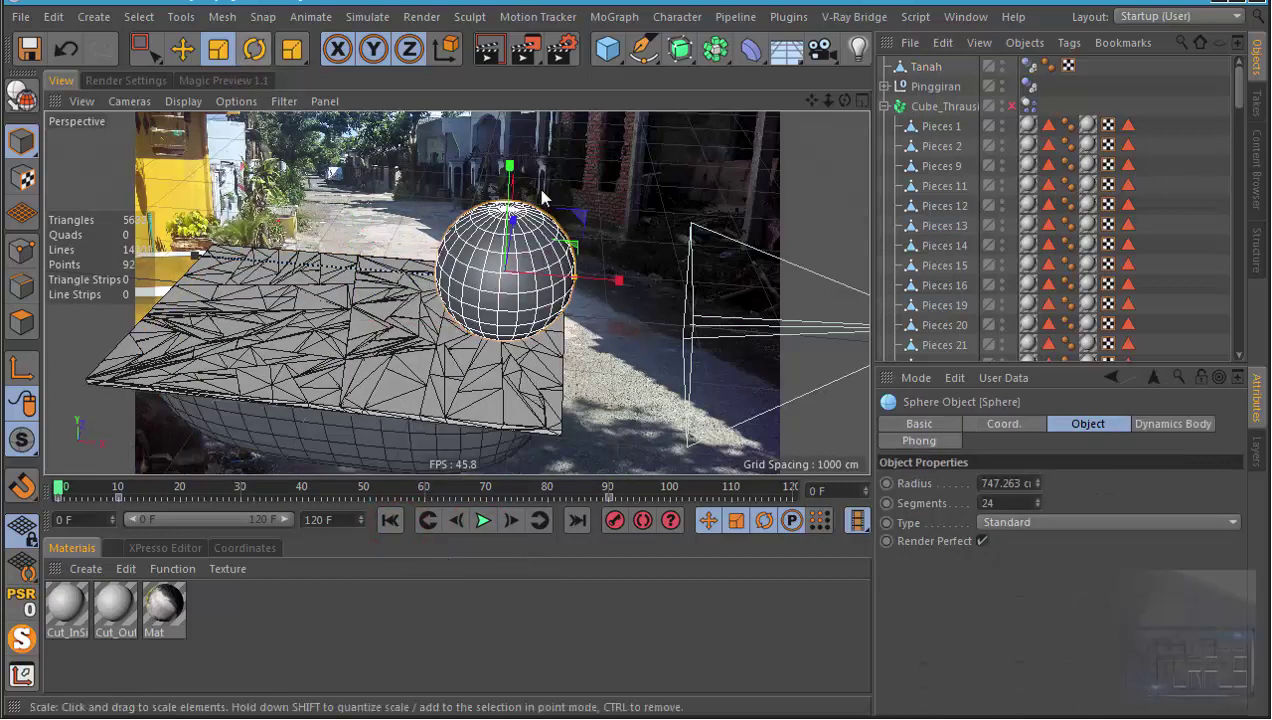
{"action": "left_click_drag", "start_coordinate": [541, 197], "coordinate": [524, 206]}
{"action": "left_click", "coordinate": [490, 522]}
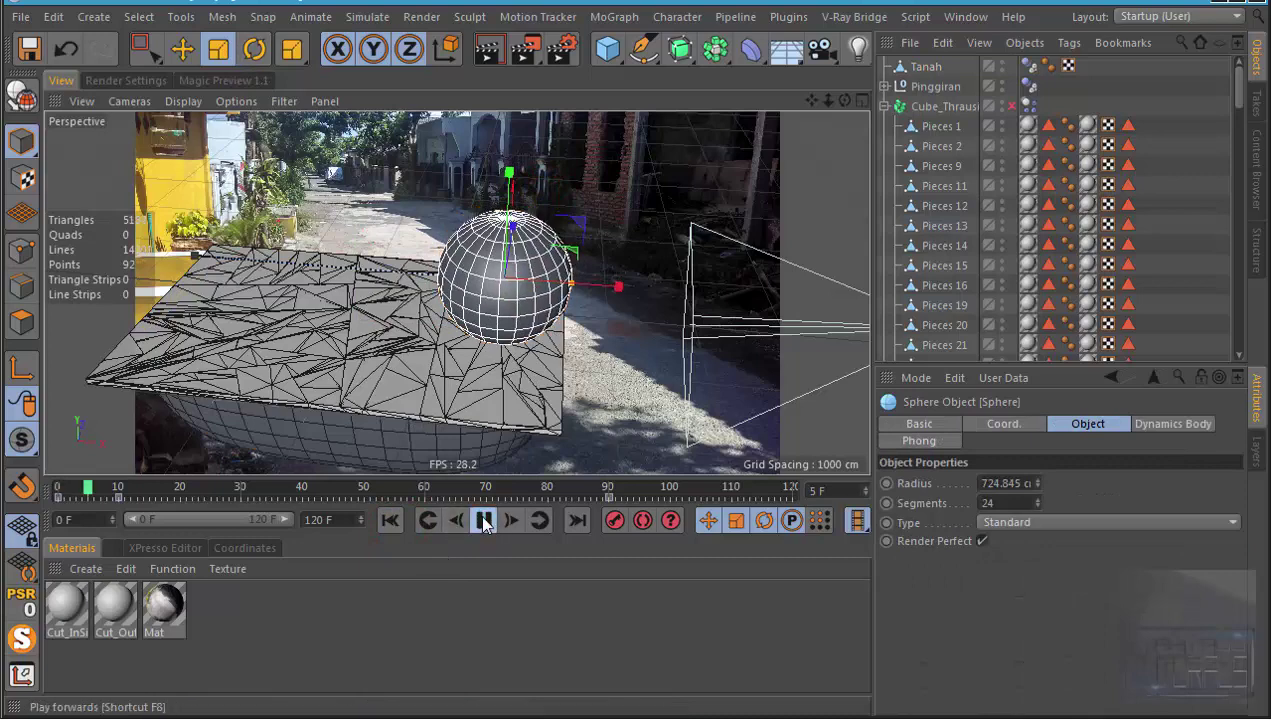
{"action": "left_click", "coordinate": [400, 527]}
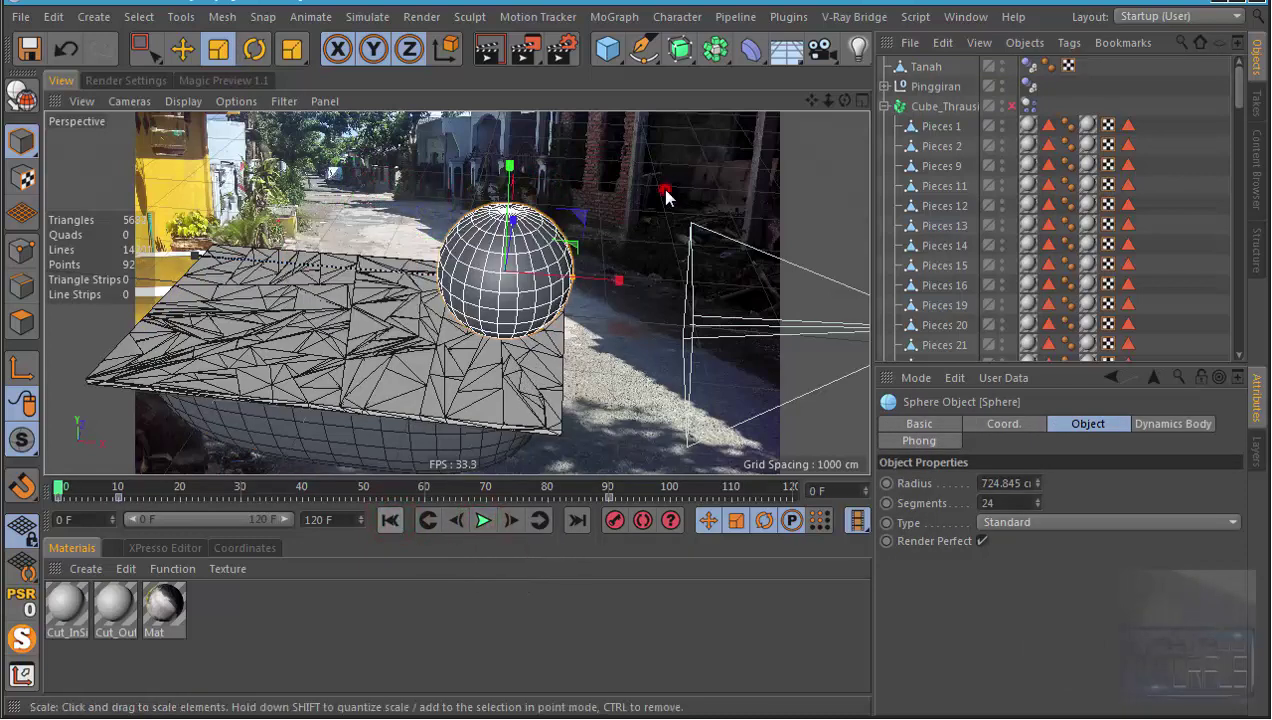
{"action": "left_click", "coordinate": [483, 520]}
{"action": "left_click", "coordinate": [390, 520]}
{"action": "scroll", "coordinate": [560, 322], "scroll_direction": "up", "scroll_amount": 5}
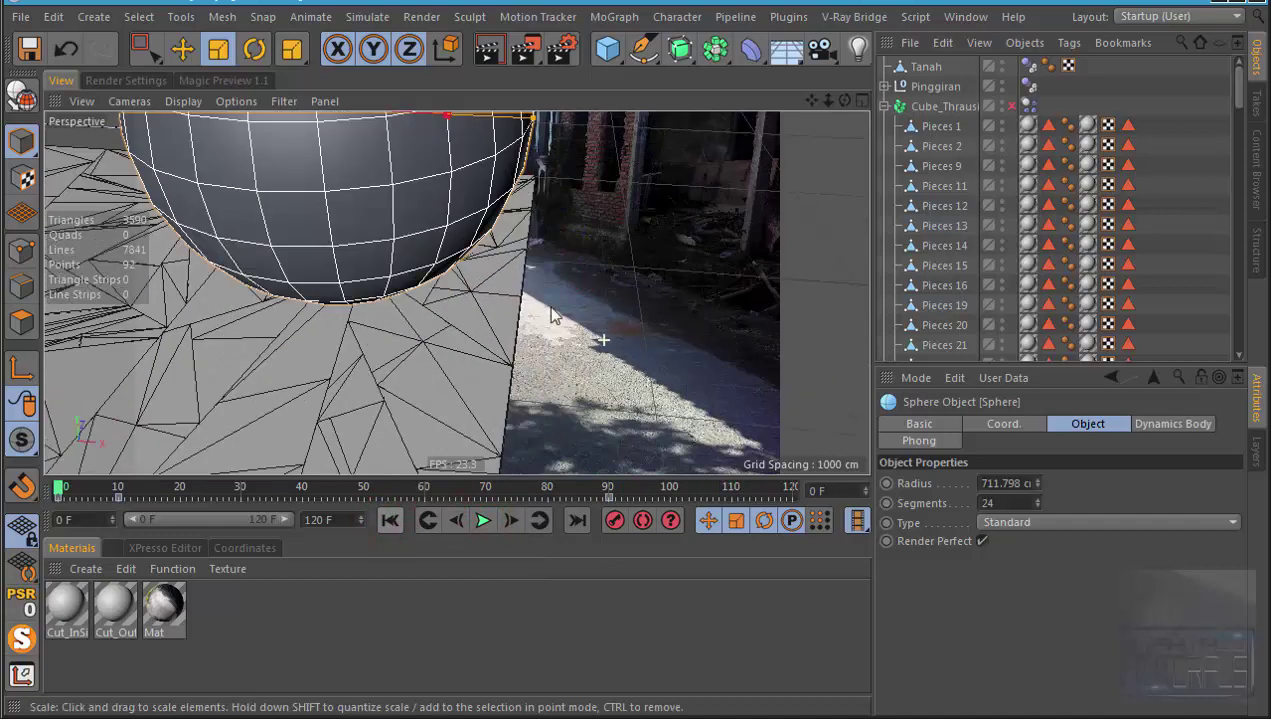
{"action": "scroll", "coordinate": [560, 322], "scroll_direction": "down", "scroll_amount": 3}
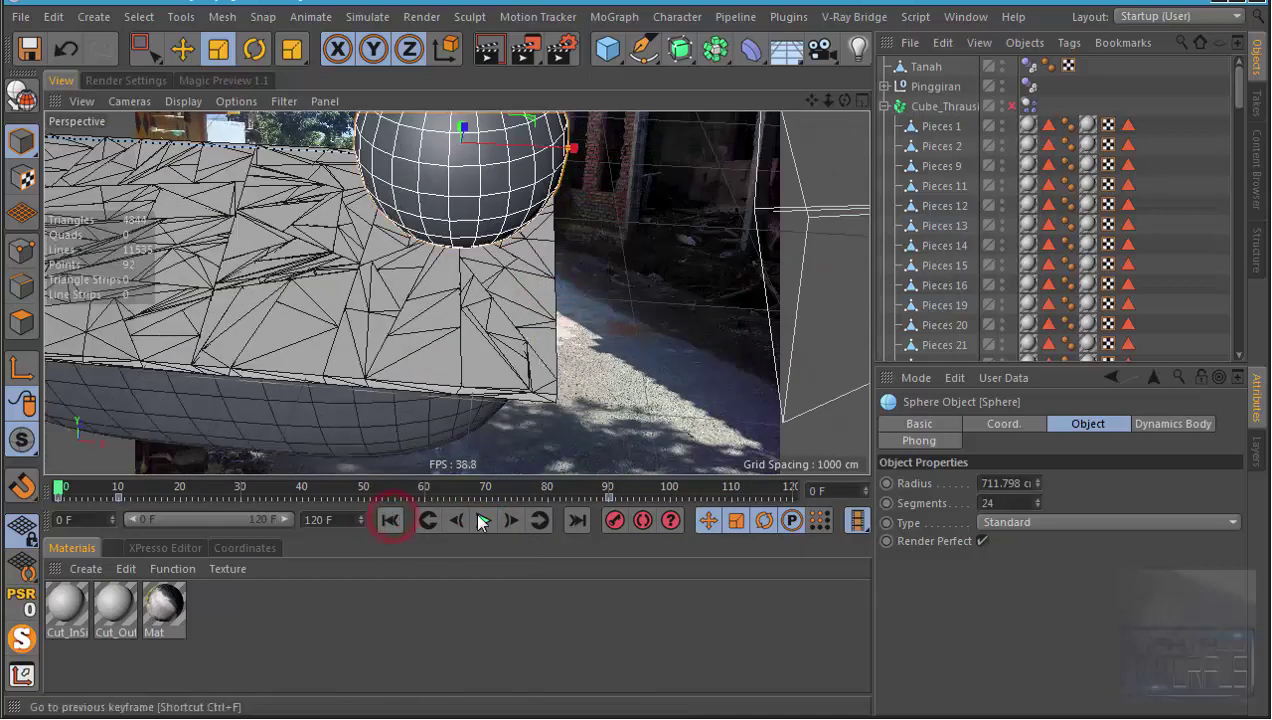
{"action": "left_click", "coordinate": [483, 520]}
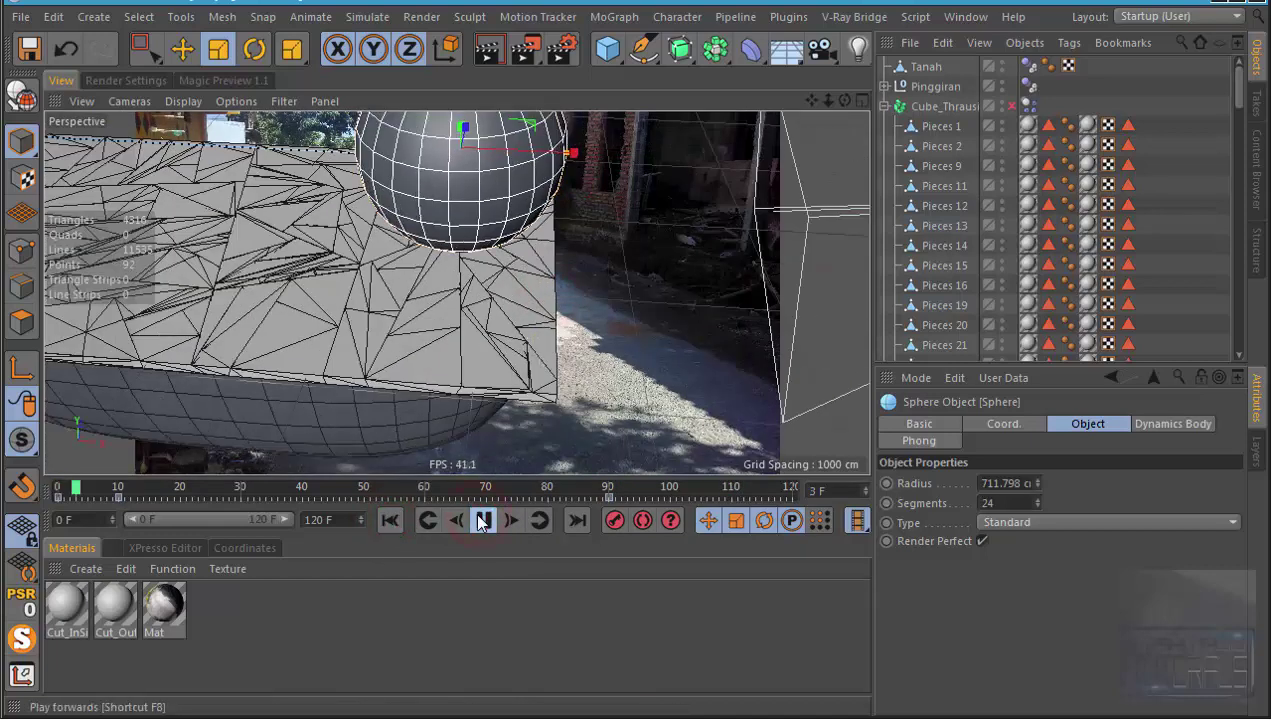
{"action": "left_click", "coordinate": [519, 348]}
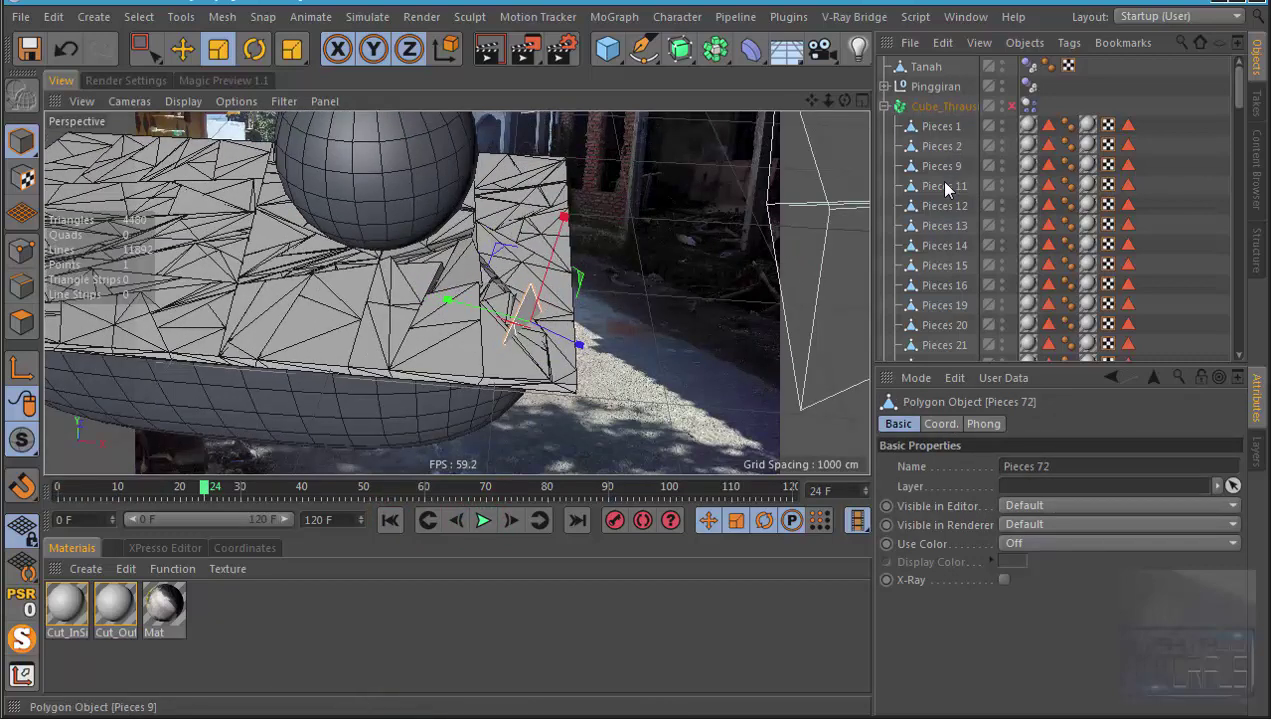
{"action": "scroll", "coordinate": [945, 240], "scroll_direction": "down", "scroll_amount": 5}
{"action": "scroll", "coordinate": [947, 292], "scroll_direction": "down", "scroll_amount": 5}
{"action": "scroll", "coordinate": [947, 302], "scroll_direction": "down", "scroll_amount": 5}
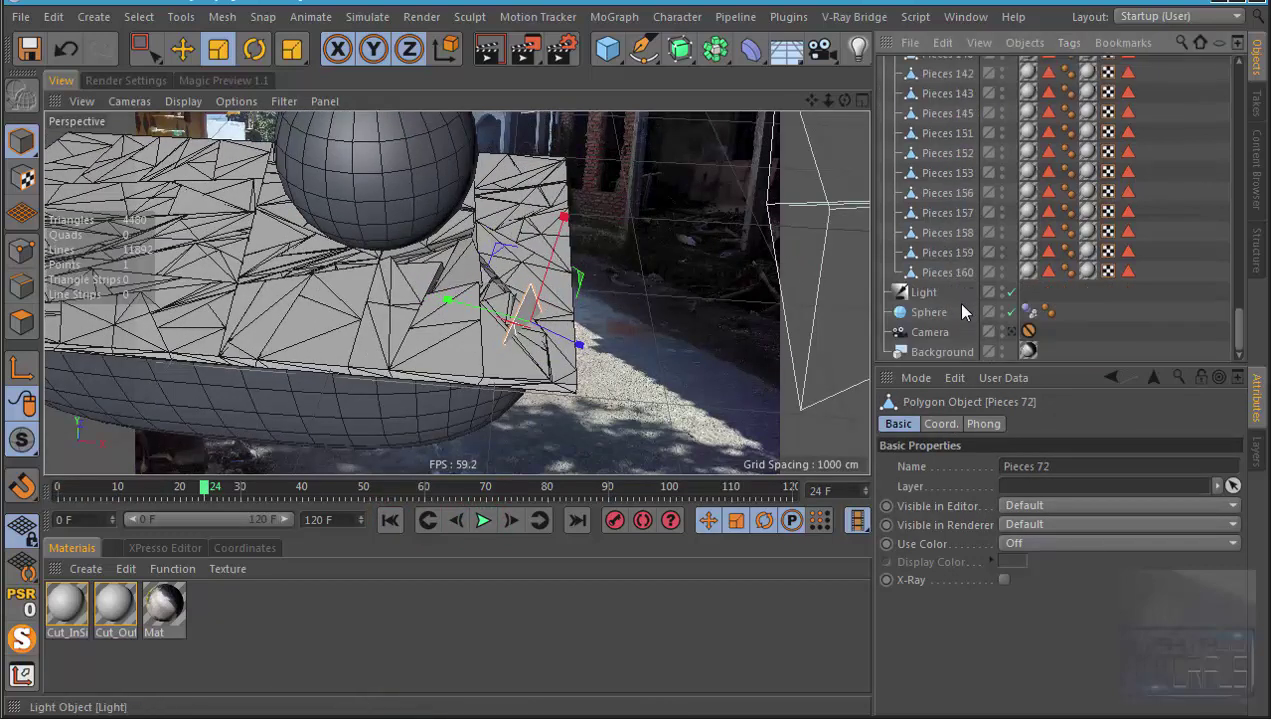
{"action": "scroll", "coordinate": [962, 305], "scroll_direction": "up", "scroll_amount": 10}
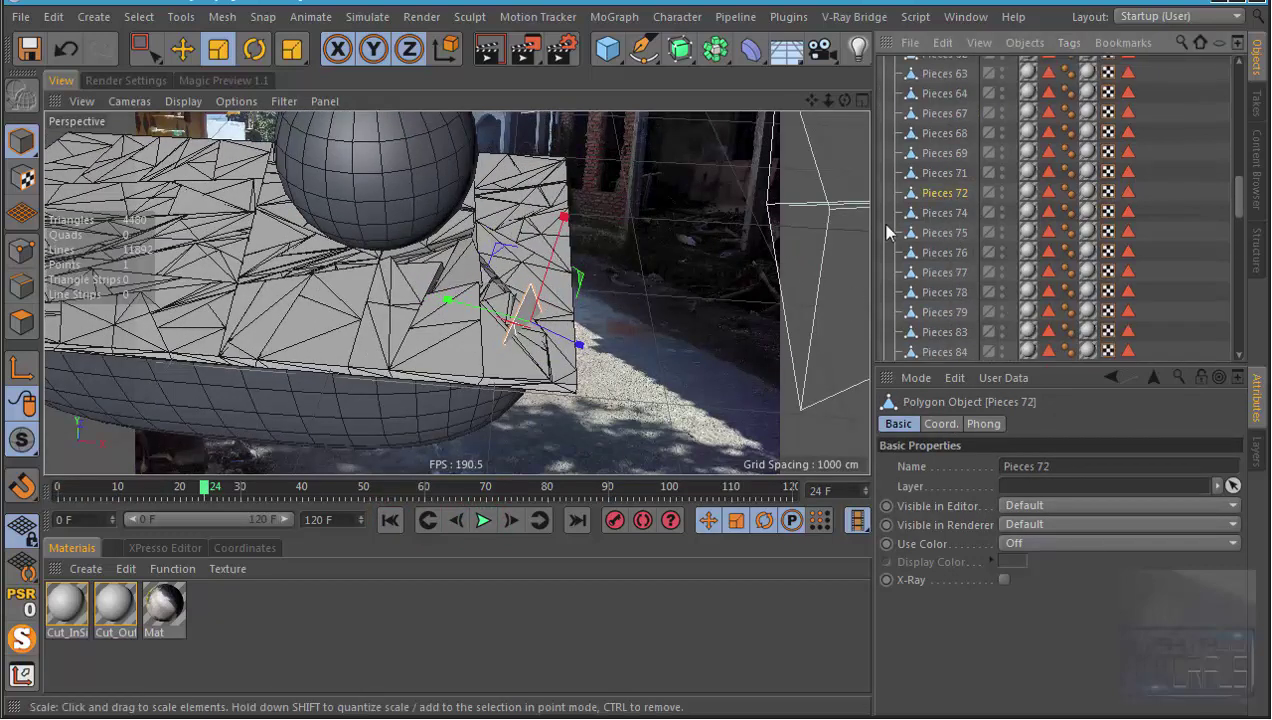
{"action": "left_click", "coordinate": [391, 520]}
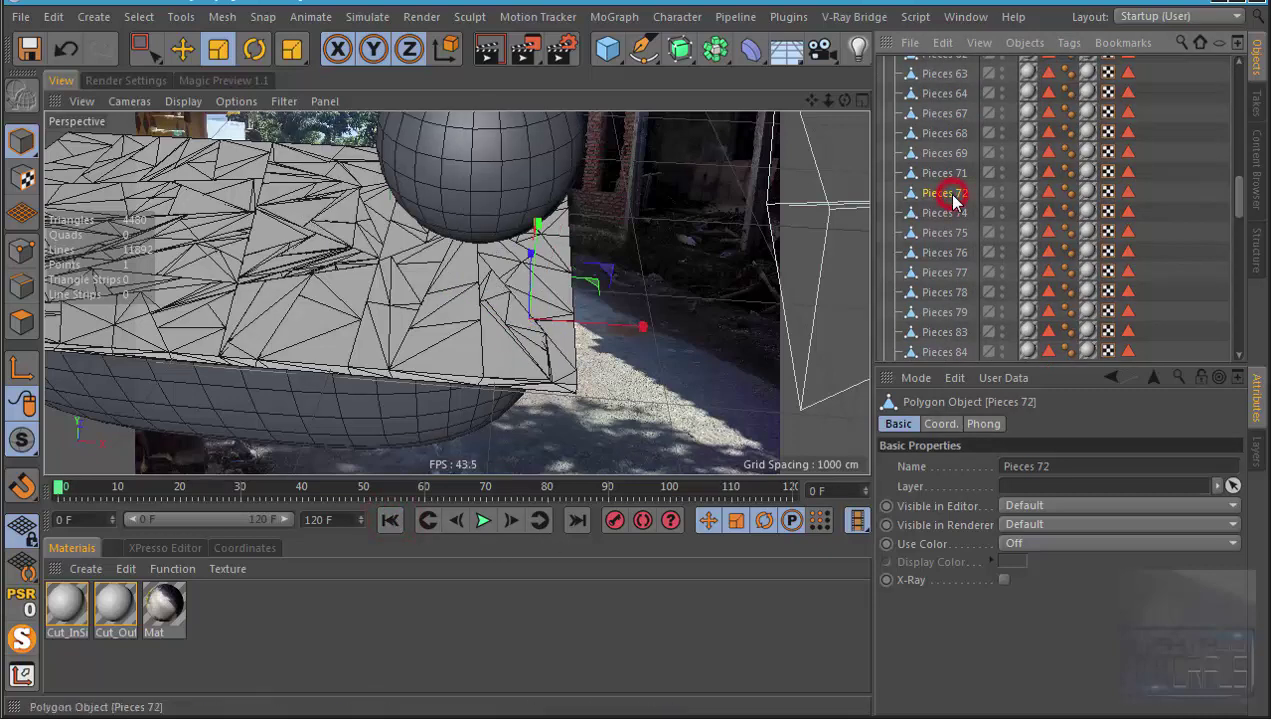
{"action": "left_click_drag", "start_coordinate": [971, 68], "coordinate": [962, 71]}
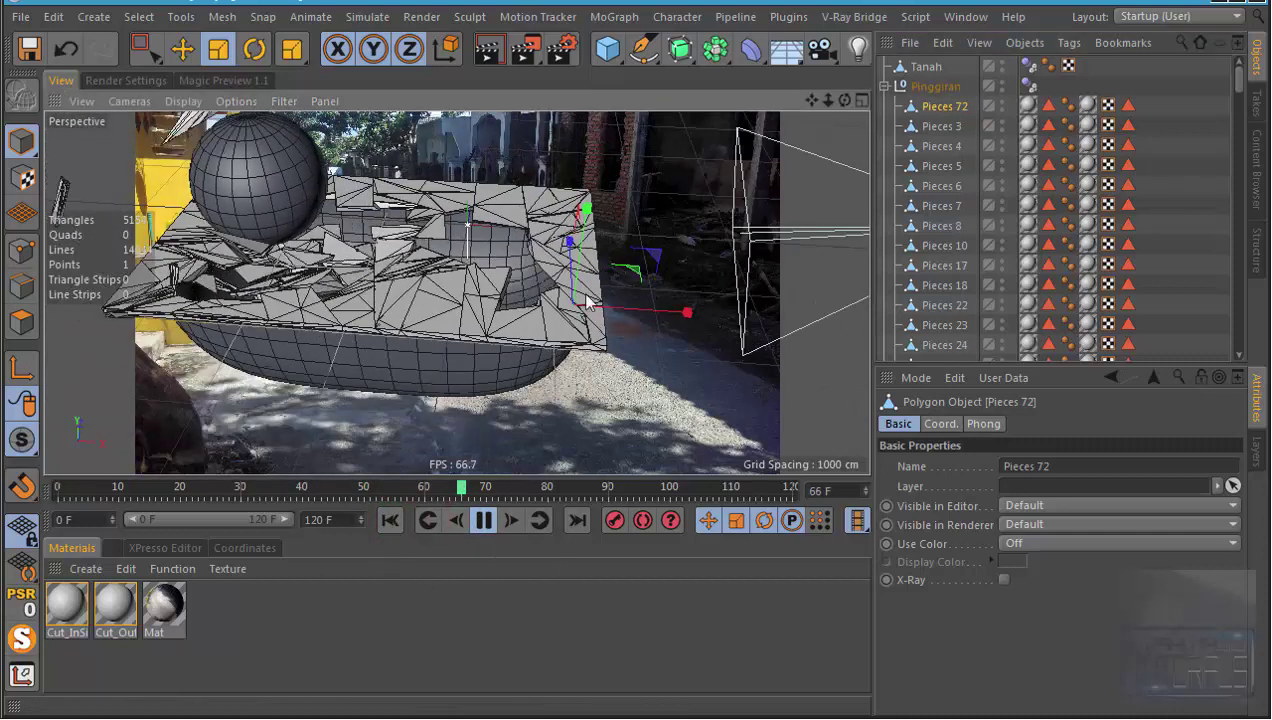
{"action": "left_click", "coordinate": [390, 521]}
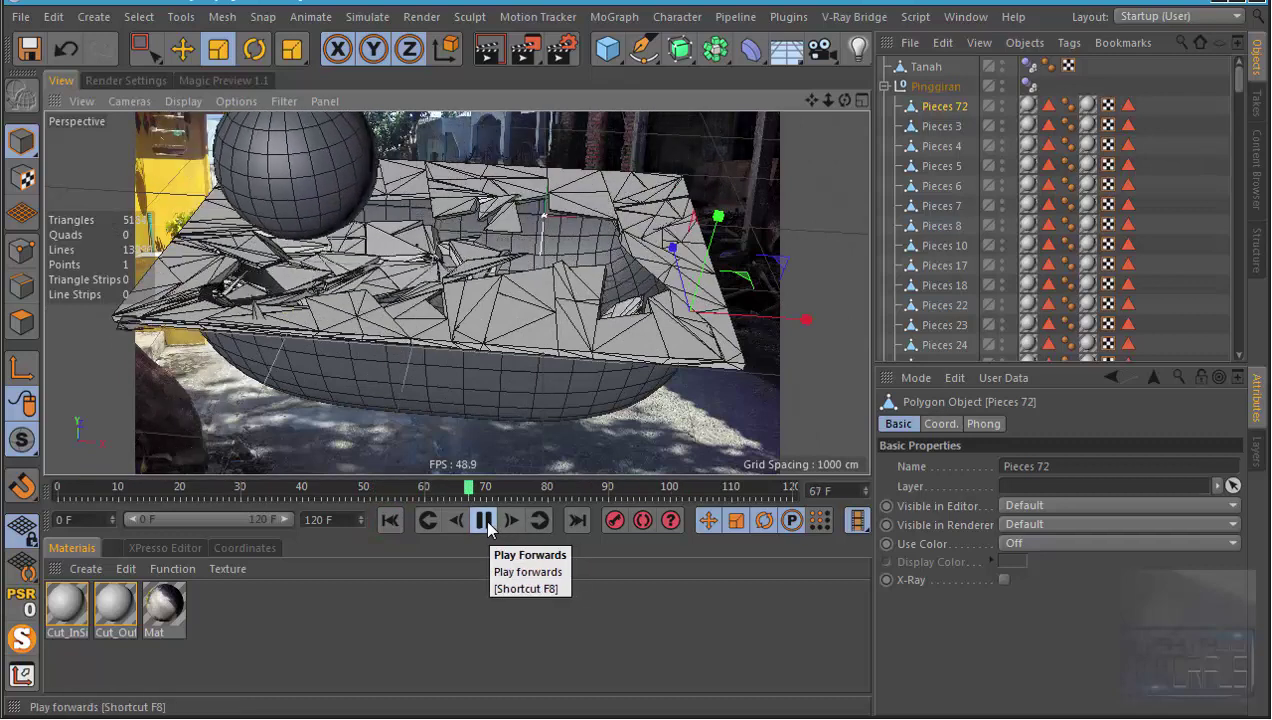
{"action": "left_click", "coordinate": [484, 520]}
{"action": "left_click", "coordinate": [390, 520]}
Step: Scale the sphere up slightly to a radius of about 733.152
{"action": "left_click", "coordinate": [626, 193]}
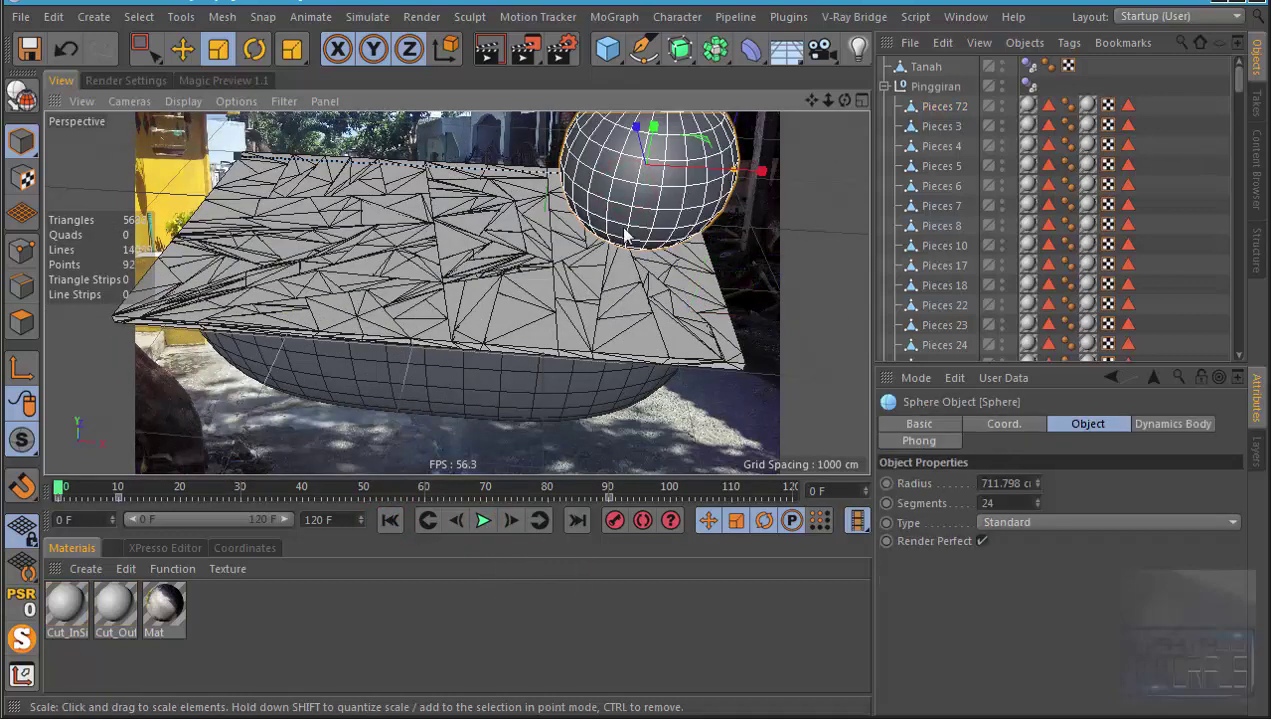
{"action": "left_click_drag", "start_coordinate": [636, 283], "coordinate": [680, 250], "text": "alt"}
{"action": "left_click_drag", "start_coordinate": [721, 113], "coordinate": [726, 118]}
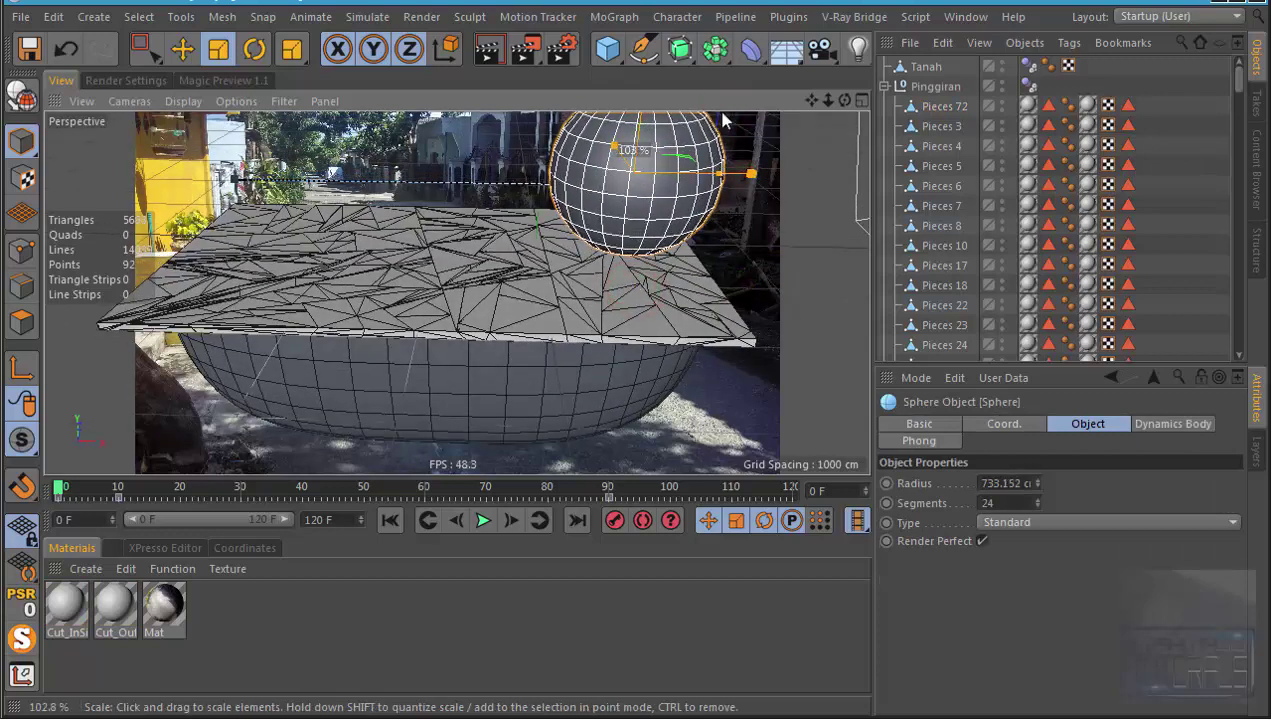
Step: Replay the sphere's impact several times, orbiting in close to inspect the broken floor
{"action": "left_click", "coordinate": [484, 521]}
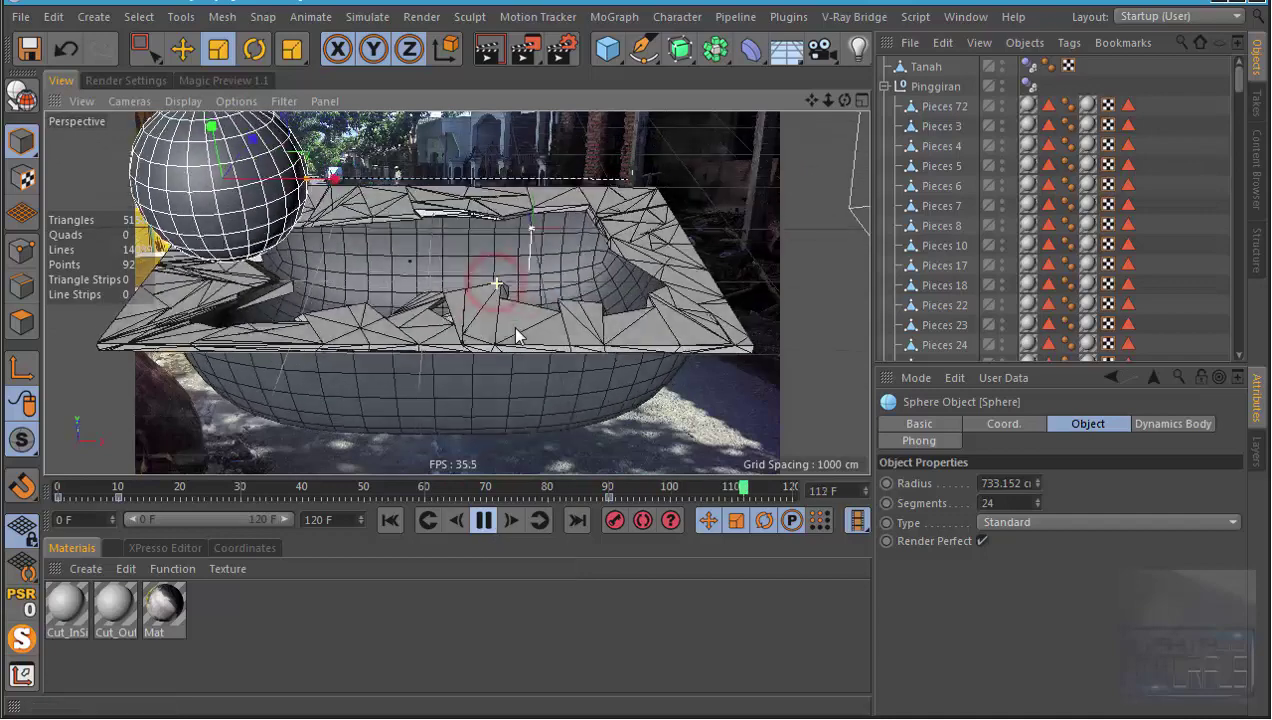
{"action": "left_click", "coordinate": [483, 520]}
{"action": "left_click", "coordinate": [390, 520]}
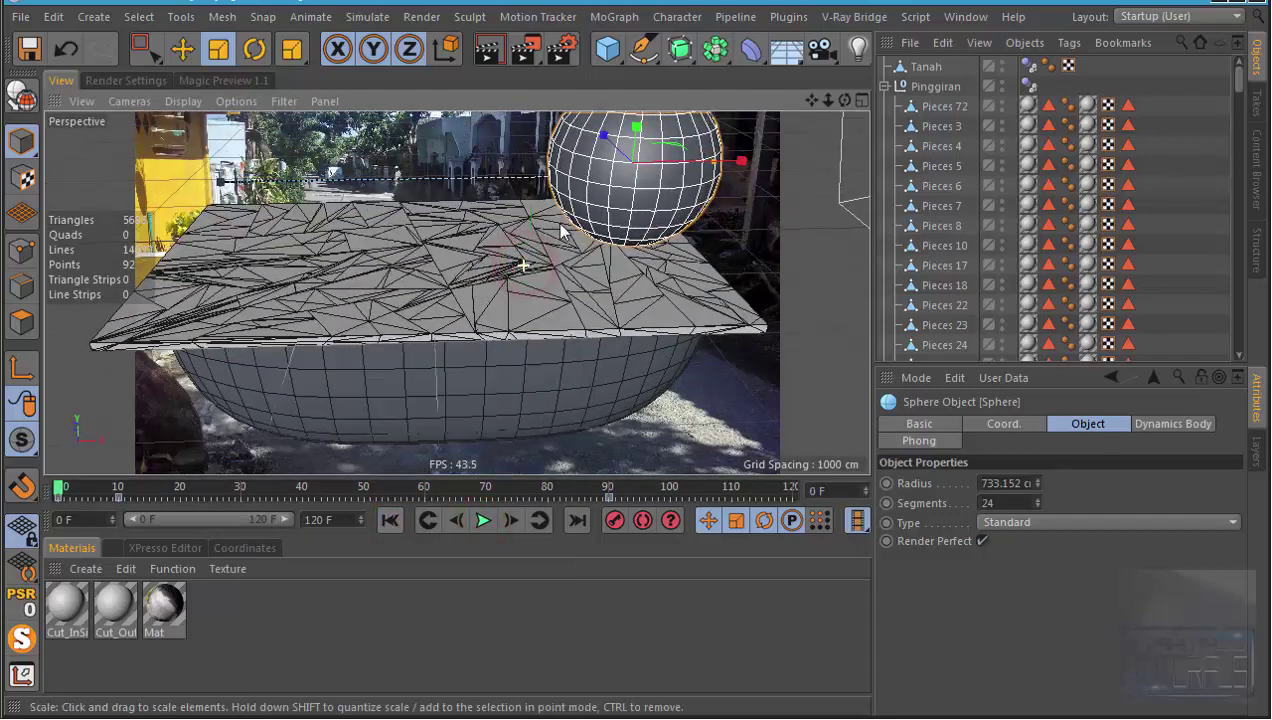
{"action": "left_click", "coordinate": [481, 522]}
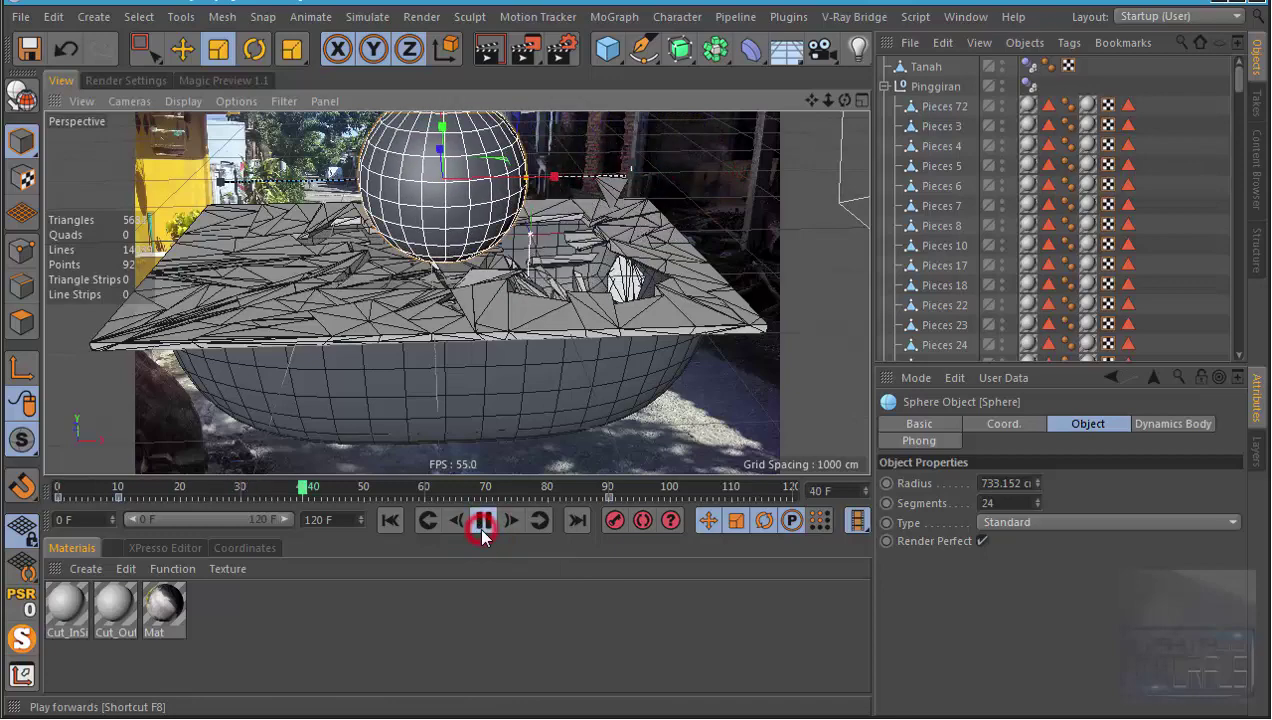
{"action": "left_click", "coordinate": [483, 520]}
{"action": "left_click_drag", "start_coordinate": [540, 275], "coordinate": [517, 343], "text": "alt"}
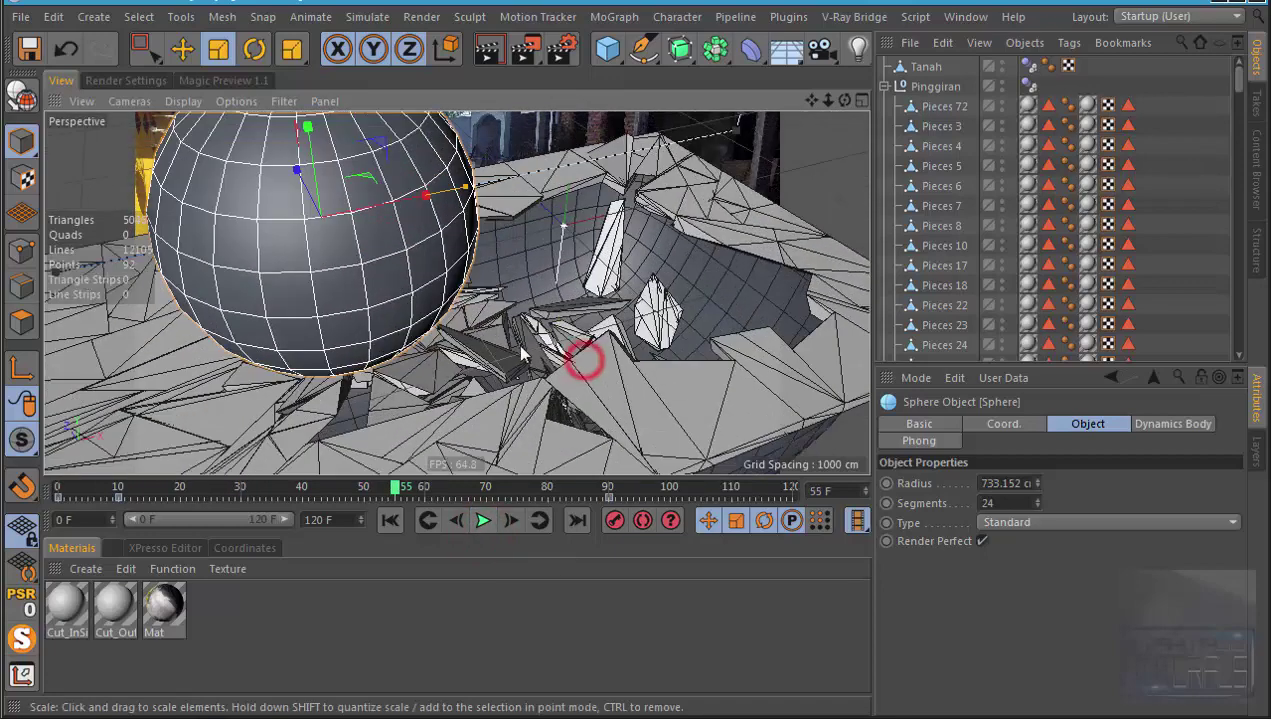
{"action": "left_click", "coordinate": [390, 520]}
{"action": "left_click", "coordinate": [483, 520]}
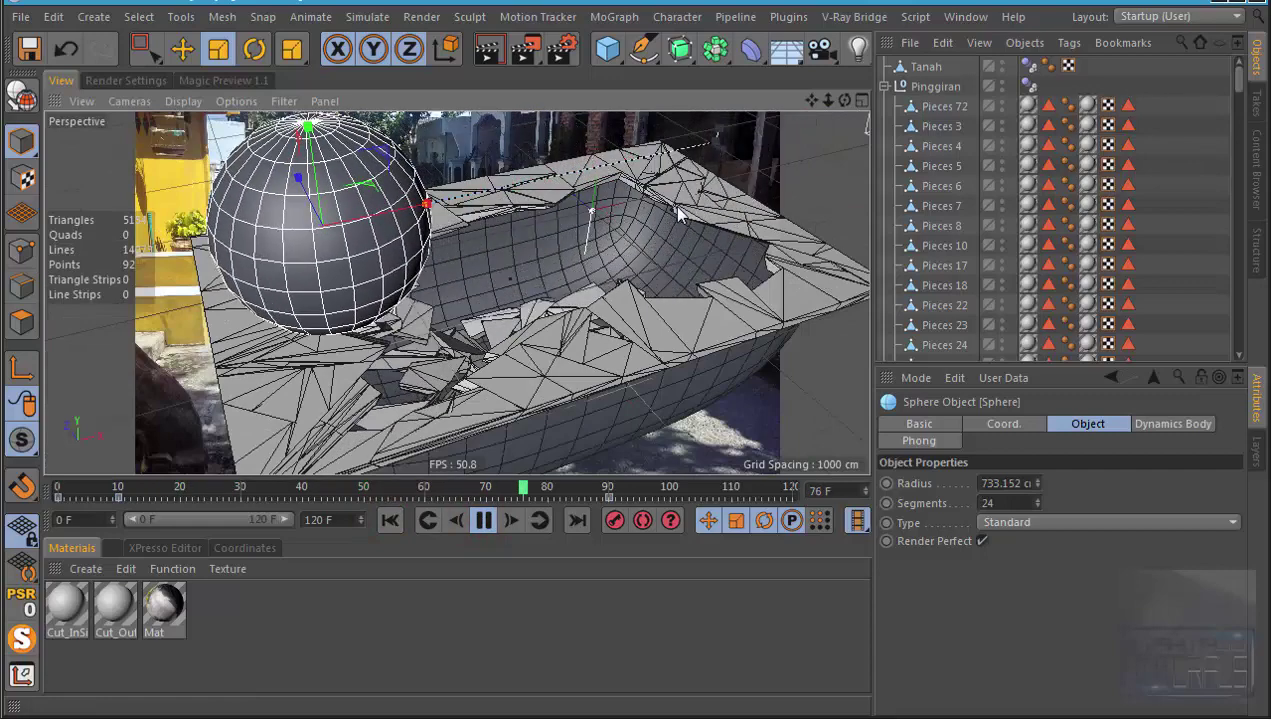
{"action": "left_click", "coordinate": [483, 520]}
Step: Set Pinggiran's Dynamics Body to Apply Tag to Children, Individual Elements All, Static Mesh shape
{"action": "left_click", "coordinate": [884, 88]}
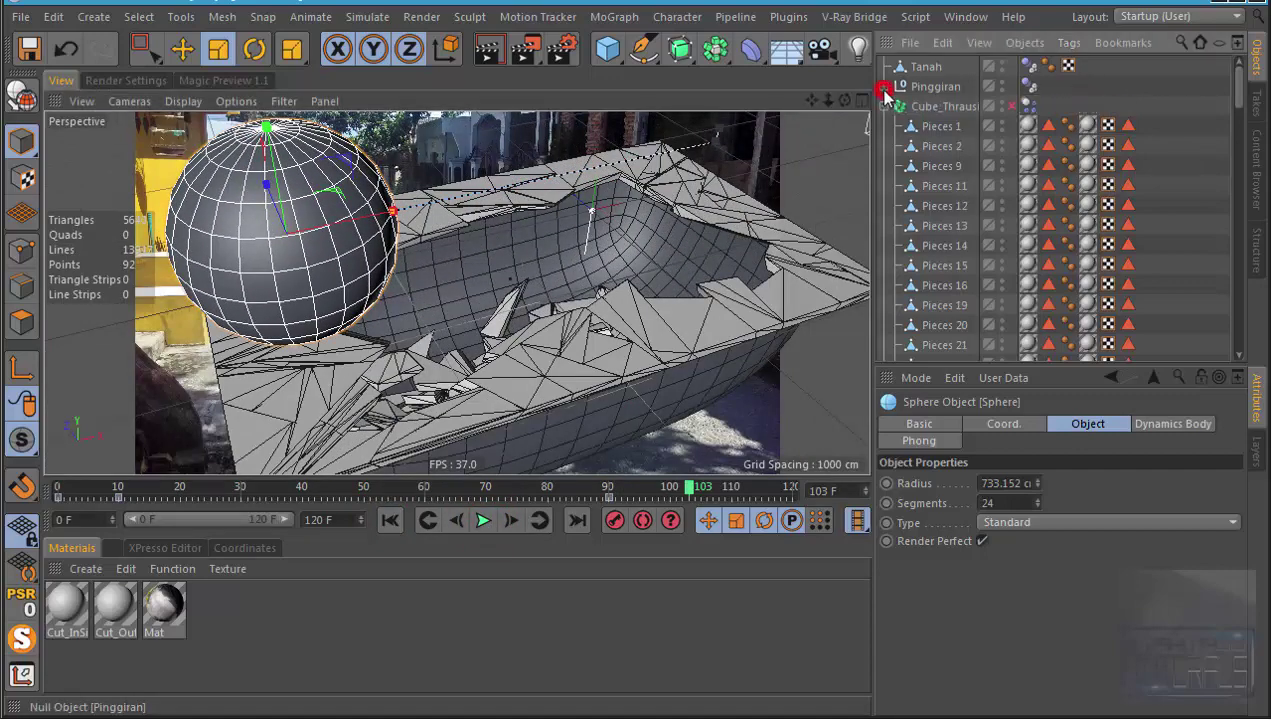
{"action": "left_click", "coordinate": [1028, 86]}
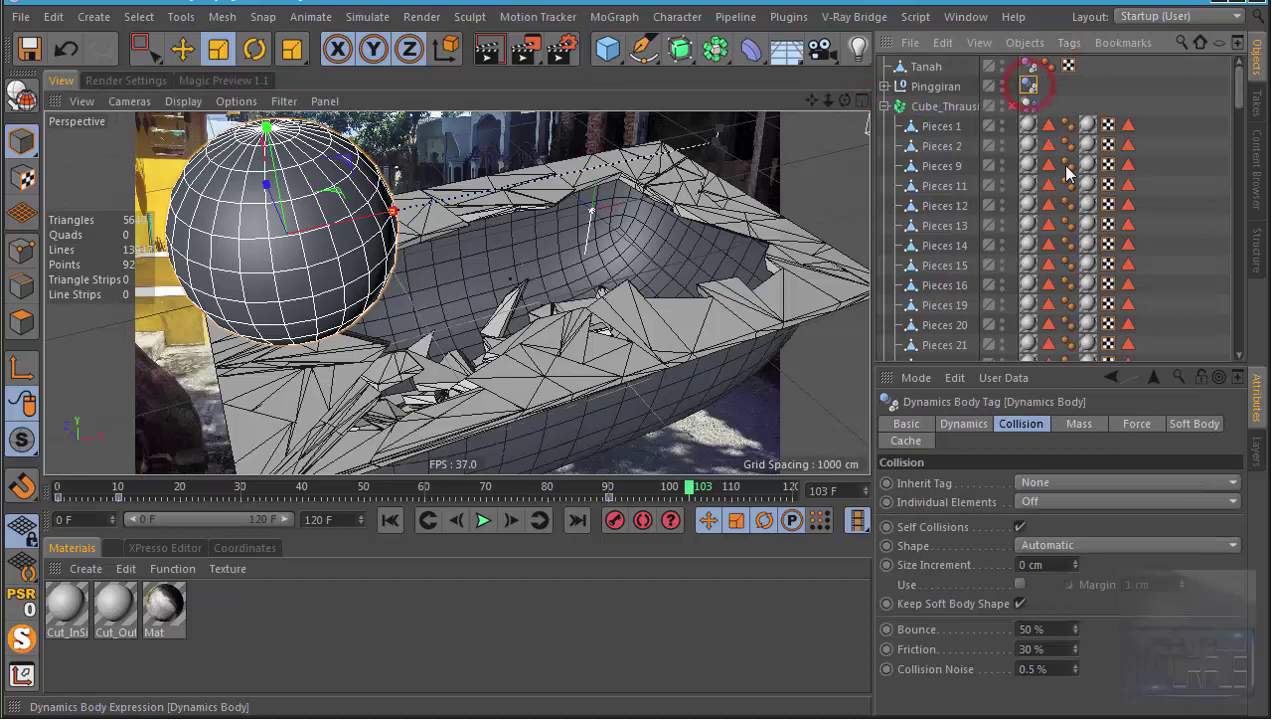
{"action": "left_click", "coordinate": [1052, 500]}
{"action": "left_click", "coordinate": [1050, 582]}
{"action": "left_click", "coordinate": [1060, 482]}
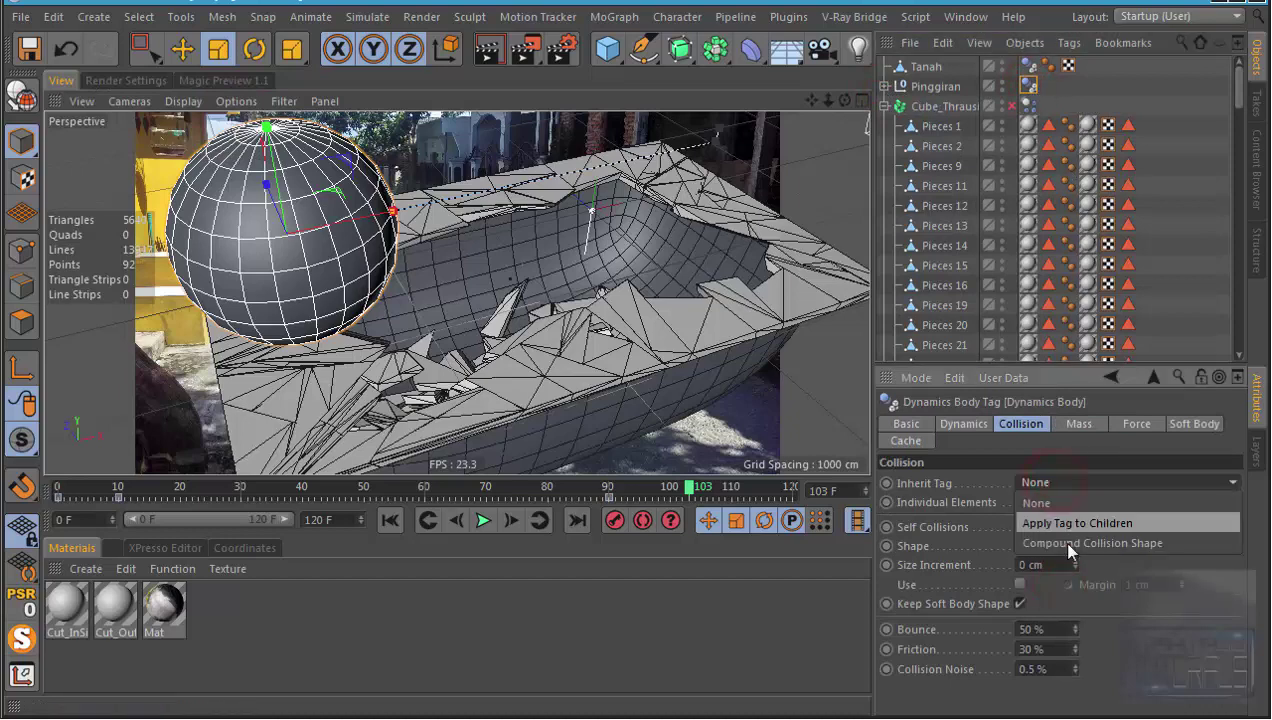
{"action": "left_click", "coordinate": [1065, 526]}
{"action": "left_click", "coordinate": [1042, 548]}
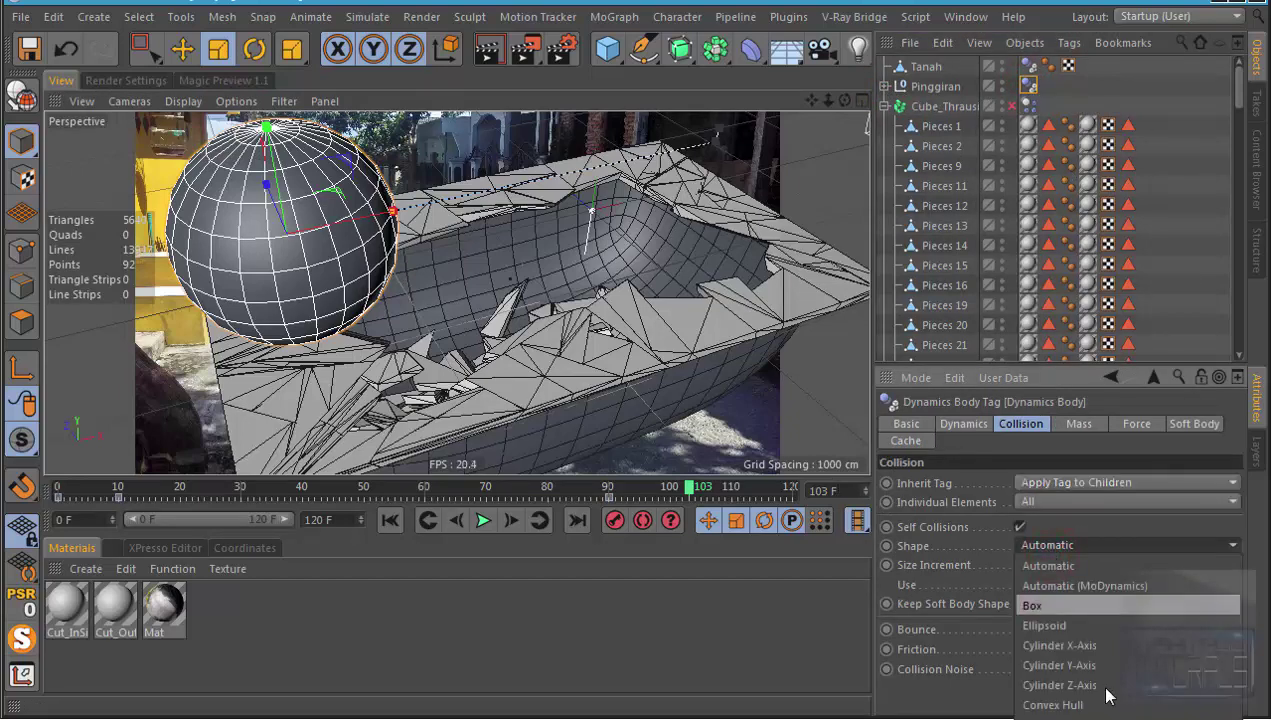
{"action": "left_click", "coordinate": [1055, 714]}
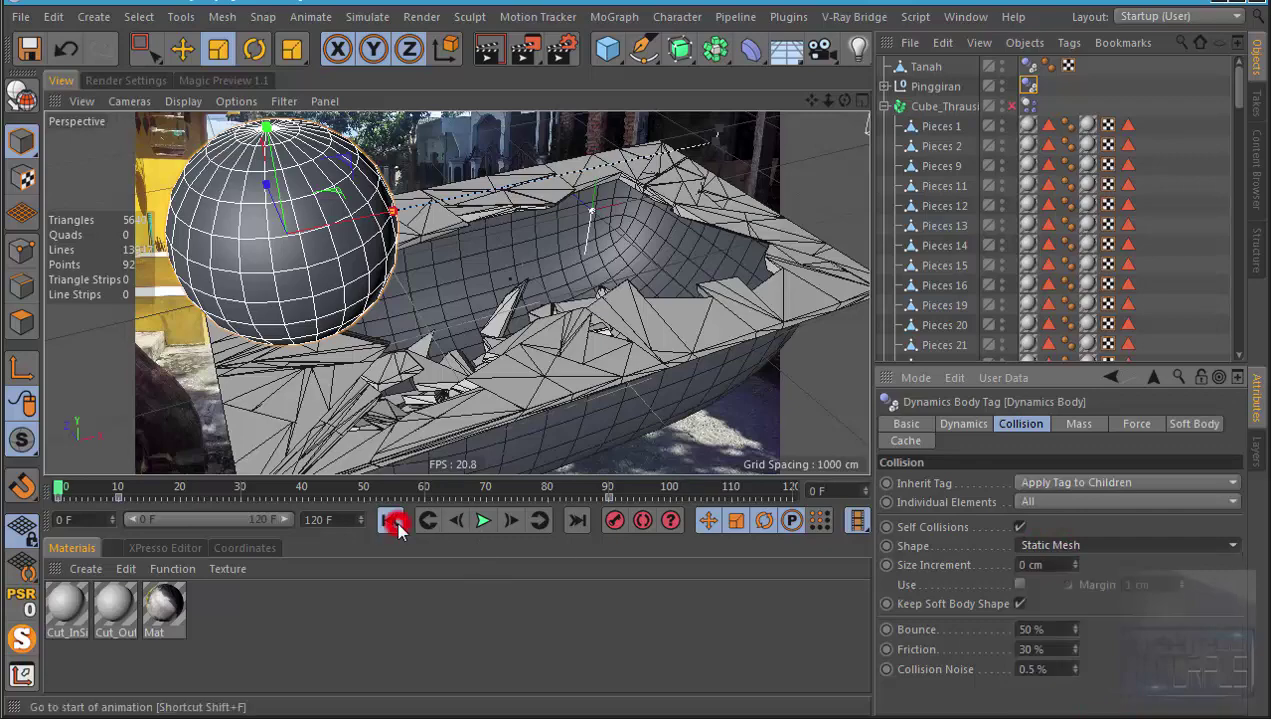
Step: Rewind and play the simulation to test the new collision settings
{"action": "left_click", "coordinate": [397, 523]}
{"action": "left_click", "coordinate": [490, 521]}
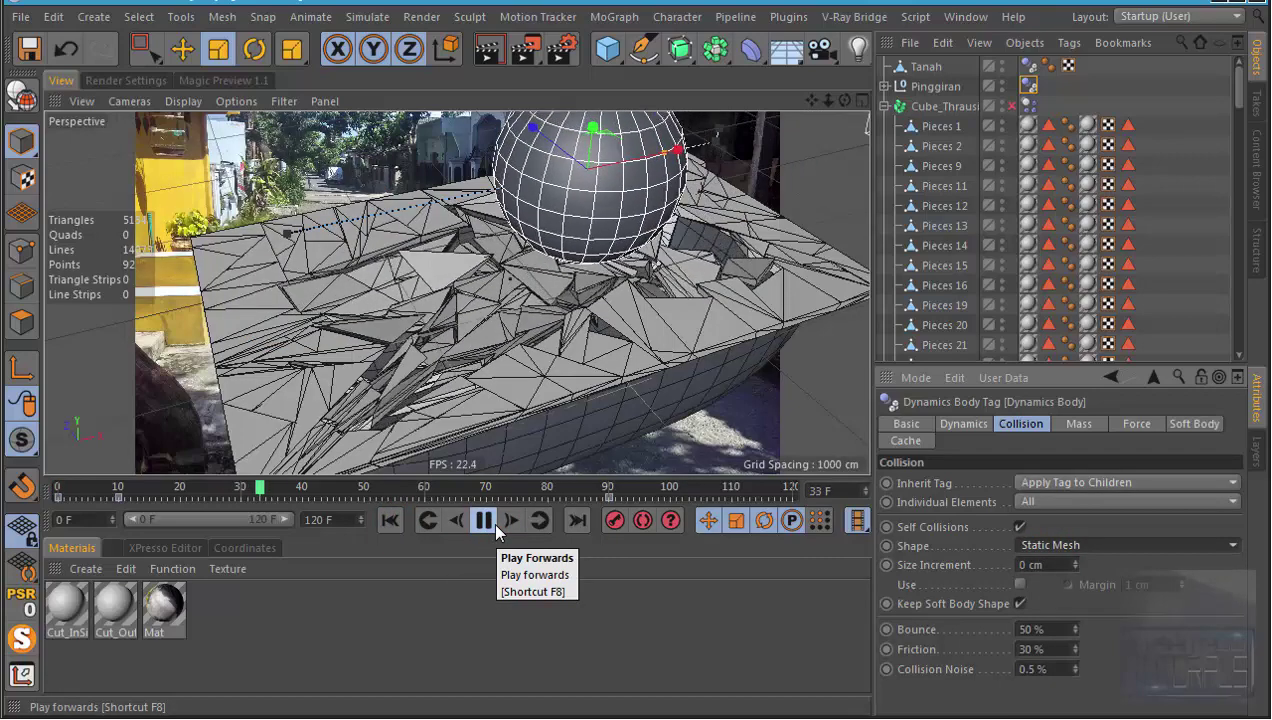
{"action": "left_click", "coordinate": [494, 524]}
{"action": "left_click", "coordinate": [388, 520]}
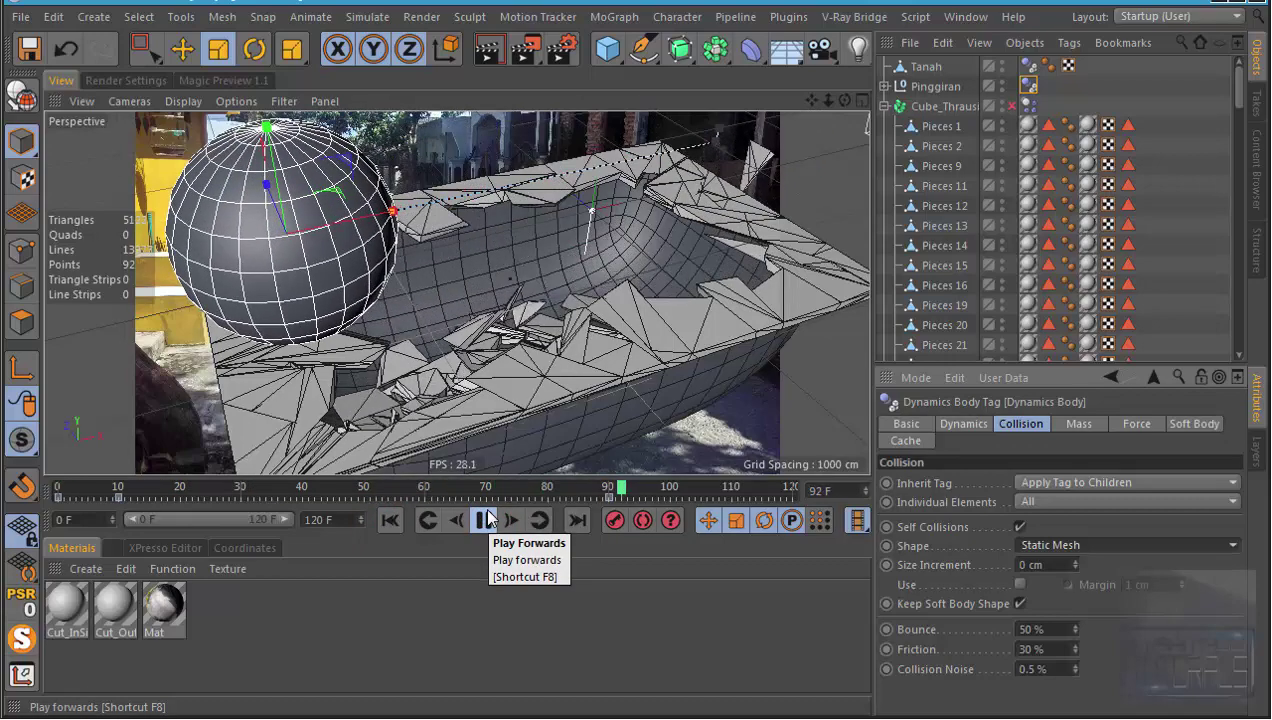
{"action": "left_click", "coordinate": [484, 518]}
{"action": "left_click", "coordinate": [388, 520]}
Step: Replay the floor smash from side and overhead angles, pausing at frame 75
{"action": "mouse_move", "coordinate": [605, 262]}
{"action": "left_mouse_down", "text": "alt"}
{"action": "mouse_move", "coordinate": [667, 243]}
{"action": "mouse_move", "coordinate": [659, 310]}
{"action": "left_mouse_up", "text": "alt"}
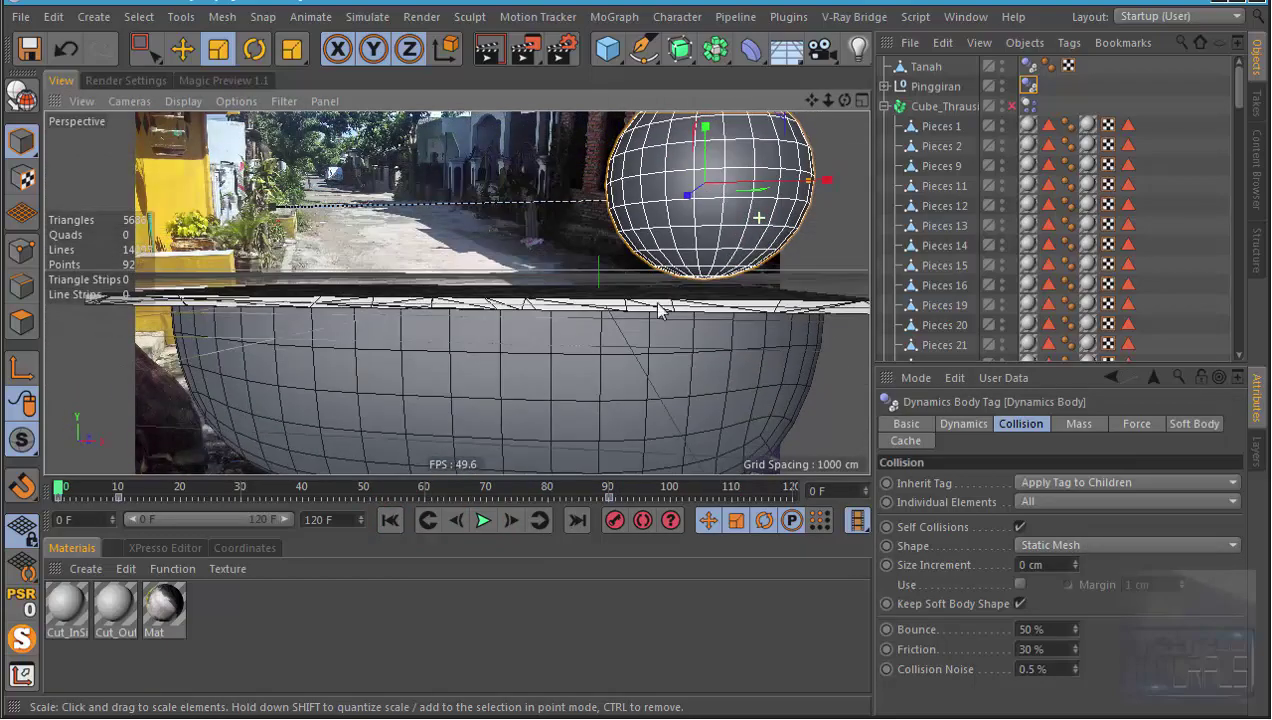
{"action": "left_click", "coordinate": [484, 520]}
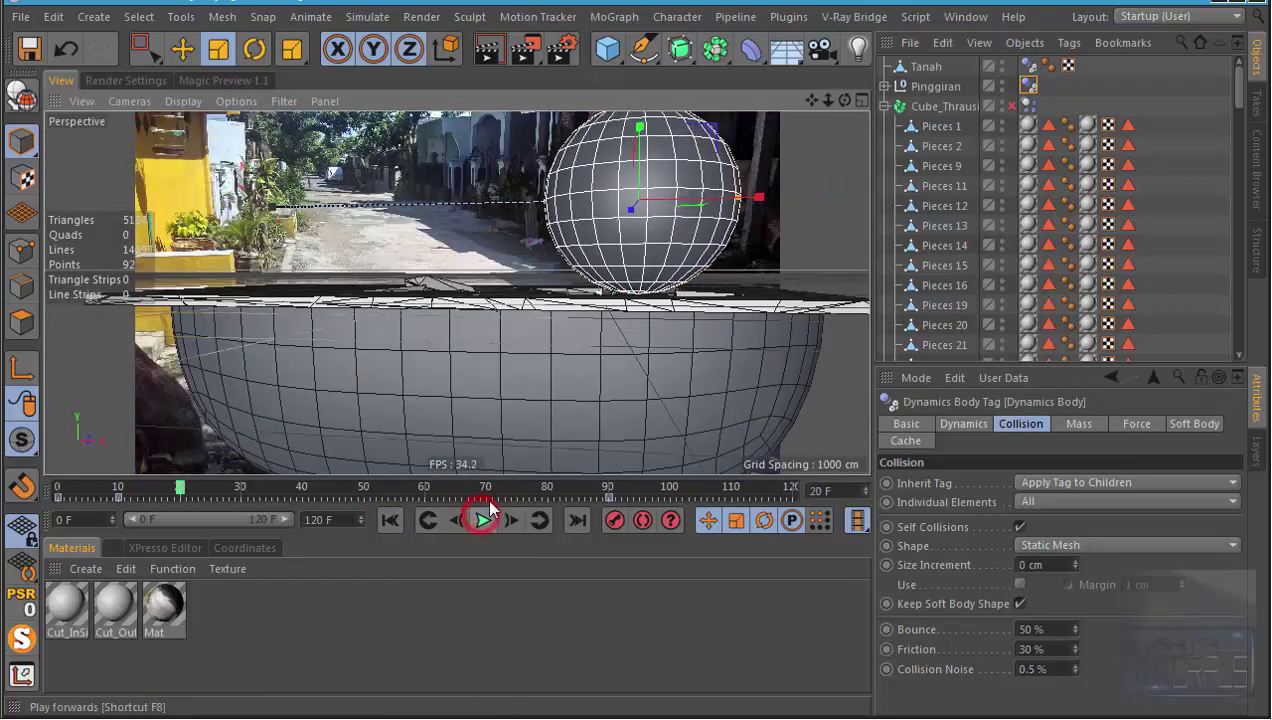
{"action": "left_click_drag", "start_coordinate": [560, 450], "coordinate": [623, 379], "text": "alt"}
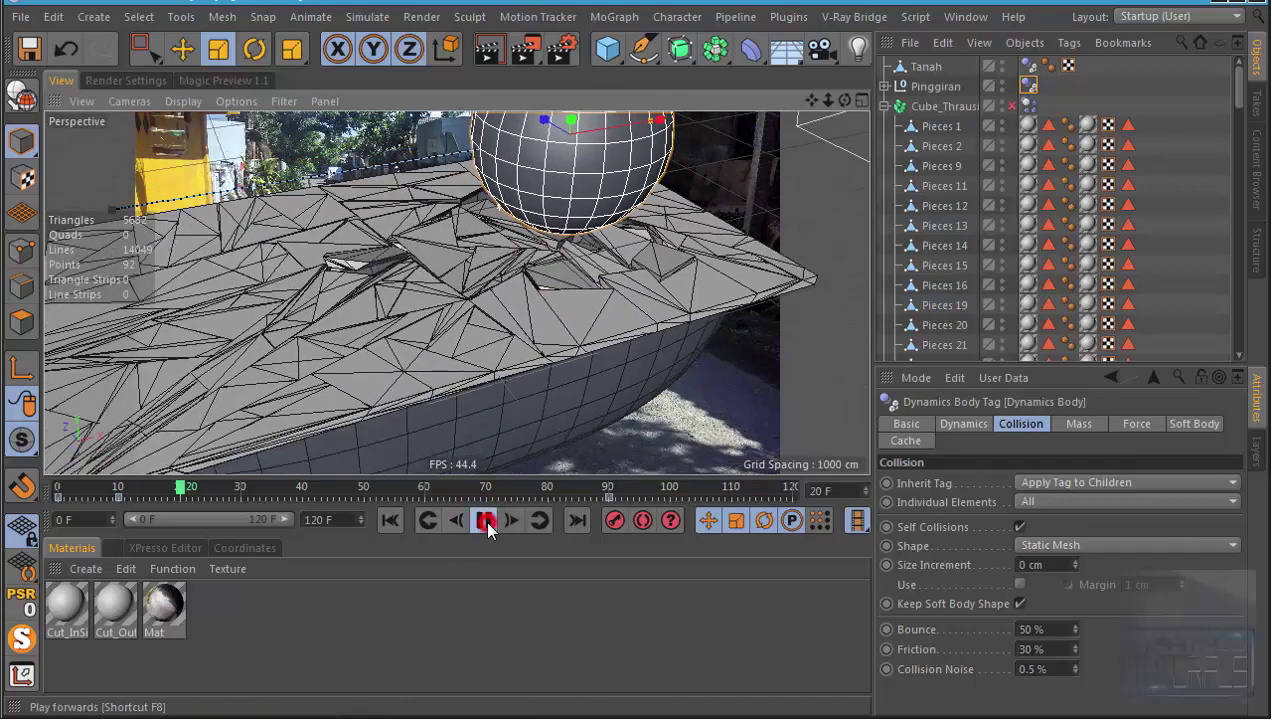
{"action": "mouse_move", "coordinate": [528, 346]}
{"action": "left_mouse_down", "text": "alt"}
{"action": "mouse_move", "coordinate": [422, 170]}
{"action": "mouse_move", "coordinate": [483, 211]}
{"action": "mouse_move", "coordinate": [474, 222]}
{"action": "left_mouse_up", "text": "alt"}
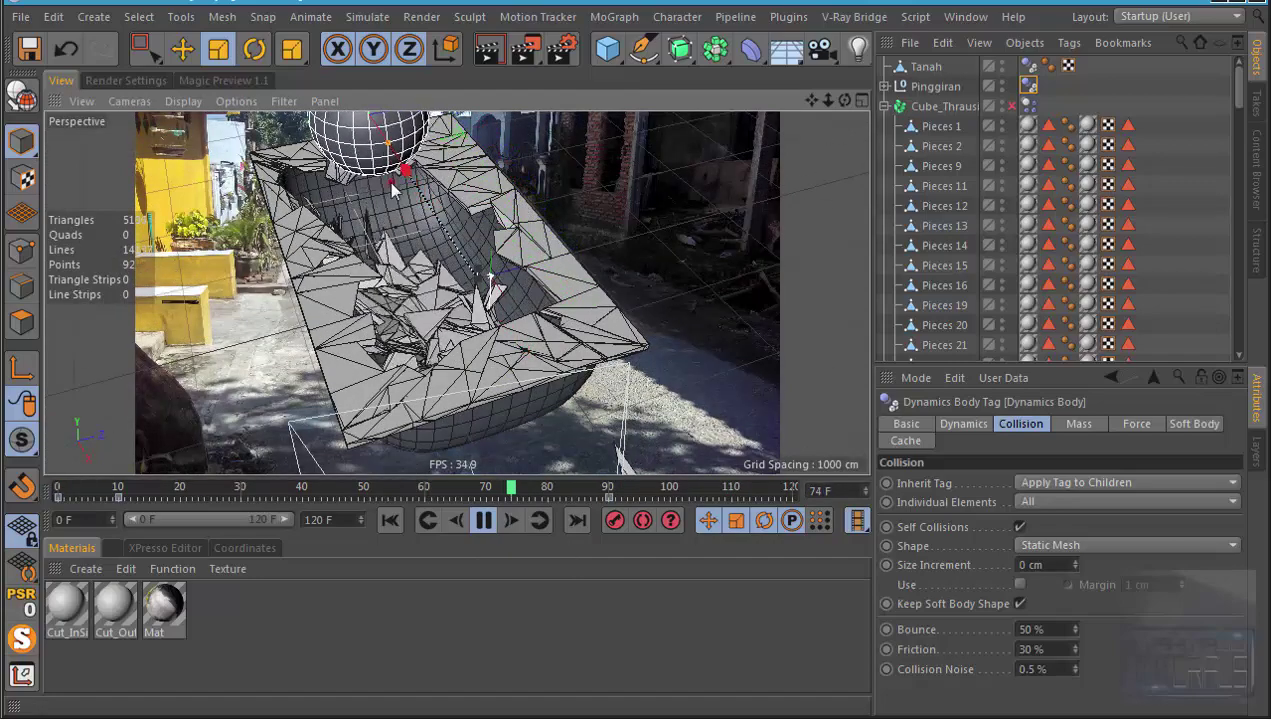
{"action": "left_click_drag", "start_coordinate": [393, 187], "coordinate": [545, 201], "text": "alt"}
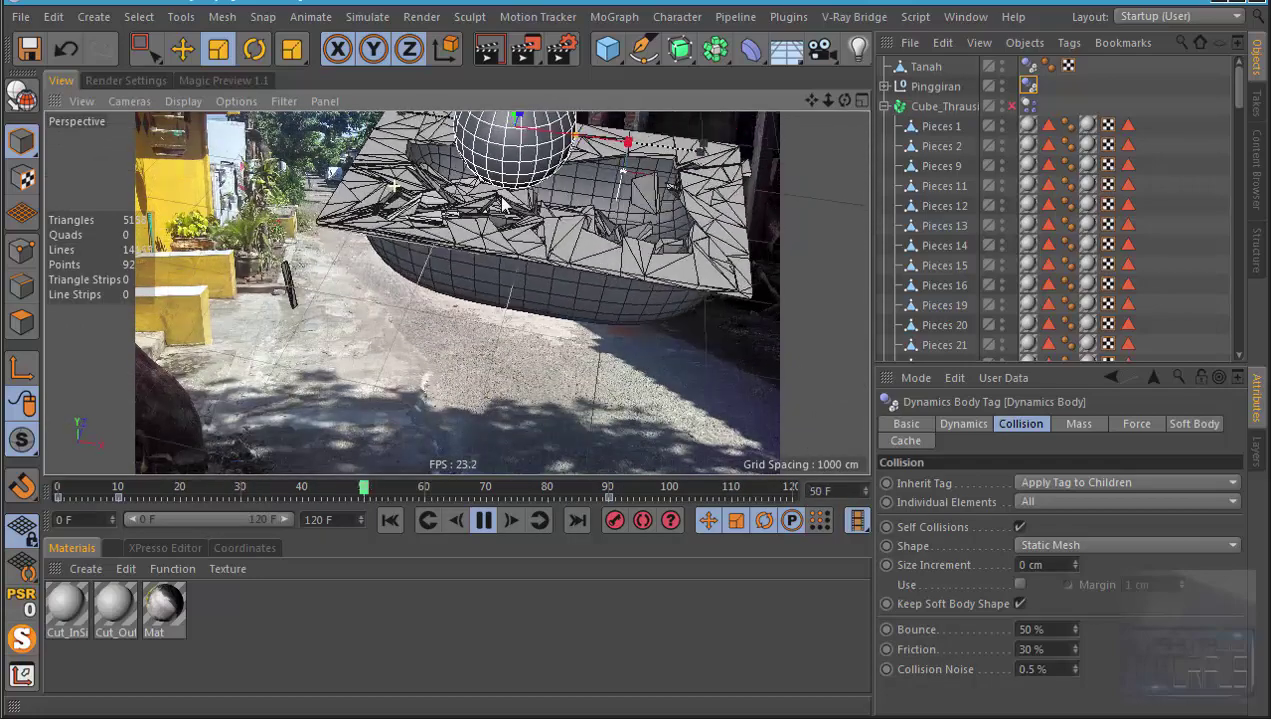
{"action": "left_click", "coordinate": [483, 520]}
{"action": "left_click", "coordinate": [390, 520]}
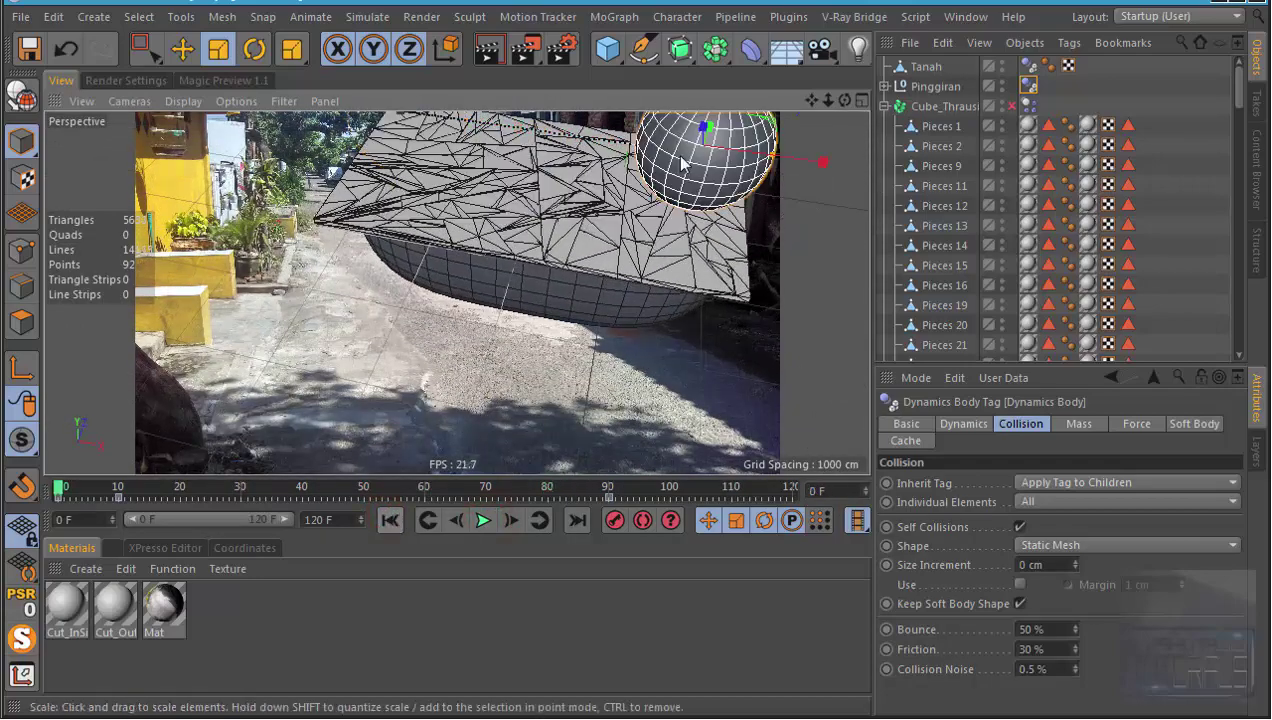
{"action": "left_click_drag", "start_coordinate": [683, 163], "coordinate": [649, 235], "text": "alt"}
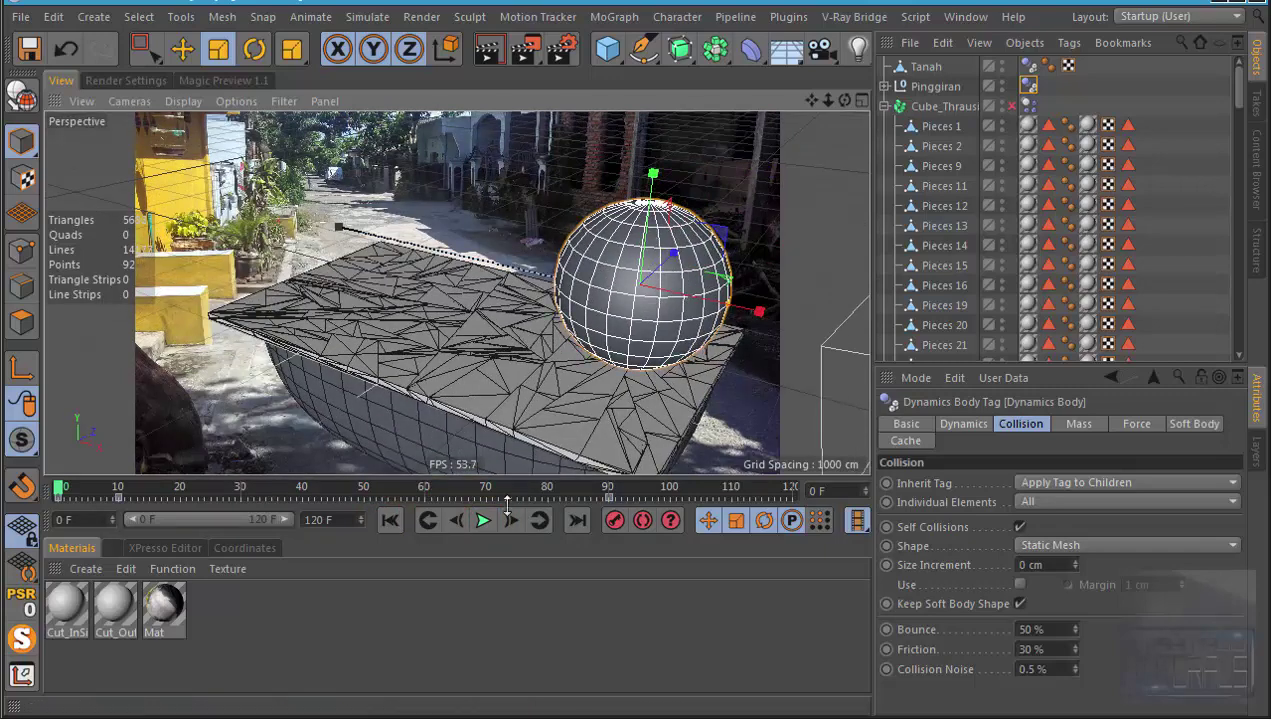
{"action": "left_click", "coordinate": [483, 520]}
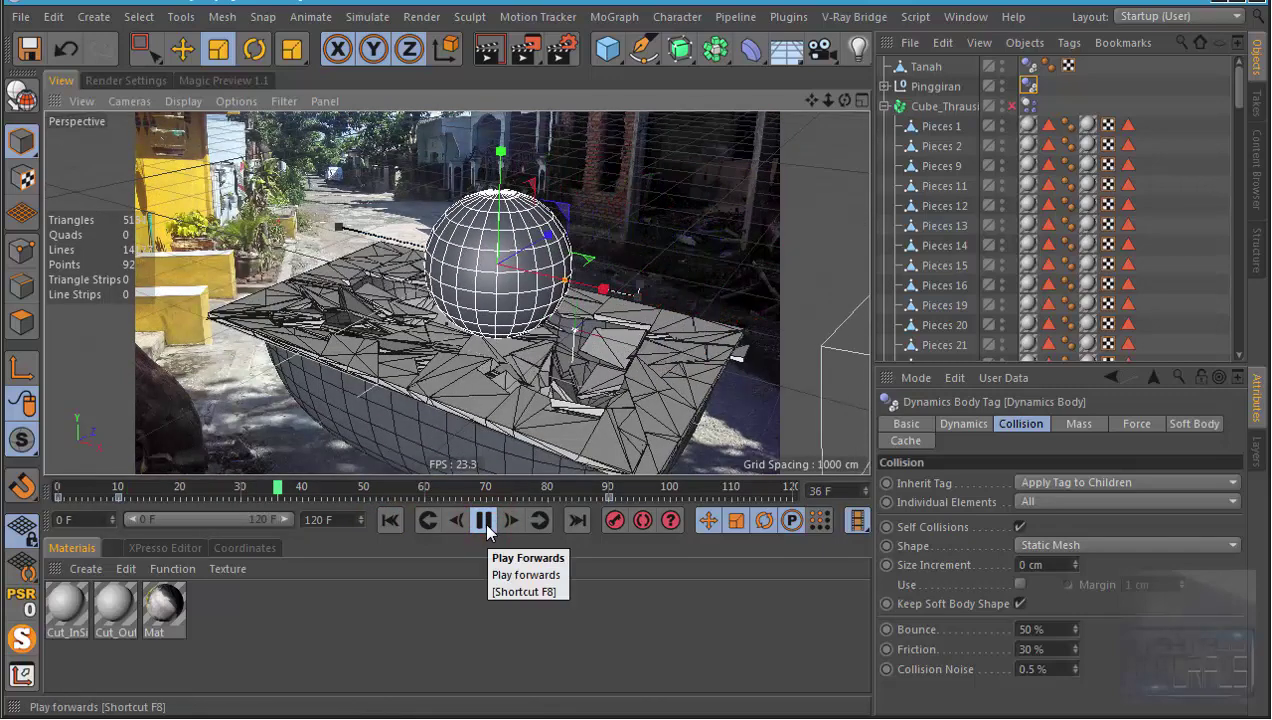
{"action": "left_click", "coordinate": [483, 520]}
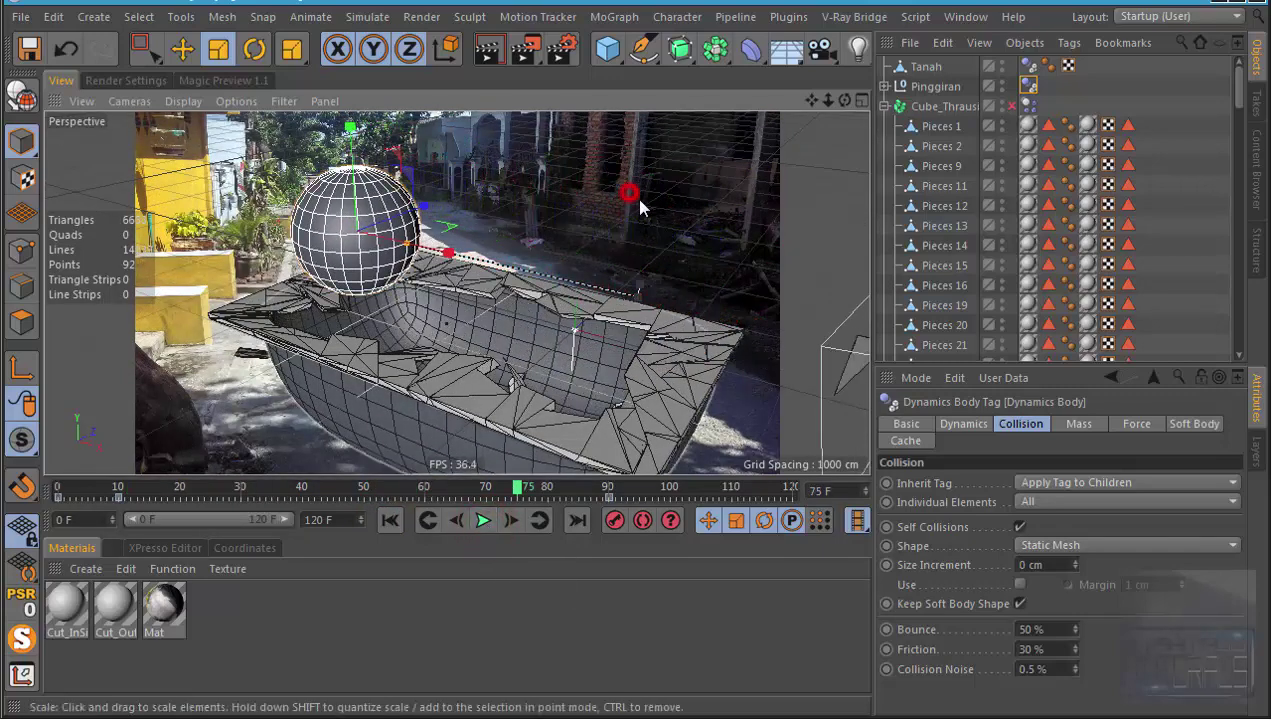
{"action": "left_click_drag", "start_coordinate": [640, 201], "coordinate": [662, 240], "text": "alt"}
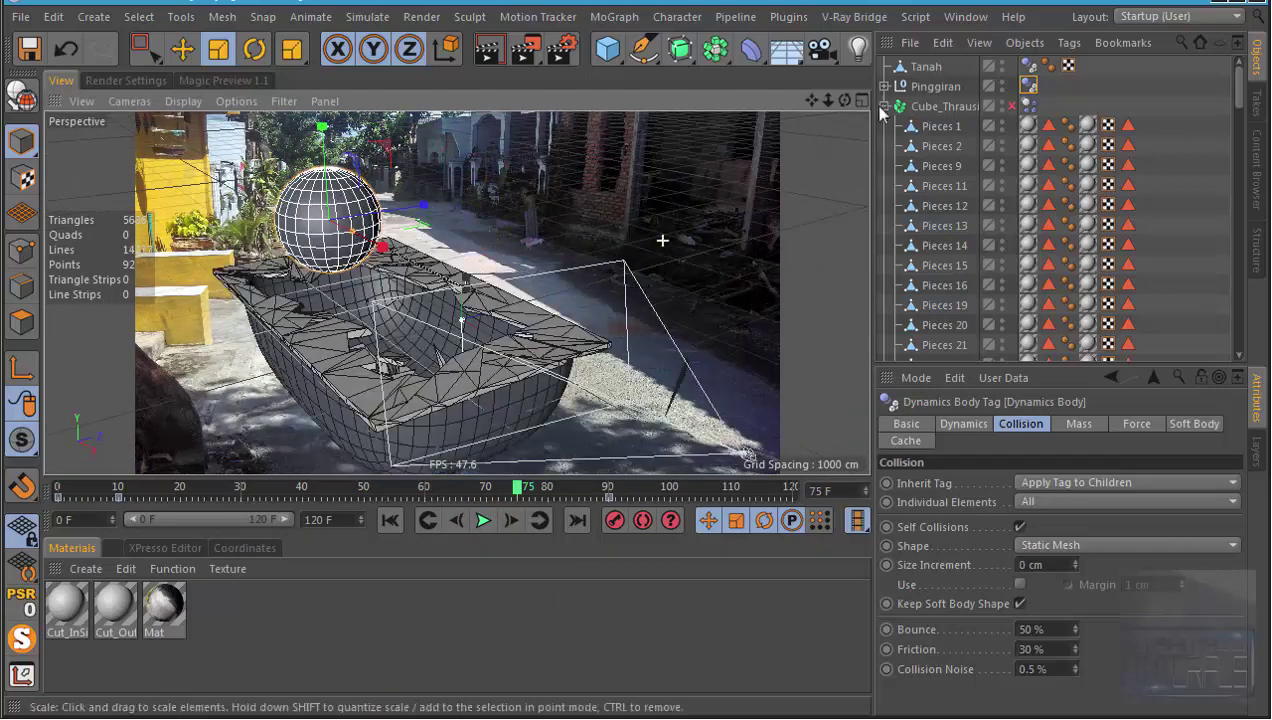
{"action": "left_click", "coordinate": [883, 106]}
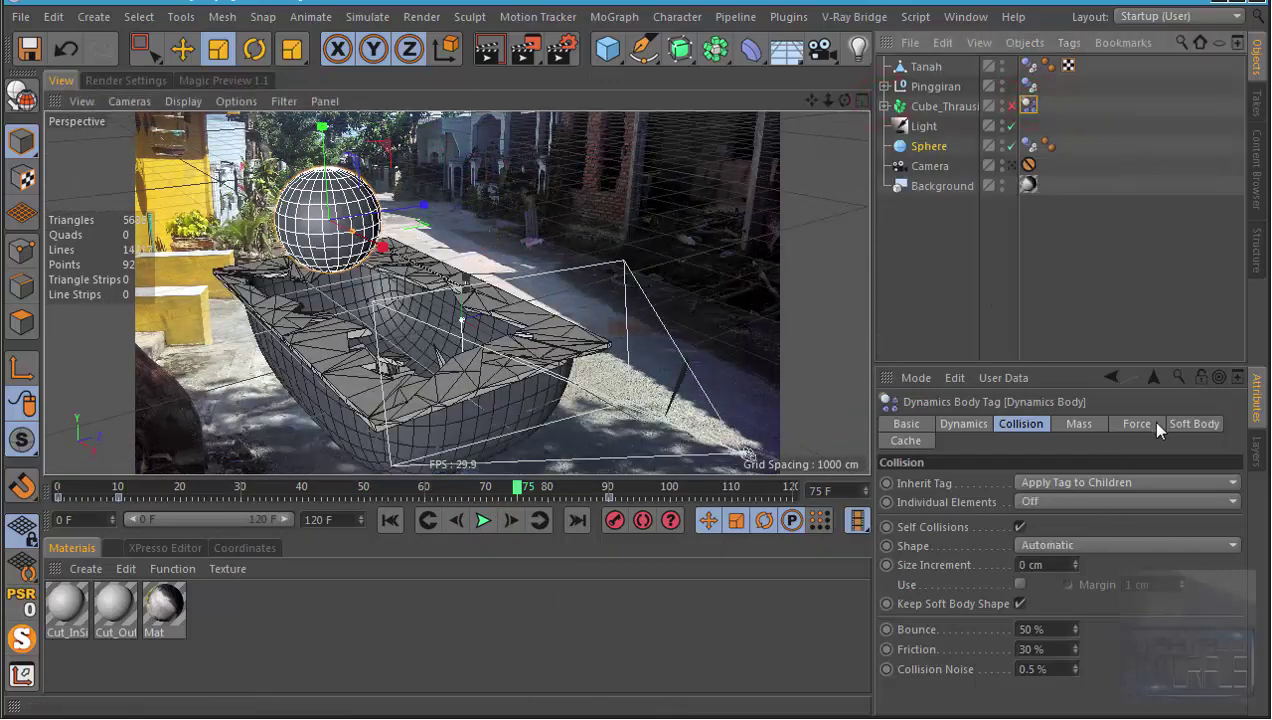
{"action": "left_click", "coordinate": [906, 441]}
{"action": "left_click", "coordinate": [1142, 522]}
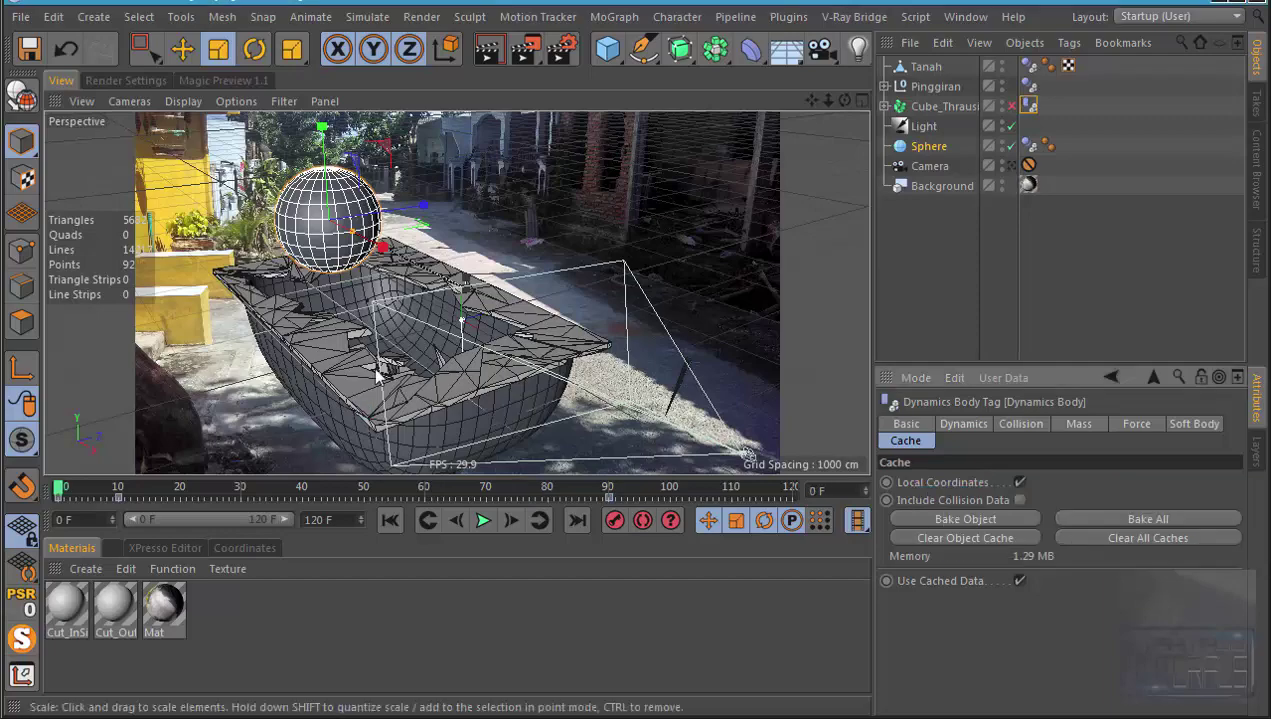
{"action": "scroll", "coordinate": [642, 328], "scroll_direction": "up", "scroll_amount": 2}
{"action": "scroll", "coordinate": [642, 328], "scroll_direction": "up", "scroll_amount": 2}
{"action": "mouse_move", "coordinate": [642, 328]}
{"action": "left_mouse_down", "text": "alt"}
{"action": "mouse_move", "coordinate": [406, 388]}
{"action": "mouse_move", "coordinate": [683, 304]}
{"action": "mouse_move", "coordinate": [673, 232]}
{"action": "mouse_move", "coordinate": [464, 404]}
{"action": "mouse_move", "coordinate": [475, 470]}
{"action": "left_mouse_up", "text": "alt"}
{"action": "left_click", "coordinate": [483, 520]}
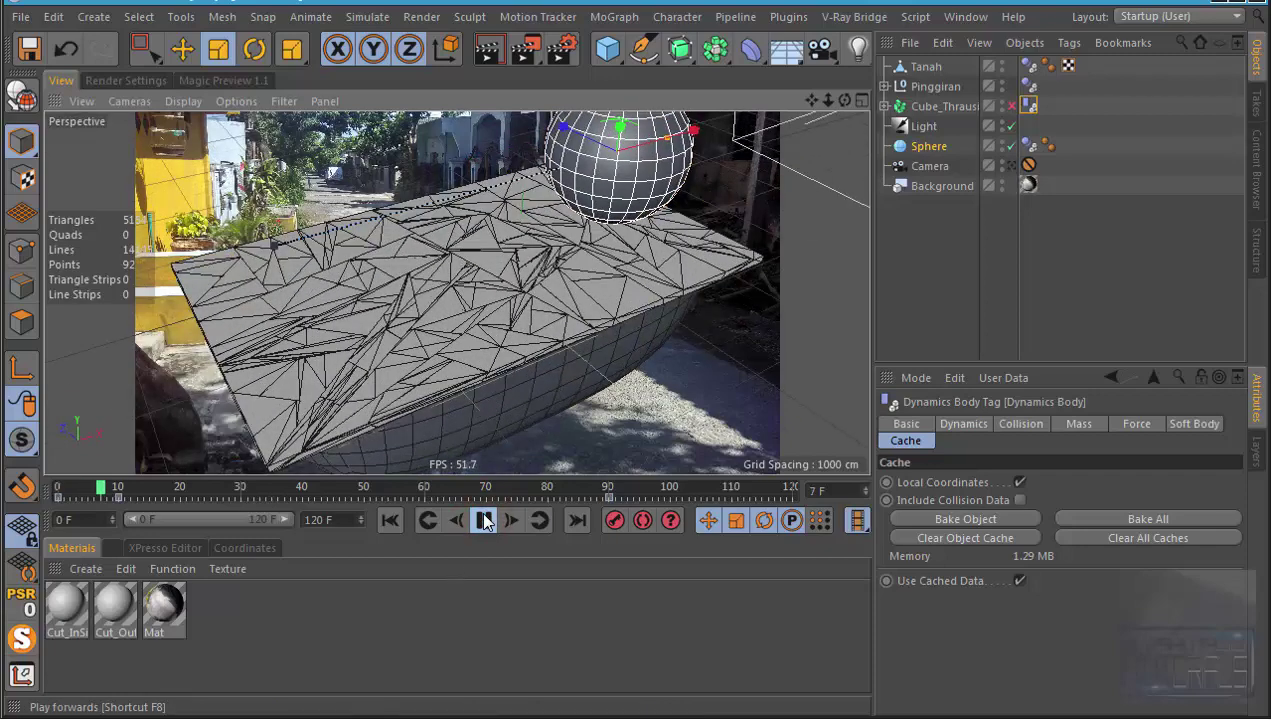
{"action": "mouse_move", "coordinate": [490, 390]}
{"action": "left_mouse_down", "text": "alt"}
{"action": "mouse_move", "coordinate": [502, 285]}
{"action": "mouse_move", "coordinate": [533, 434]}
{"action": "left_mouse_up", "text": "alt"}
{"action": "left_click", "coordinate": [390, 520]}
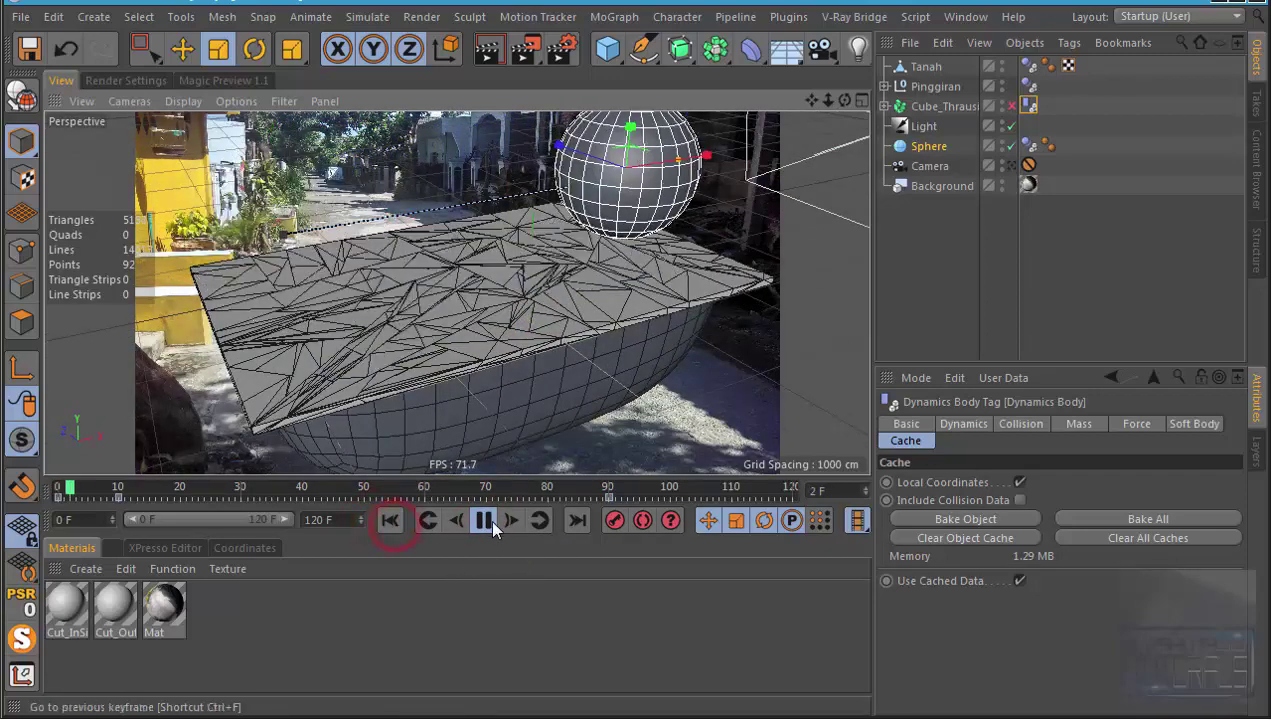
{"action": "left_click", "coordinate": [483, 520]}
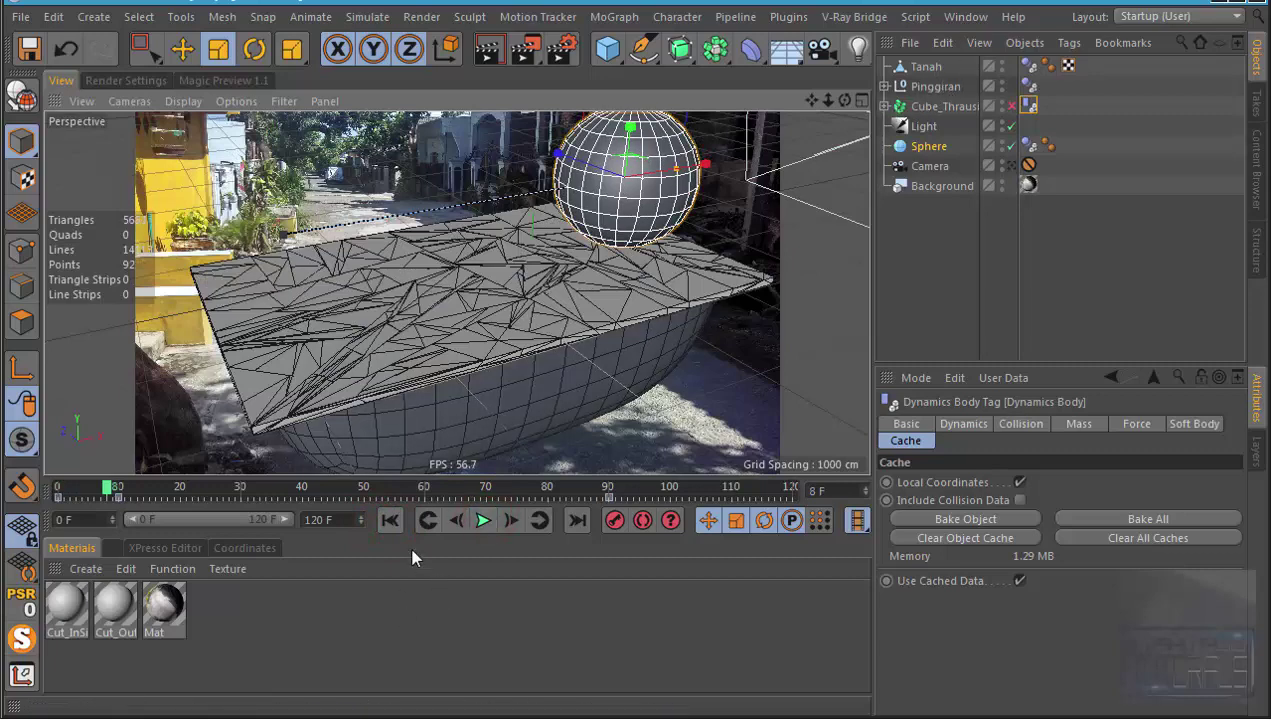
{"action": "left_click", "coordinate": [390, 520]}
{"action": "left_click", "coordinate": [484, 520]}
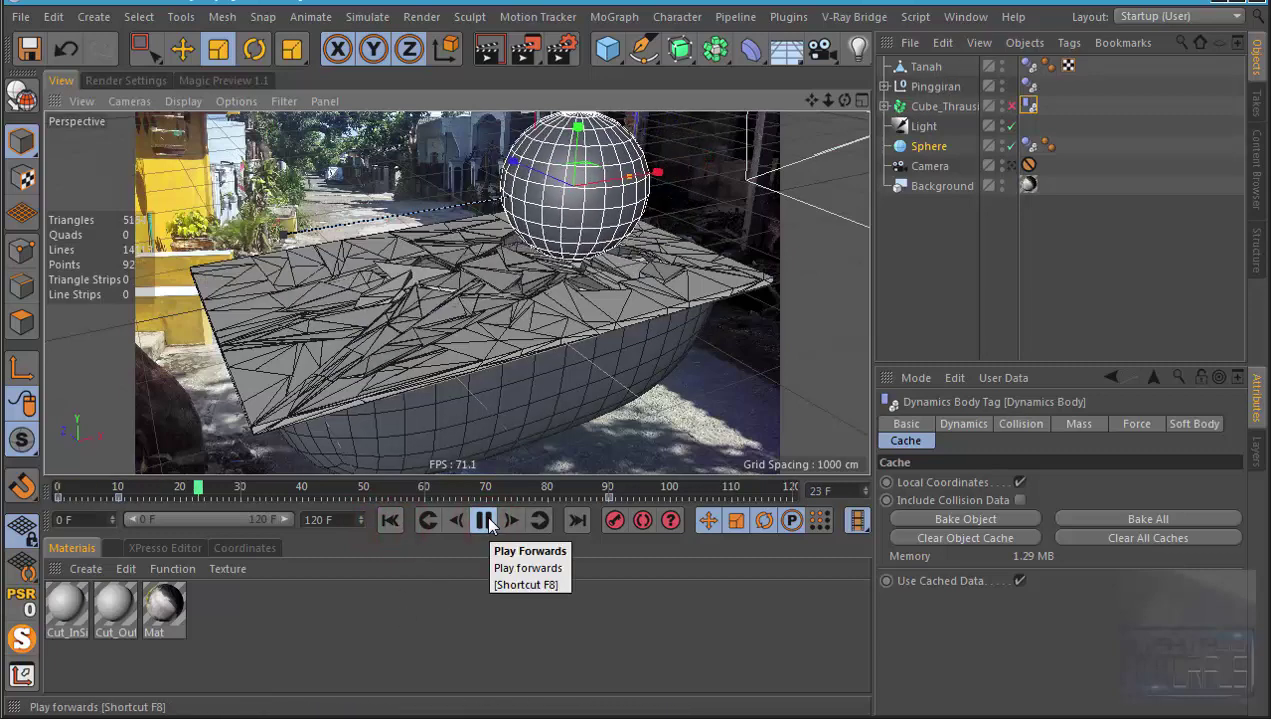
{"action": "left_click", "coordinate": [484, 520]}
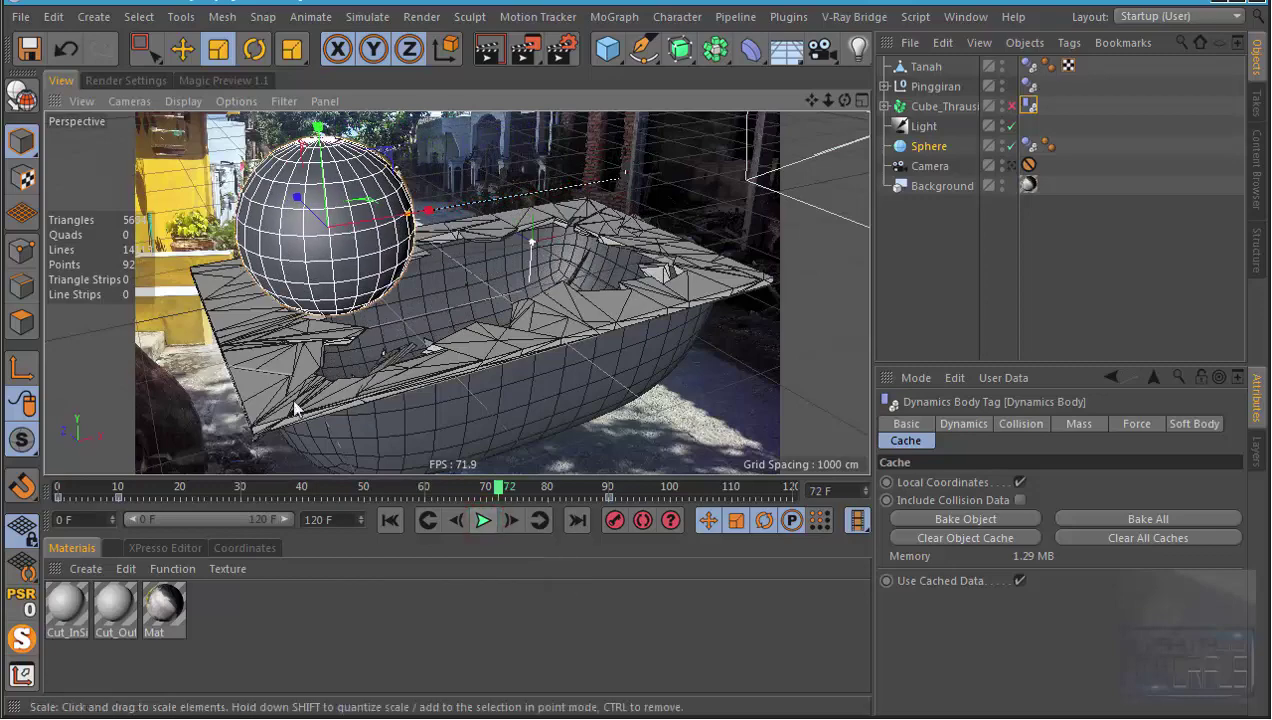
{"action": "left_click_drag", "start_coordinate": [560, 300], "coordinate": [640, 280], "text": "alt"}
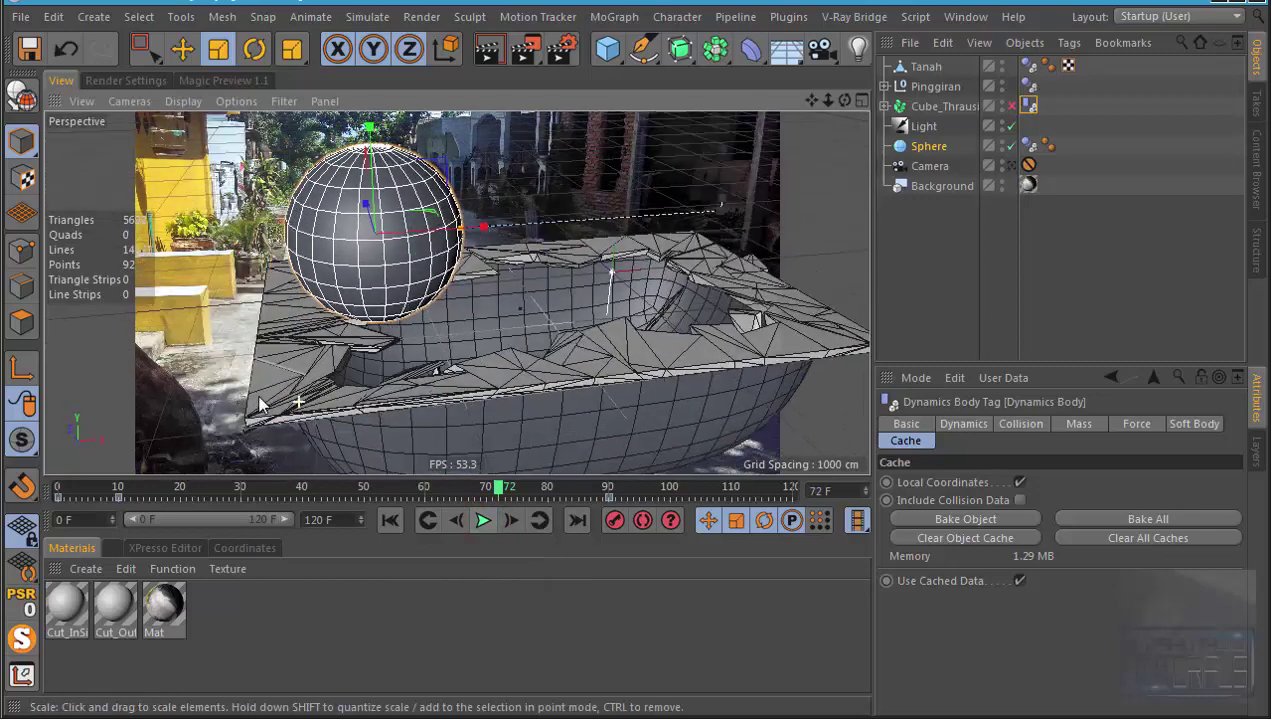
{"action": "left_click", "coordinate": [424, 520]}
{"action": "left_click", "coordinate": [472, 519]}
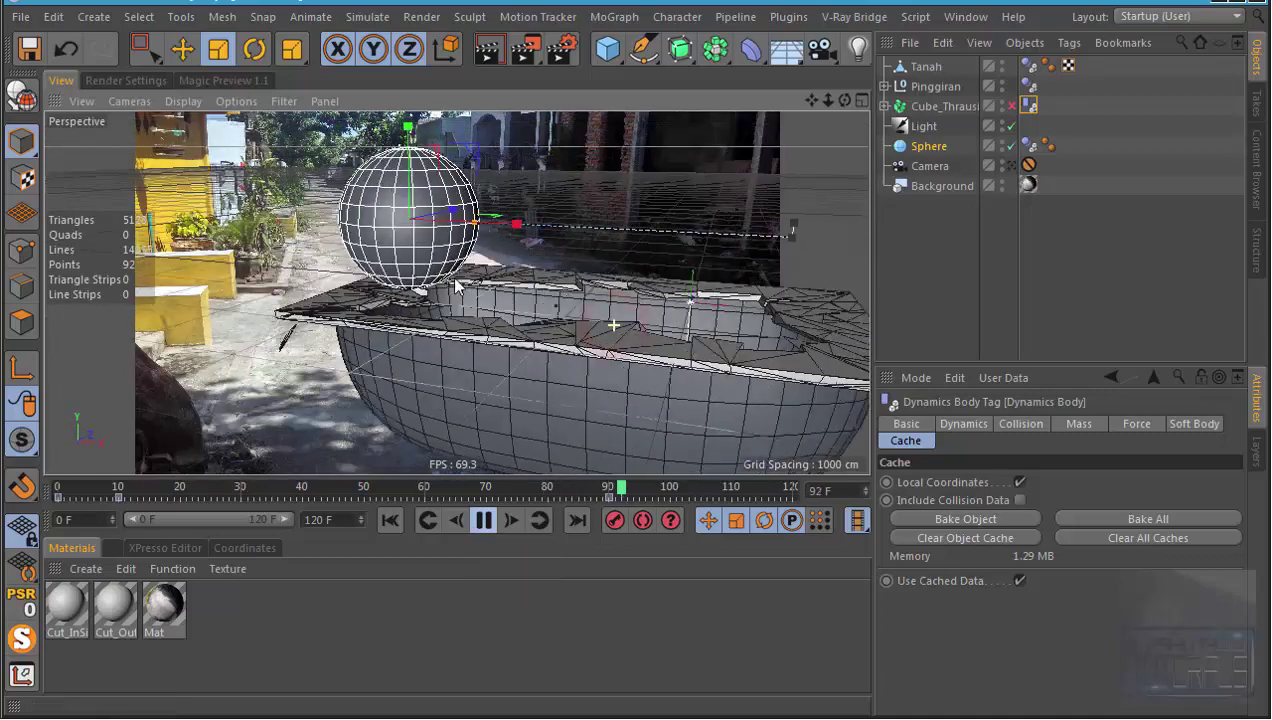
{"action": "mouse_move", "coordinate": [455, 285]}
{"action": "left_mouse_down", "text": "alt"}
{"action": "mouse_move", "coordinate": [668, 280]}
{"action": "mouse_move", "coordinate": [624, 301]}
{"action": "left_mouse_up", "text": "alt"}
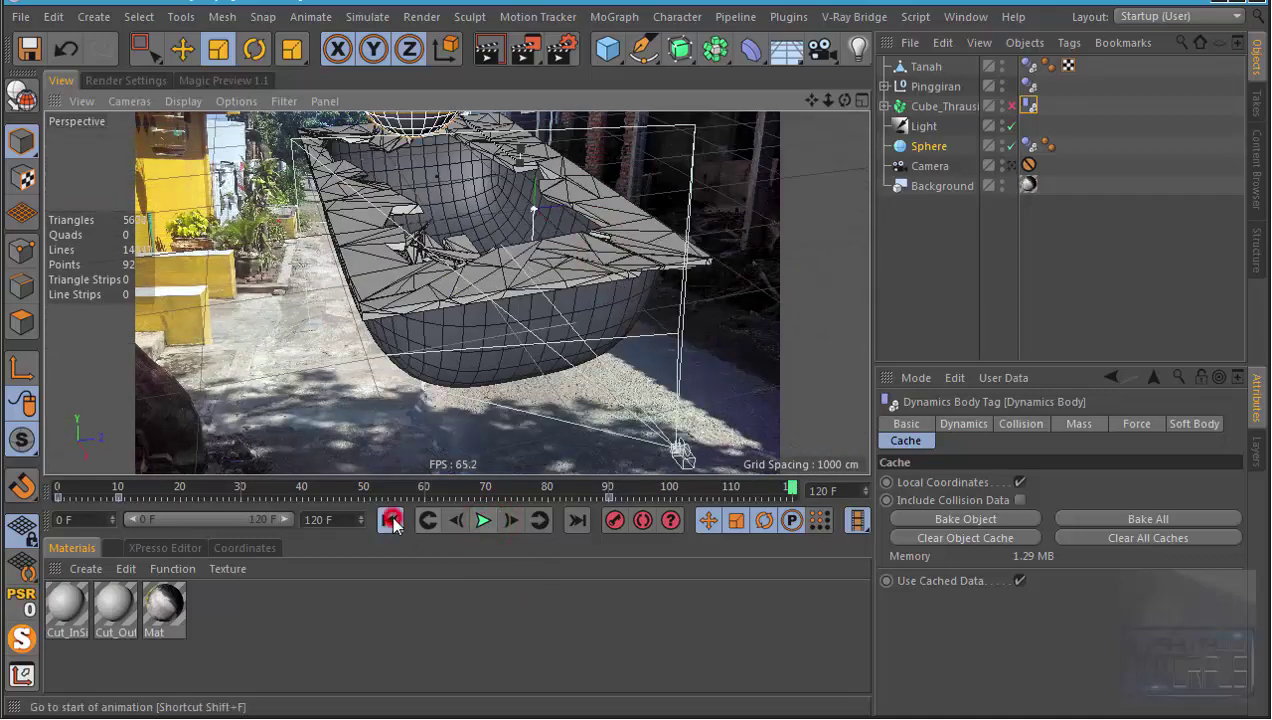
{"action": "left_click", "coordinate": [393, 524]}
{"action": "scroll", "coordinate": [600, 230], "scroll_direction": "up", "scroll_amount": 3}
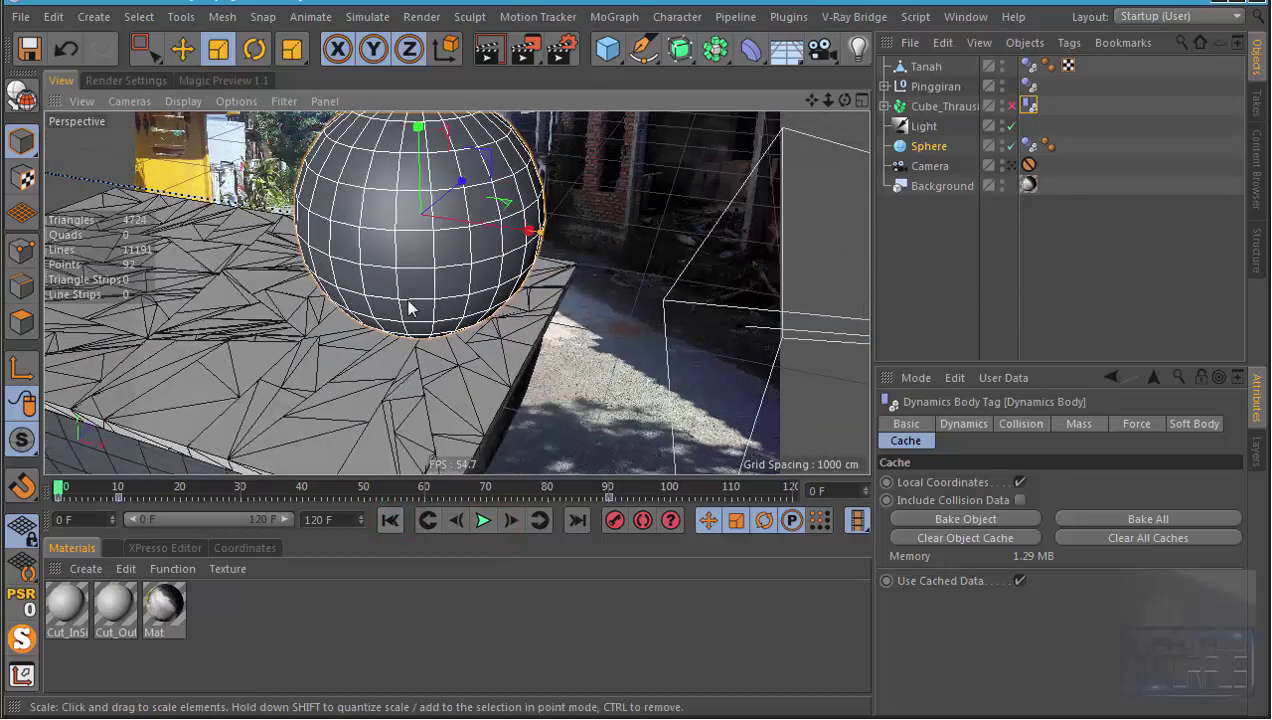
{"action": "left_click_drag", "start_coordinate": [408, 307], "coordinate": [370, 366], "text": "alt"}
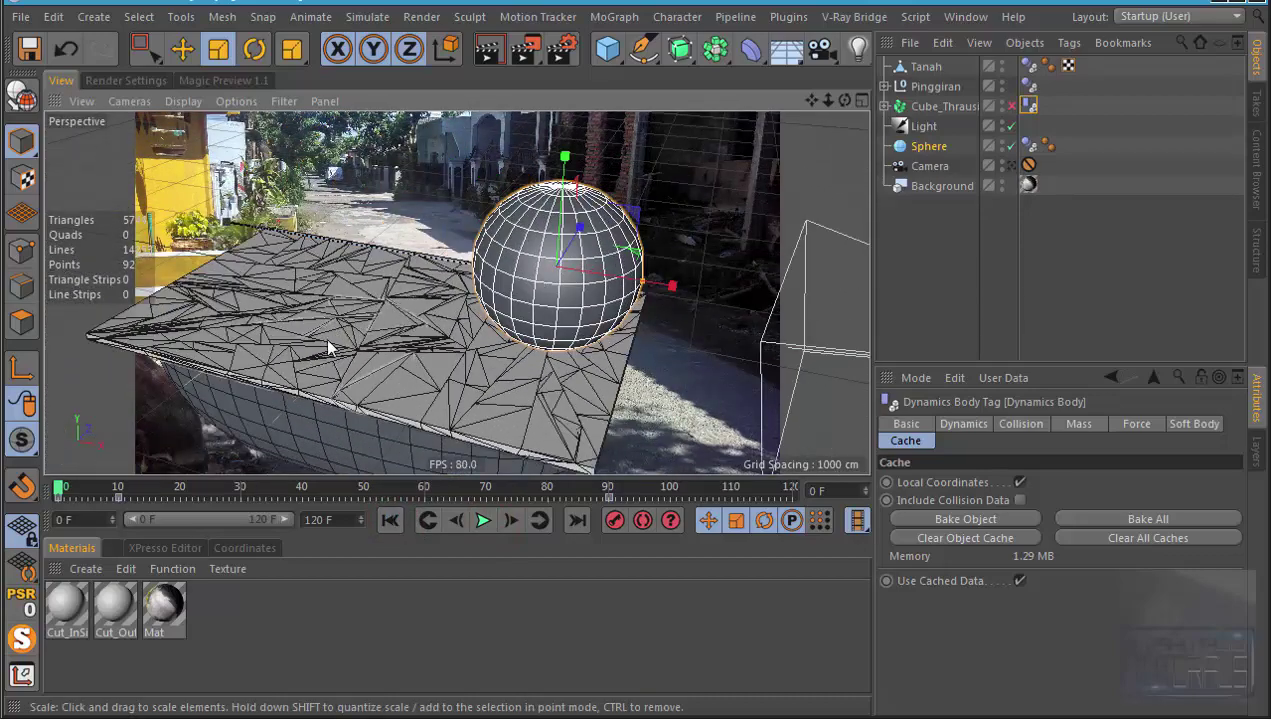
Step: Disable the Sphere and play the simulation, pausing at frame 48
{"action": "left_click", "coordinate": [1012, 145]}
{"action": "left_click", "coordinate": [483, 520]}
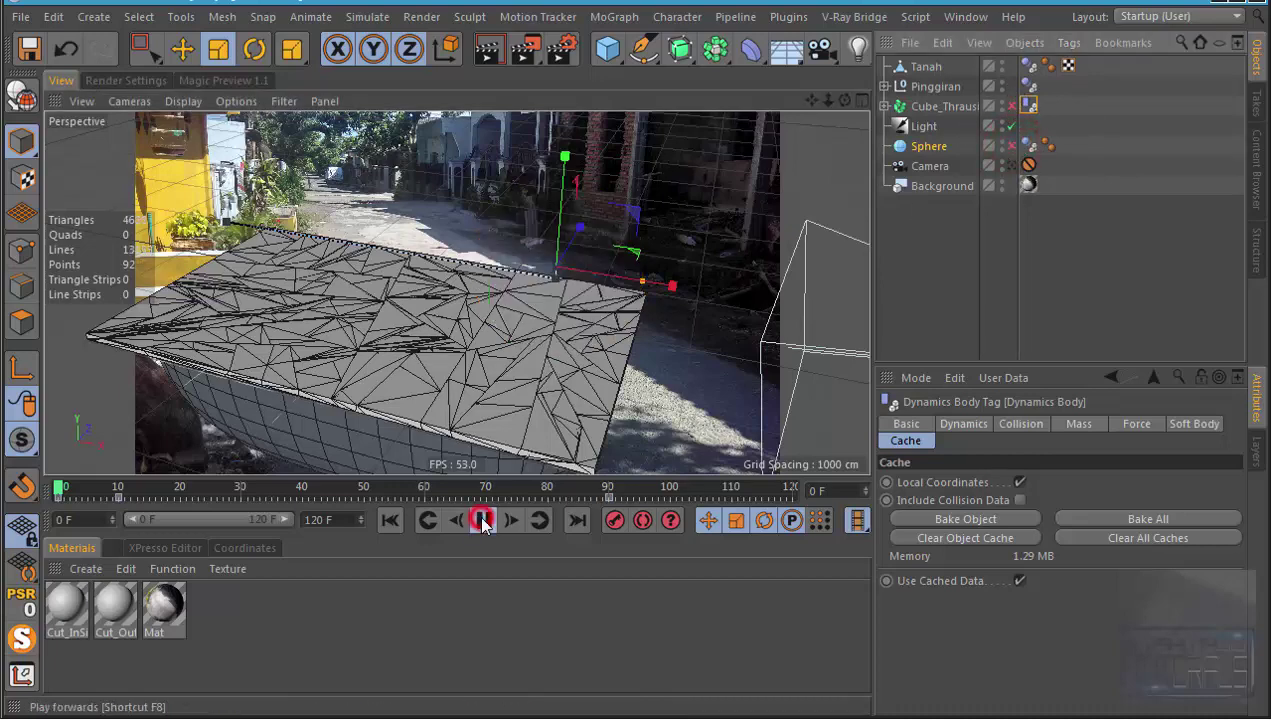
{"action": "left_click", "coordinate": [483, 520]}
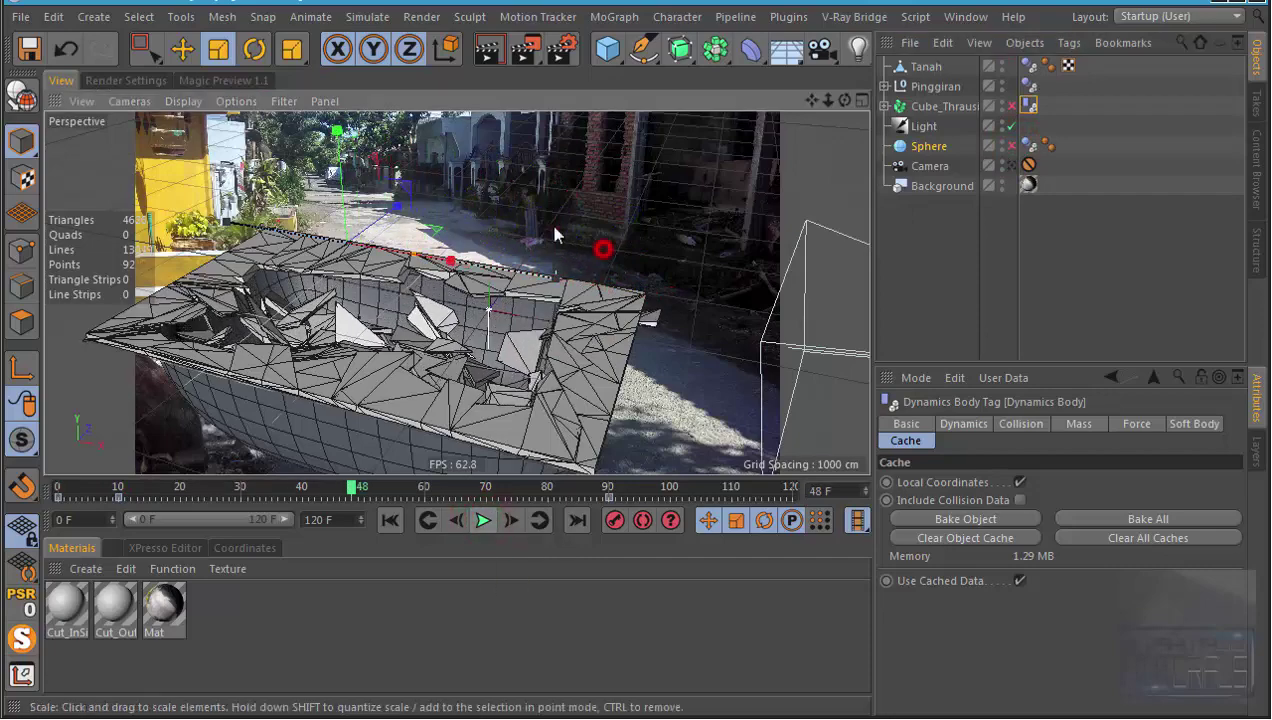
{"action": "left_click_drag", "start_coordinate": [554, 232], "coordinate": [483, 243], "text": "alt"}
Step: View through the scene Camera and expand Cube_Thrausi to list its pieces
{"action": "left_click", "coordinate": [1010, 166]}
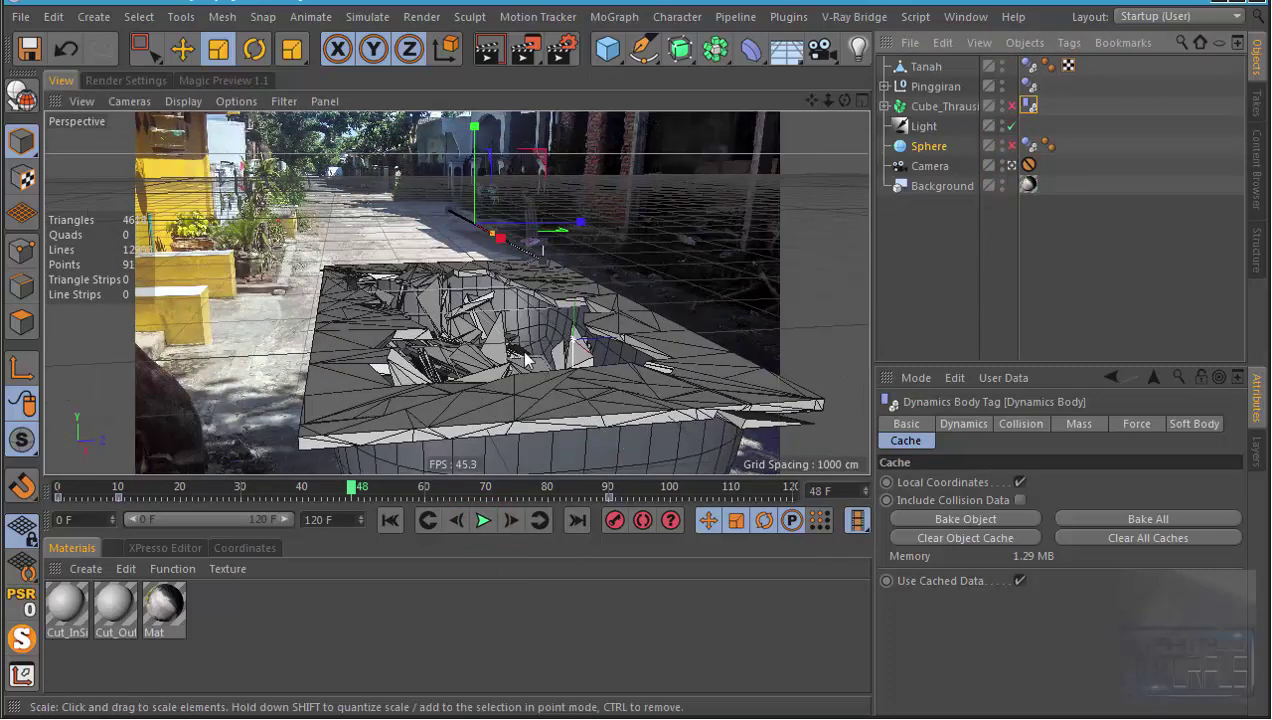
{"action": "left_click", "coordinate": [884, 106]}
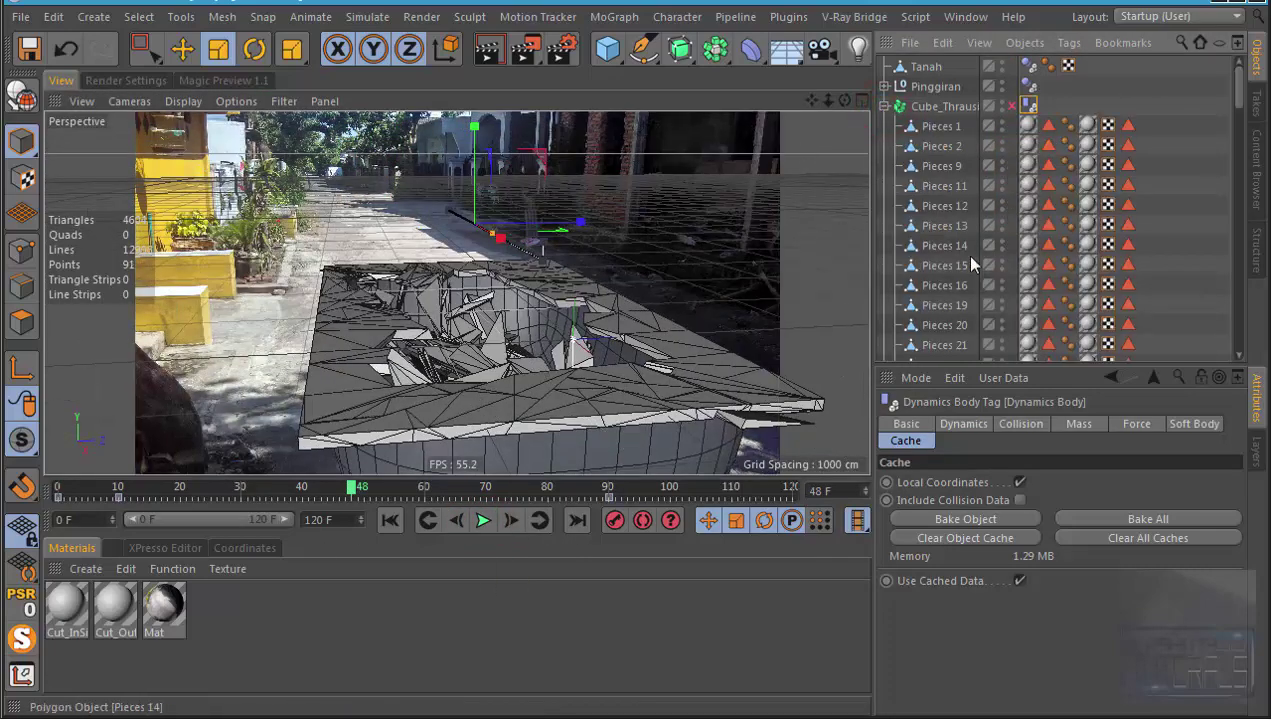
{"action": "scroll", "coordinate": [950, 240], "scroll_direction": "down", "scroll_amount": 10}
{"action": "scroll", "coordinate": [974, 322], "scroll_direction": "down", "scroll_amount": 5}
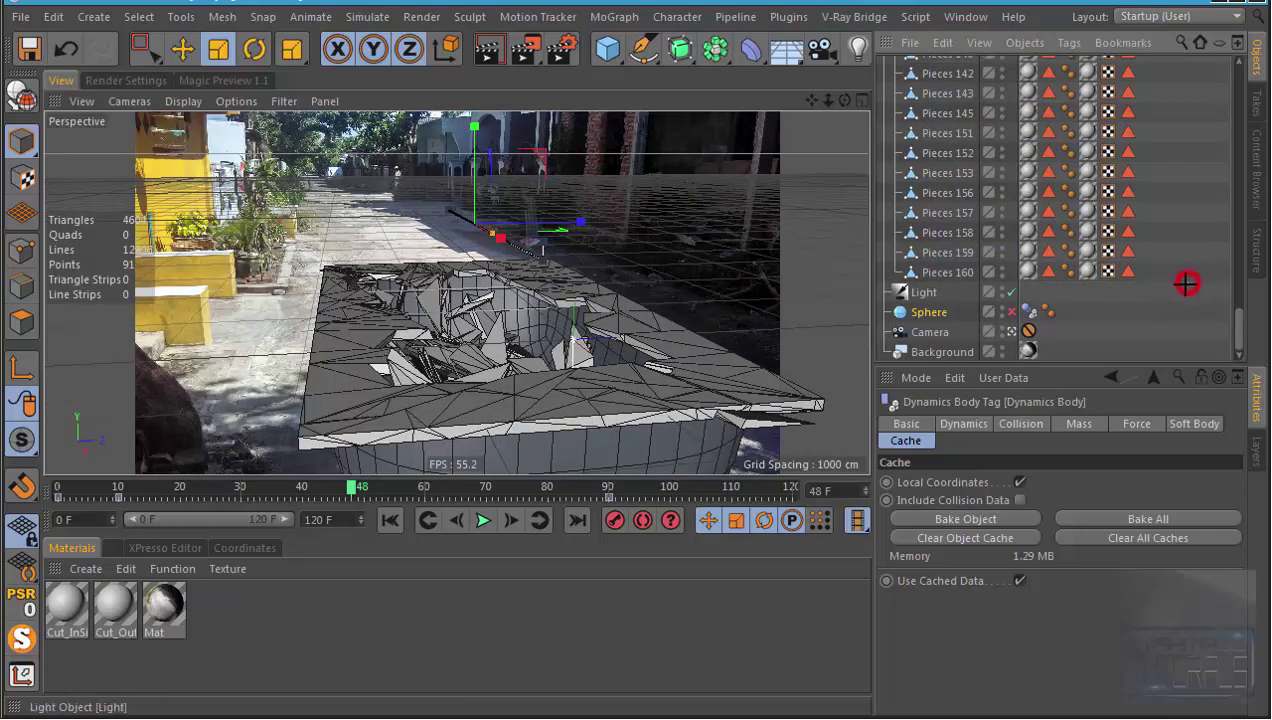
{"action": "scroll", "coordinate": [1035, 70], "scroll_direction": "up", "scroll_amount": 3}
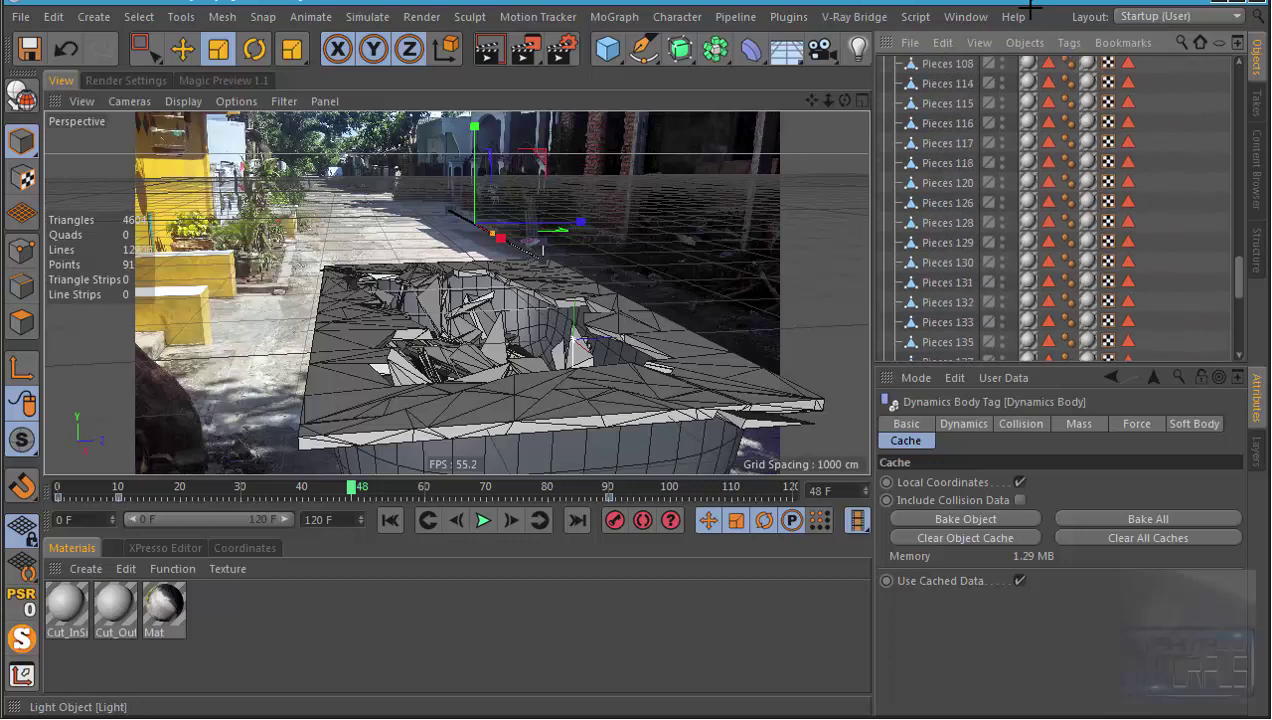
Step: Delete all tags from the fractured cube's pieces
{"action": "scroll", "coordinate": [1035, 70], "scroll_direction": "up", "scroll_amount": 5}
{"action": "scroll", "coordinate": [1000, 210], "scroll_direction": "up", "scroll_amount": 3}
{"action": "scroll", "coordinate": [1000, 210], "scroll_direction": "up", "scroll_amount": 3}
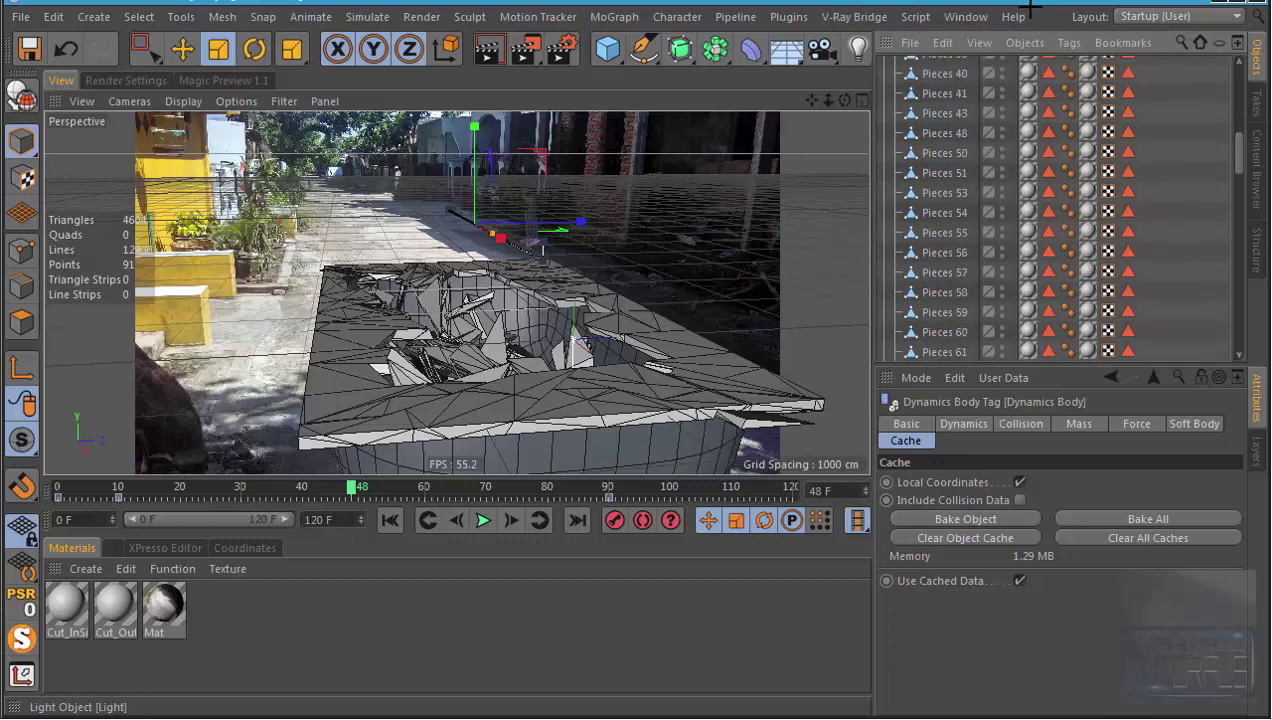
{"action": "scroll", "coordinate": [1000, 210], "scroll_direction": "up", "scroll_amount": 3}
{"action": "scroll", "coordinate": [1000, 210], "scroll_direction": "up", "scroll_amount": 2}
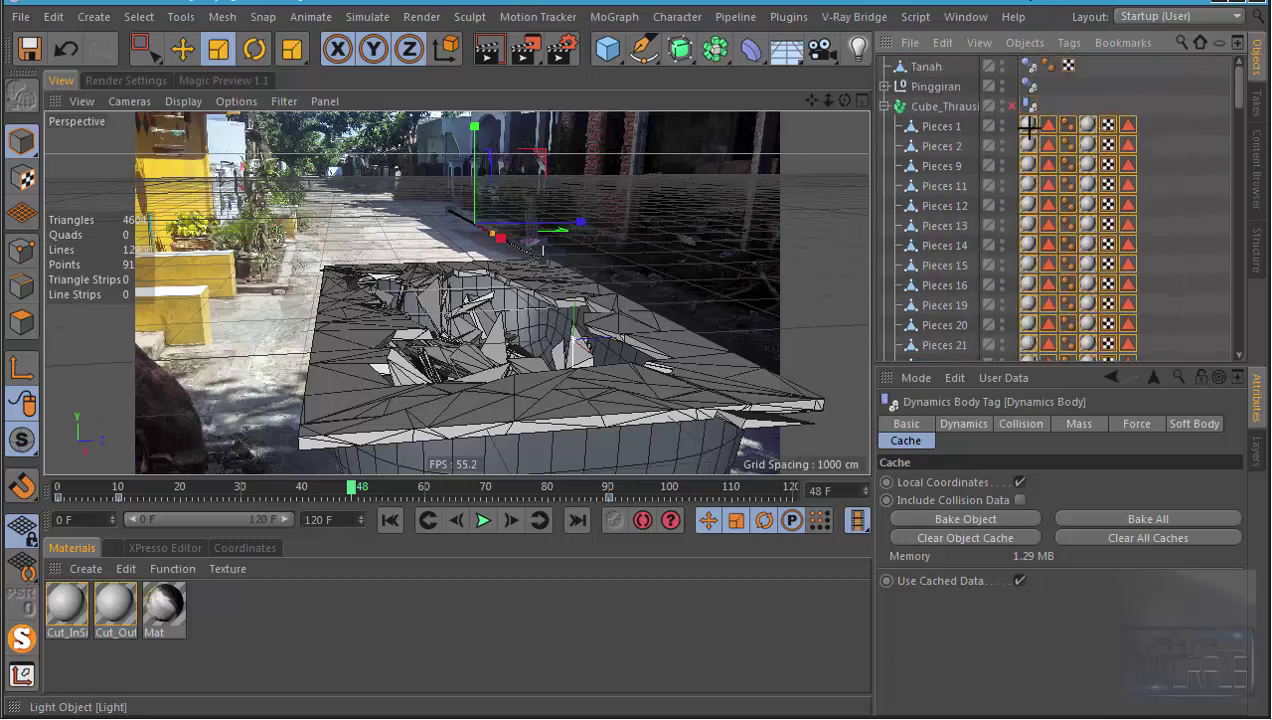
{"action": "left_click_drag", "start_coordinate": [1030, 8], "coordinate": [1025, 122]}
{"action": "key", "text": "Delete"}
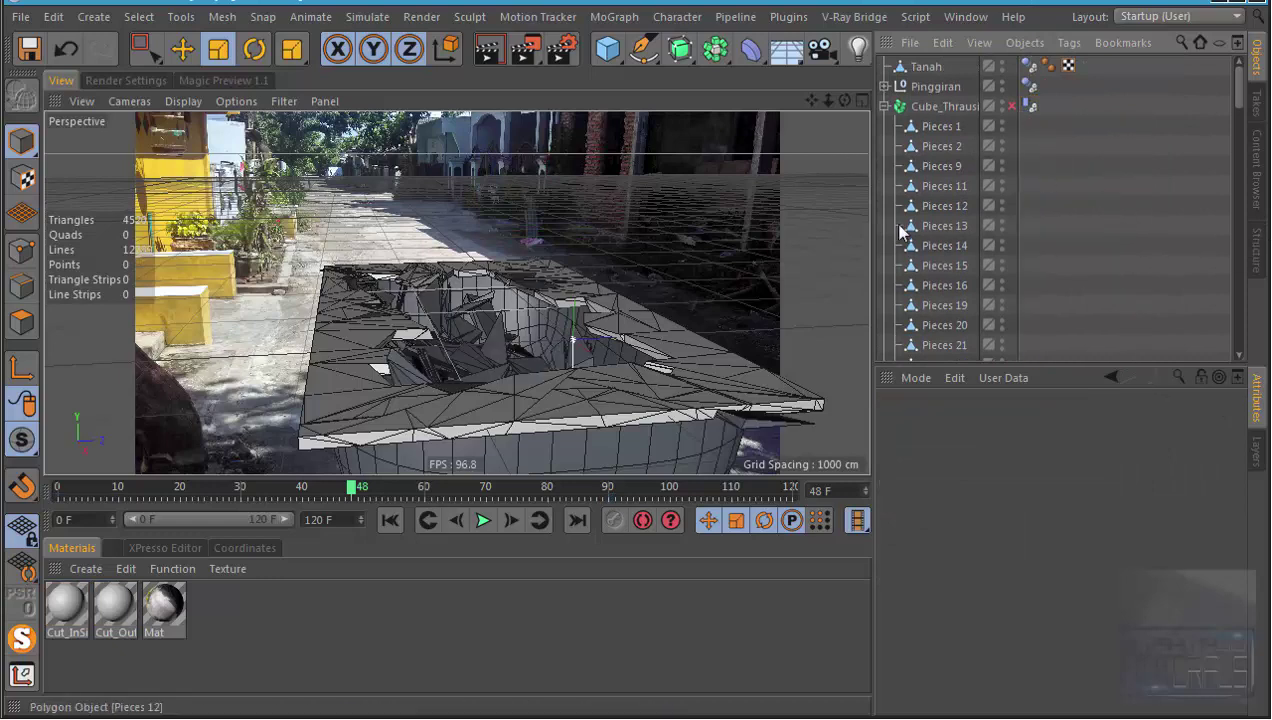
Step: Expand Pinggiran and delete all tags from its pieces
{"action": "left_click", "coordinate": [884, 87]}
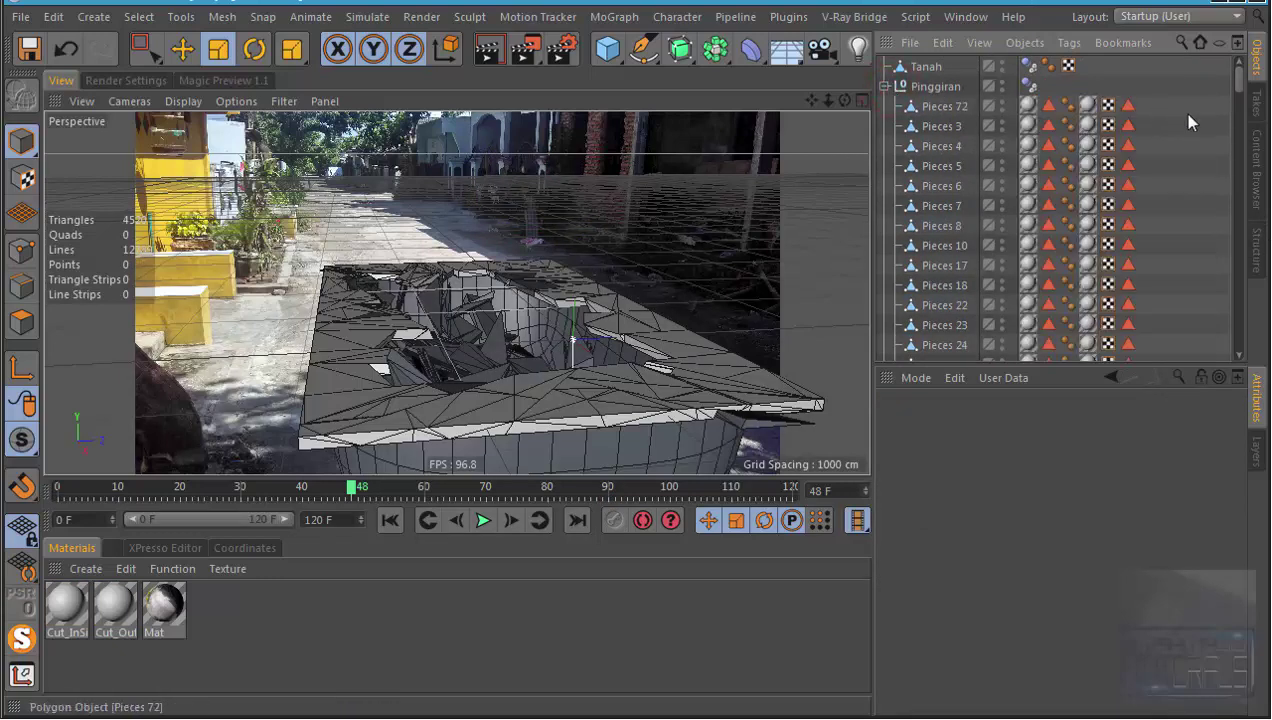
{"action": "scroll", "coordinate": [1060, 210], "scroll_direction": "down", "scroll_amount": 3}
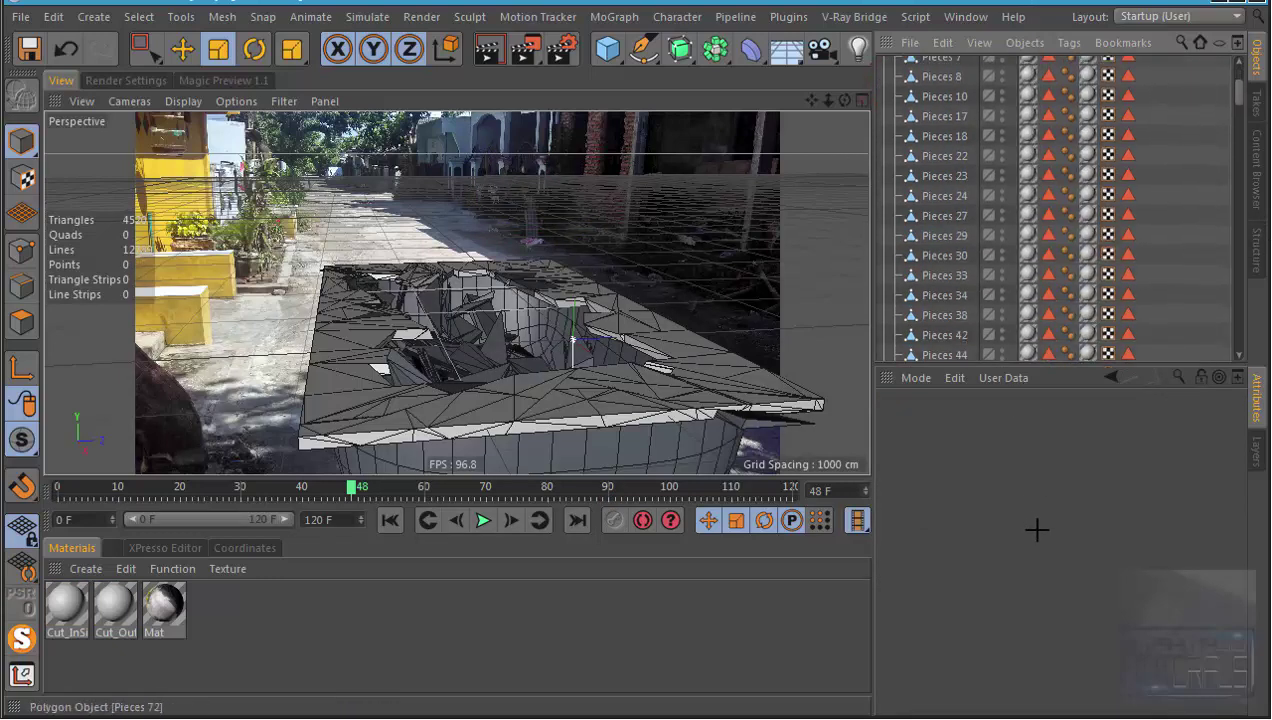
{"action": "scroll", "coordinate": [1060, 210], "scroll_direction": "down", "scroll_amount": 3}
{"action": "scroll", "coordinate": [1060, 210], "scroll_direction": "down", "scroll_amount": 2}
{"action": "scroll", "coordinate": [1060, 210], "scroll_direction": "down", "scroll_amount": 2}
{"action": "scroll", "coordinate": [1060, 210], "scroll_direction": "down", "scroll_amount": 3}
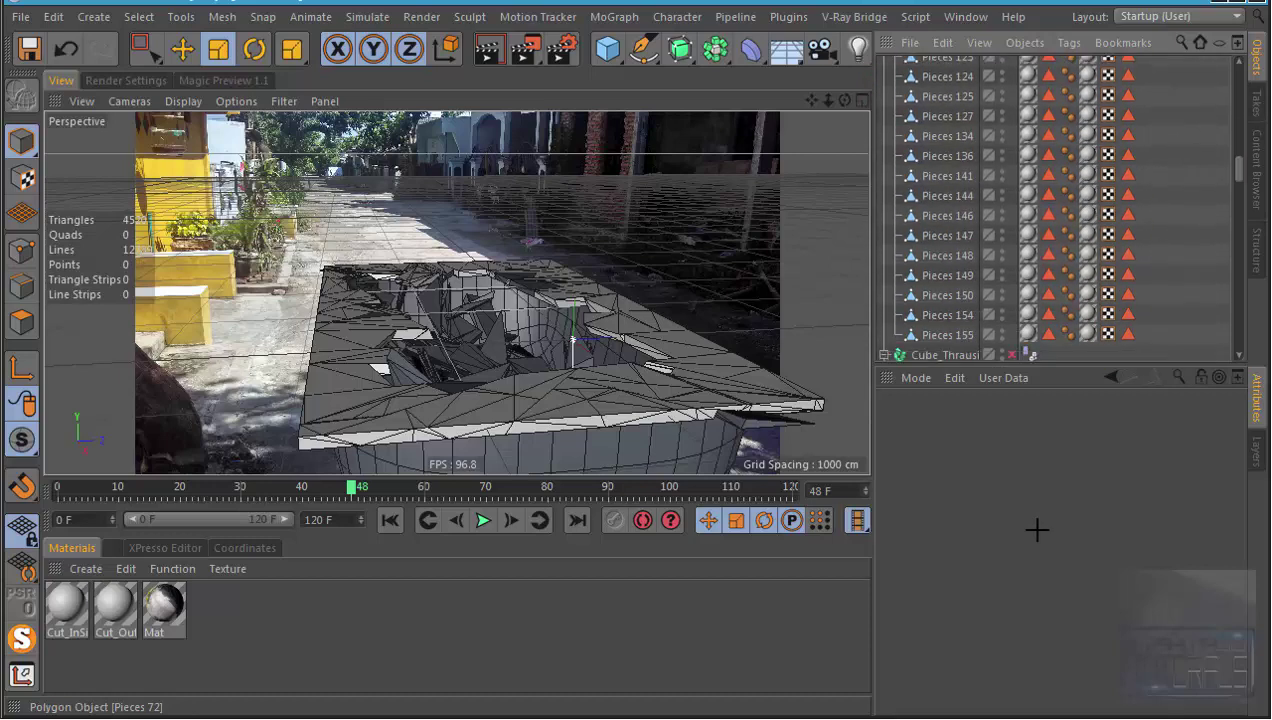
{"action": "mouse_move", "coordinate": [1181, 186]}
{"action": "left_mouse_down"}
{"action": "mouse_move", "coordinate": [1047, 160]}
{"action": "mouse_move", "coordinate": [1030, 127]}
{"action": "left_mouse_up"}
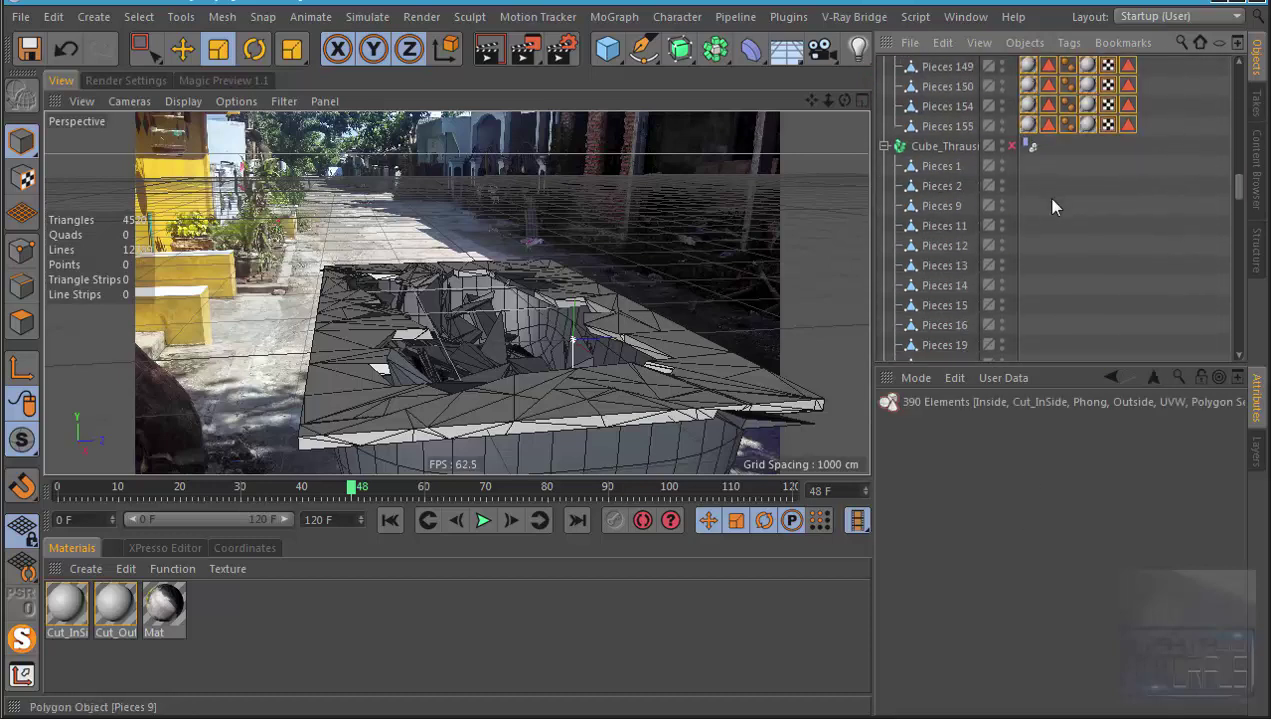
{"action": "key", "text": "Delete"}
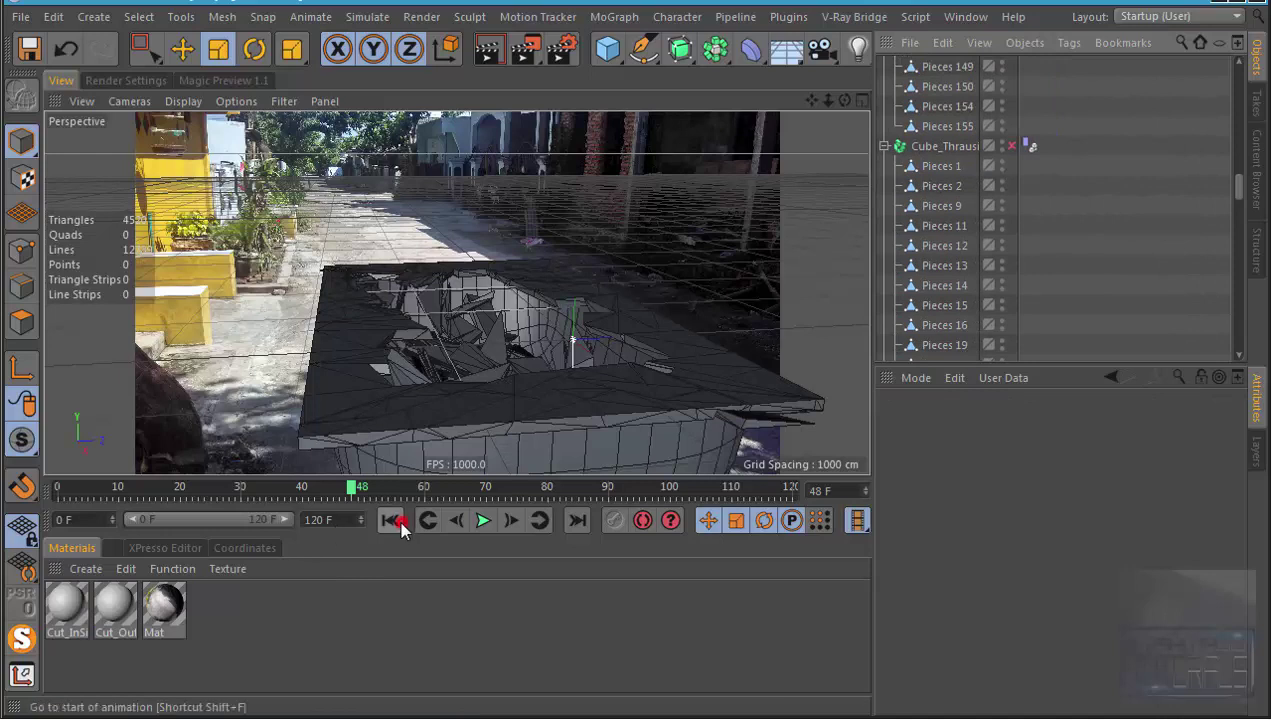
Step: Rewind the animation to frame 0 and select the Mat material
{"action": "left_click", "coordinate": [401, 522]}
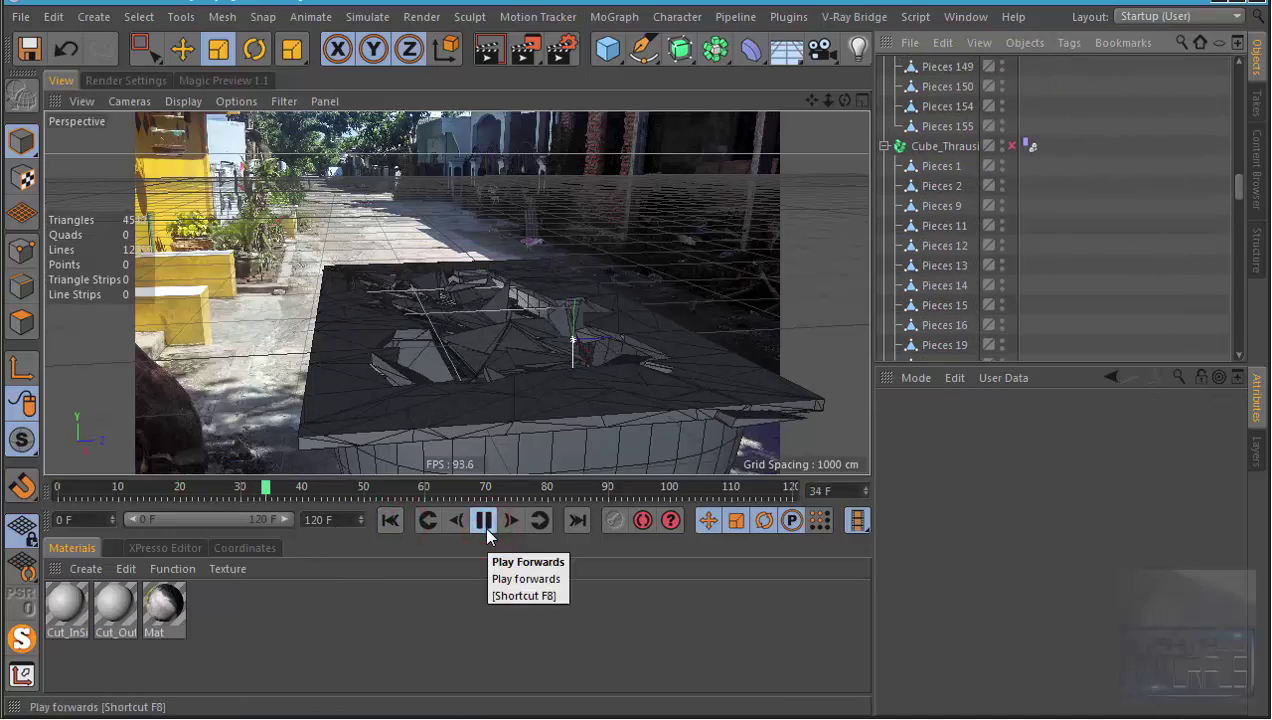
{"action": "left_click", "coordinate": [484, 520]}
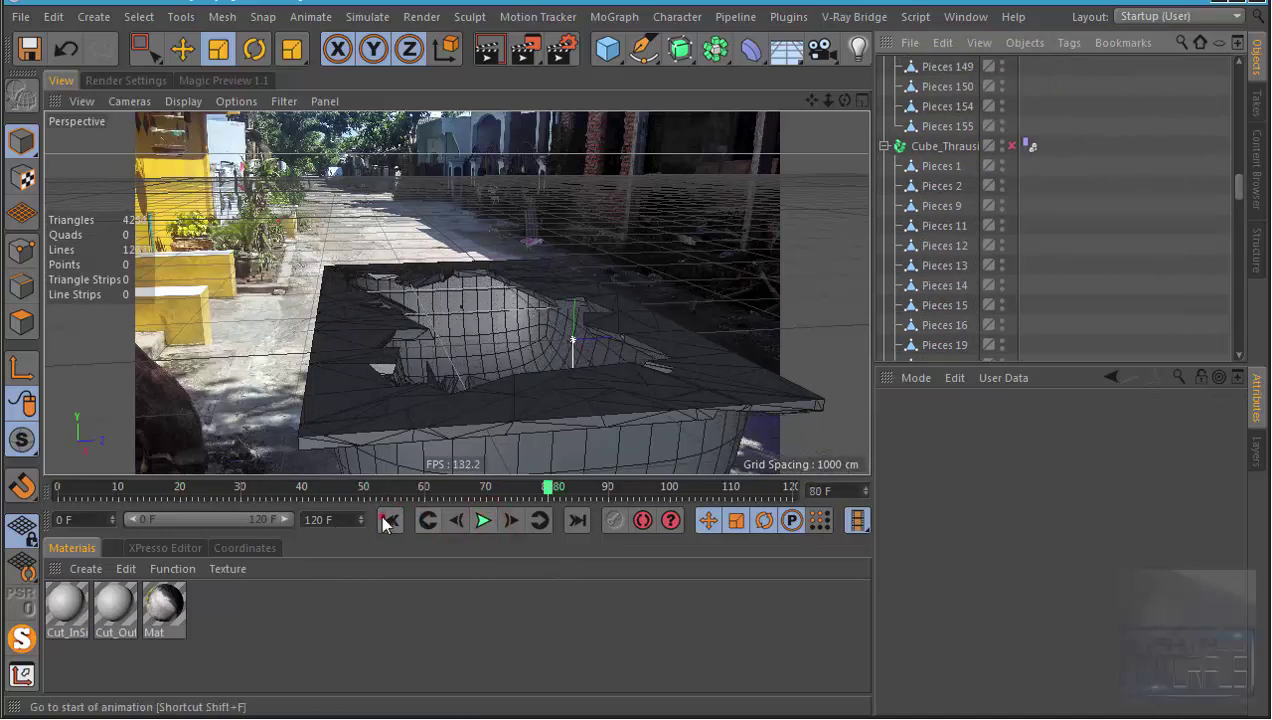
{"action": "left_click", "coordinate": [390, 520]}
{"action": "scroll", "coordinate": [1070, 198], "scroll_direction": "up", "scroll_amount": 10}
{"action": "scroll", "coordinate": [1065, 195], "scroll_direction": "up", "scroll_amount": 2}
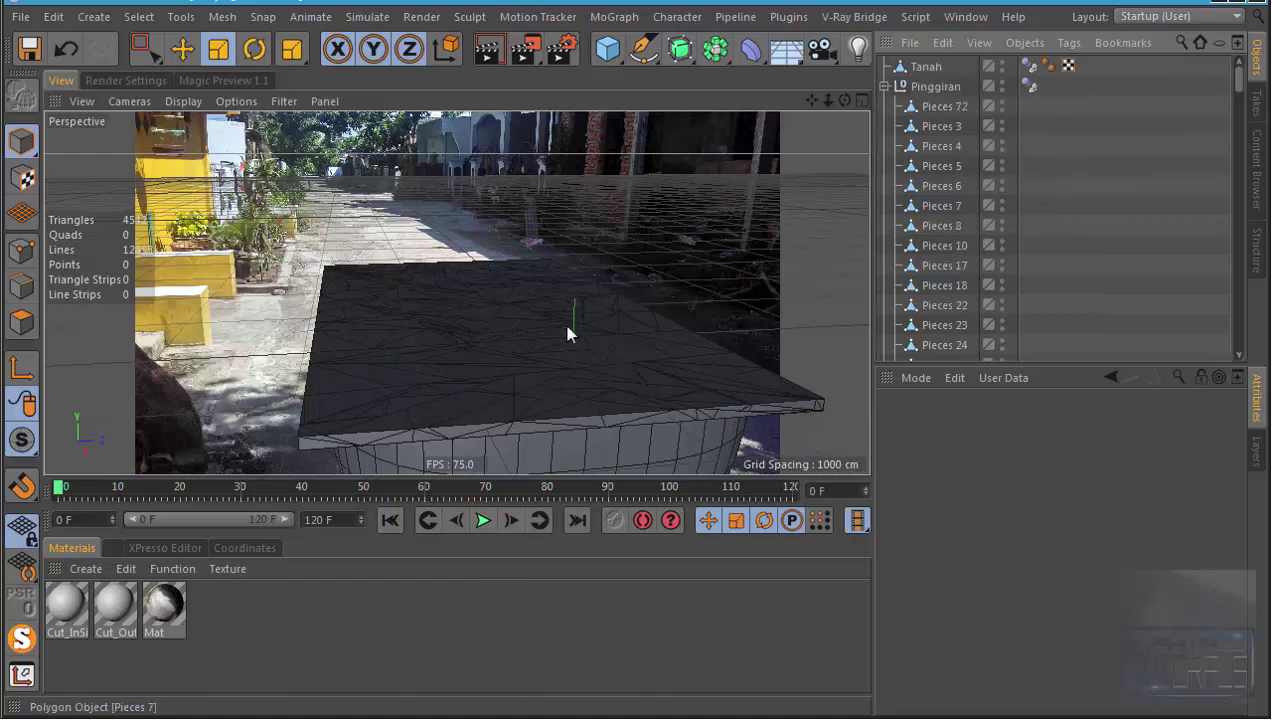
{"action": "left_click", "coordinate": [162, 610]}
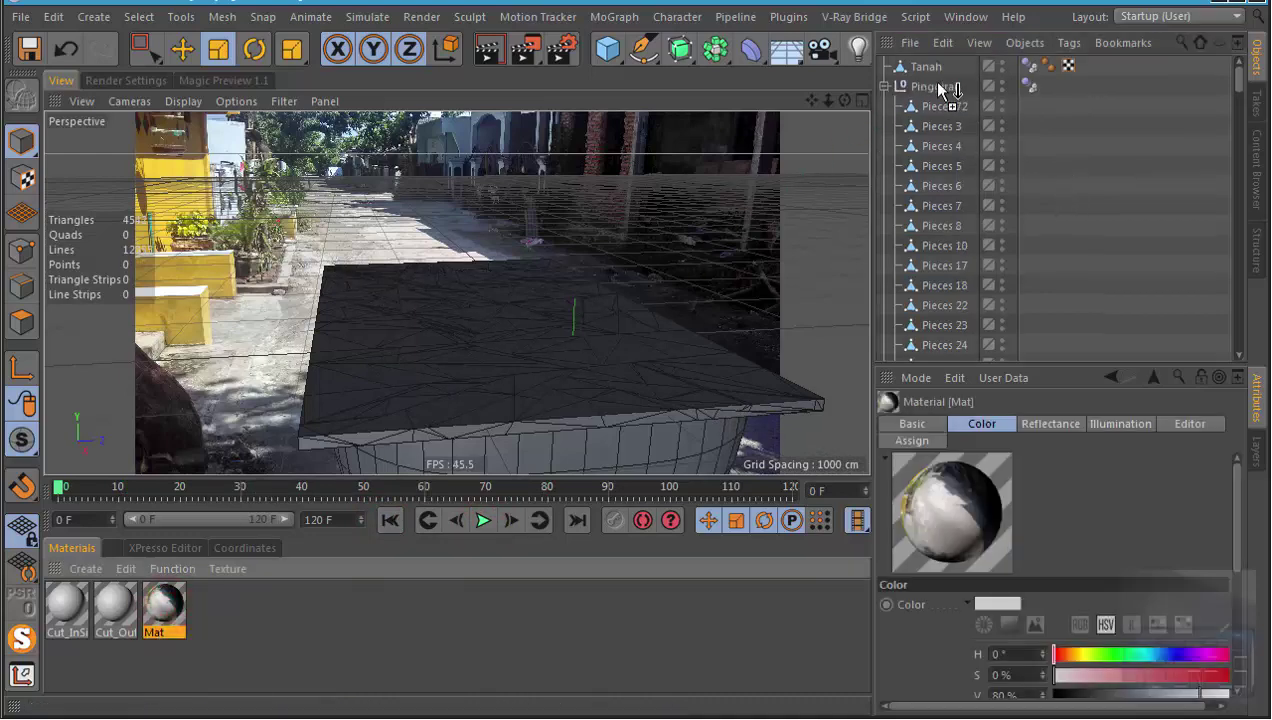
Step: Apply the Mat material to Pinggiran with Frontal projection
{"action": "left_click_drag", "start_coordinate": [940, 90], "coordinate": [940, 88]}
{"action": "right_click", "coordinate": [1046, 87]}
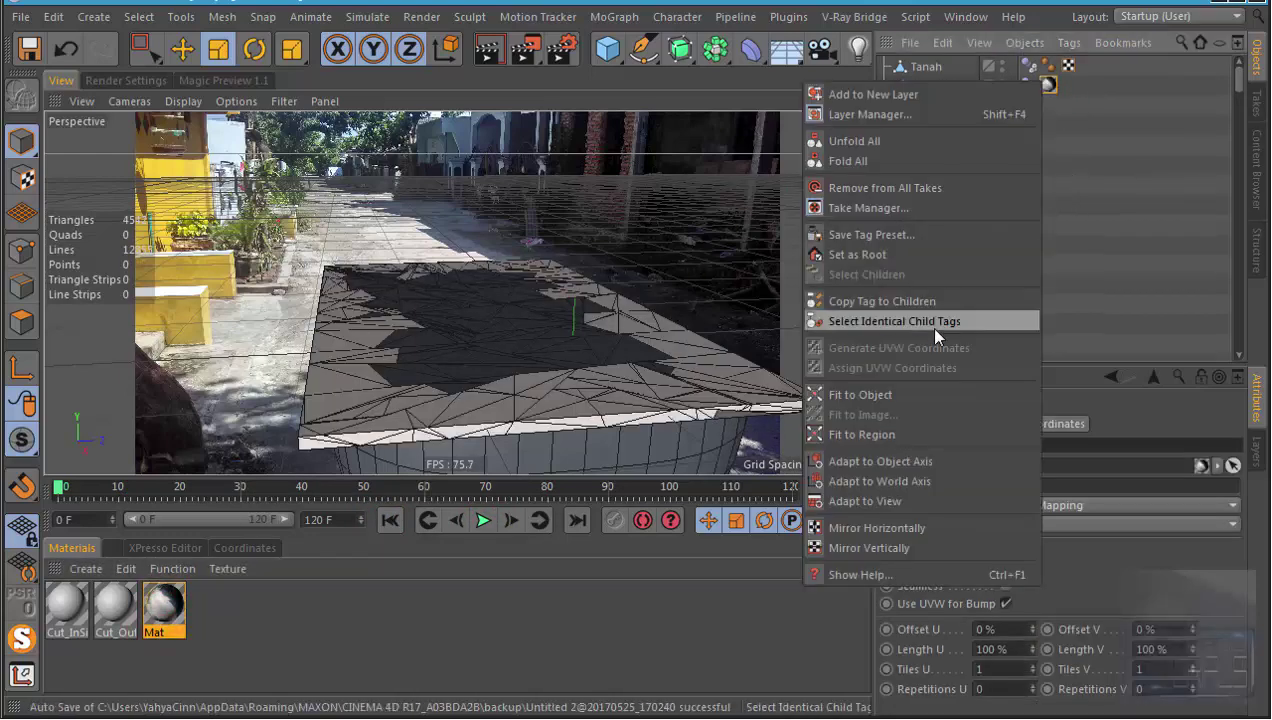
{"action": "left_click", "coordinate": [1042, 80]}
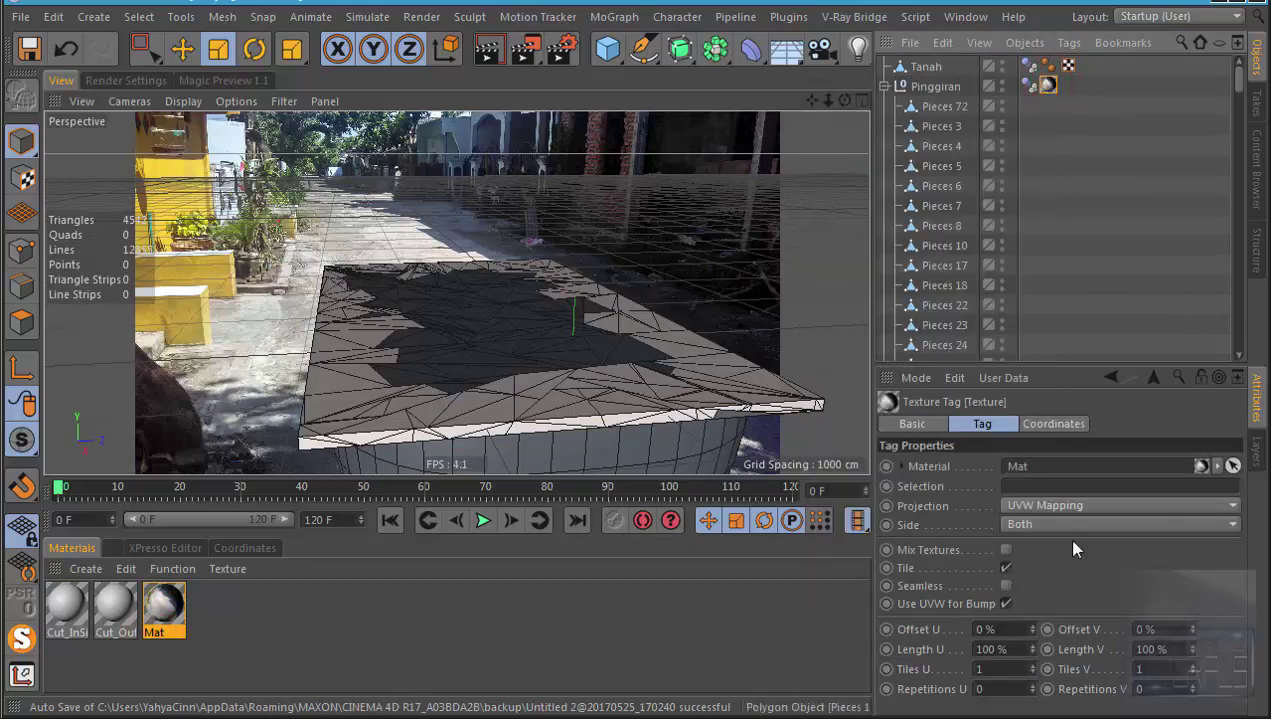
{"action": "left_click", "coordinate": [1056, 505]}
{"action": "left_click", "coordinate": [1058, 606]}
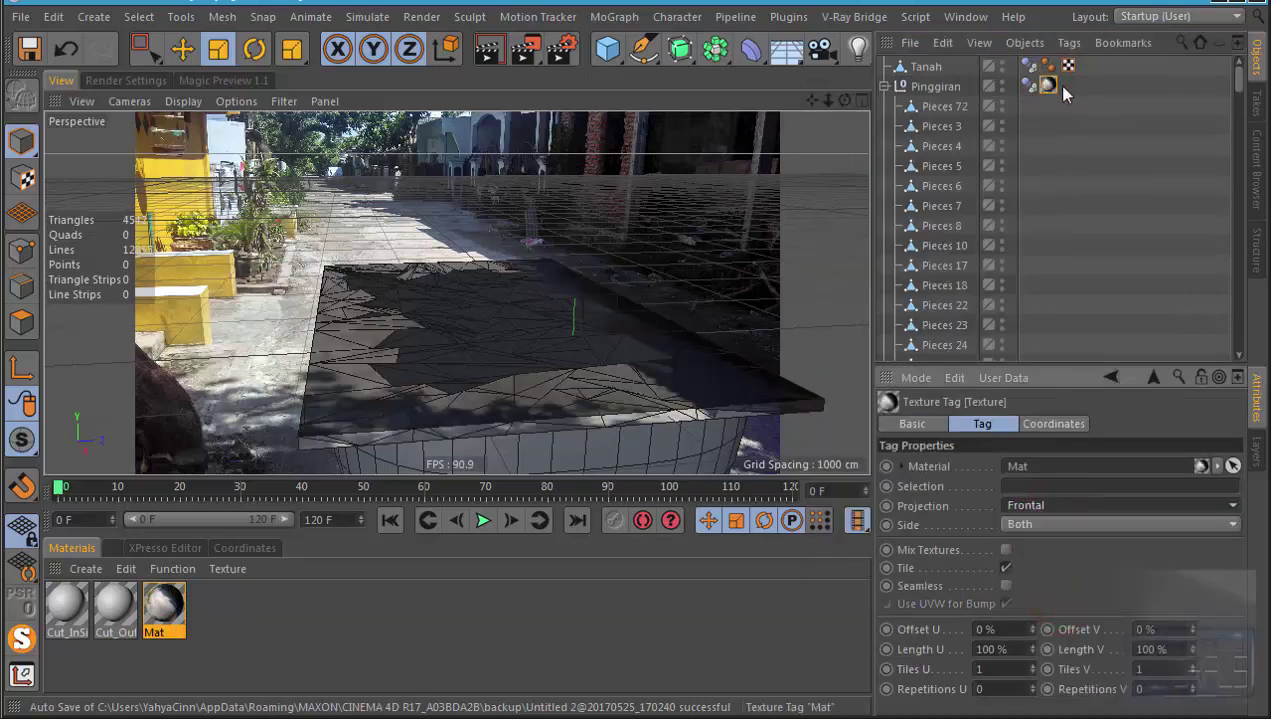
Step: Copy the Mat tag to all Pinggiran pieces, generate UVW coordinates, and check in Render View
{"action": "right_click", "coordinate": [1060, 86]}
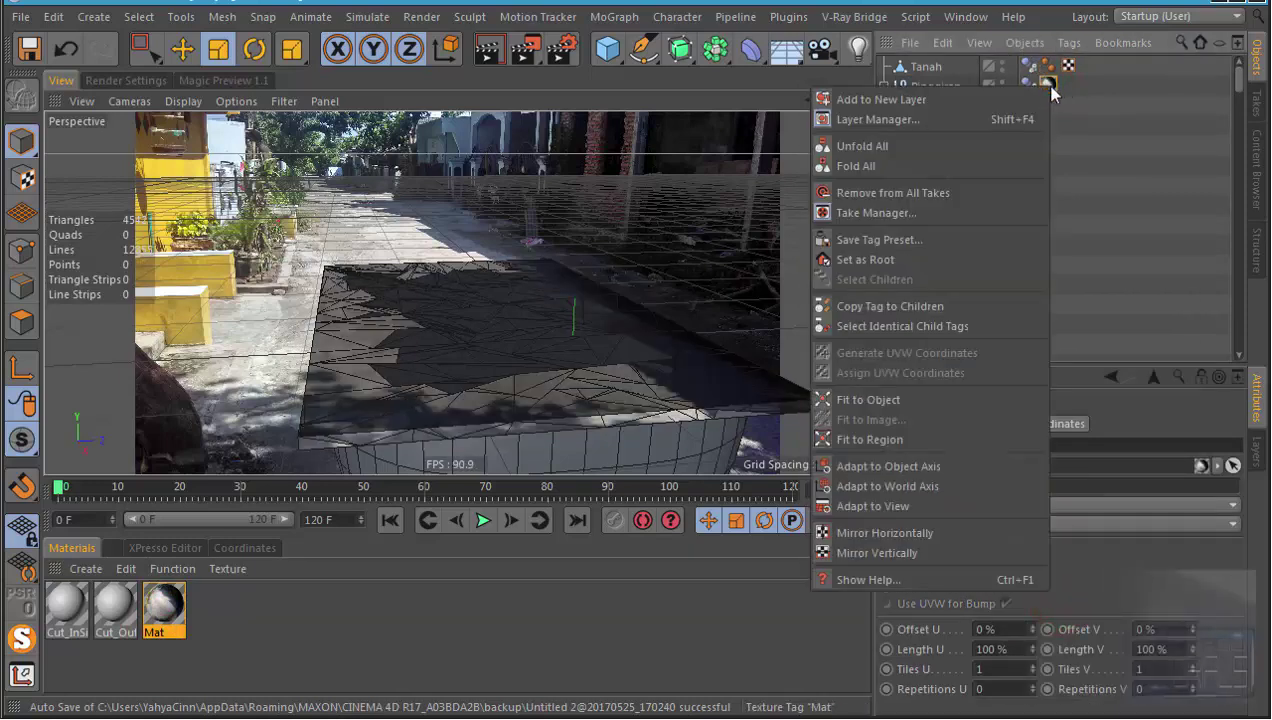
{"action": "left_click", "coordinate": [974, 306]}
{"action": "scroll", "coordinate": [1050, 283], "scroll_direction": "down", "scroll_amount": 10}
{"action": "scroll", "coordinate": [1195, 231], "scroll_direction": "down", "scroll_amount": 5}
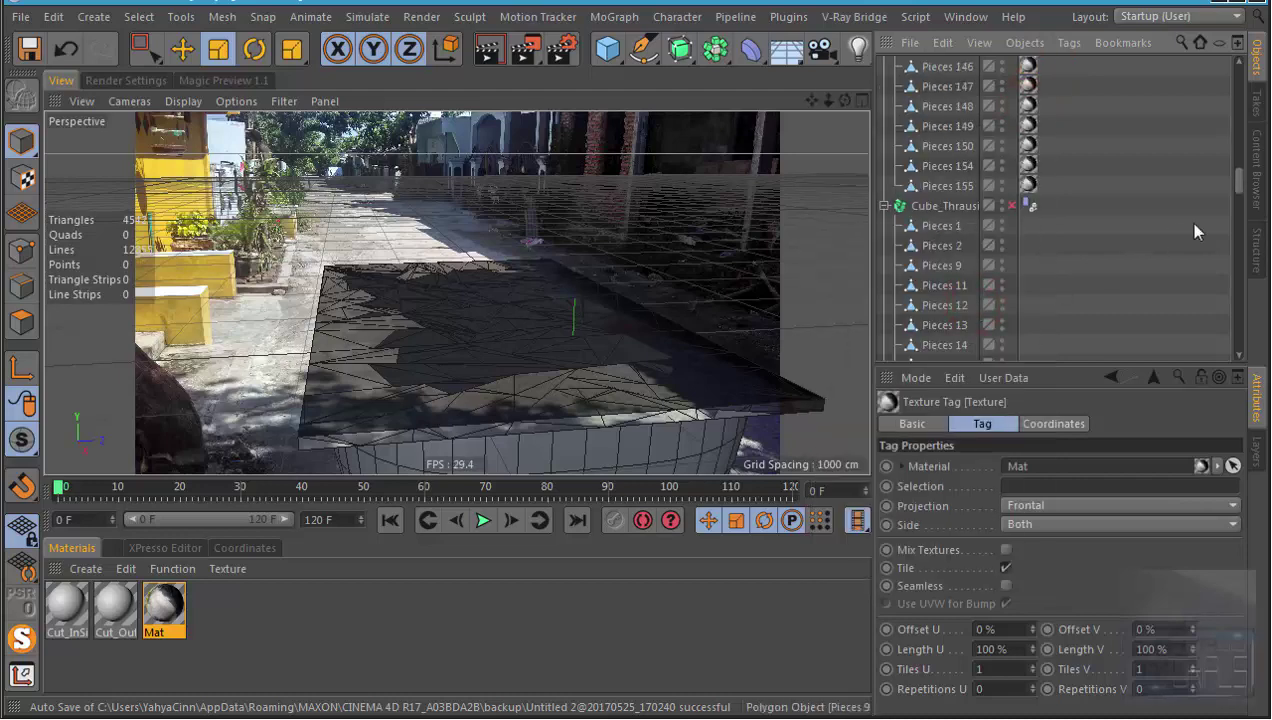
{"action": "left_click", "coordinate": [1071, 42]}
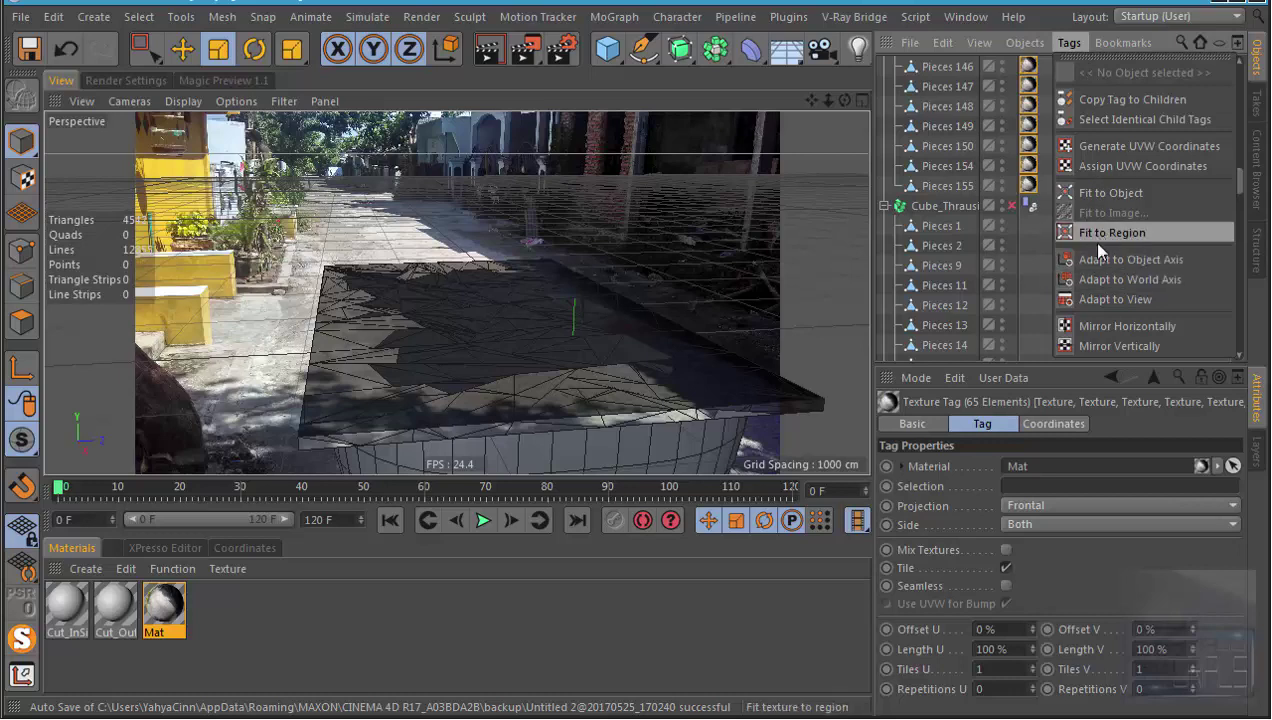
{"action": "left_click", "coordinate": [1094, 153]}
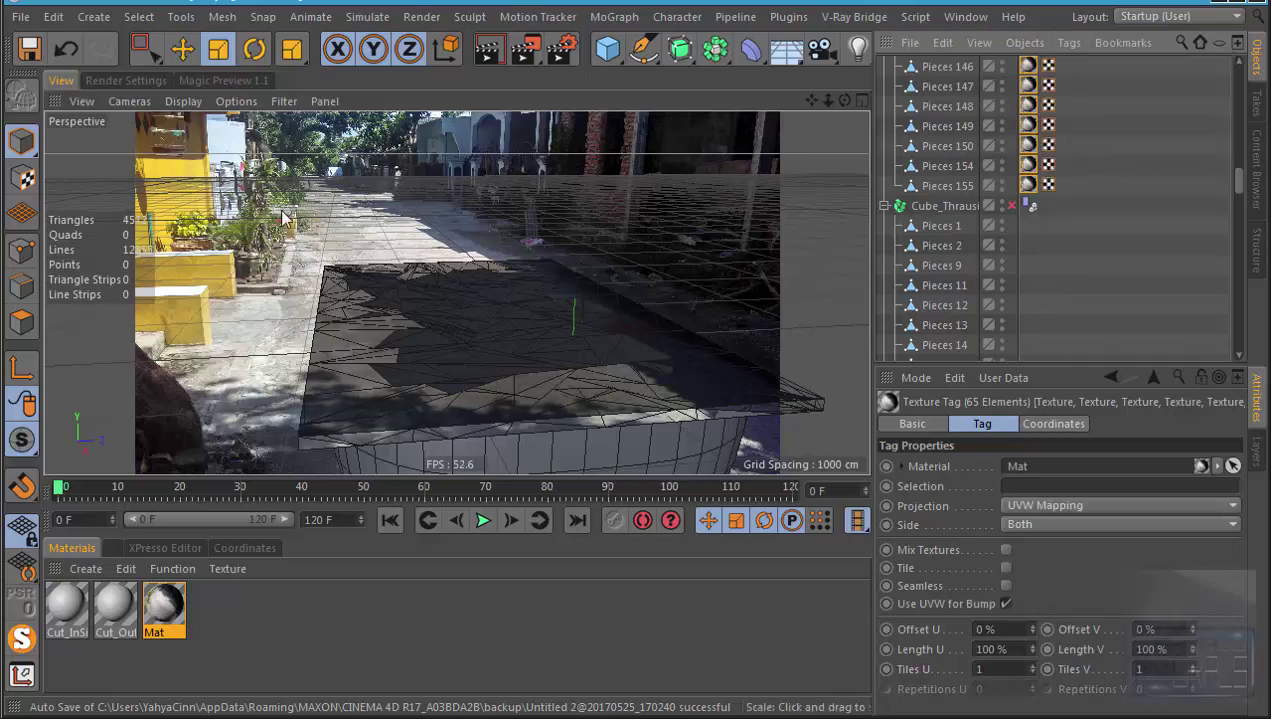
{"action": "left_click", "coordinate": [491, 55]}
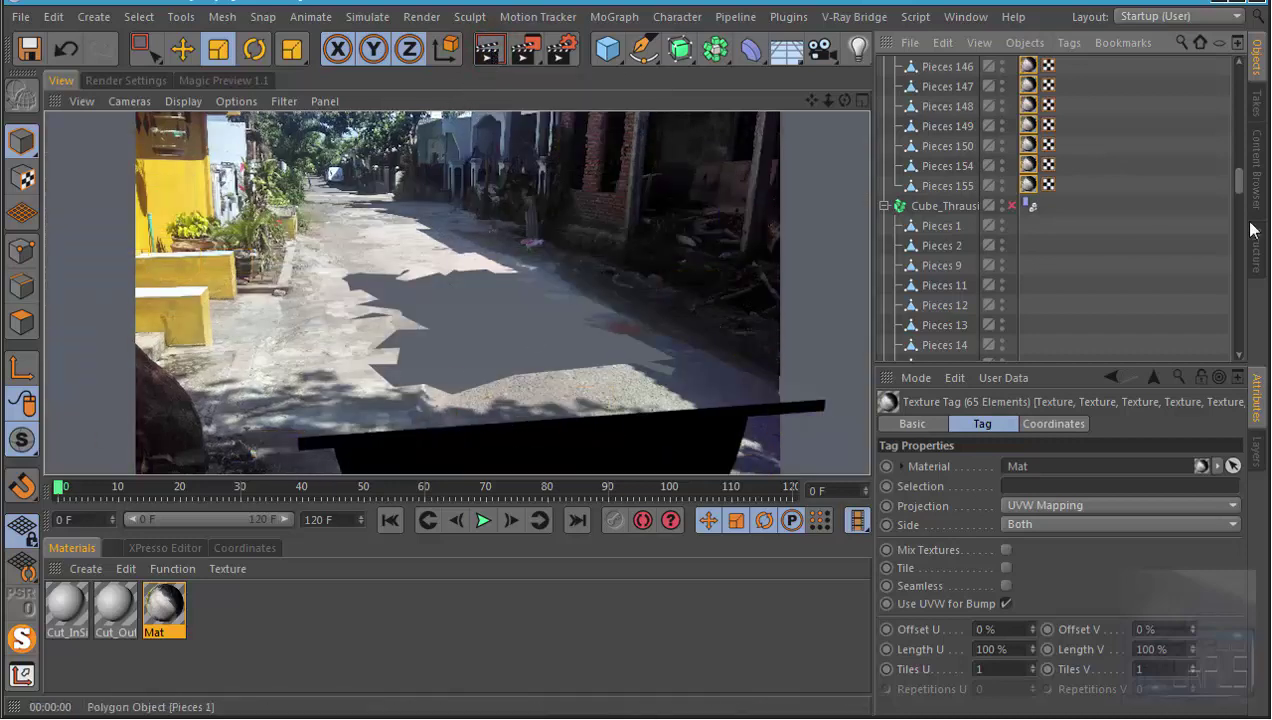
{"action": "left_click", "coordinate": [1165, 240]}
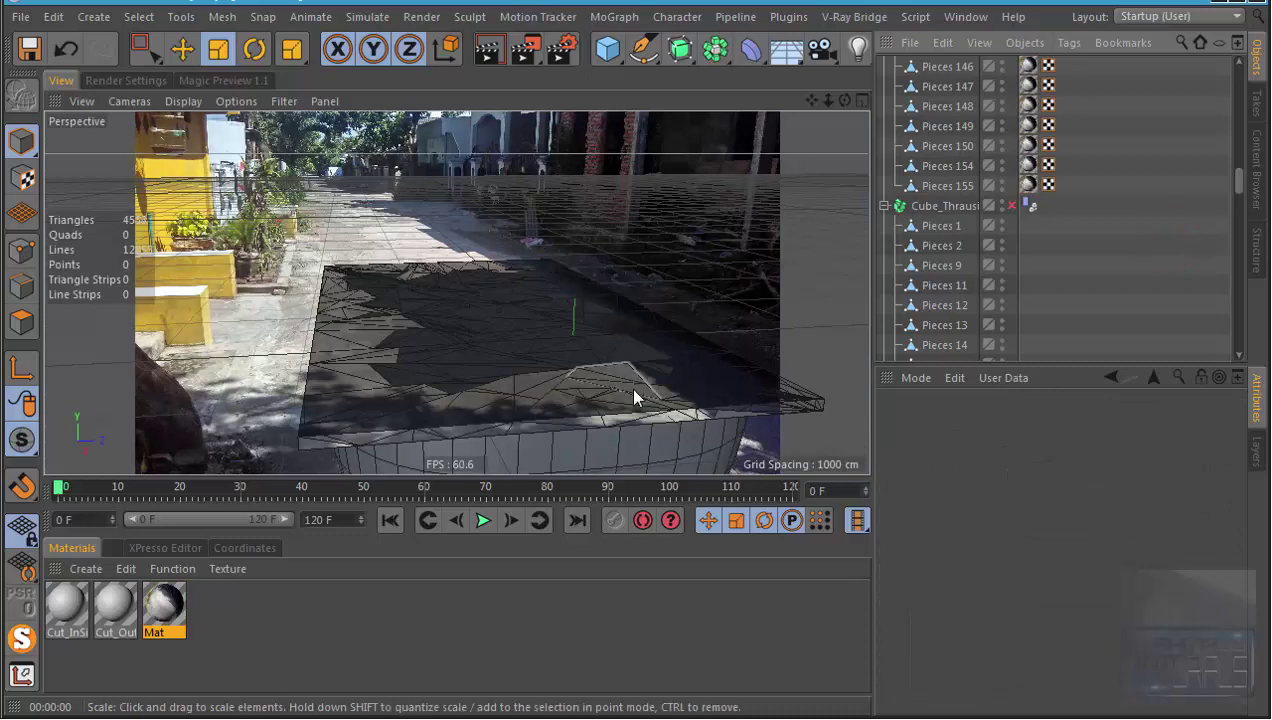
Step: Apply the Mat material to the fracture object with Frontal projection
{"action": "left_click", "coordinate": [938, 231]}
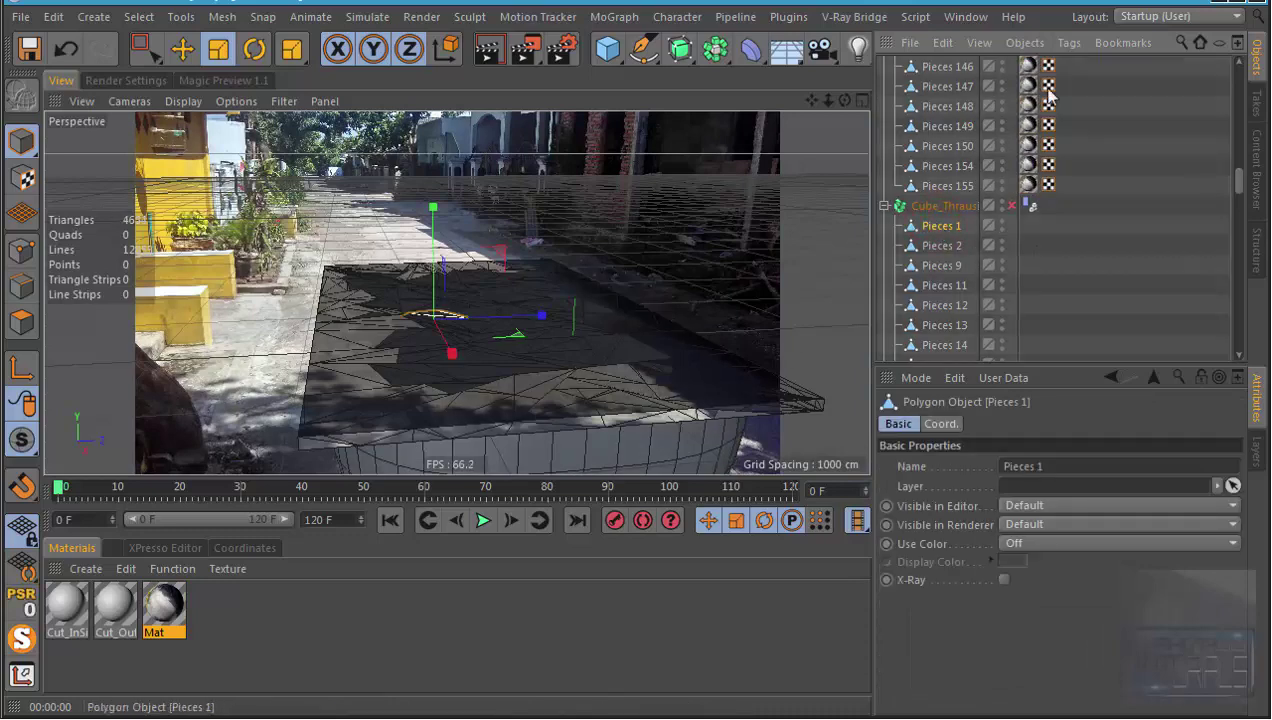
{"action": "scroll", "coordinate": [970, 270], "scroll_direction": "down", "scroll_amount": 3}
{"action": "scroll", "coordinate": [970, 276], "scroll_direction": "down", "scroll_amount": 3}
{"action": "scroll", "coordinate": [970, 285], "scroll_direction": "down", "scroll_amount": 3}
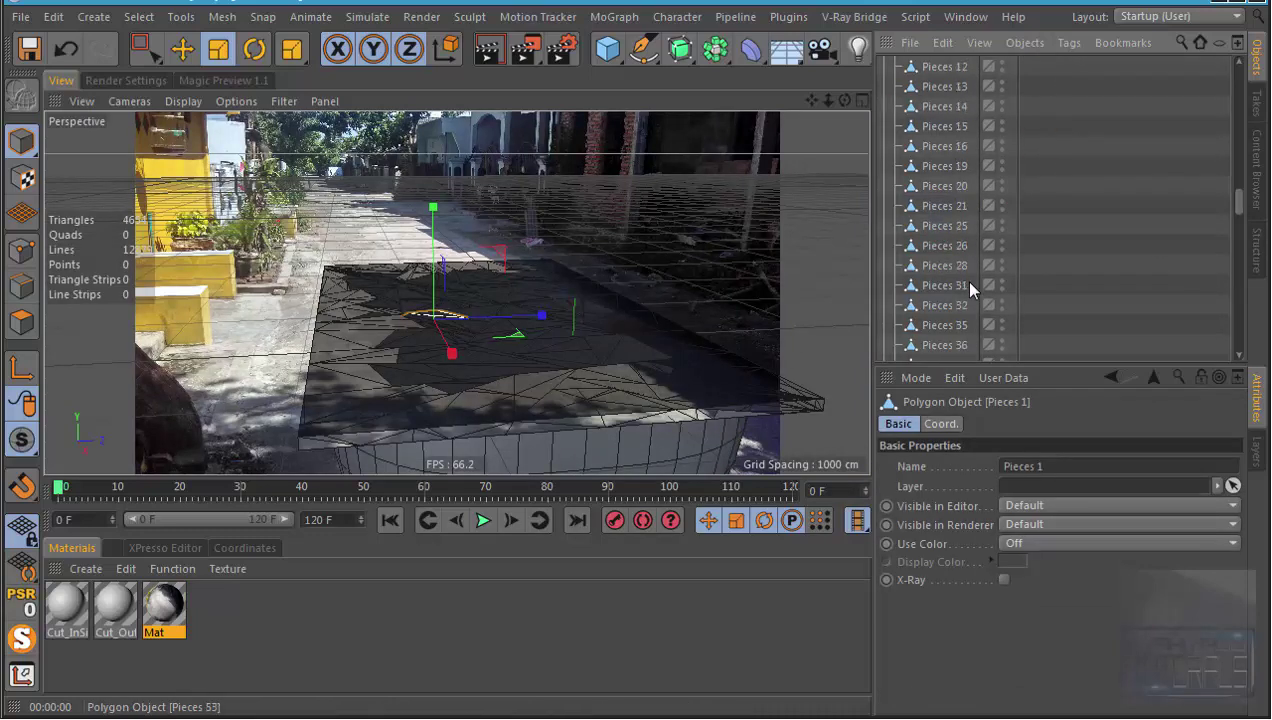
{"action": "scroll", "coordinate": [970, 292], "scroll_direction": "down", "scroll_amount": 3}
{"action": "scroll", "coordinate": [969, 292], "scroll_direction": "down", "scroll_amount": 5}
{"action": "scroll", "coordinate": [945, 308], "scroll_direction": "up", "scroll_amount": 5}
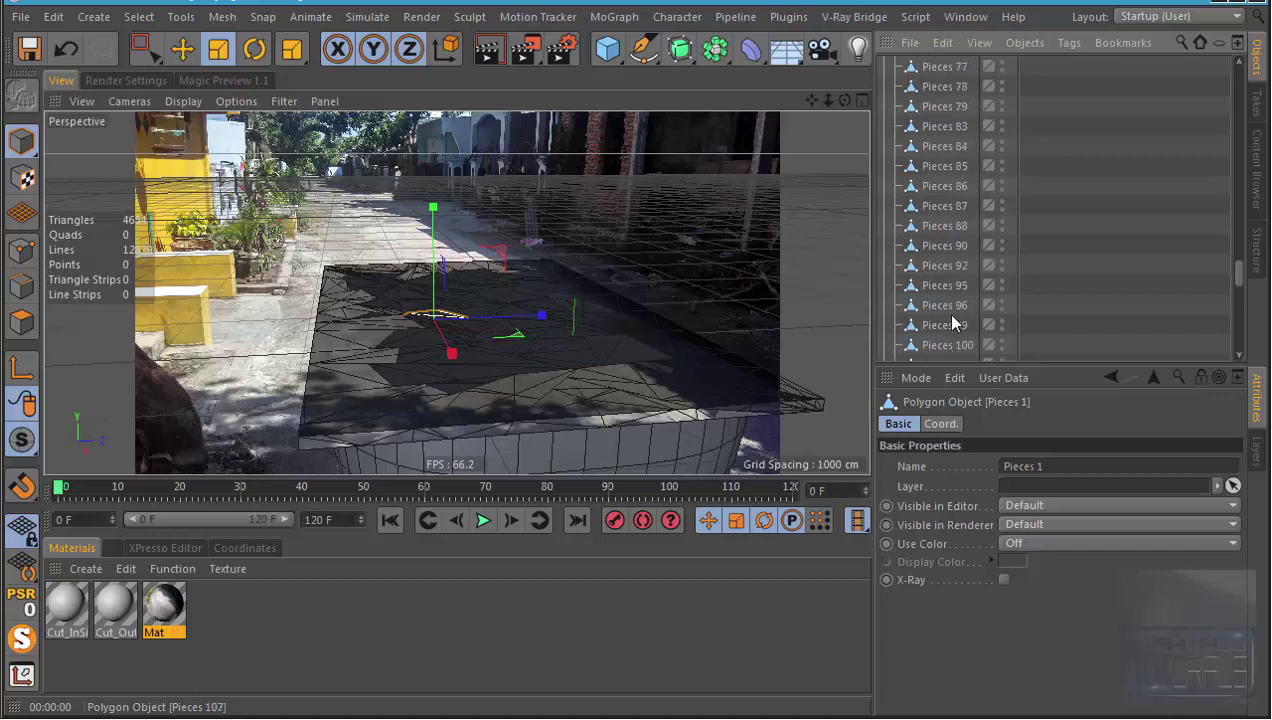
{"action": "scroll", "coordinate": [950, 314], "scroll_direction": "up", "scroll_amount": 5}
{"action": "left_click_drag", "start_coordinate": [165, 605], "coordinate": [804, 263]}
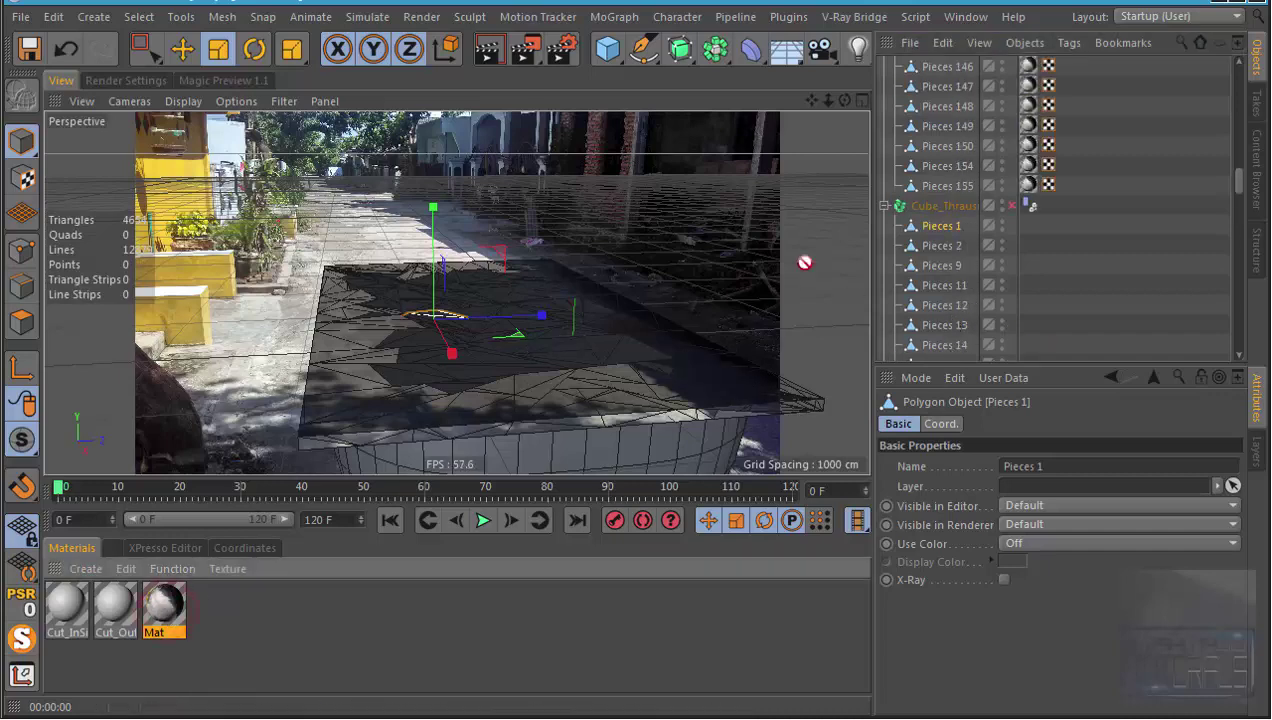
{"action": "left_click_drag", "start_coordinate": [940, 212], "coordinate": [1045, 207]}
{"action": "left_click", "coordinate": [1047, 205]}
{"action": "left_click", "coordinate": [1045, 505]}
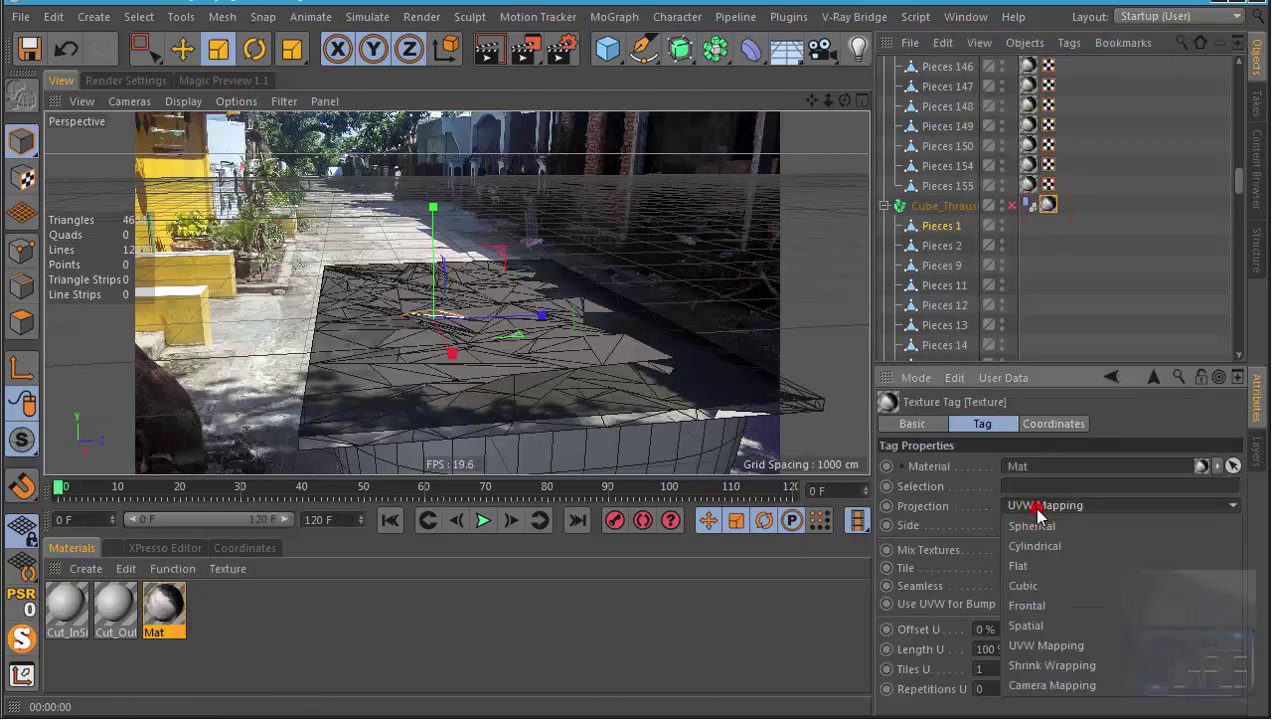
{"action": "left_click", "coordinate": [1047, 605]}
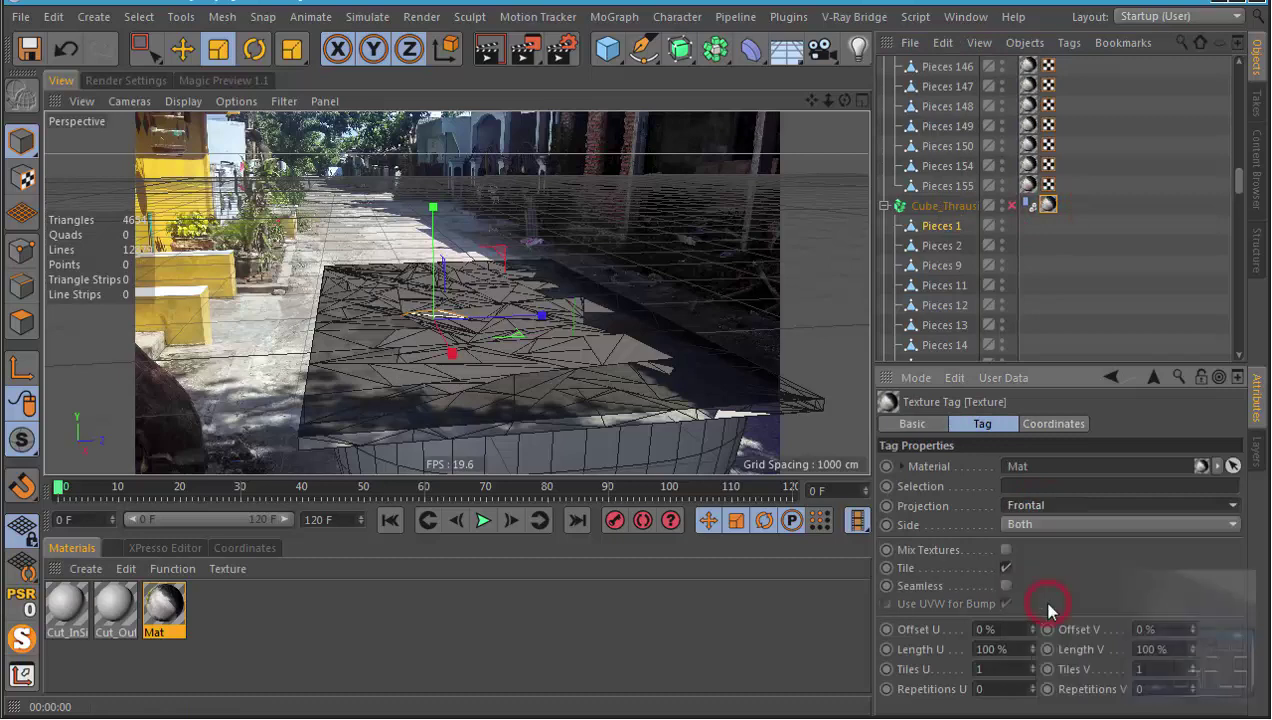
Step: Copy the Mat tag to every fracture piece and generate UVW coordinates for all piece tags
{"action": "right_click", "coordinate": [1047, 205]}
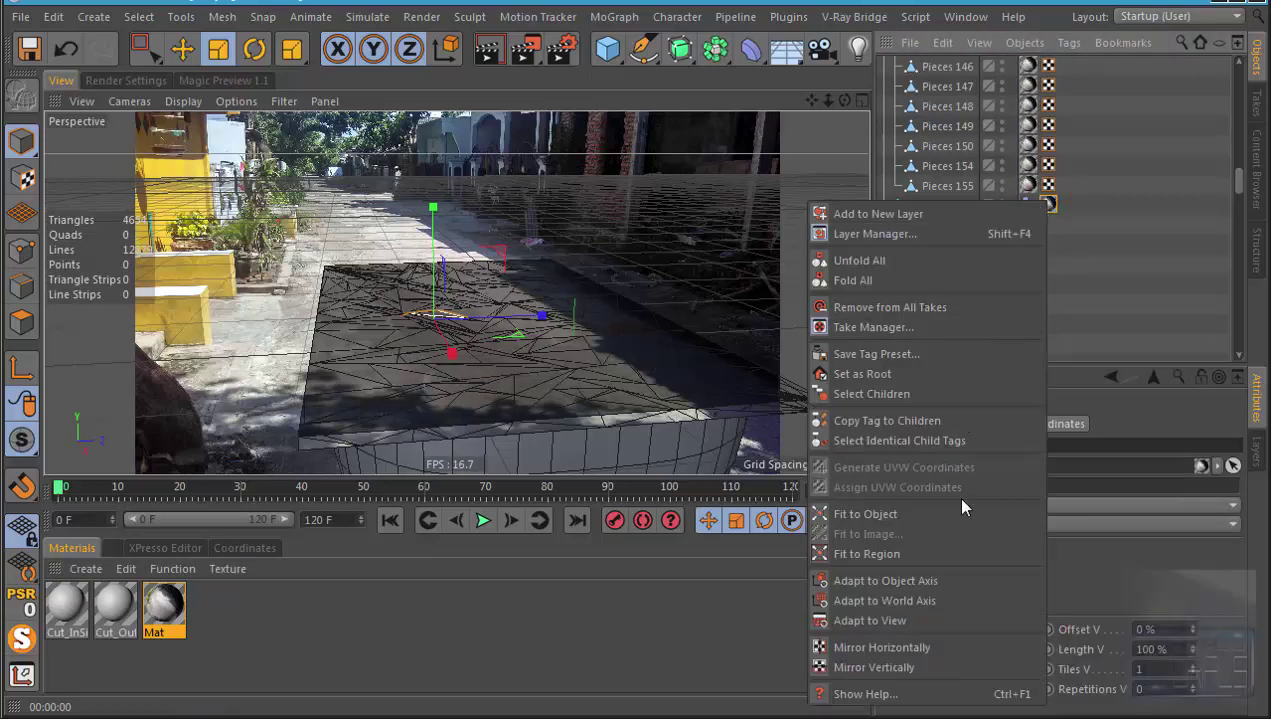
{"action": "left_click", "coordinate": [943, 420]}
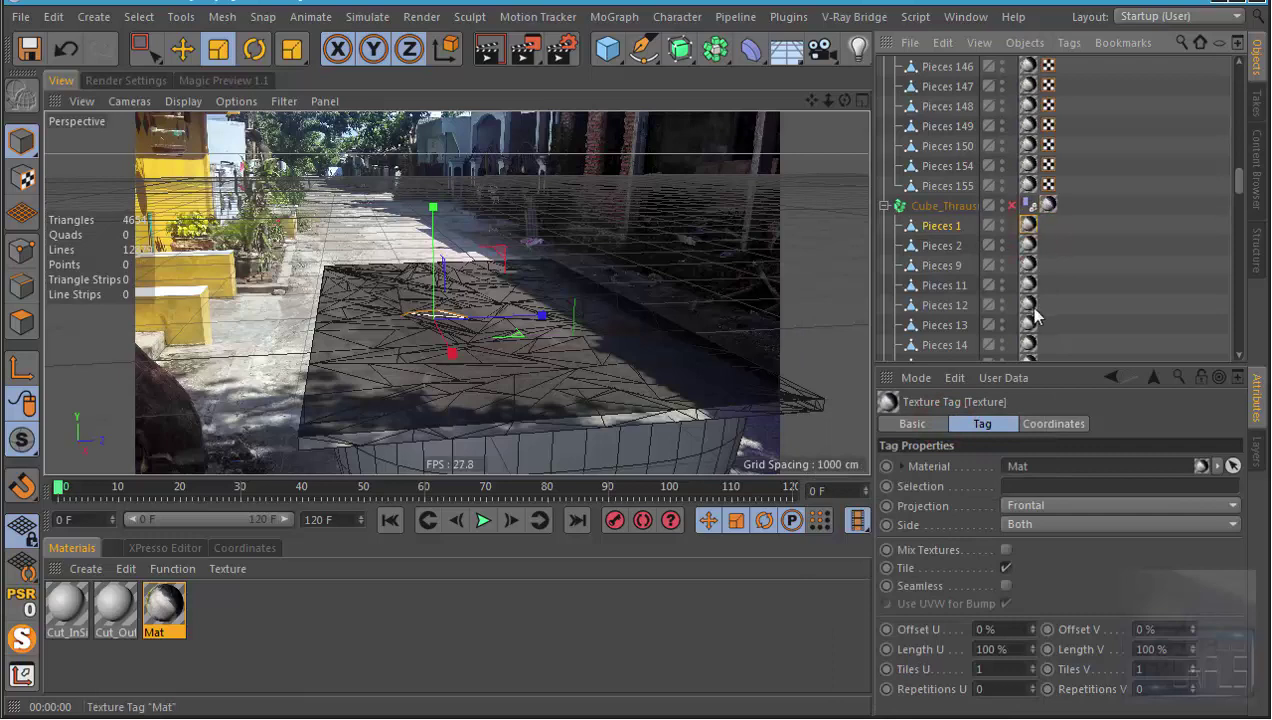
{"action": "scroll", "coordinate": [1035, 315], "scroll_direction": "down", "scroll_amount": 5}
{"action": "scroll", "coordinate": [1033, 320], "scroll_direction": "down", "scroll_amount": 5}
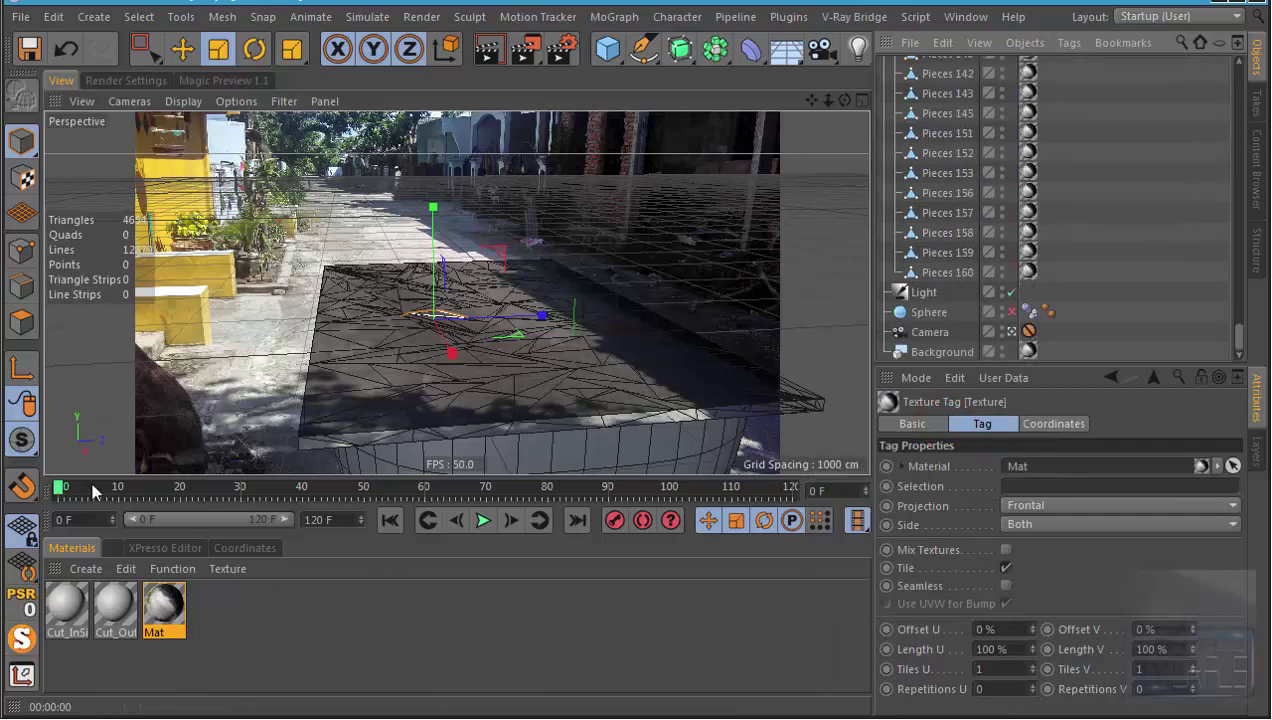
{"action": "left_click", "coordinate": [1028, 271], "text": "shift"}
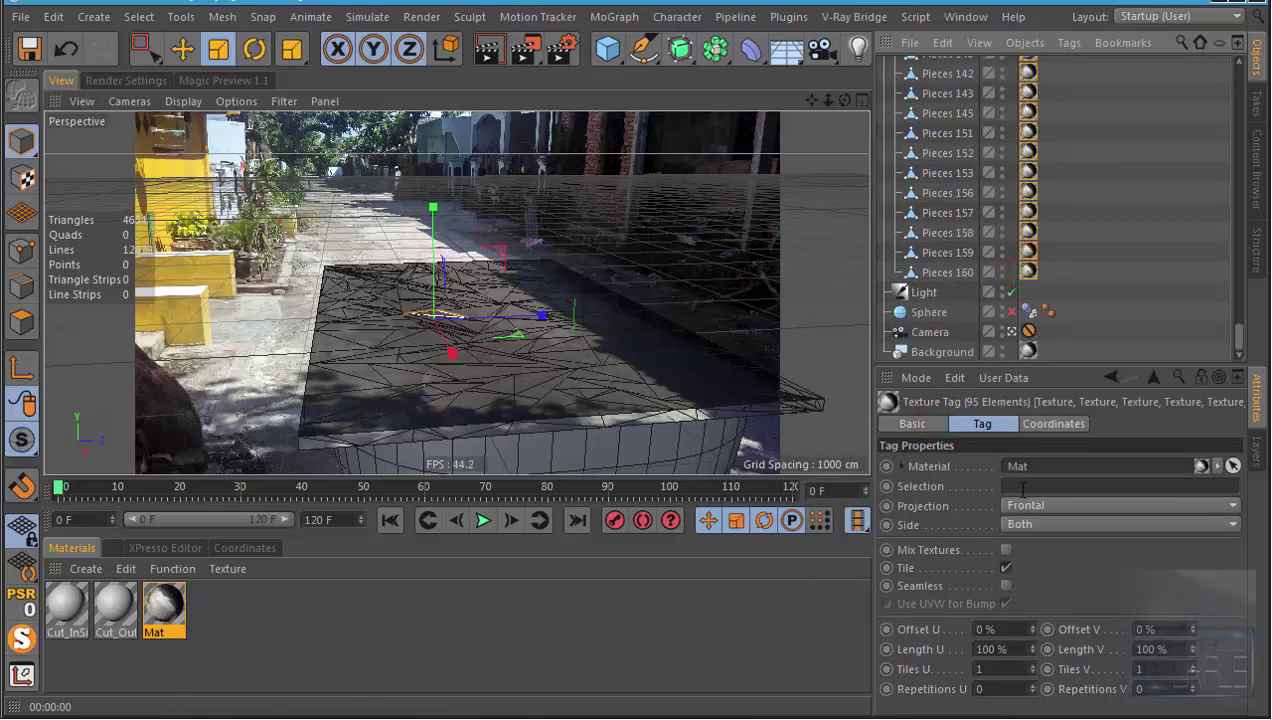
{"action": "right_click", "coordinate": [1030, 277]}
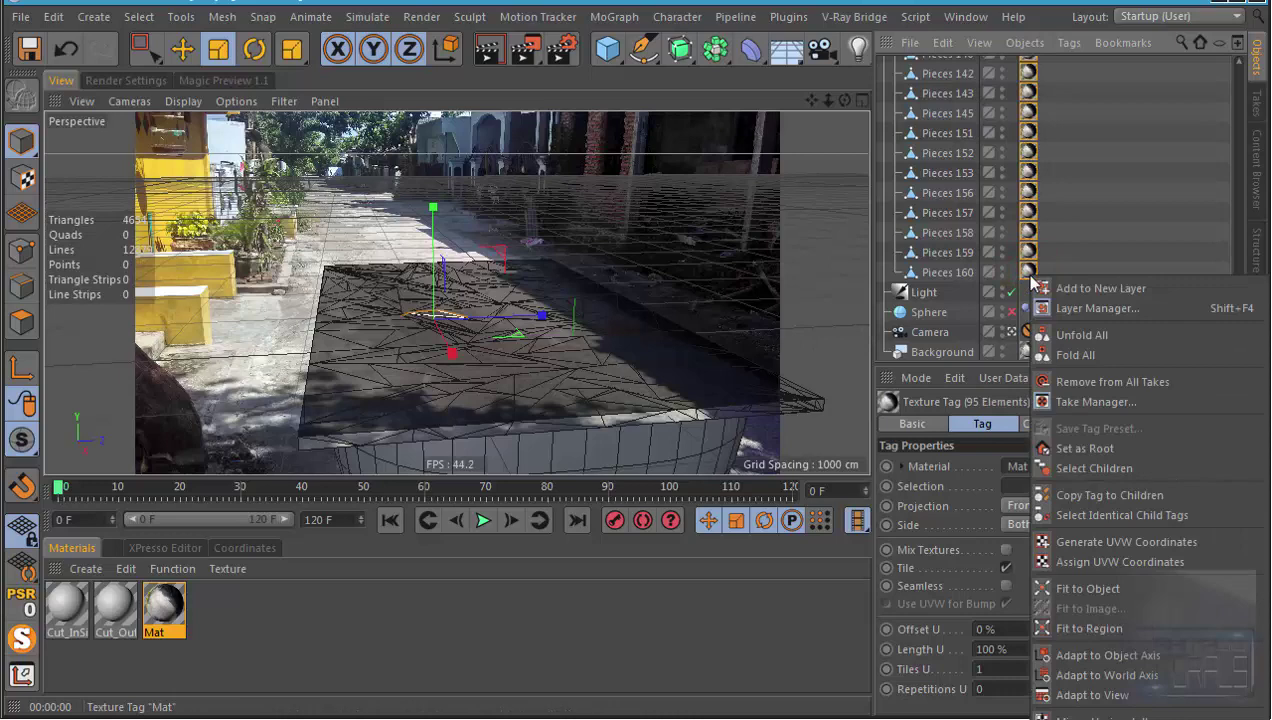
{"action": "left_click", "coordinate": [1100, 546]}
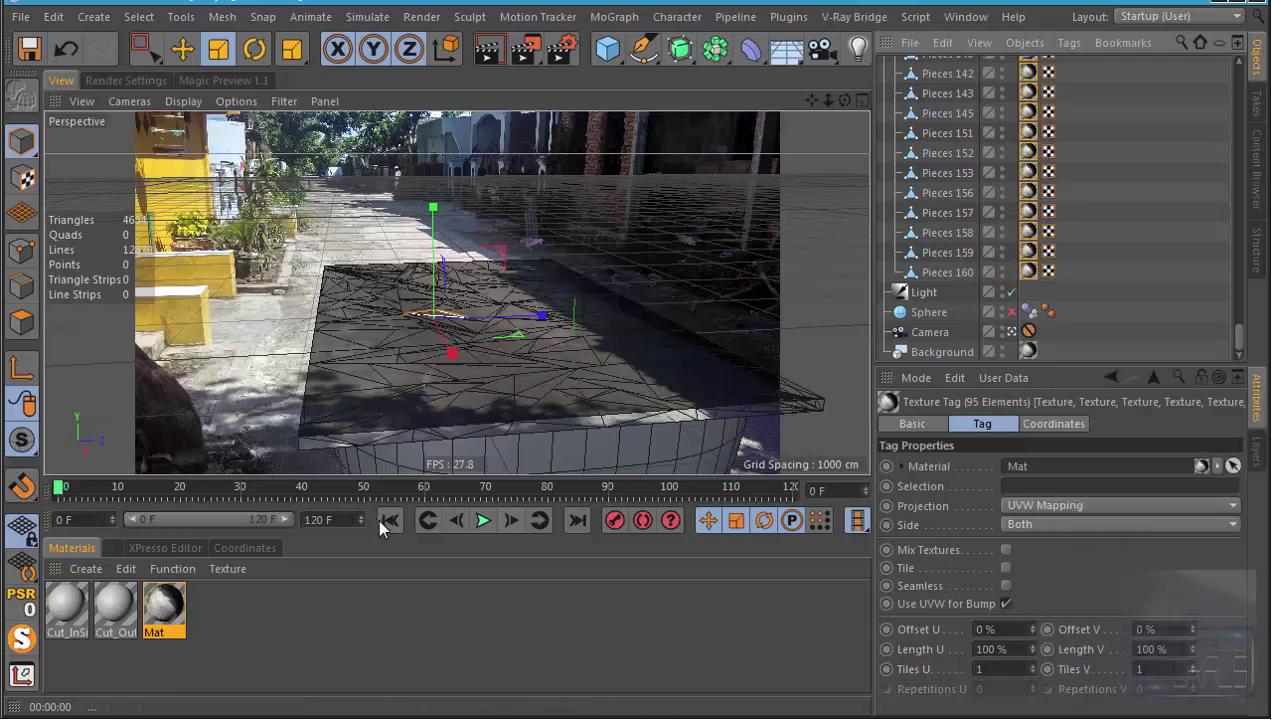
Step: Play the textured smash animation, then rewind to frame 0
{"action": "left_click", "coordinate": [481, 518]}
{"action": "left_click", "coordinate": [481, 518]}
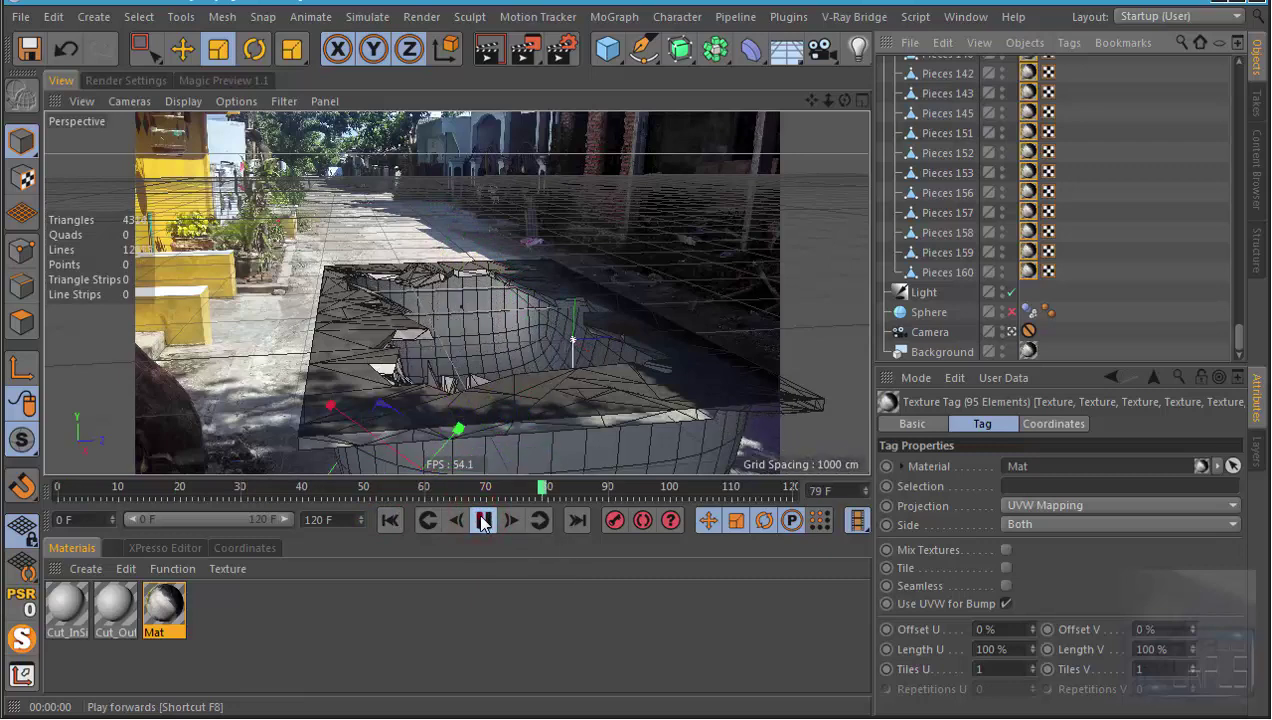
{"action": "left_click", "coordinate": [390, 520]}
{"action": "left_click", "coordinate": [484, 520]}
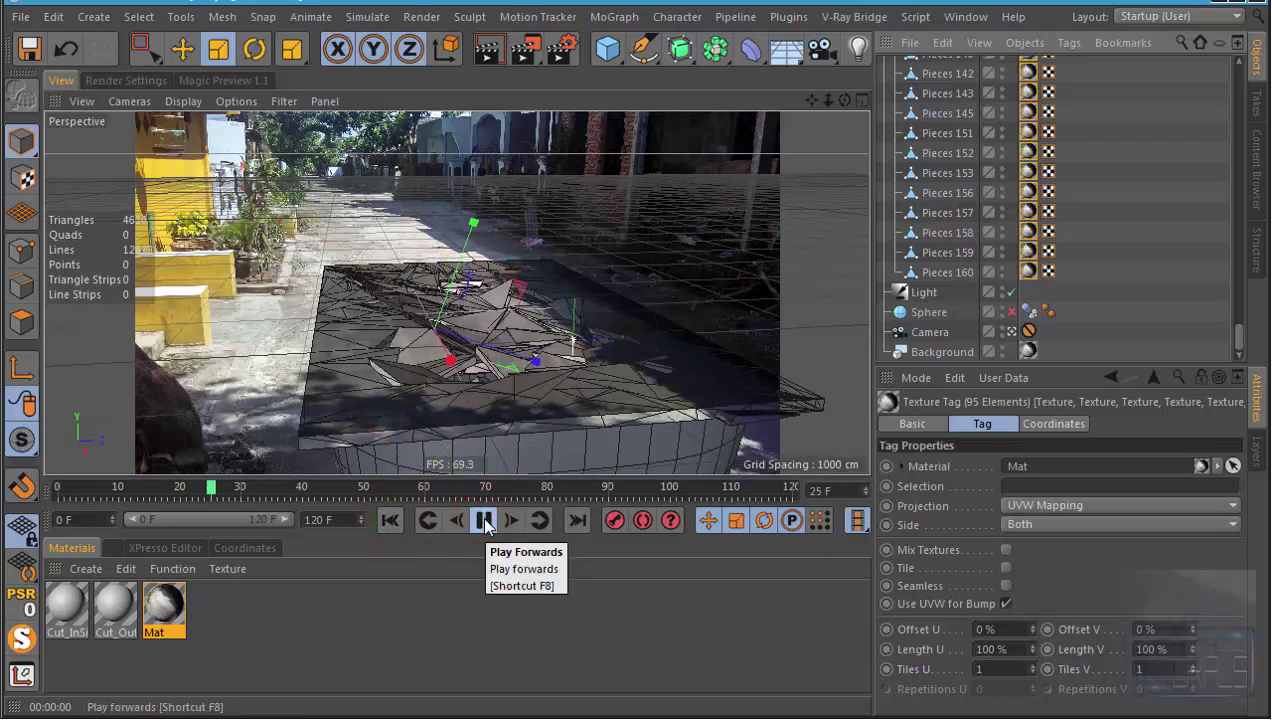
{"action": "left_click", "coordinate": [484, 520]}
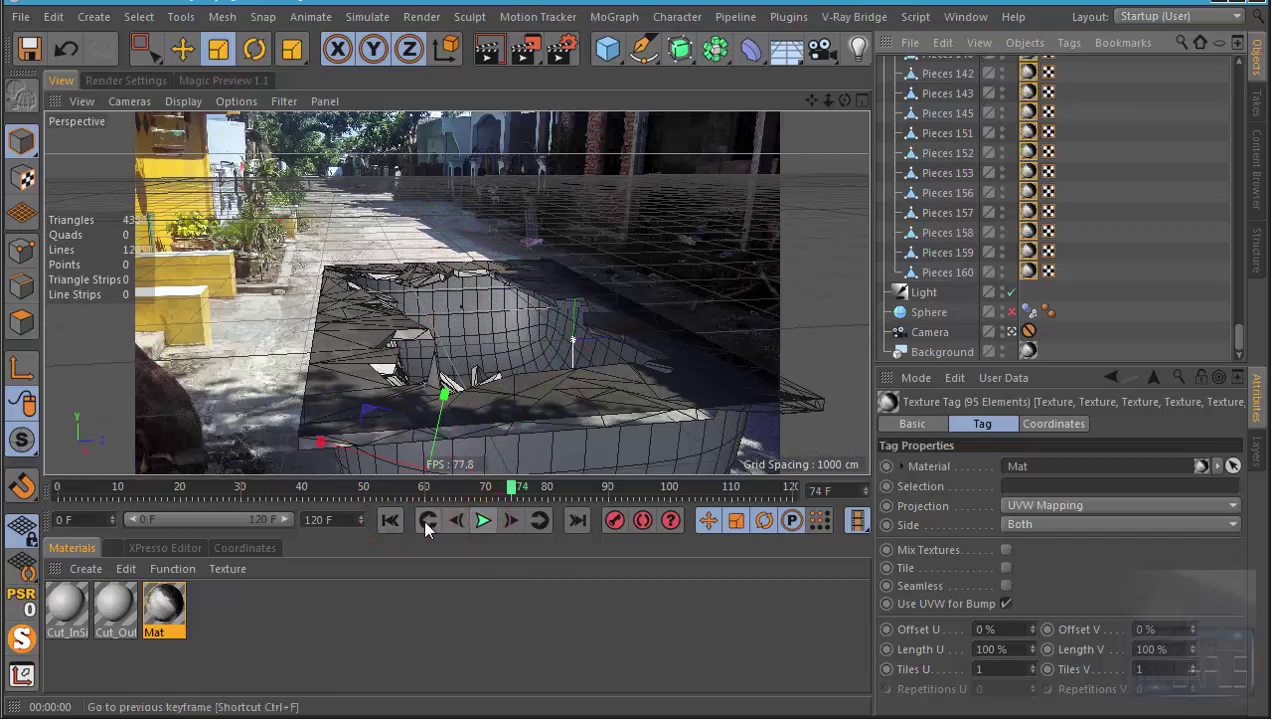
{"action": "left_click", "coordinate": [390, 520]}
Step: Select Tanah with the Move tool, collapse both piece lists, and show the fracture object's dynamics cache
{"action": "left_click", "coordinate": [588, 448]}
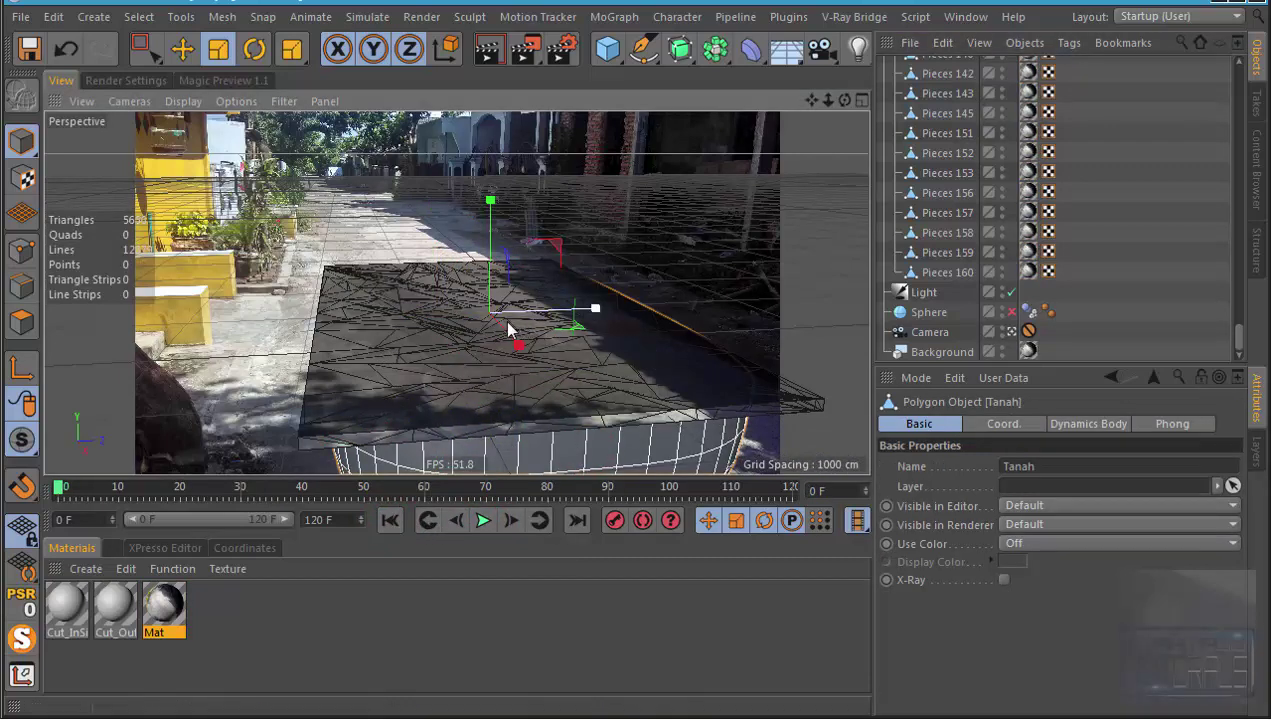
{"action": "left_click", "coordinate": [182, 49]}
{"action": "left_click_drag", "start_coordinate": [513, 343], "coordinate": [516, 343]}
{"action": "left_click_drag", "start_coordinate": [1238, 333], "coordinate": [1215, 20]}
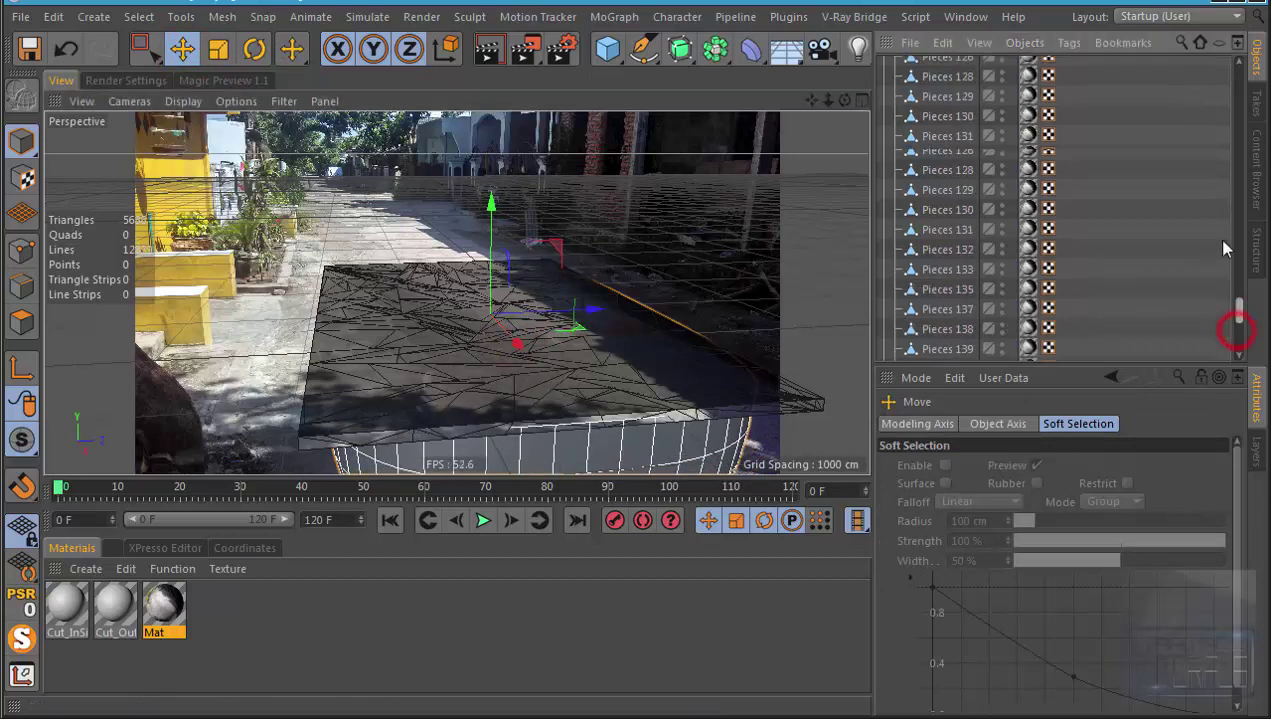
{"action": "left_click", "coordinate": [902, 86]}
{"action": "left_click", "coordinate": [884, 86]}
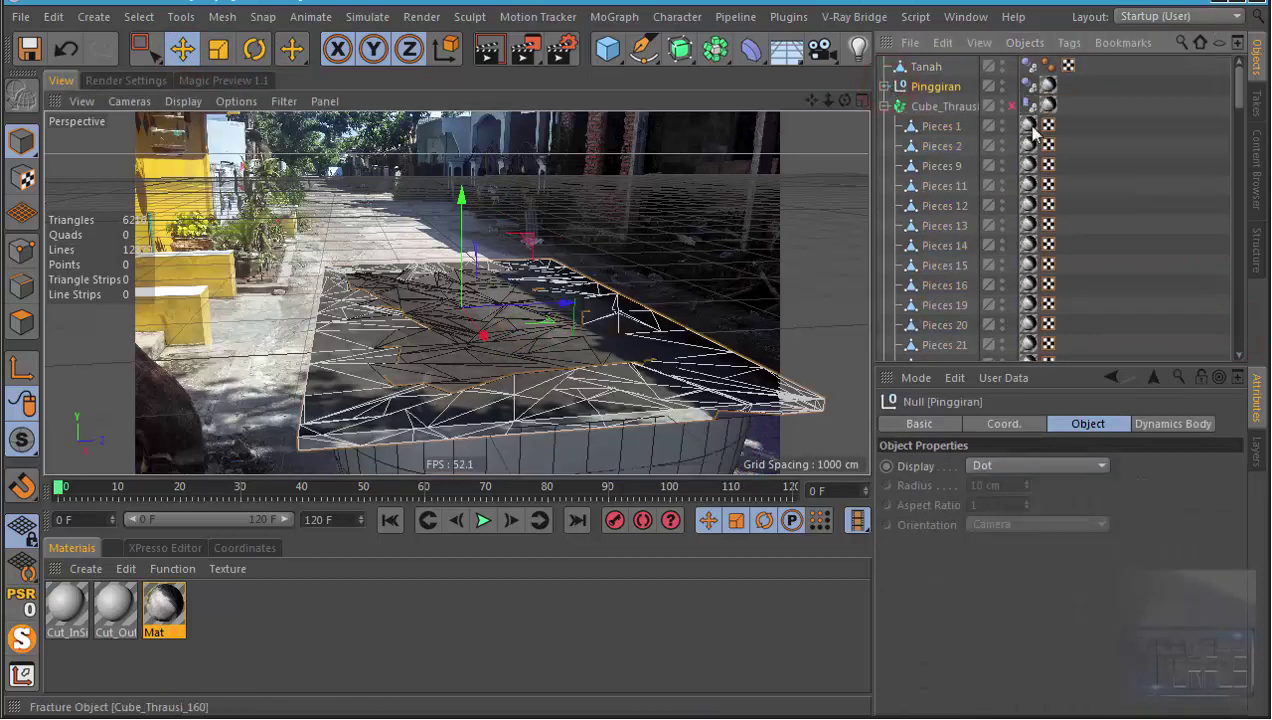
{"action": "left_click", "coordinate": [884, 106]}
{"action": "left_click", "coordinate": [1029, 105]}
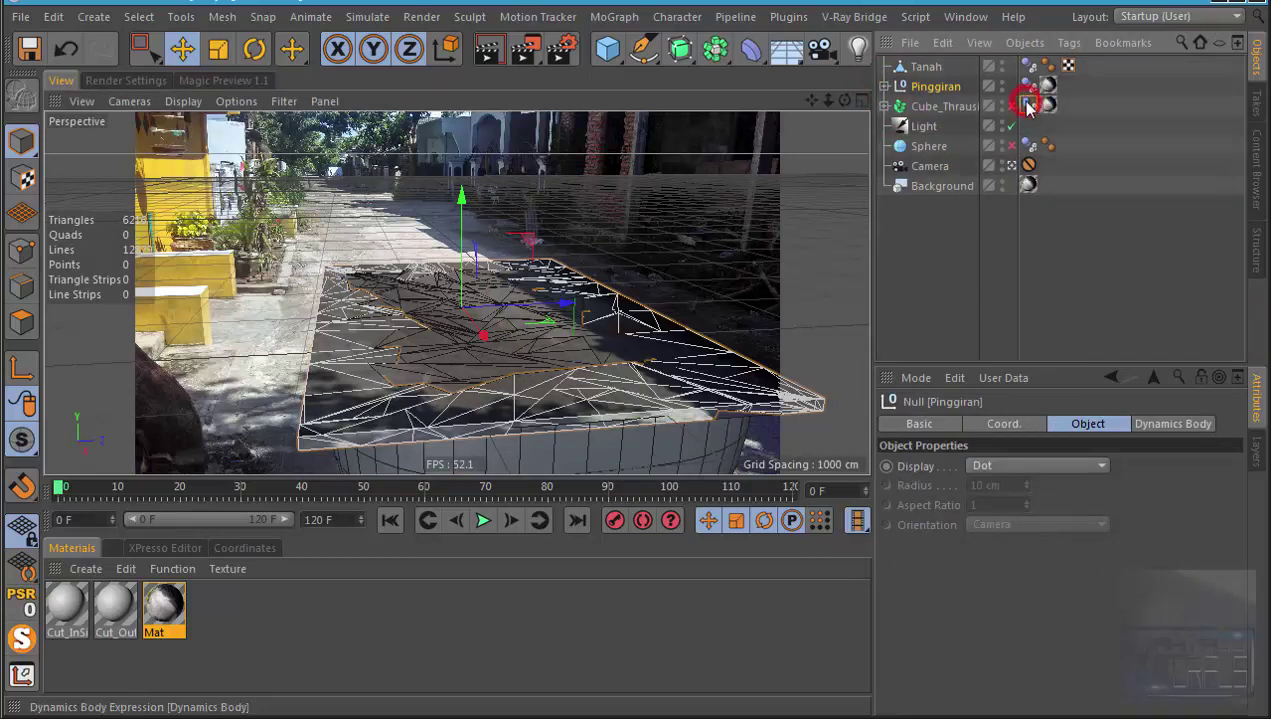
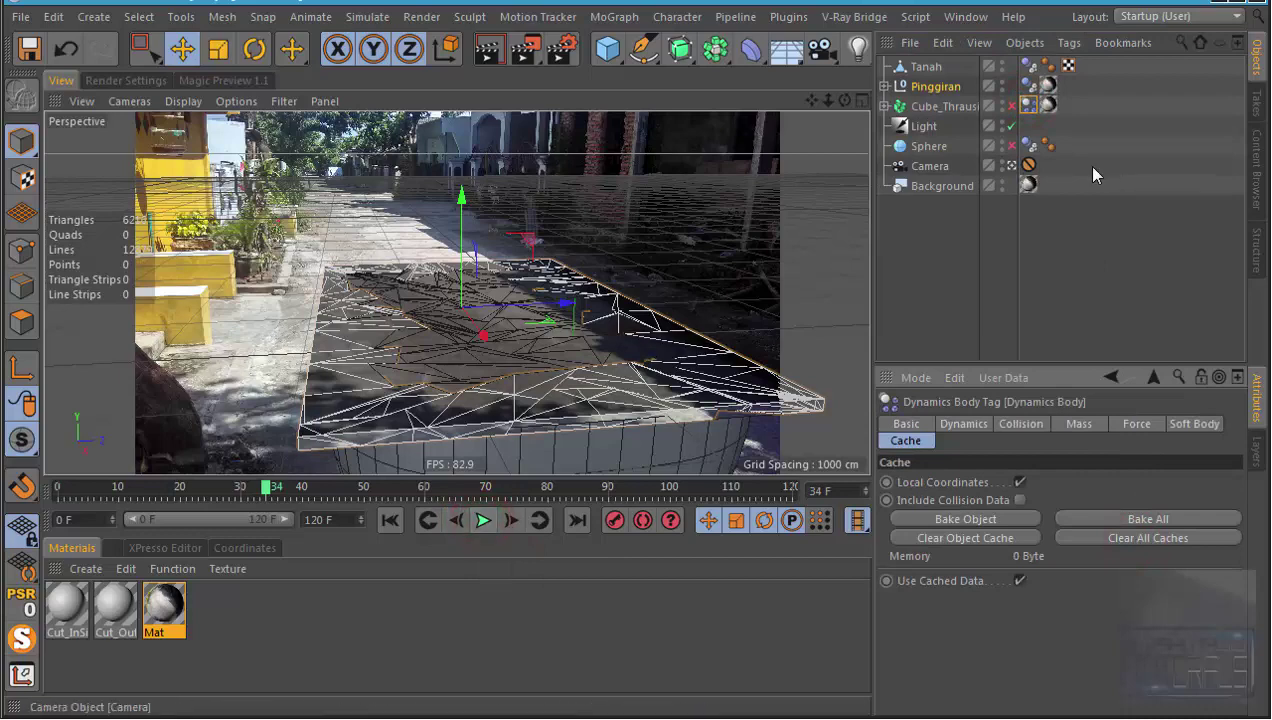
Step: Re-enable the Sphere, play its impact through the ground, and rewind to frame 0
{"action": "left_click", "coordinate": [1011, 146]}
{"action": "left_click", "coordinate": [390, 520]}
{"action": "left_click", "coordinate": [484, 520]}
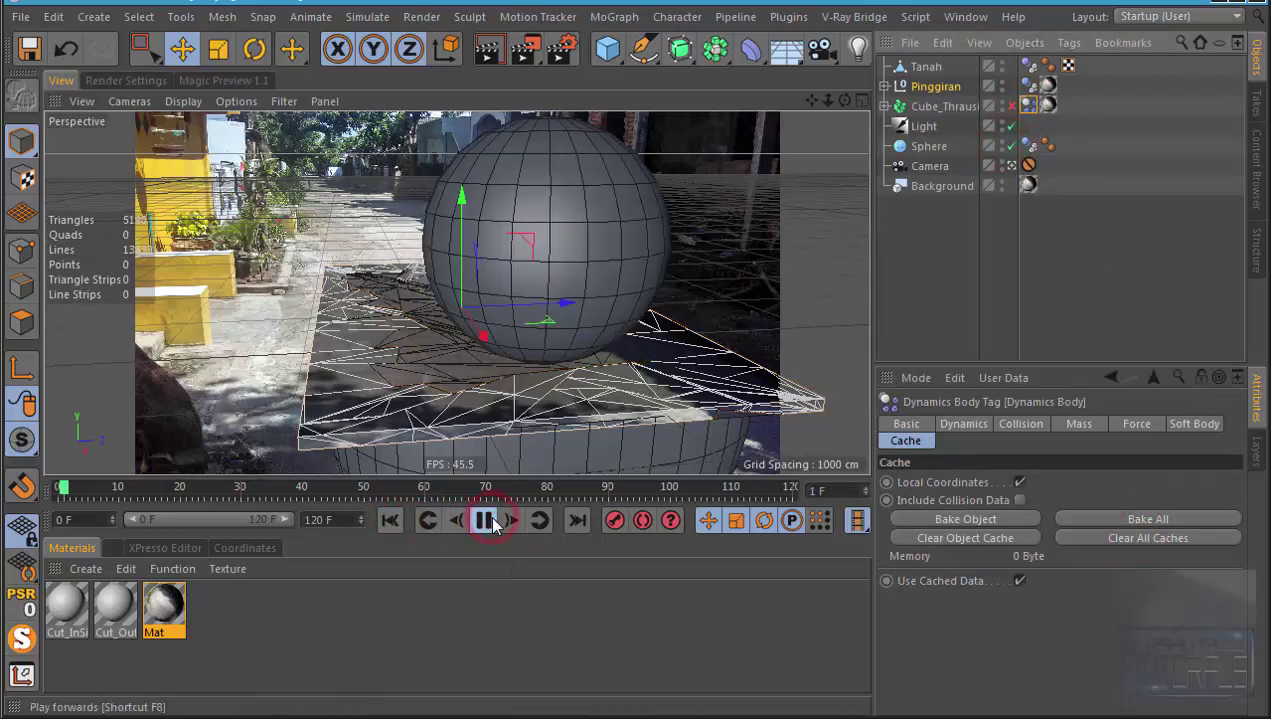
{"action": "left_click", "coordinate": [492, 522]}
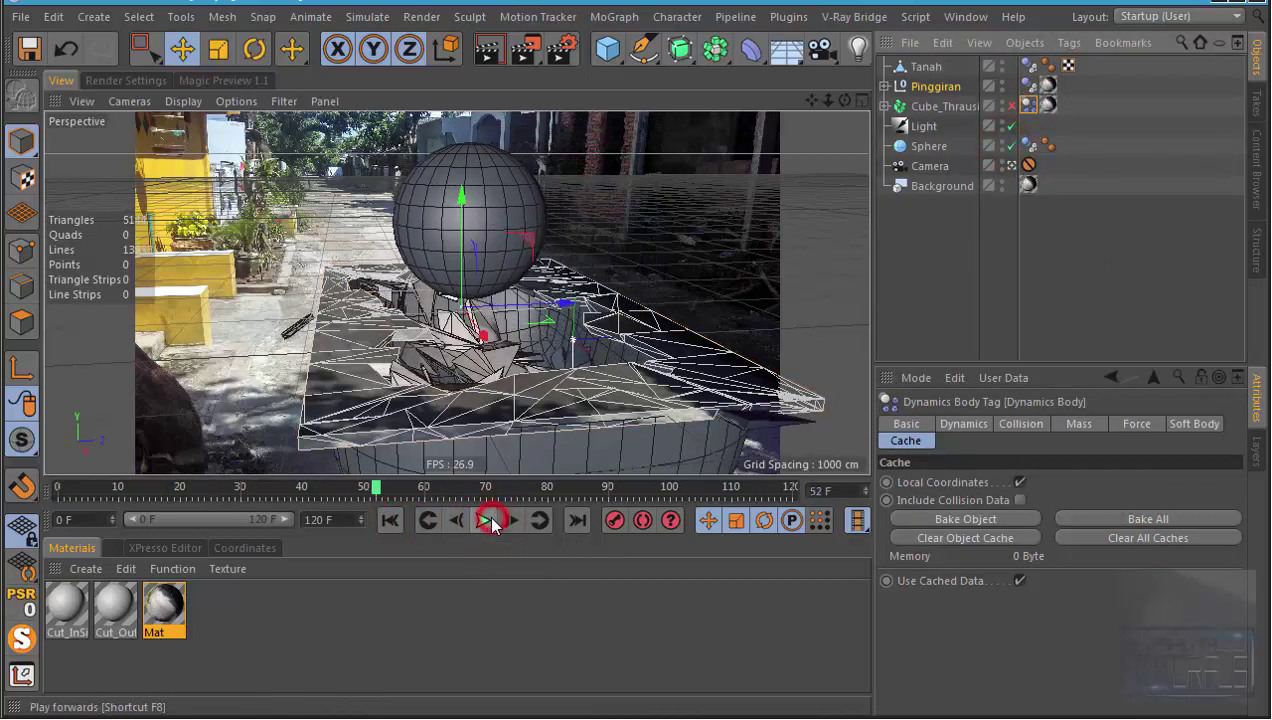
{"action": "left_click", "coordinate": [385, 524]}
{"action": "left_click", "coordinate": [727, 420]}
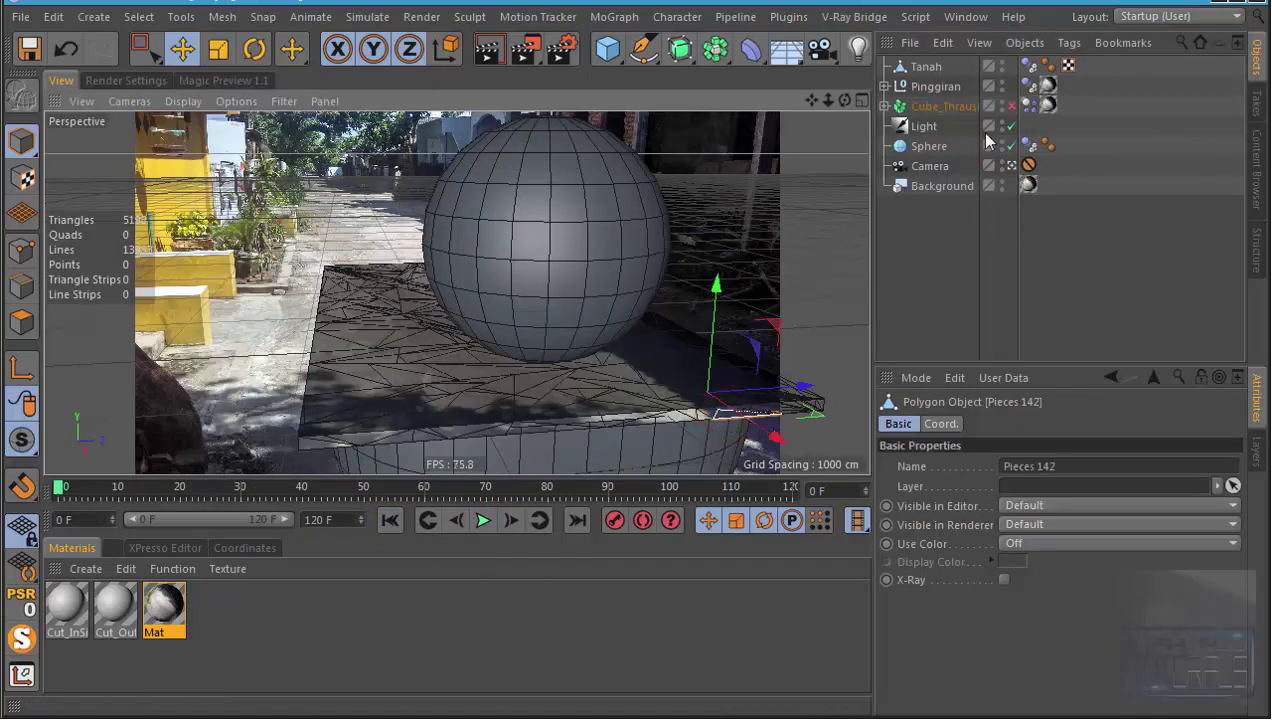
Step: Expand the fractured cube, move Pieces 142 into Pinggiran, and play to check
{"action": "left_click", "coordinate": [884, 105]}
{"action": "scroll", "coordinate": [993, 242], "scroll_direction": "down", "scroll_amount": 5}
{"action": "scroll", "coordinate": [993, 242], "scroll_direction": "down", "scroll_amount": 5}
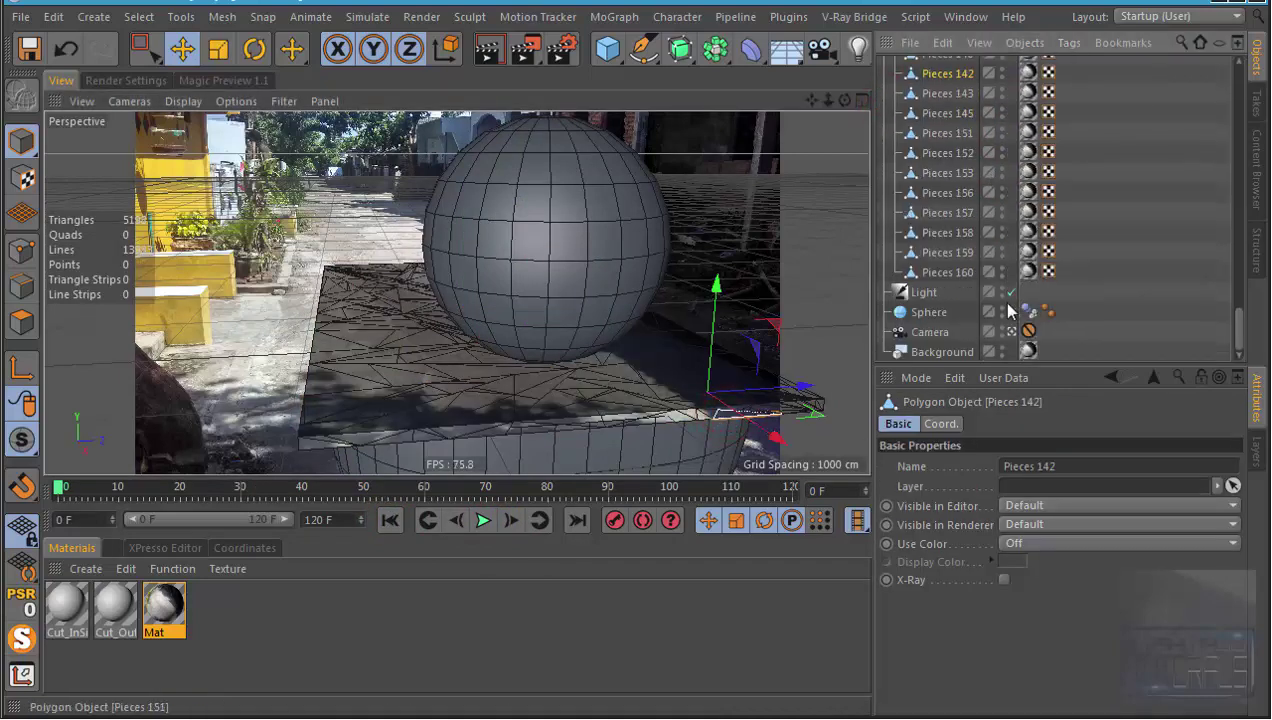
{"action": "scroll", "coordinate": [987, 255], "scroll_direction": "up", "scroll_amount": 3}
{"action": "mouse_move", "coordinate": [955, 316]}
{"action": "left_mouse_down"}
{"action": "mouse_move", "coordinate": [968, 76]}
{"action": "mouse_move", "coordinate": [952, 60]}
{"action": "left_mouse_up"}
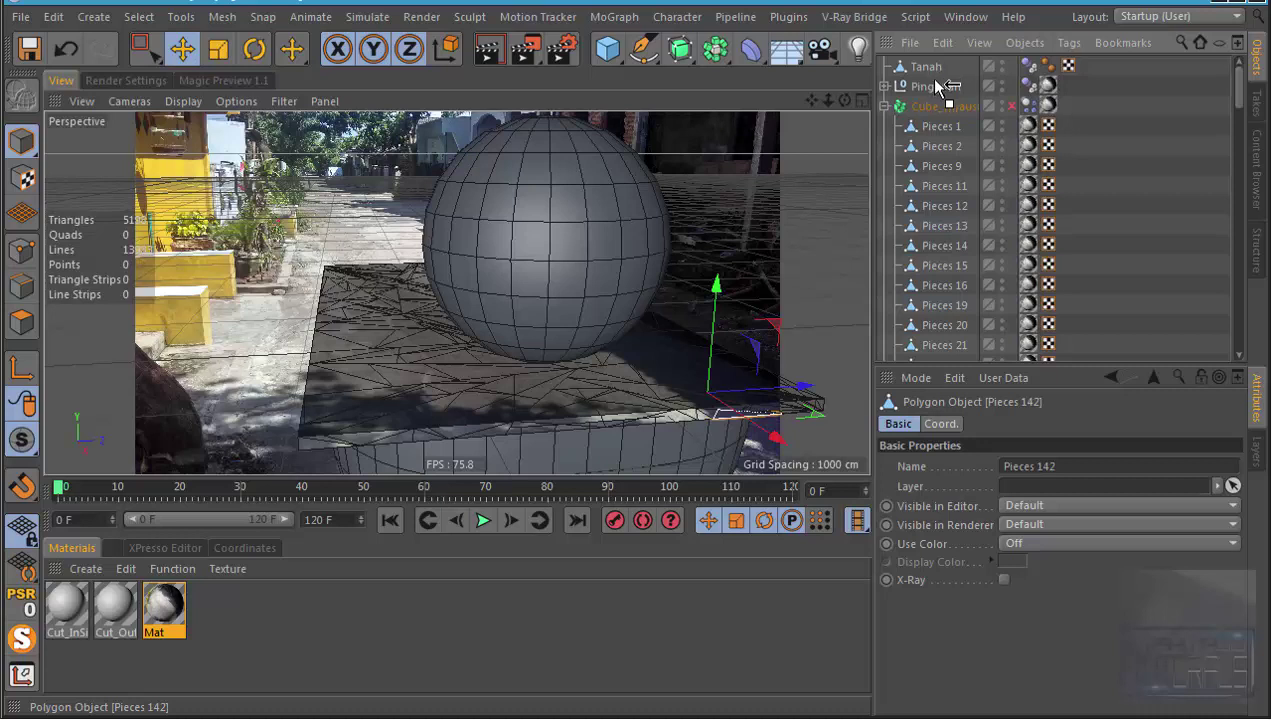
{"action": "left_click_drag", "start_coordinate": [936, 80], "coordinate": [937, 90]}
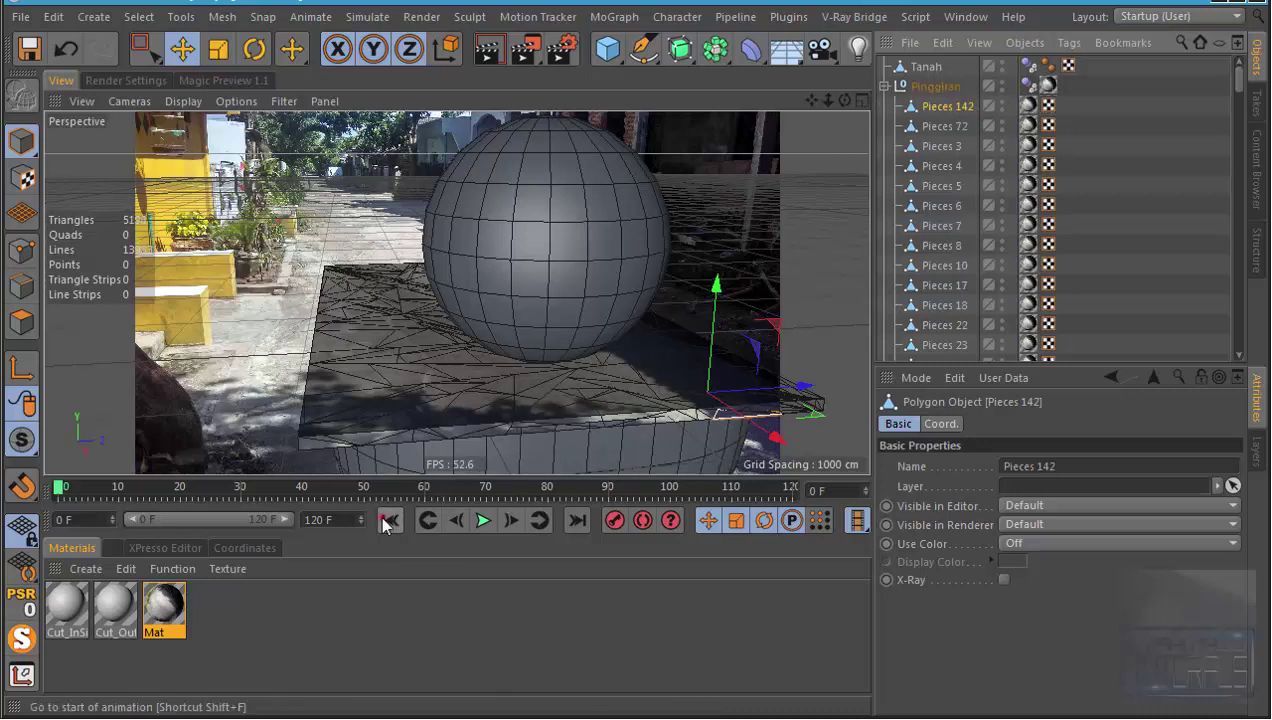
{"action": "left_click", "coordinate": [484, 521]}
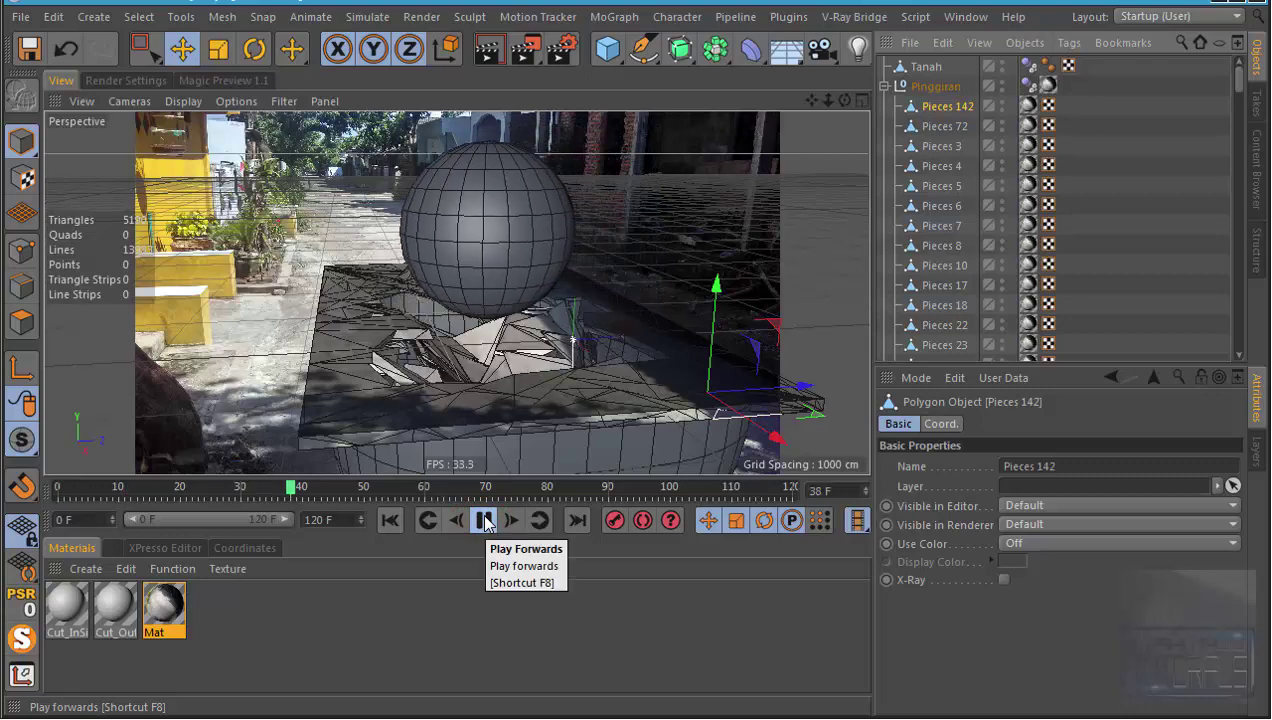
{"action": "left_click", "coordinate": [484, 521]}
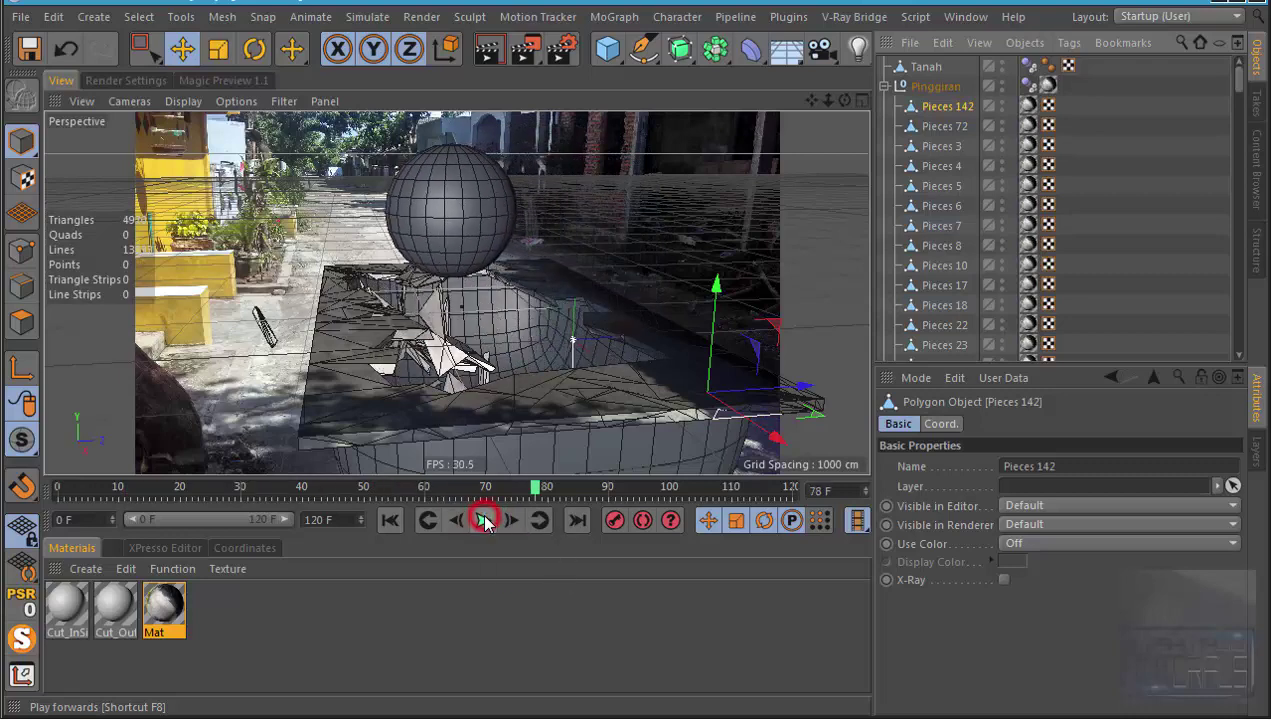
Step: Move the stray Pieces 116 into the Pinggiran group as its first piece
{"action": "left_click", "coordinate": [270, 340]}
{"action": "scroll", "coordinate": [963, 240], "scroll_direction": "down", "scroll_amount": 10}
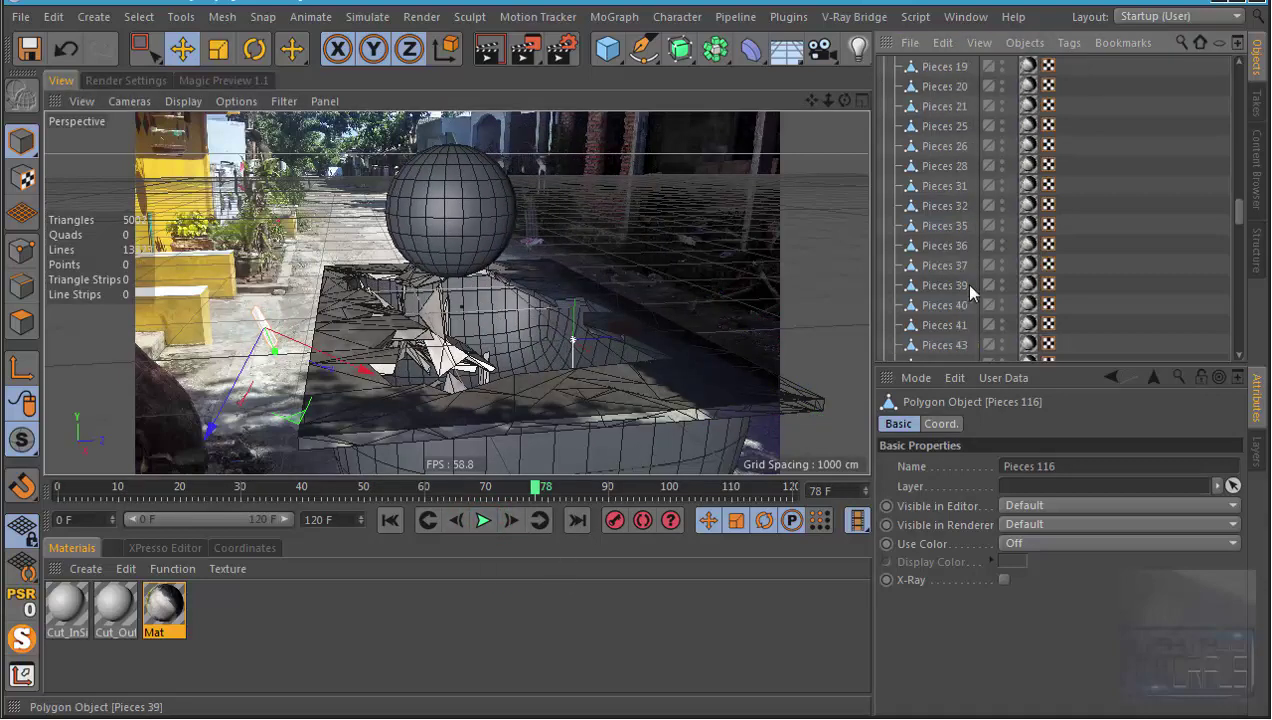
{"action": "scroll", "coordinate": [963, 303], "scroll_direction": "down", "scroll_amount": 5}
{"action": "scroll", "coordinate": [962, 308], "scroll_direction": "down", "scroll_amount": 5}
{"action": "scroll", "coordinate": [962, 310], "scroll_direction": "up", "scroll_amount": 3}
{"action": "scroll", "coordinate": [958, 308], "scroll_direction": "up", "scroll_amount": 3}
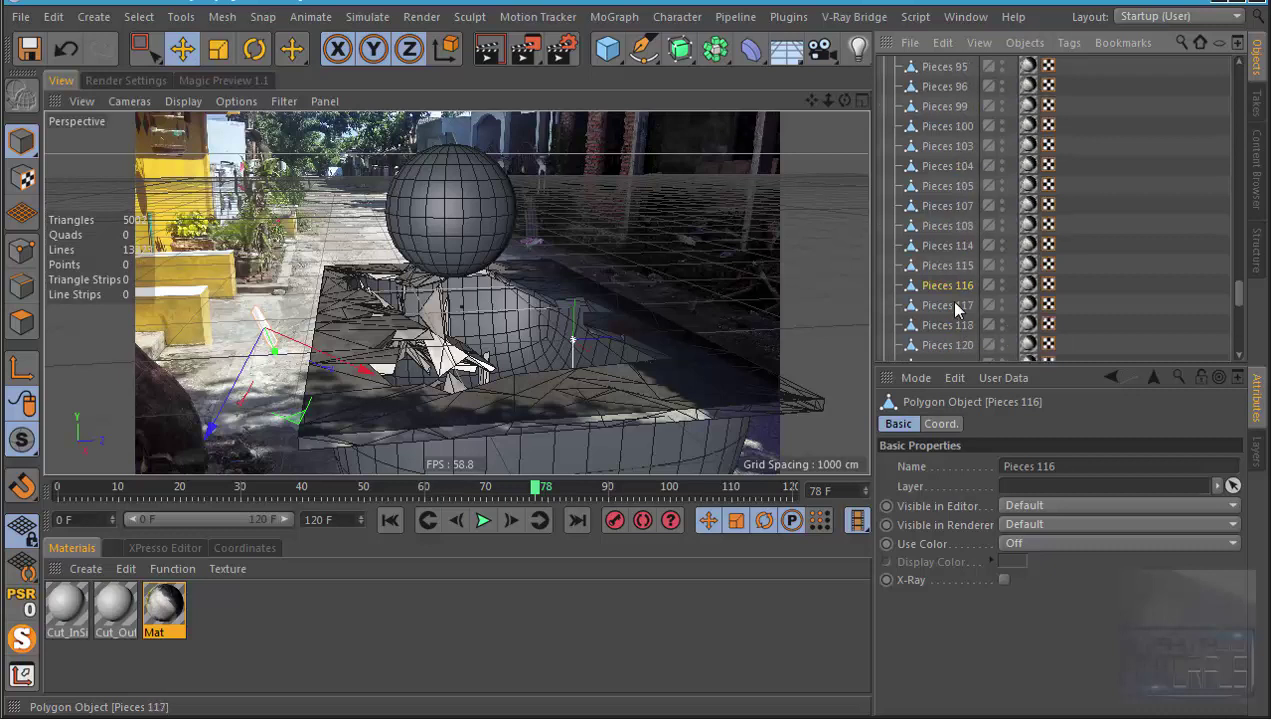
{"action": "left_click_drag", "start_coordinate": [952, 62], "coordinate": [941, 90]}
{"action": "left_click", "coordinate": [483, 520]}
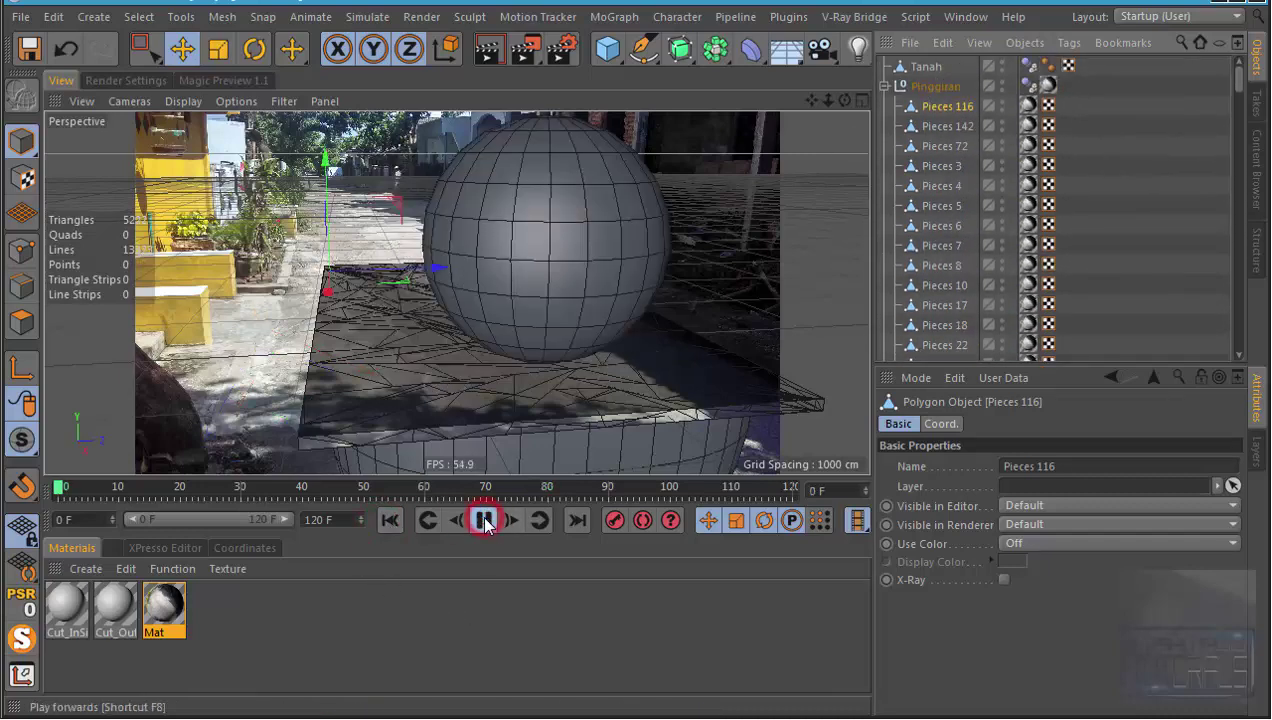
{"action": "left_click", "coordinate": [485, 520]}
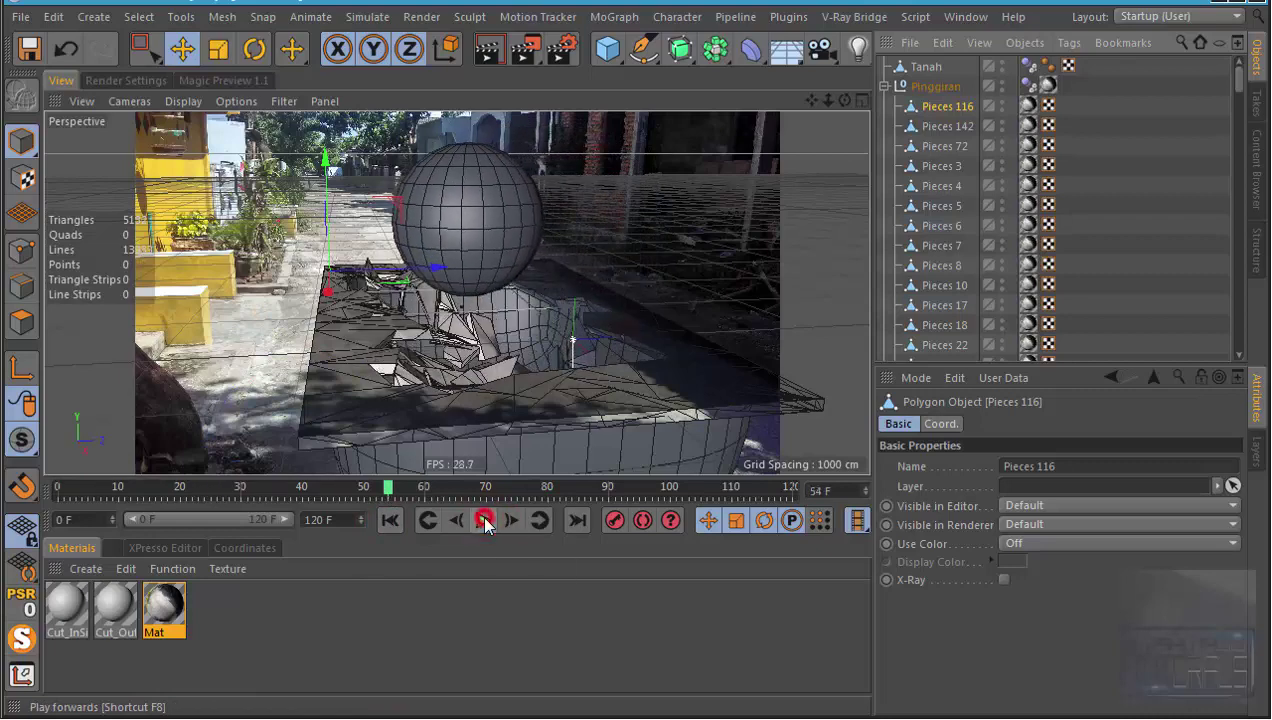
{"action": "left_click", "coordinate": [485, 520]}
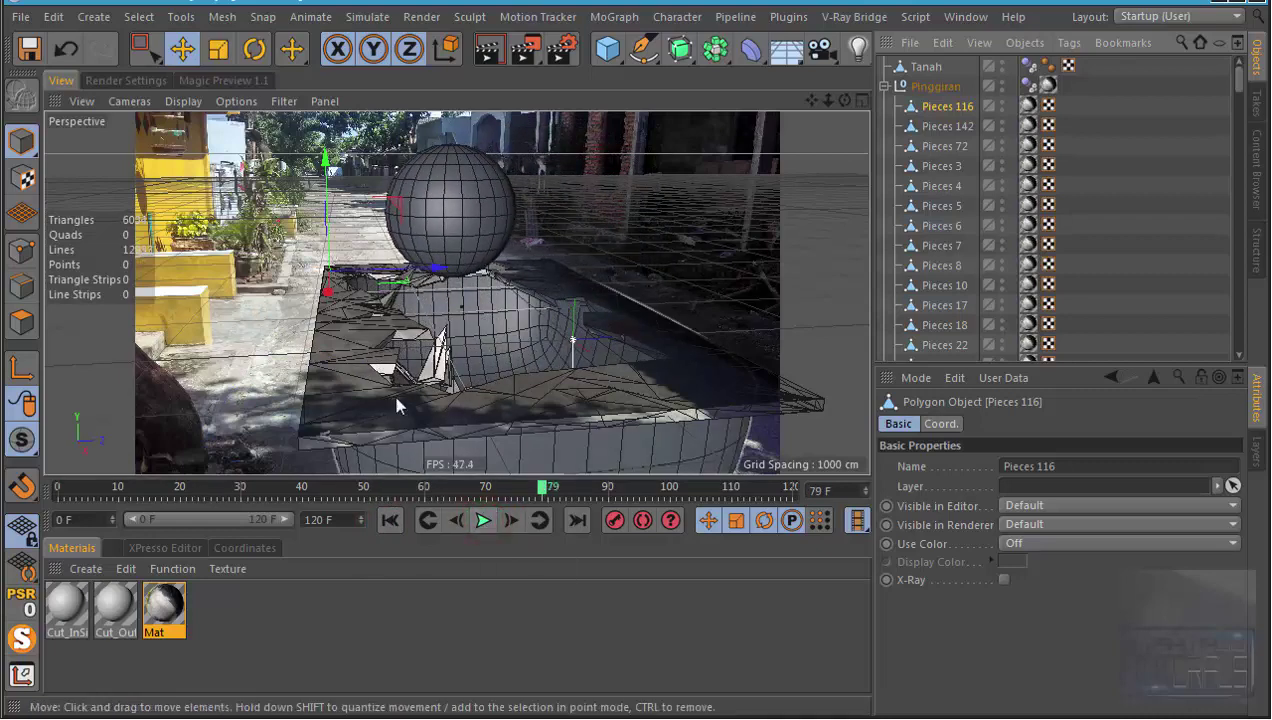
{"action": "left_click", "coordinate": [390, 520]}
{"action": "left_click", "coordinate": [483, 520]}
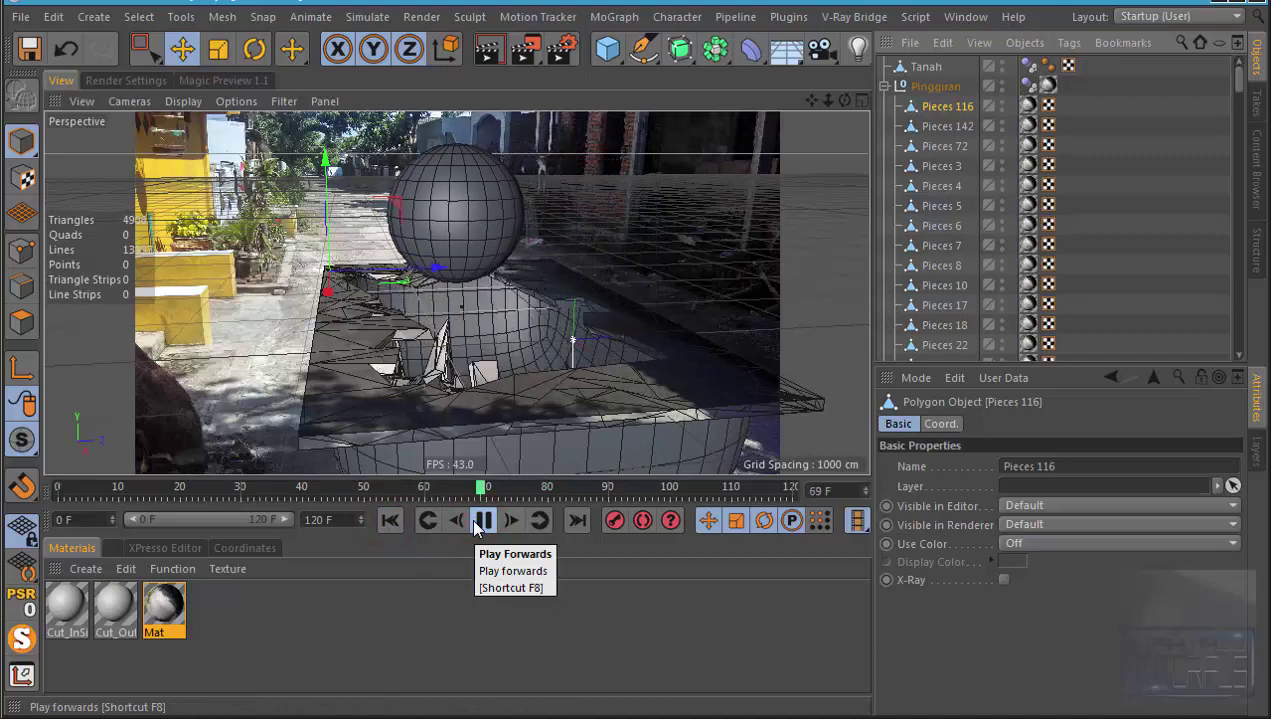
{"action": "left_click", "coordinate": [483, 520]}
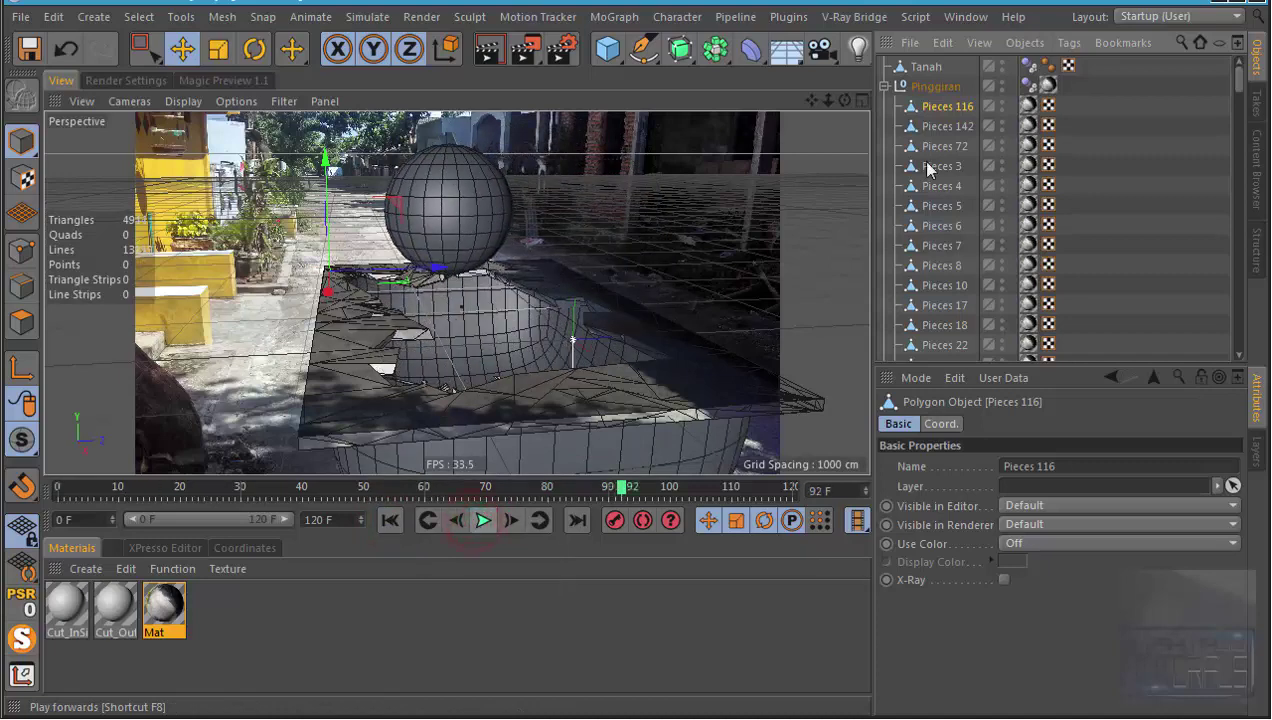
{"action": "left_click", "coordinate": [392, 520]}
{"action": "left_click", "coordinate": [483, 520]}
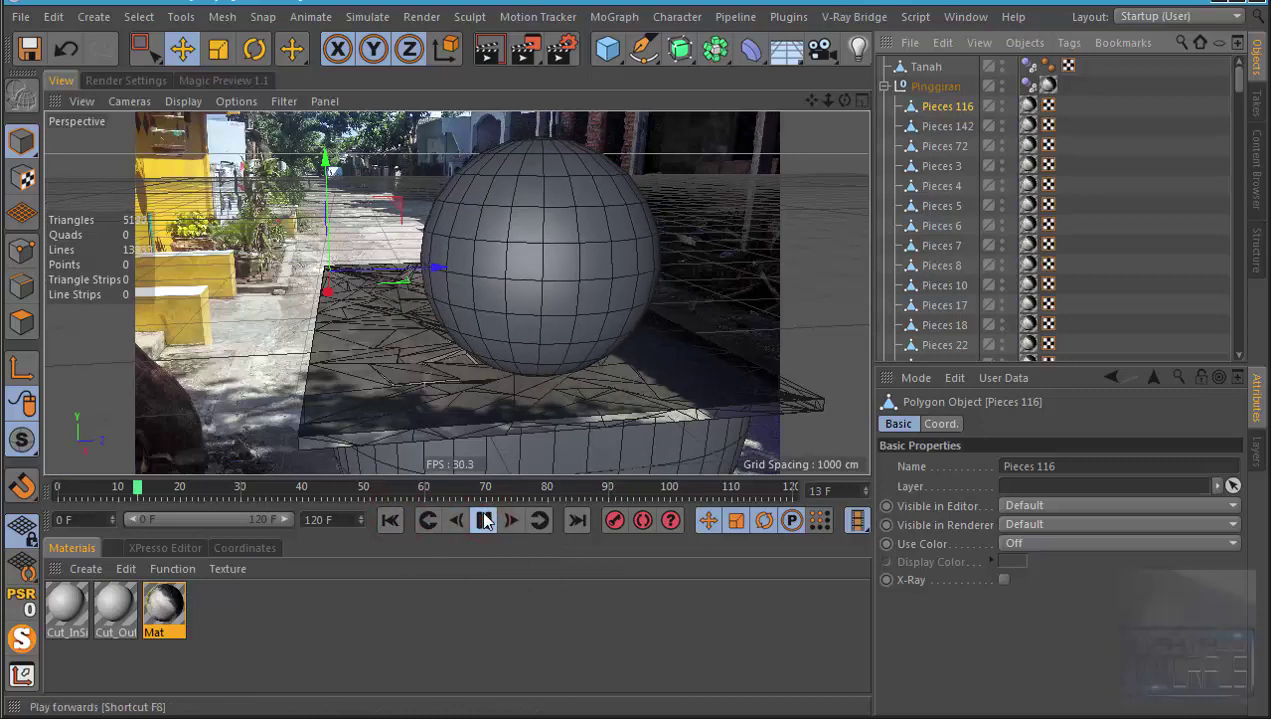
{"action": "left_click", "coordinate": [484, 520]}
Step: Delete the unused Cut_InSi and Cut_Out materials and open a new material, Mat.1
{"action": "left_click", "coordinate": [172, 568]}
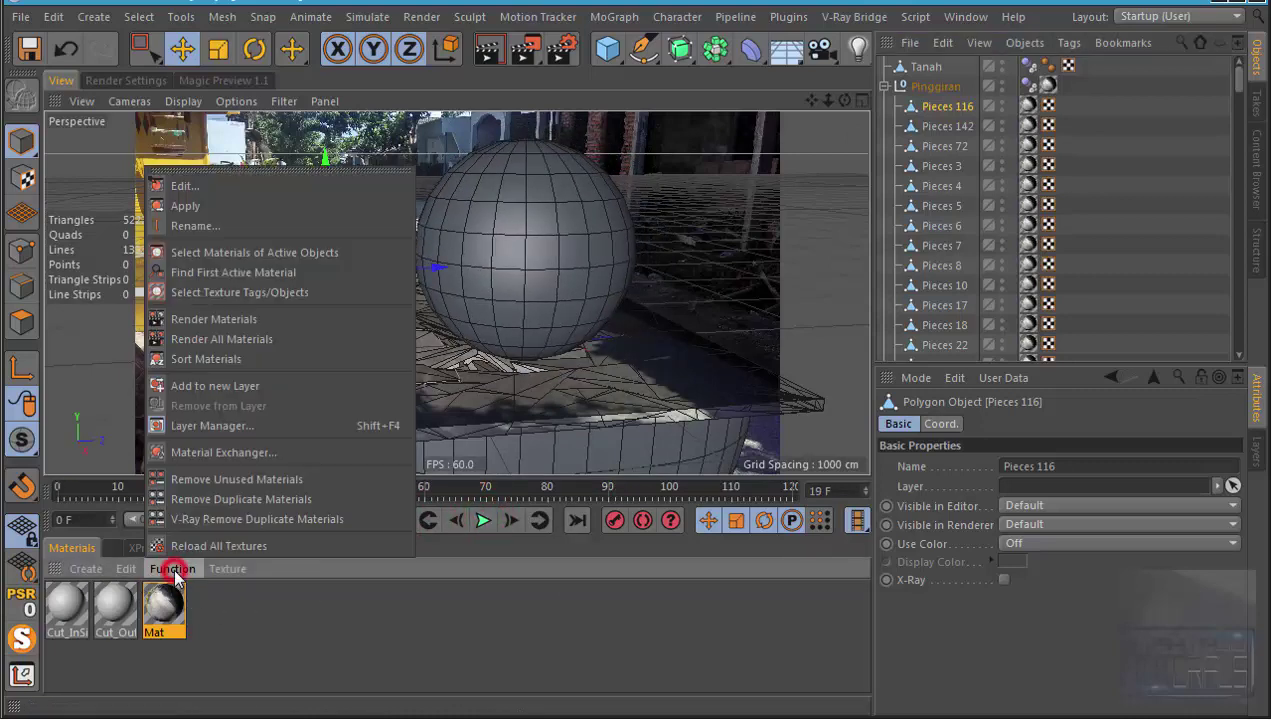
{"action": "left_click", "coordinate": [212, 480]}
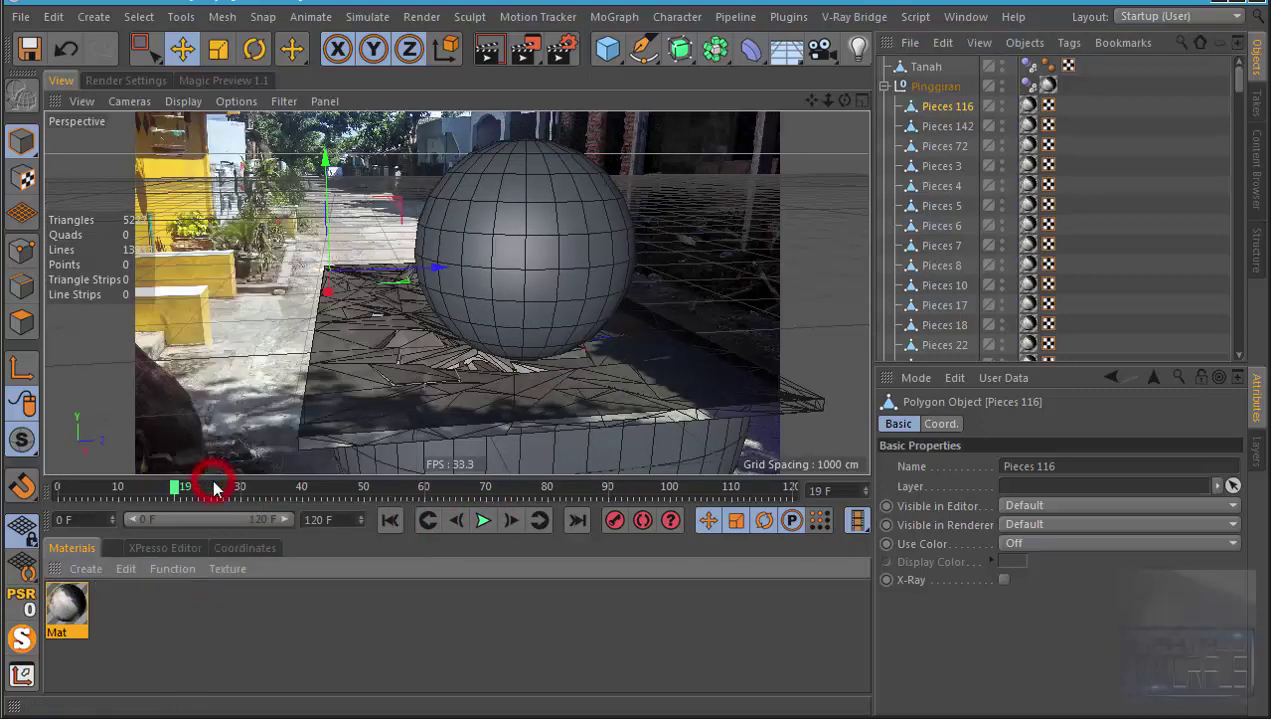
{"action": "left_click", "coordinate": [86, 568]}
{"action": "left_click", "coordinate": [117, 600]}
{"action": "left_click", "coordinate": [82, 604]}
{"action": "double_click", "coordinate": [82, 604]}
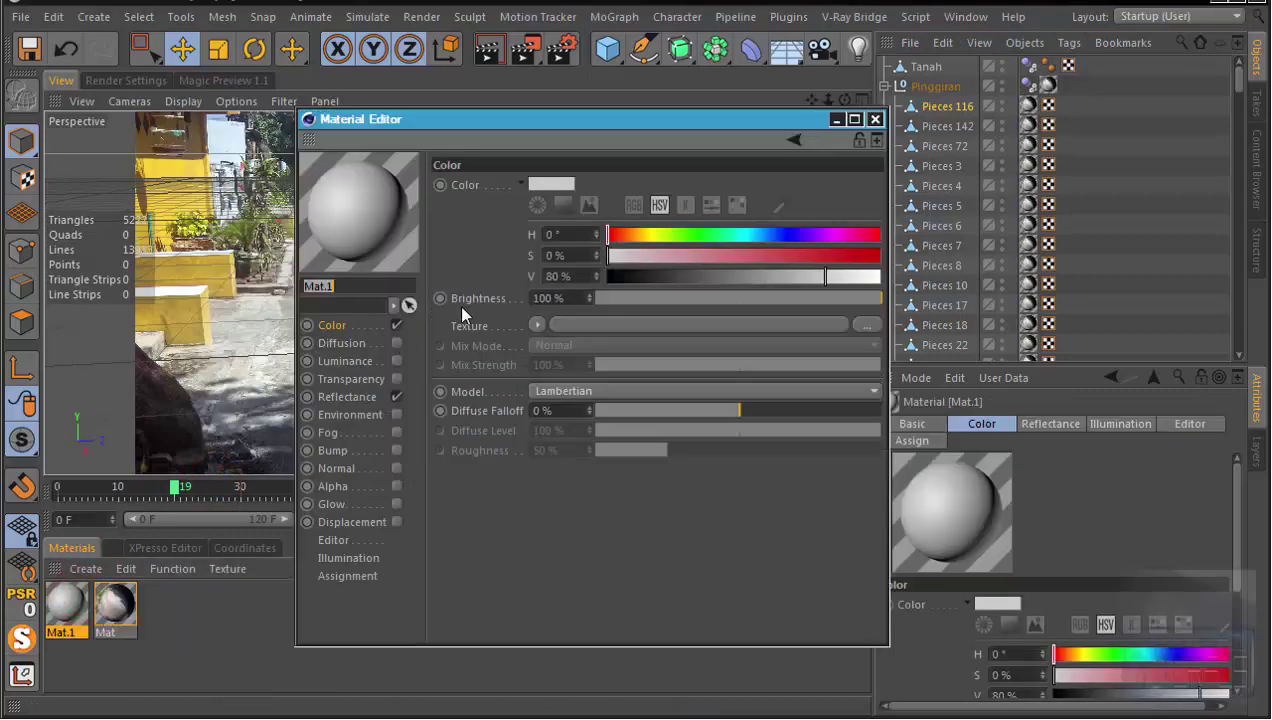
Step: Give Mat.1 a saturated, dark orange-brown colour
{"action": "left_click_drag", "start_coordinate": [778, 278], "coordinate": [676, 276]}
{"action": "left_click", "coordinate": [636, 234]}
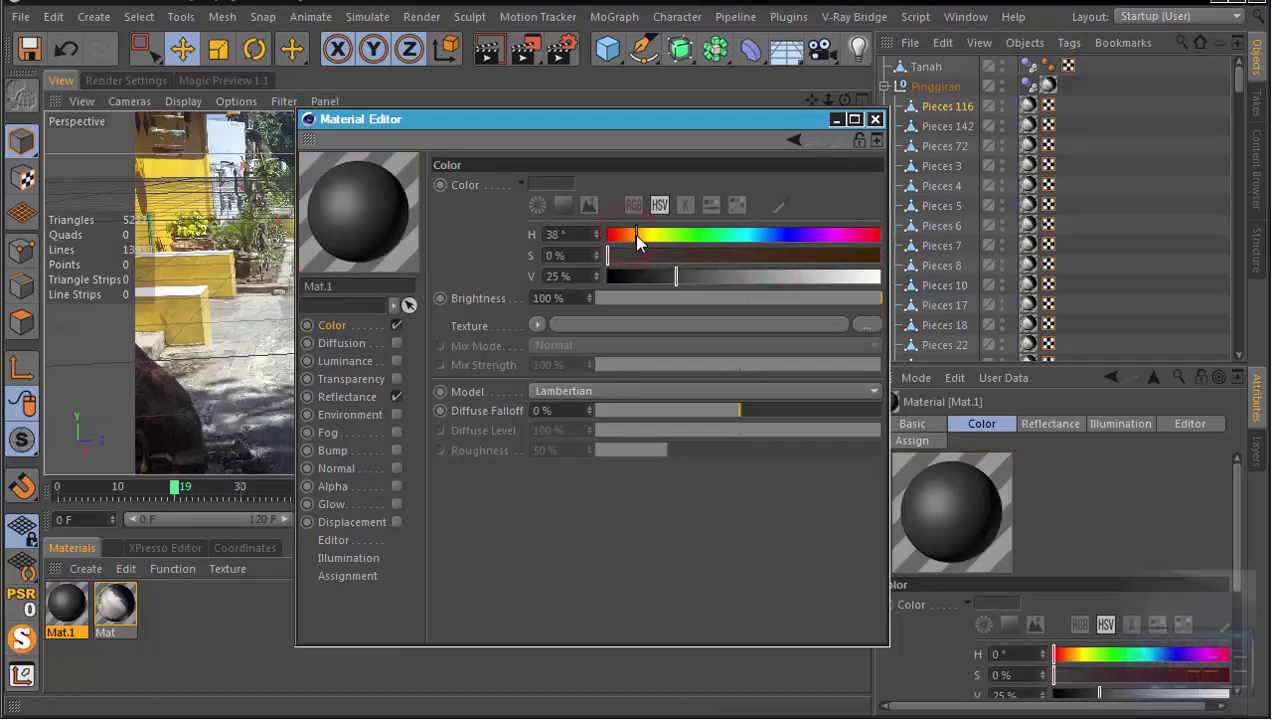
{"action": "left_click", "coordinate": [864, 255]}
{"action": "left_click_drag", "start_coordinate": [755, 279], "coordinate": [808, 278]}
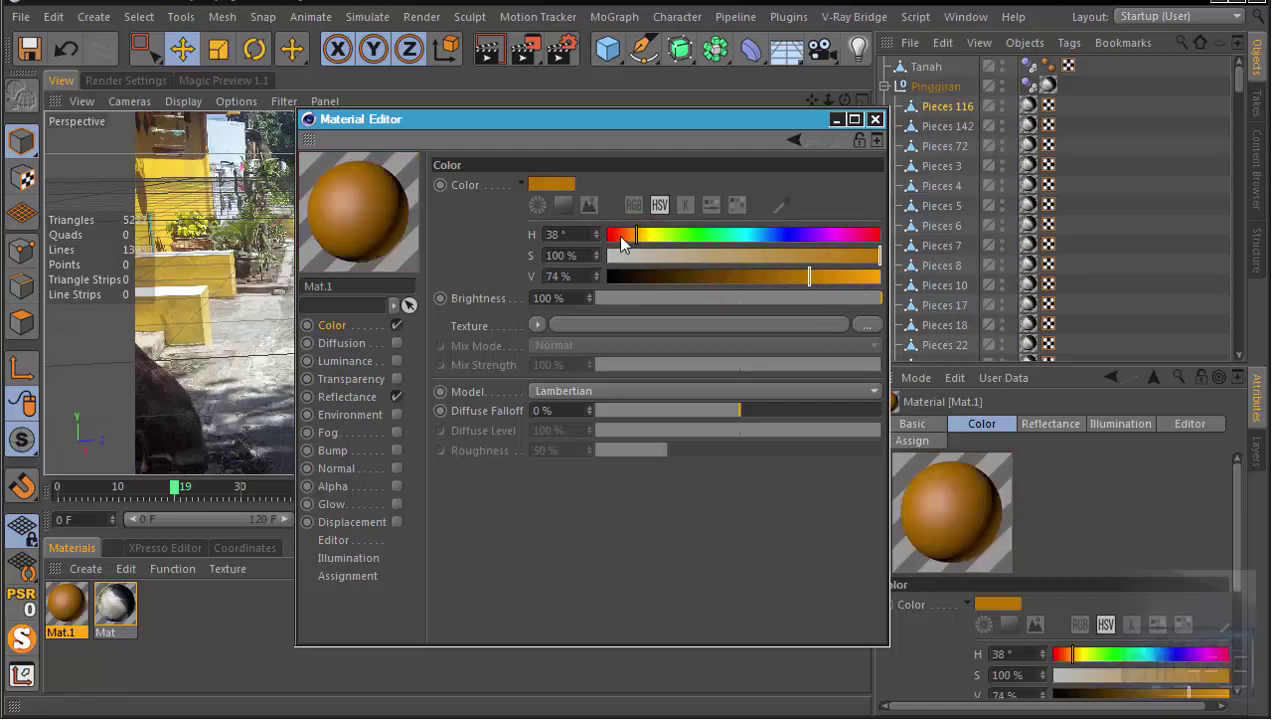
{"action": "left_click_drag", "start_coordinate": [616, 235], "coordinate": [632, 236]}
{"action": "left_click", "coordinate": [741, 277]}
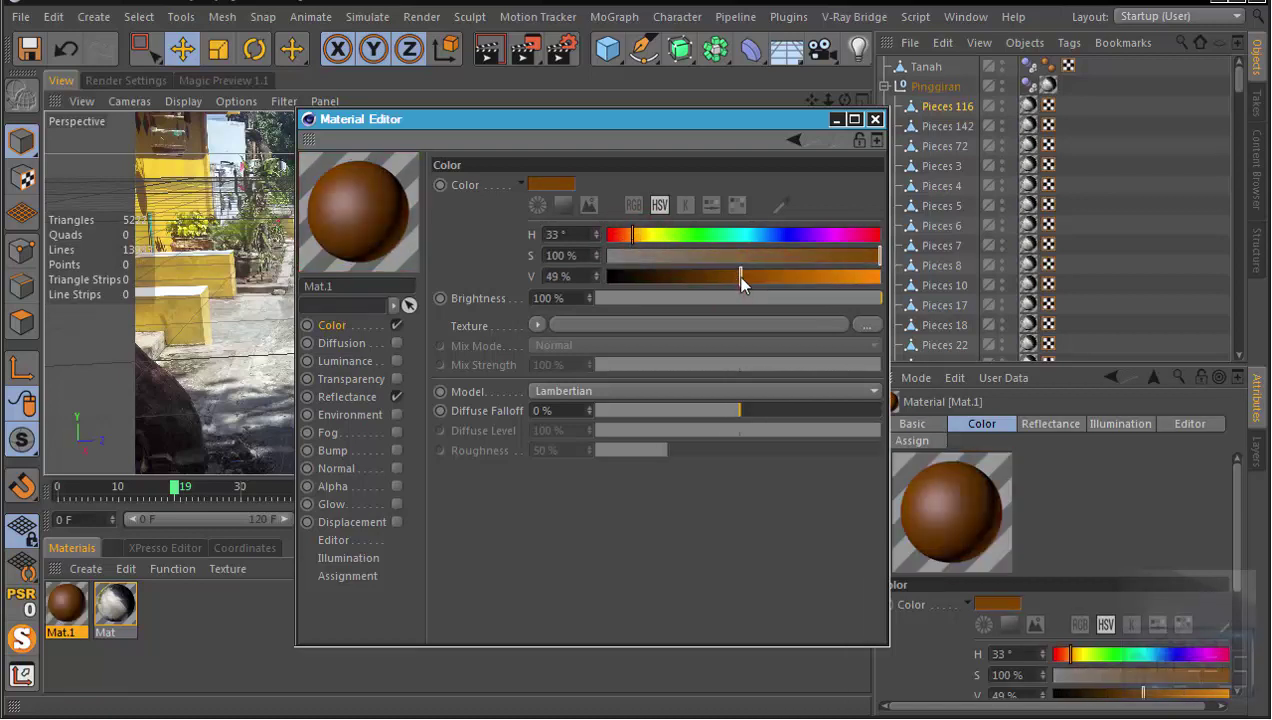
Step: Enable bump with a Luka noise texture at 424% scale
{"action": "left_click", "coordinate": [333, 450]}
{"action": "left_click", "coordinate": [396, 450]}
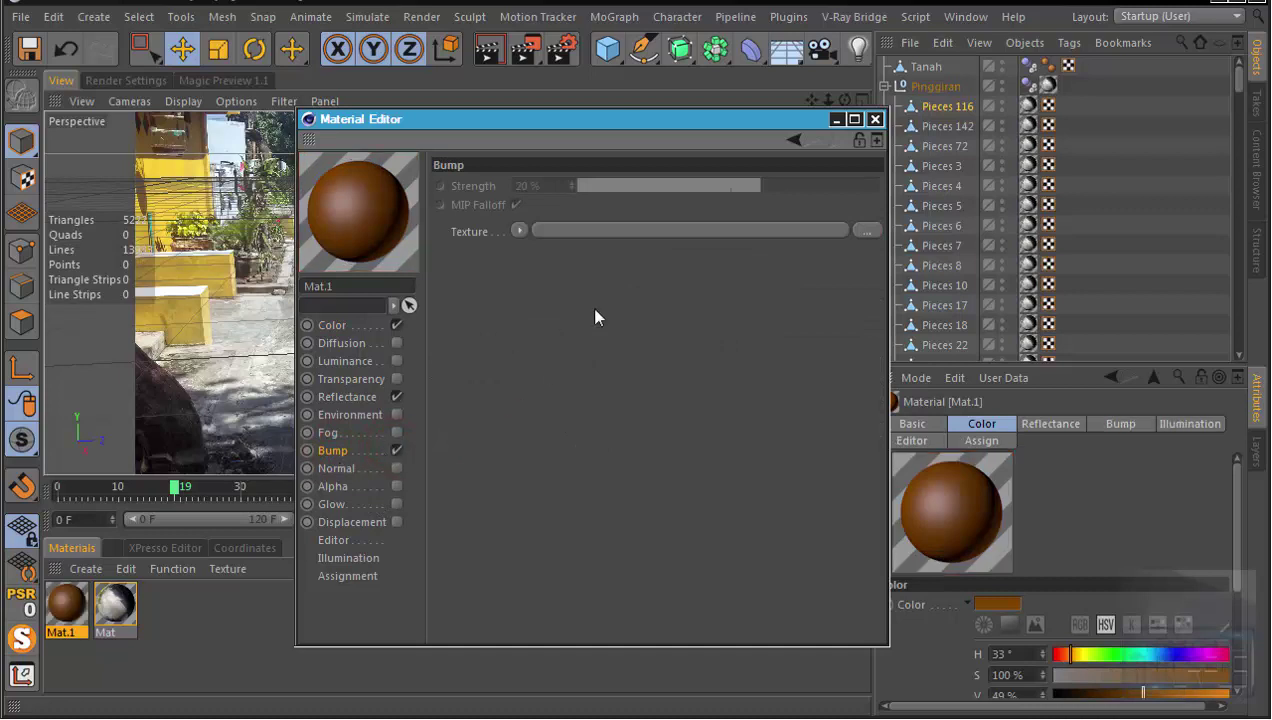
{"action": "left_click", "coordinate": [519, 230]}
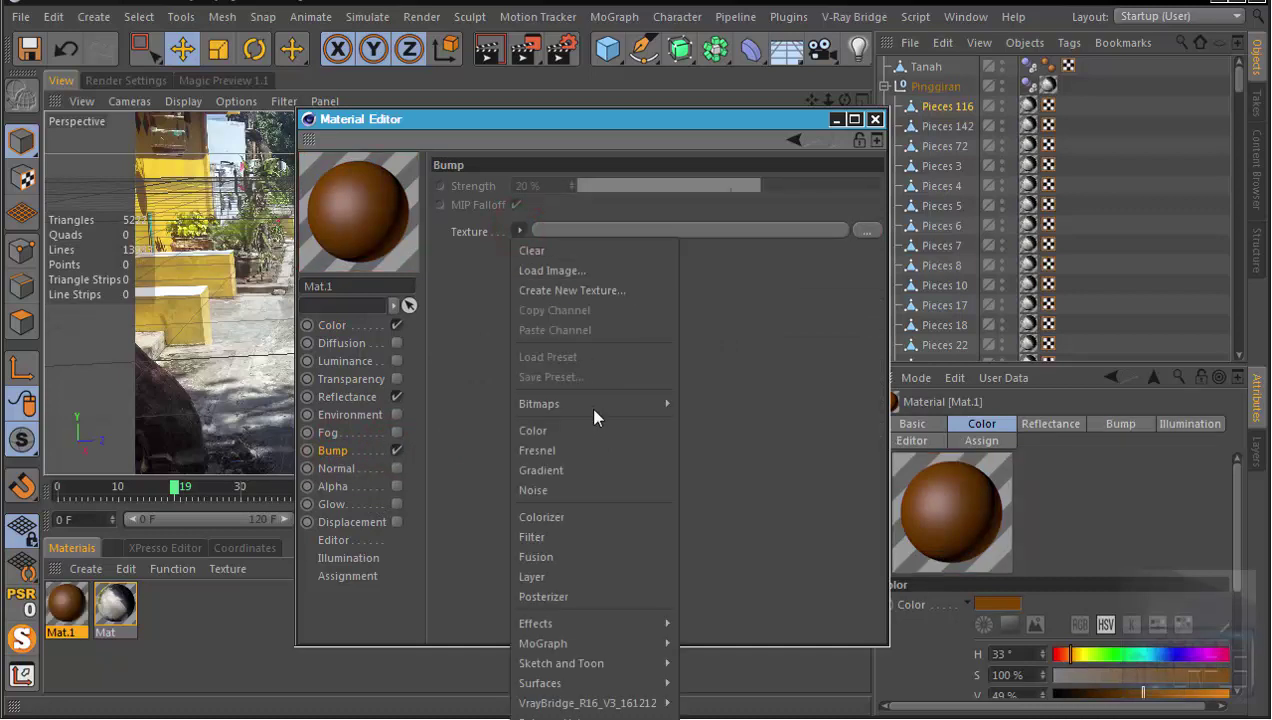
{"action": "left_click", "coordinate": [591, 489]}
{"action": "left_click", "coordinate": [546, 274]}
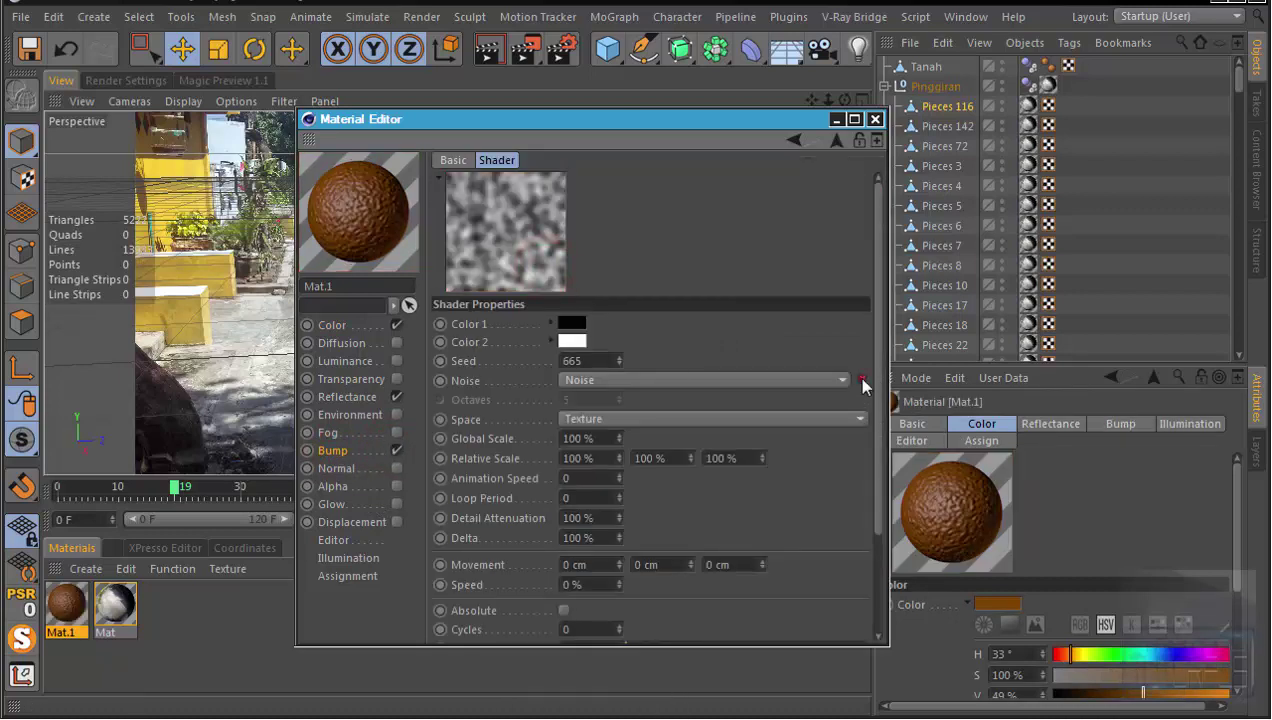
{"action": "left_click", "coordinate": [862, 380]}
{"action": "left_click", "coordinate": [940, 517]}
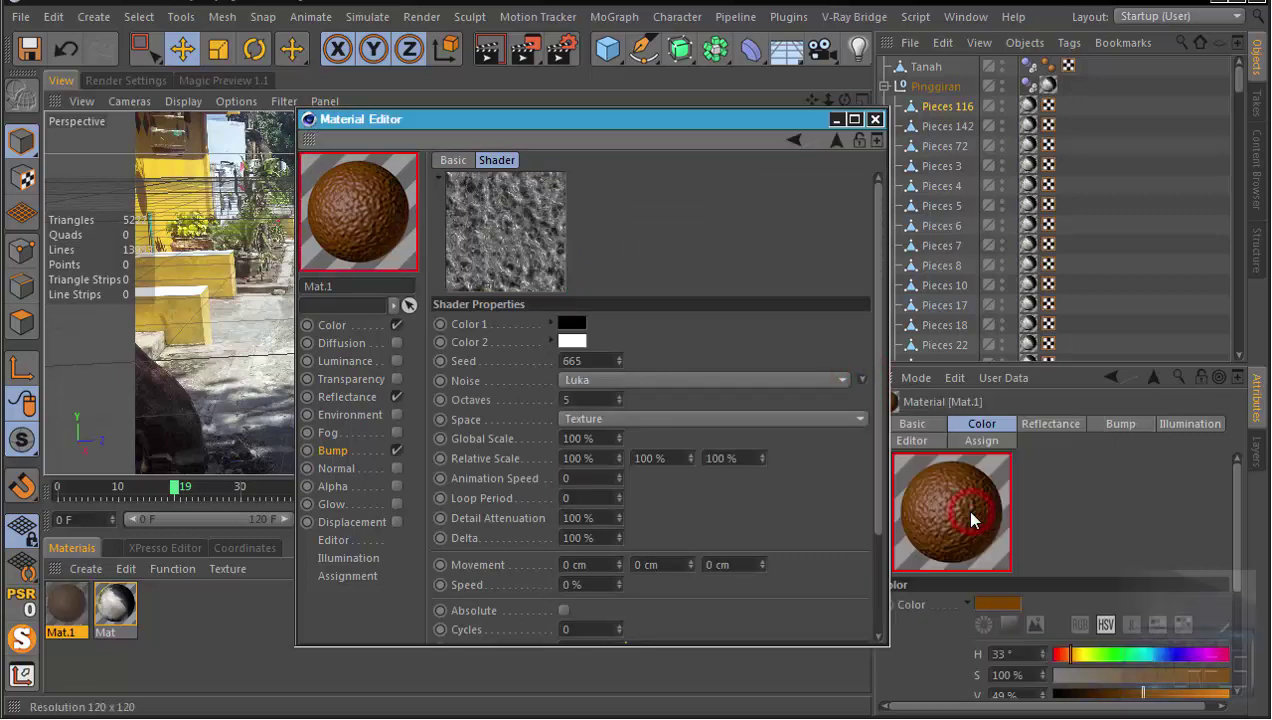
{"action": "left_click_drag", "start_coordinate": [617, 440], "coordinate": [614, 420]}
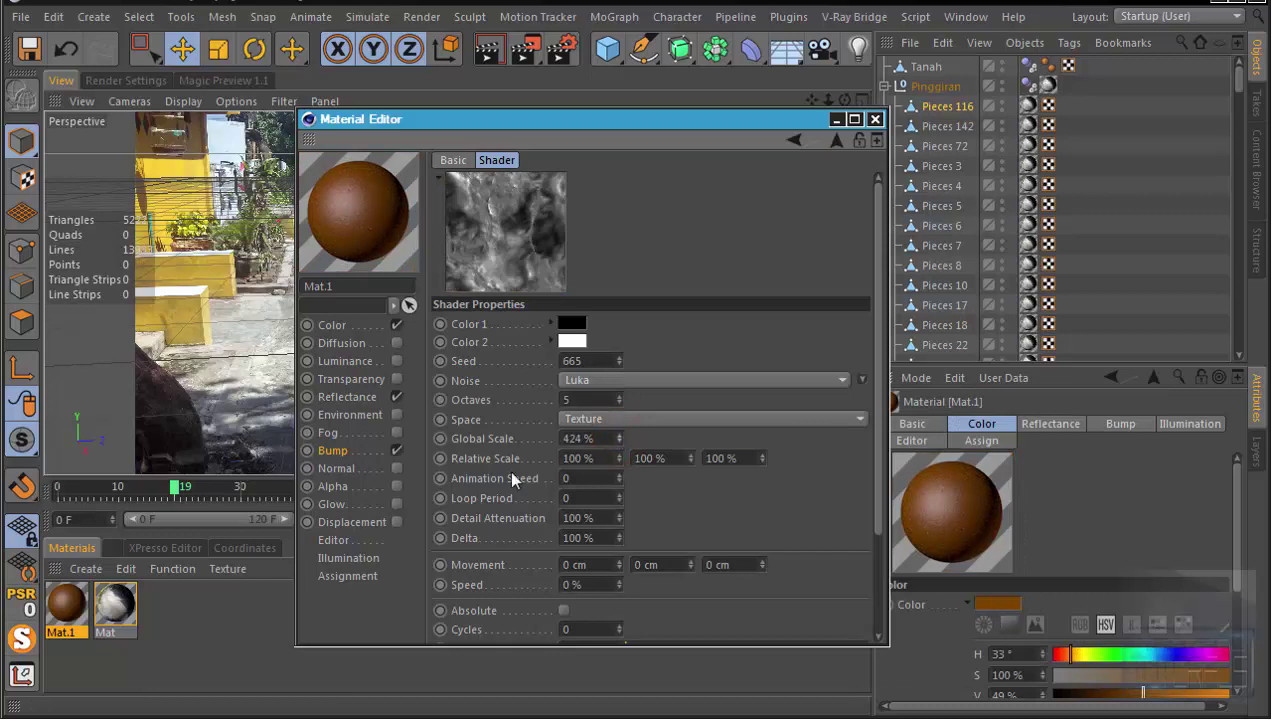
Step: Set the bump strength to -87% and close the Material Editor
{"action": "left_click", "coordinate": [333, 451]}
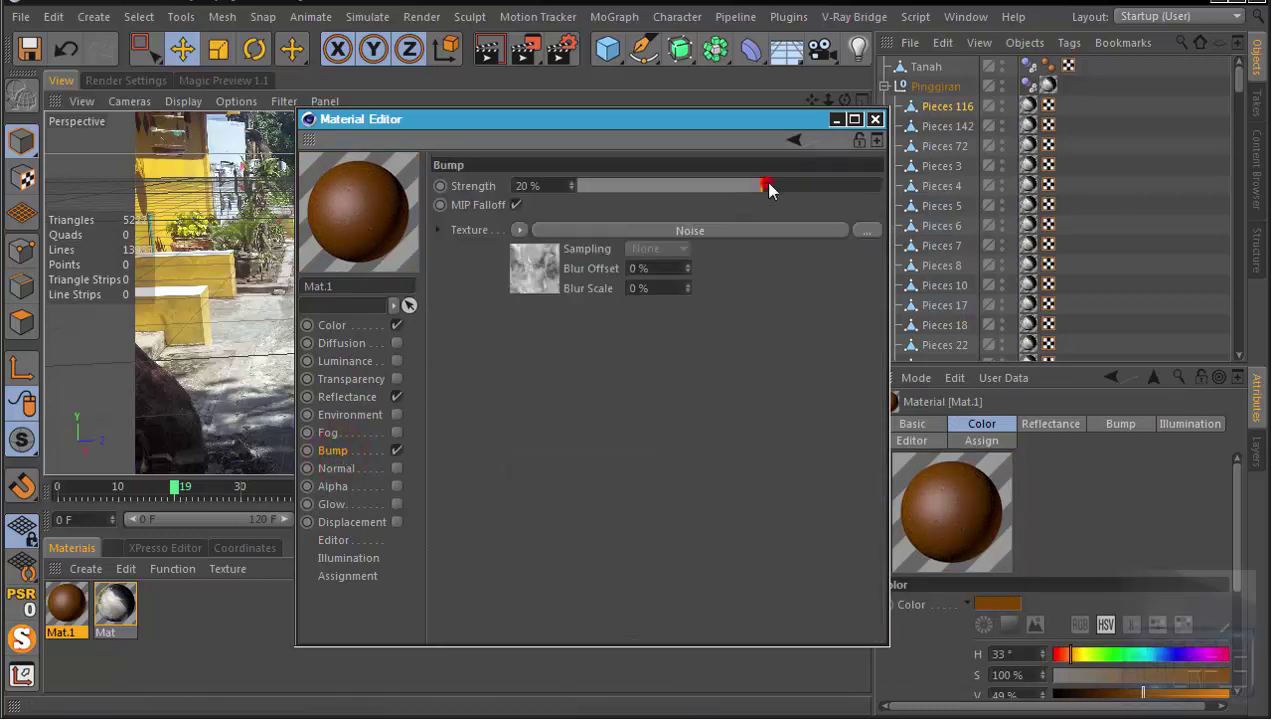
{"action": "mouse_move", "coordinate": [768, 182]}
{"action": "left_mouse_down"}
{"action": "mouse_move", "coordinate": [855, 182]}
{"action": "mouse_move", "coordinate": [575, 200]}
{"action": "mouse_move", "coordinate": [596, 186]}
{"action": "left_mouse_up"}
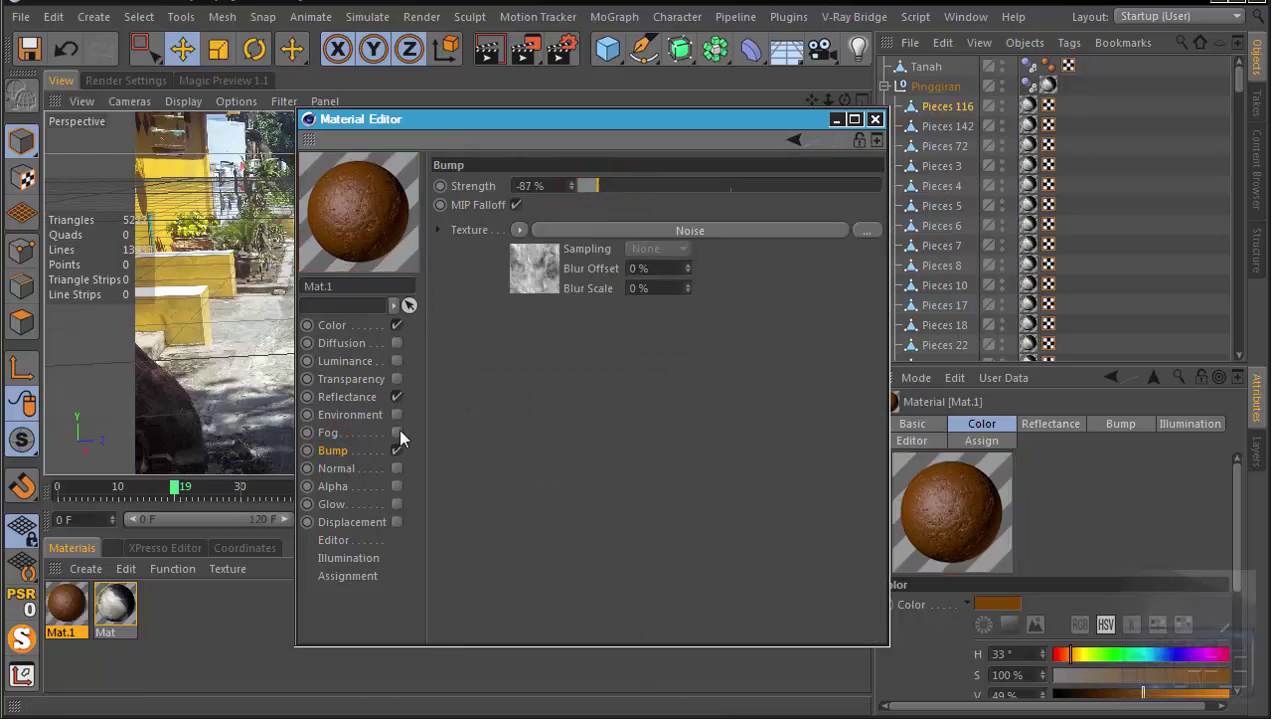
{"action": "left_click", "coordinate": [875, 119]}
{"action": "left_click", "coordinate": [62, 604]}
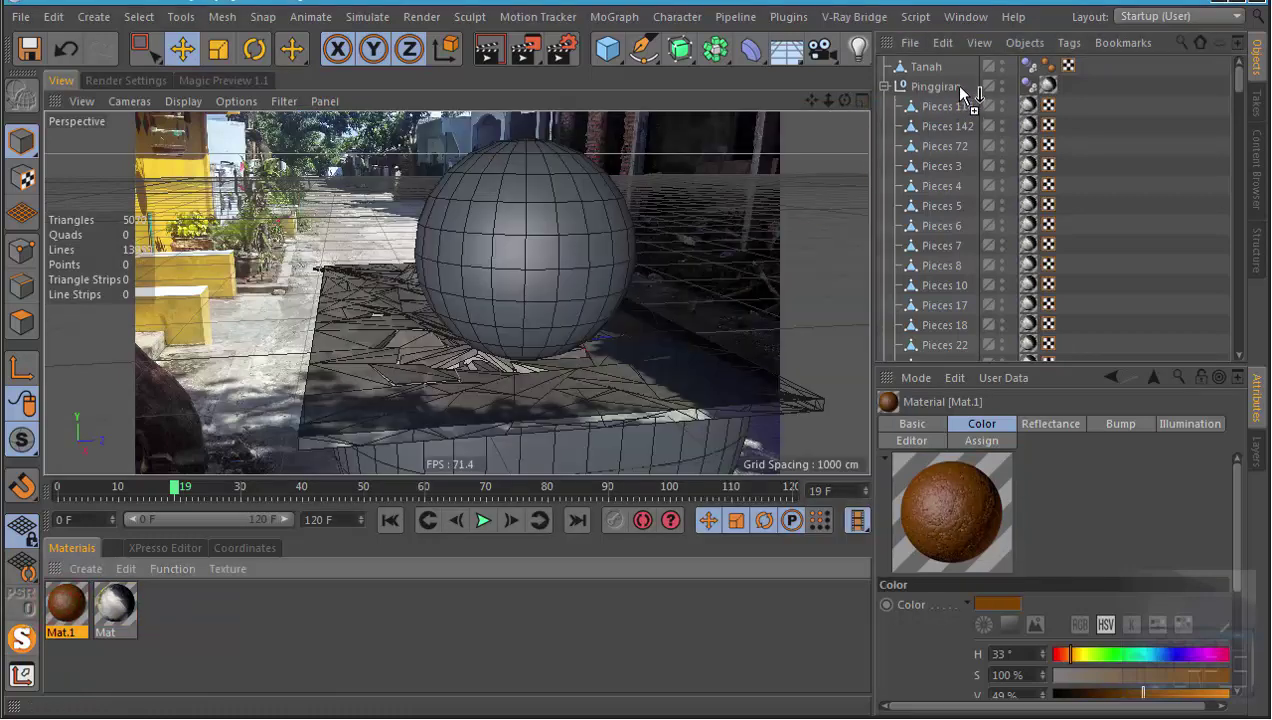
Step: Apply Mat.1 to the Tanah ground and preview it with a test render and playback
{"action": "left_click_drag", "start_coordinate": [932, 68], "coordinate": [930, 67]}
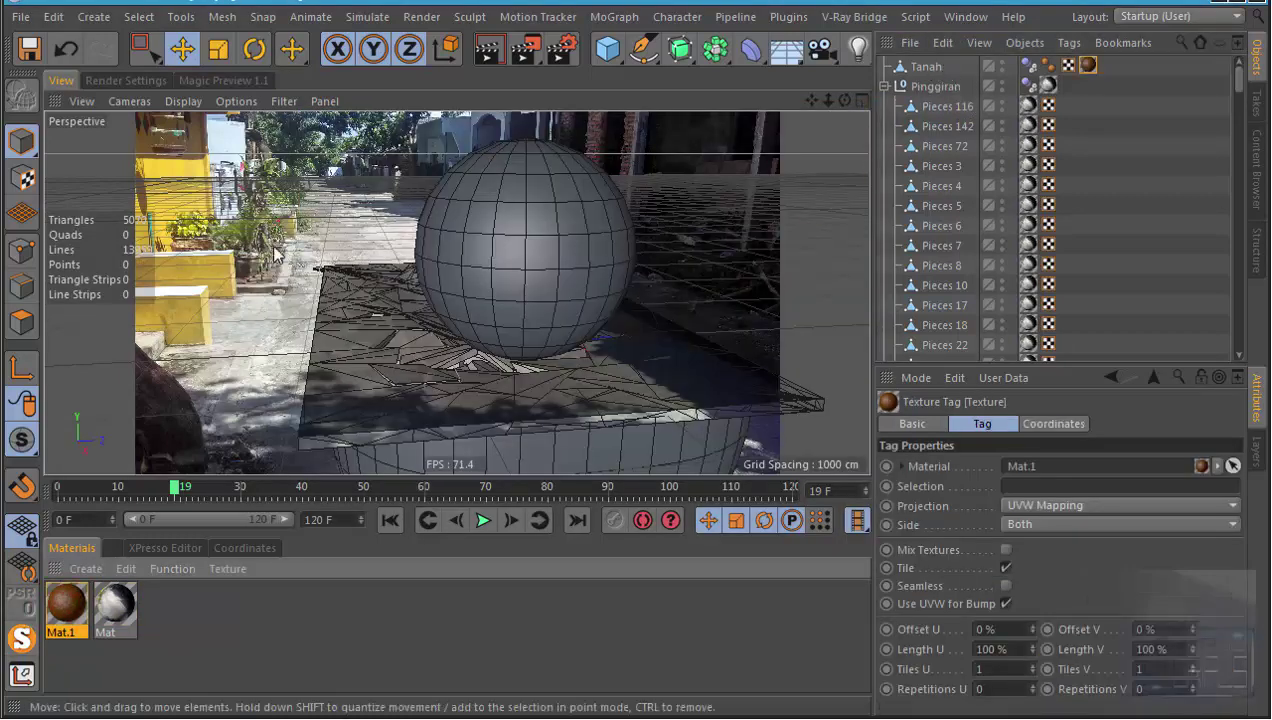
{"action": "left_click", "coordinate": [488, 48]}
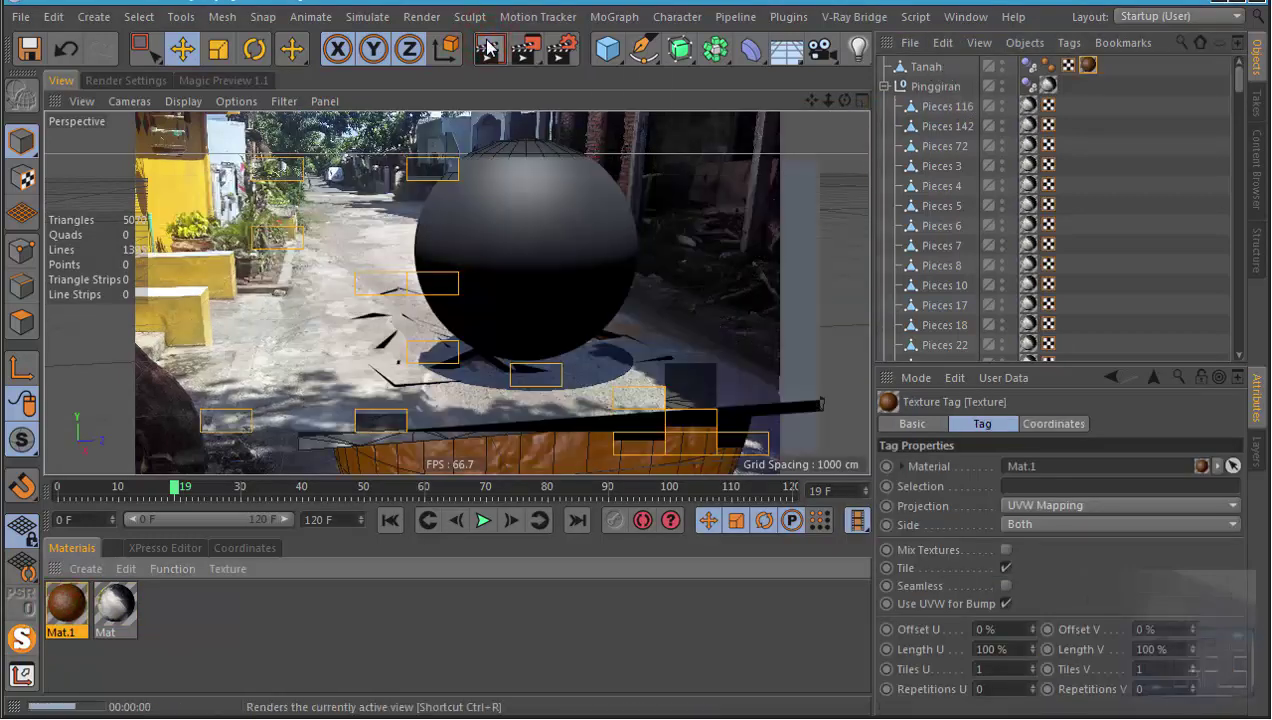
{"action": "left_click", "coordinate": [484, 520]}
{"action": "left_click", "coordinate": [484, 520]}
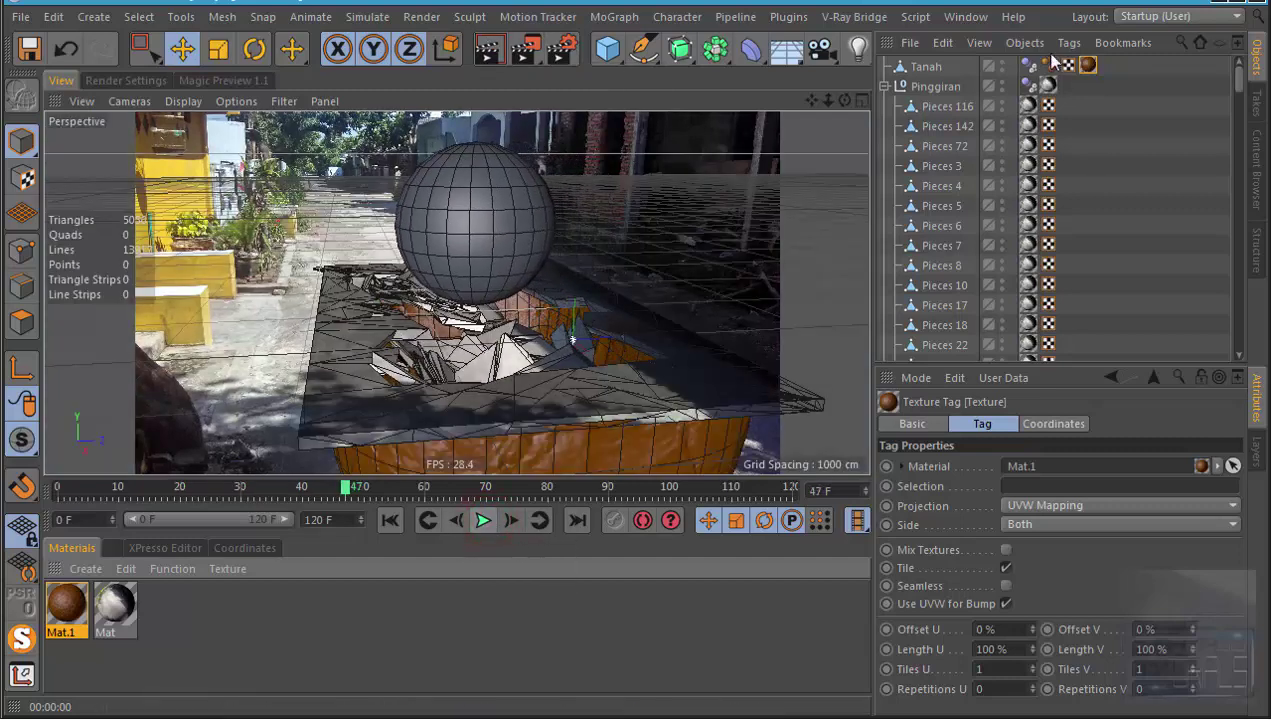
Step: Bake All on the Pinggiran dynamics body, replay the impact, and collapse Pinggiran
{"action": "left_click", "coordinate": [1027, 87]}
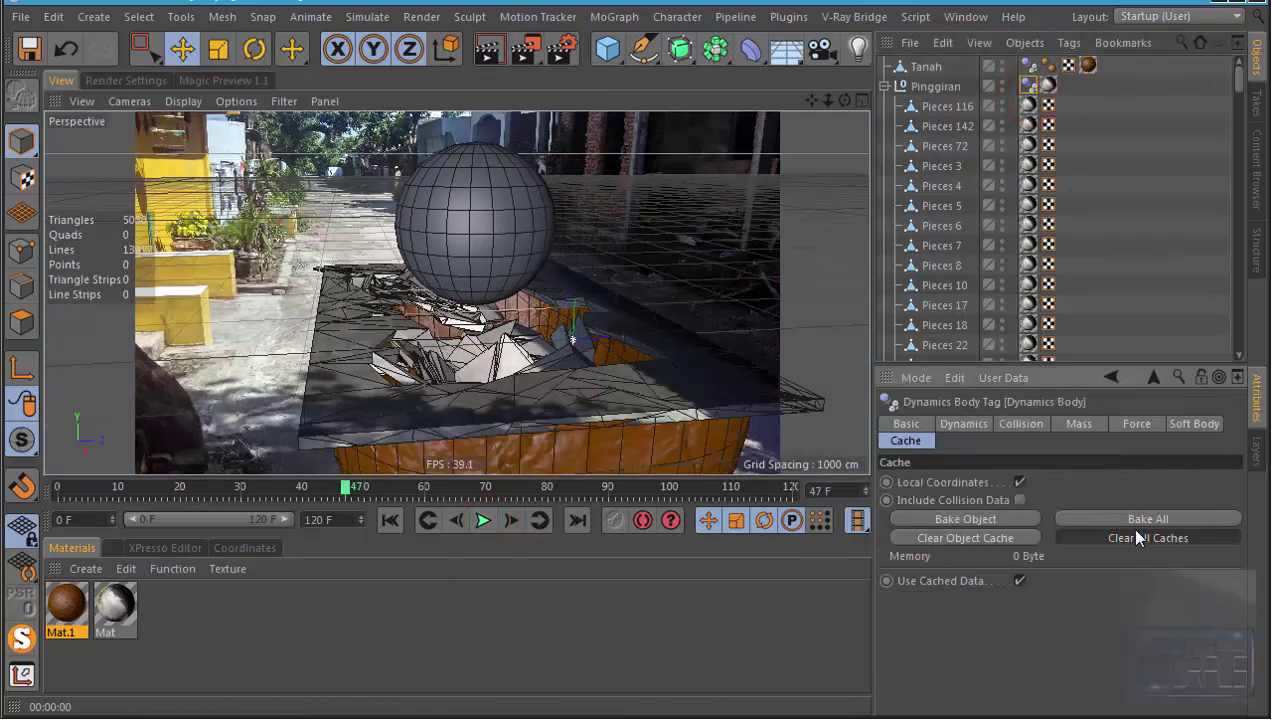
{"action": "left_click", "coordinate": [1140, 518]}
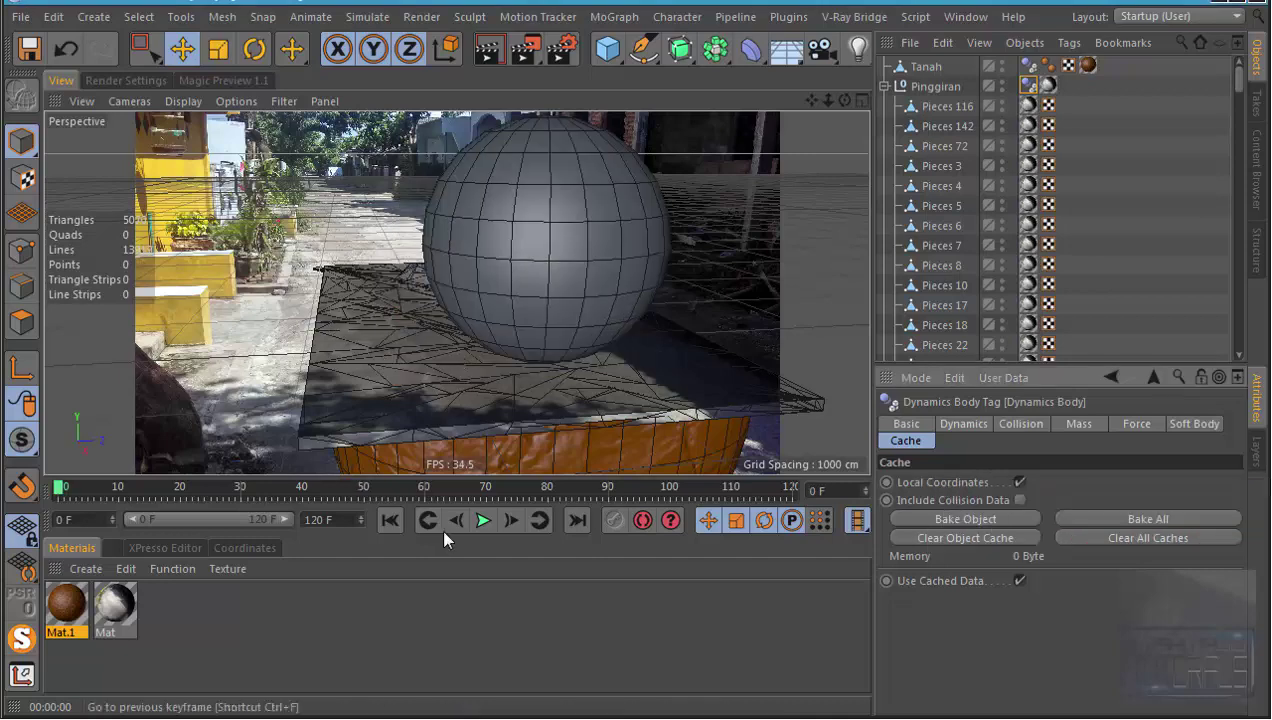
{"action": "left_click", "coordinate": [478, 523]}
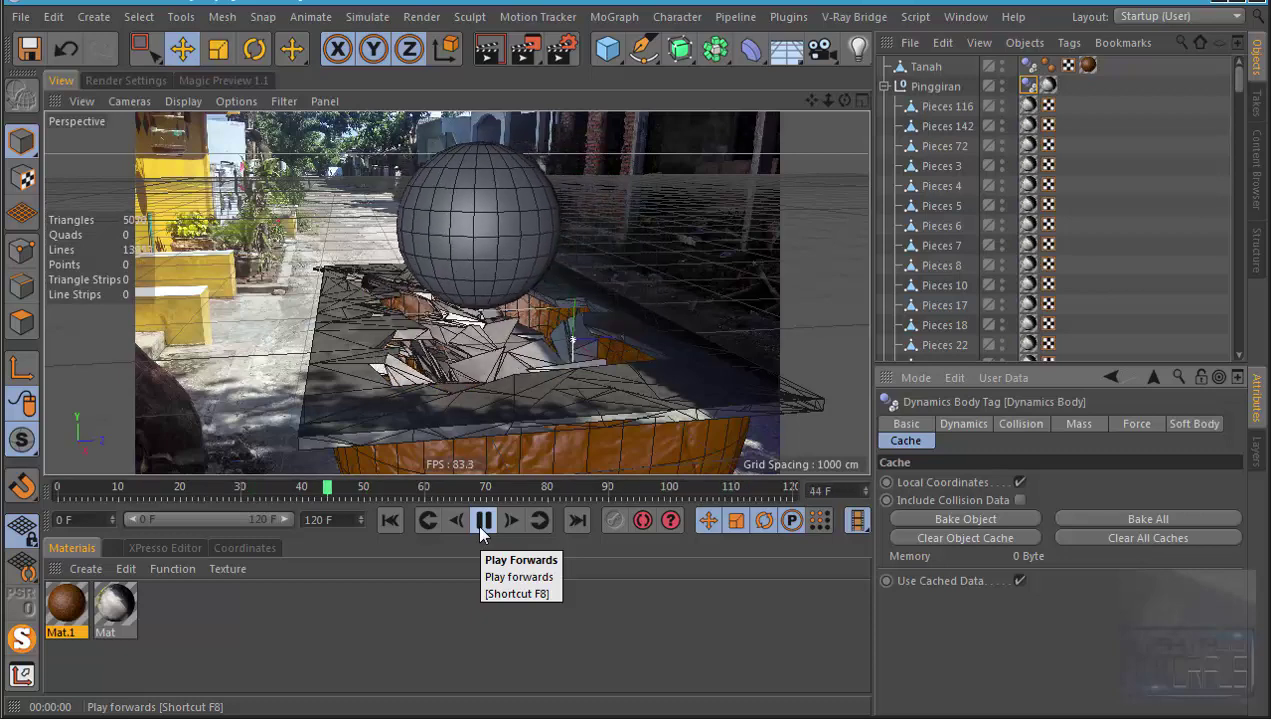
{"action": "left_click", "coordinate": [483, 520]}
{"action": "left_click", "coordinate": [390, 520]}
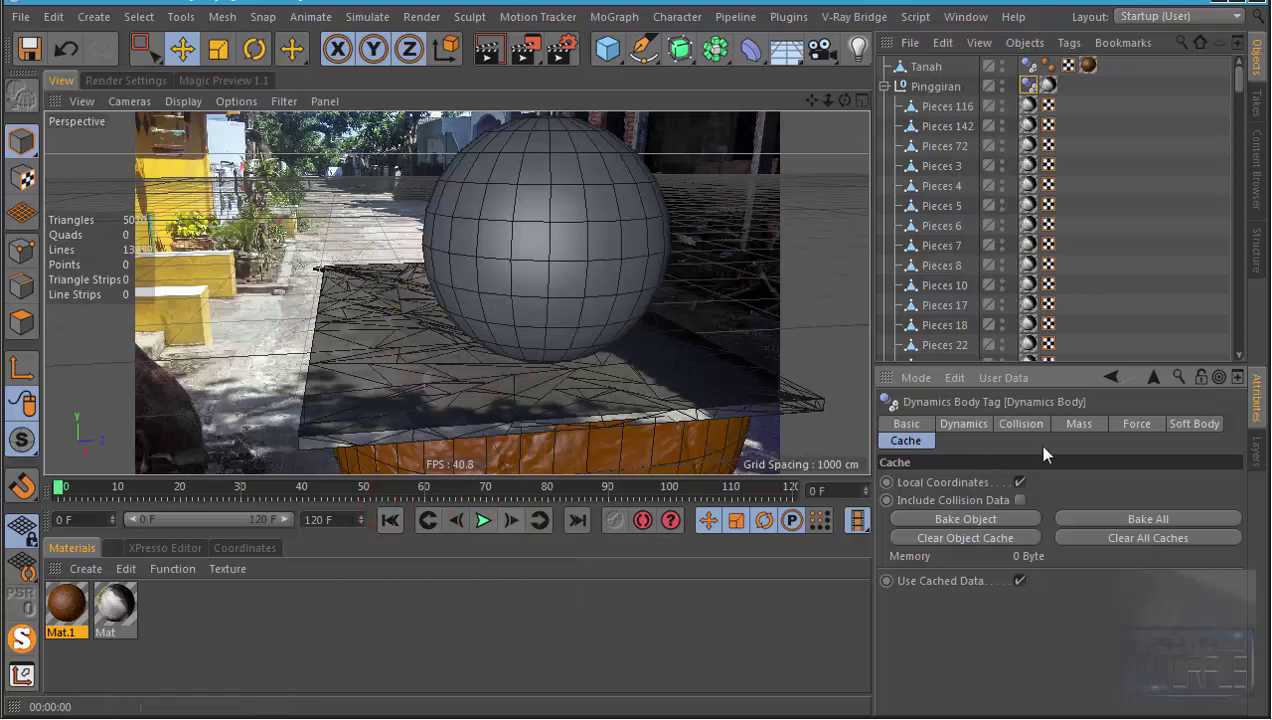
{"action": "left_click", "coordinate": [483, 520]}
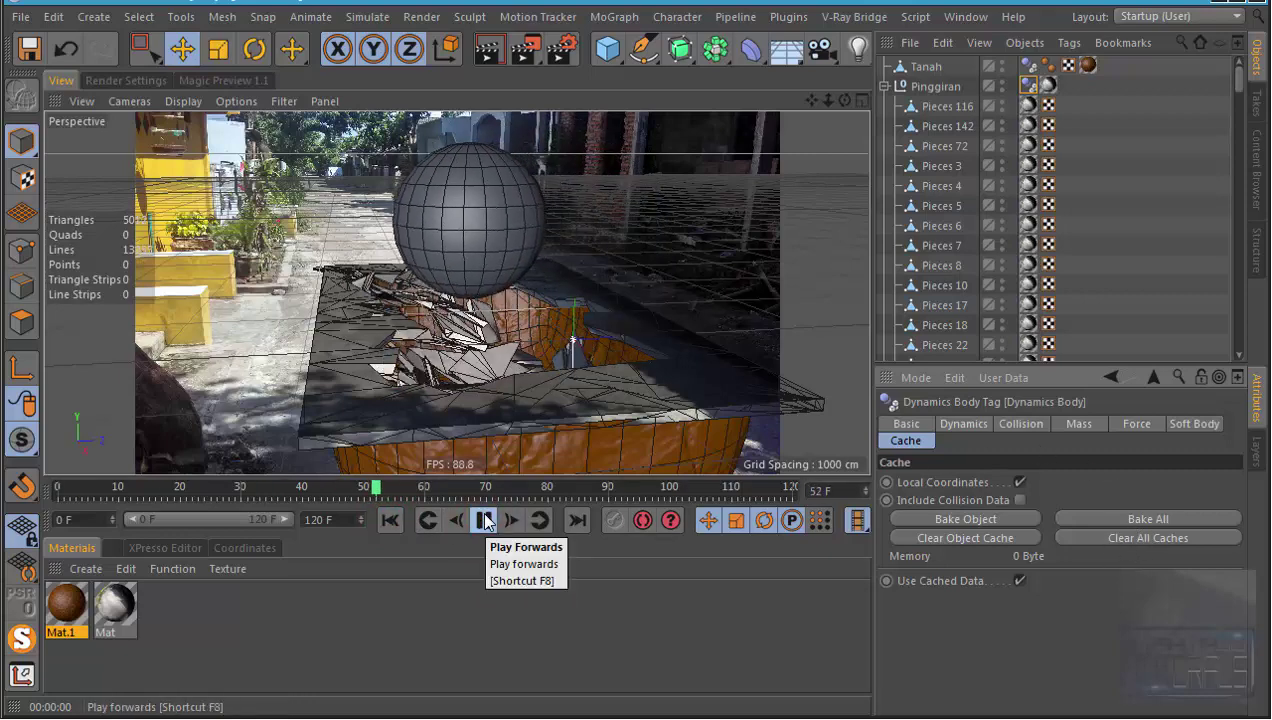
{"action": "left_click", "coordinate": [485, 520]}
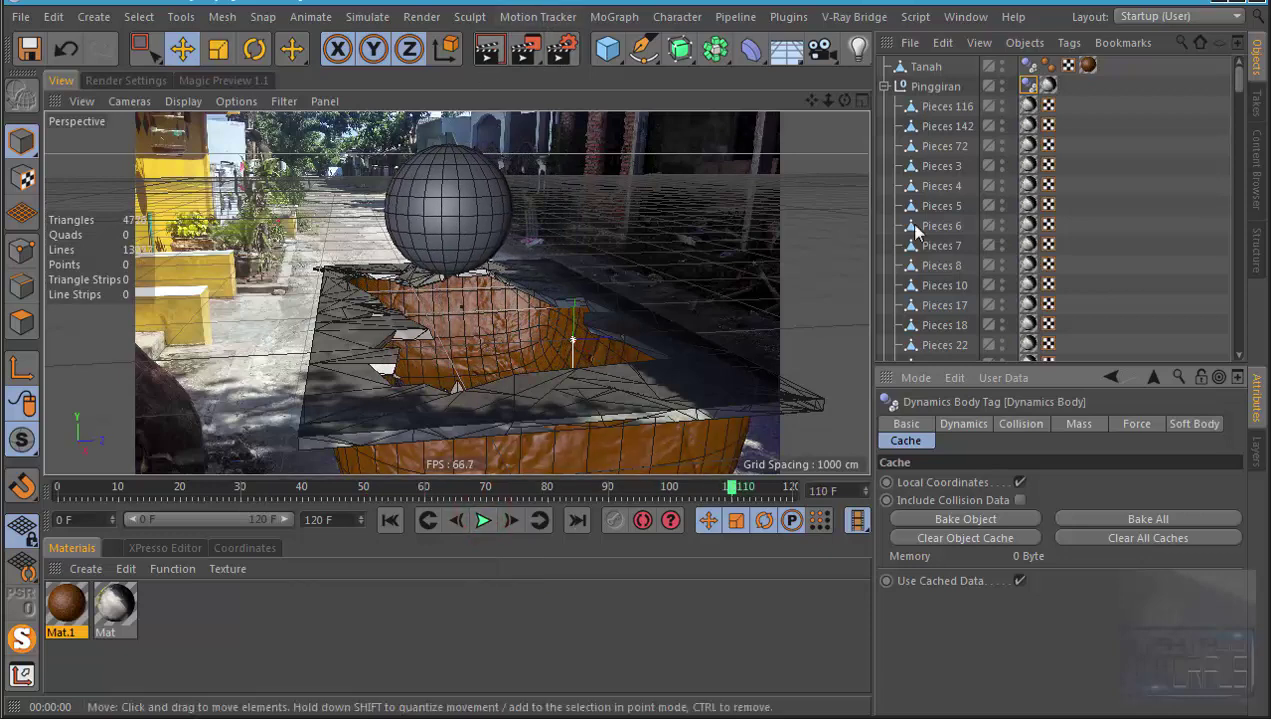
{"action": "left_click", "coordinate": [884, 86]}
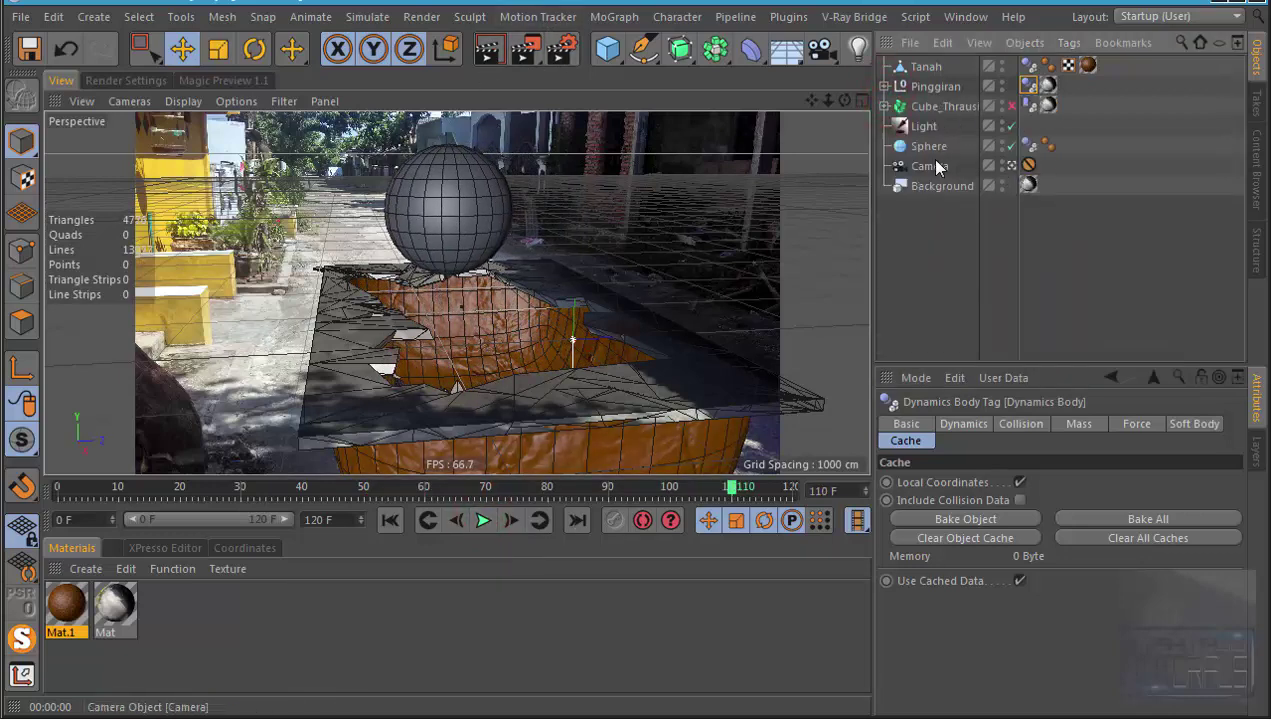
Step: Disable the Sphere, test-render the crater, play to frame 82, and show Render Settings
{"action": "left_click", "coordinate": [1012, 146]}
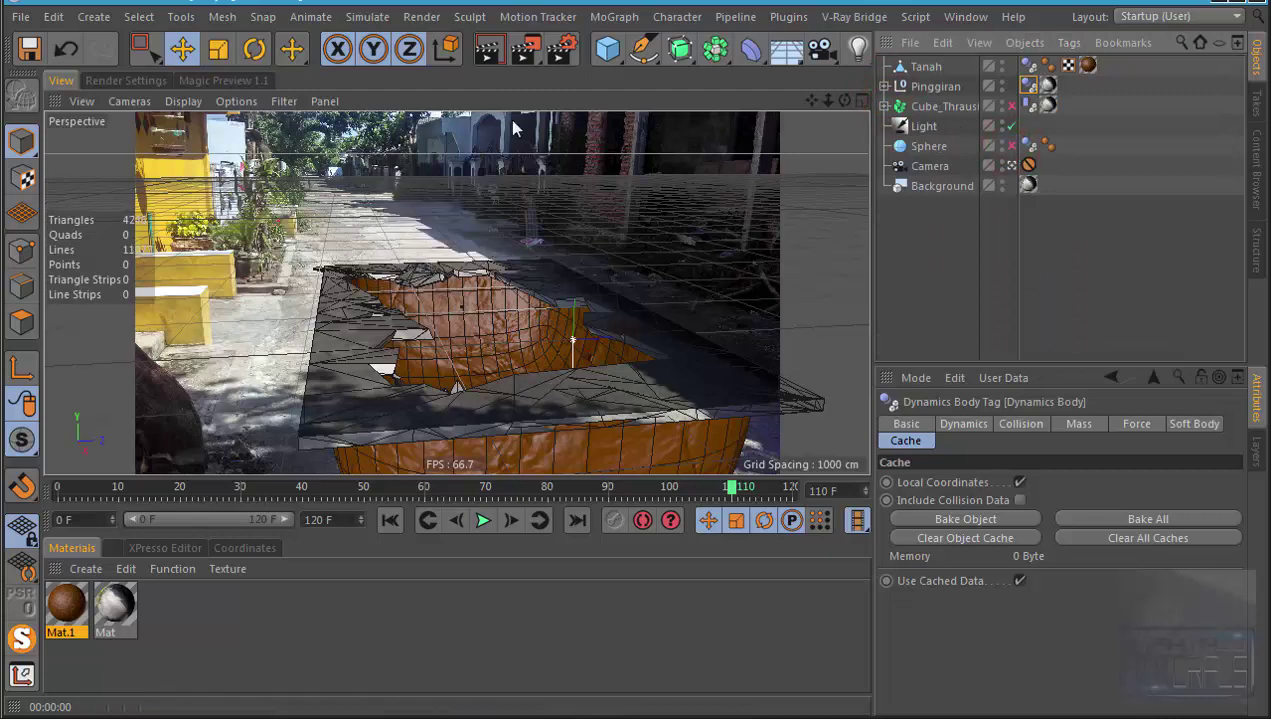
{"action": "left_click", "coordinate": [488, 52]}
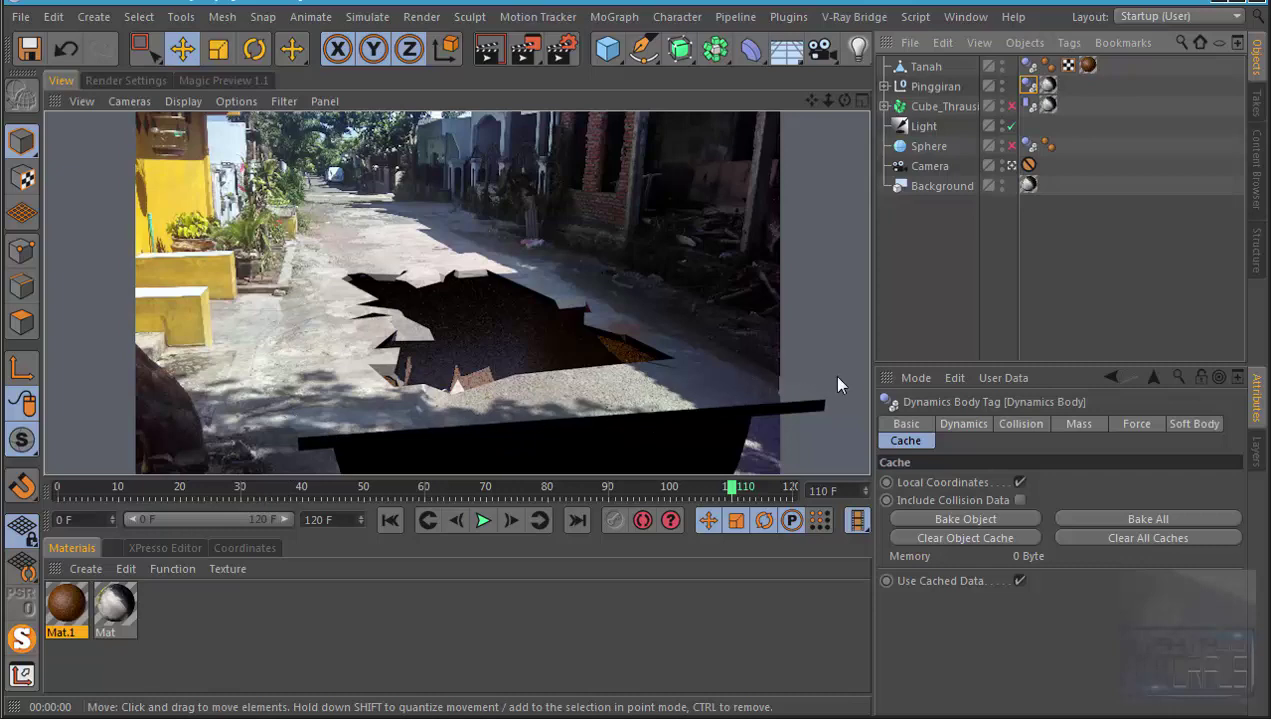
{"action": "left_click", "coordinate": [390, 520]}
{"action": "left_click", "coordinate": [484, 520]}
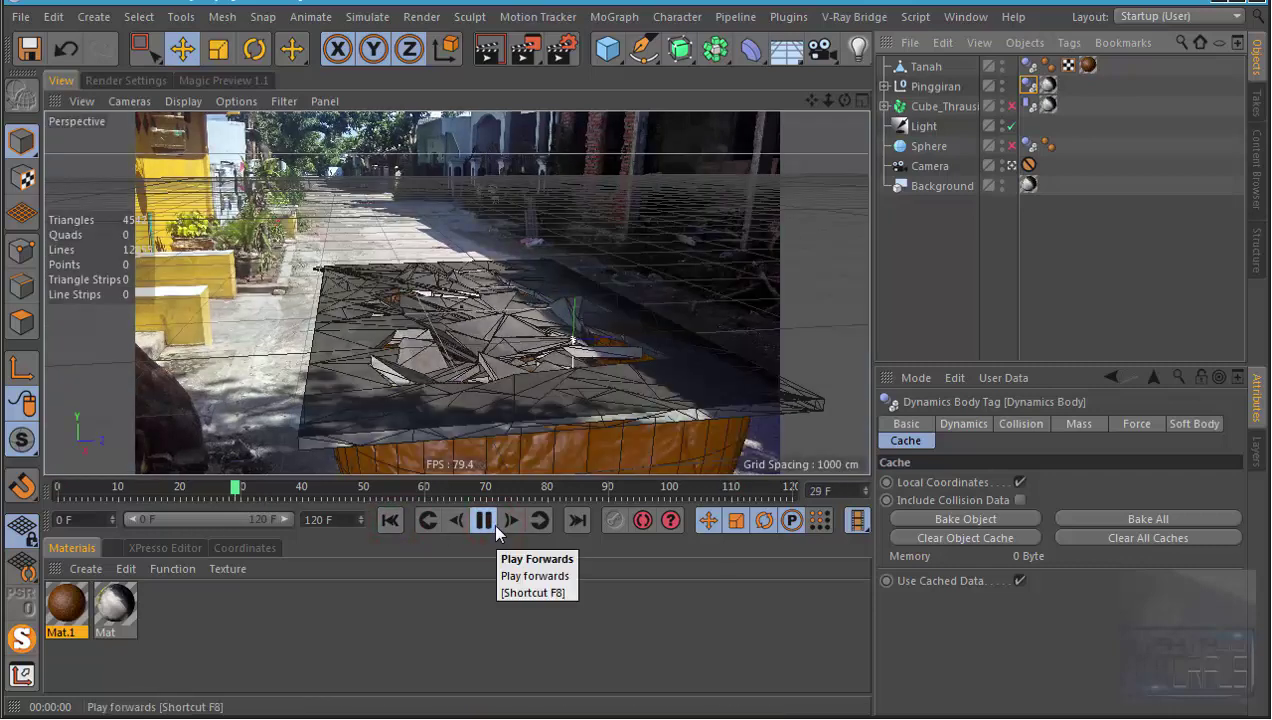
{"action": "left_click", "coordinate": [484, 520]}
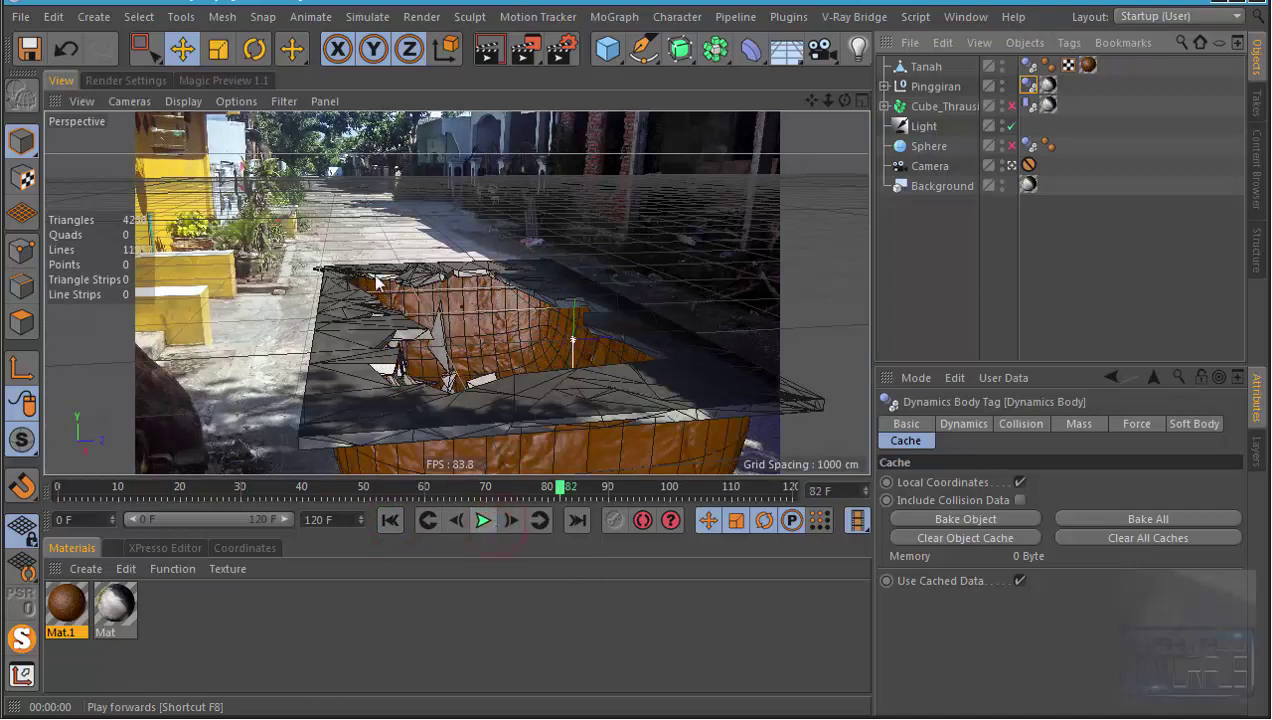
{"action": "left_click", "coordinate": [140, 83]}
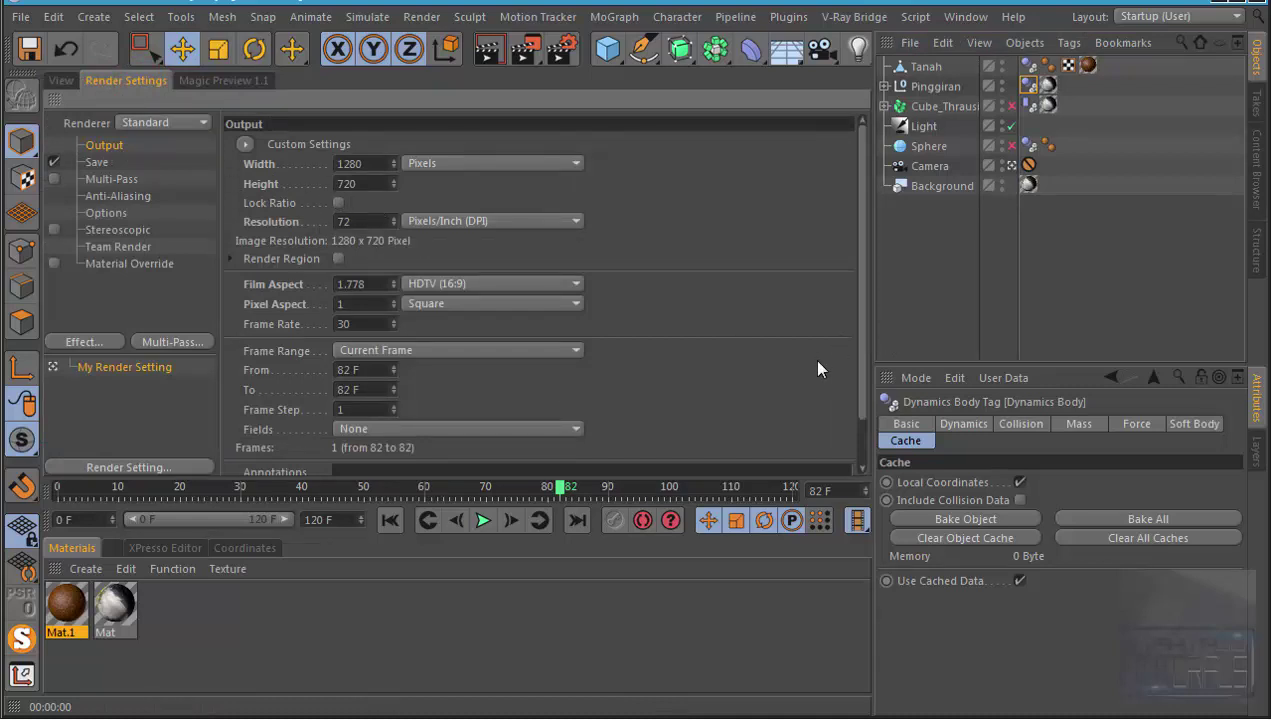
Step: Set the frame range to all frames and save renders under the name 'v2 Tutorial'
{"action": "scroll", "coordinate": [818, 368], "scroll_direction": "down", "scroll_amount": 2}
{"action": "left_click", "coordinate": [444, 298]}
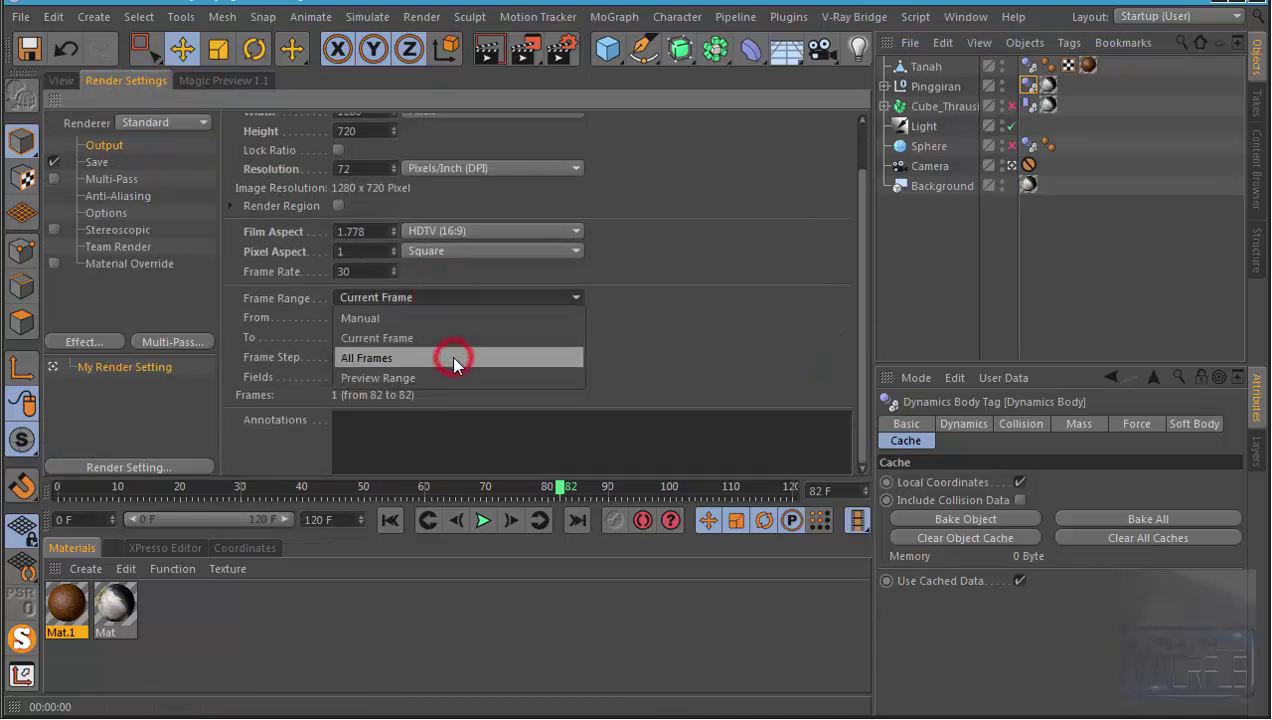
{"action": "left_click", "coordinate": [452, 358]}
{"action": "scroll", "coordinate": [770, 275], "scroll_direction": "up", "scroll_amount": 2}
{"action": "left_click", "coordinate": [98, 162]}
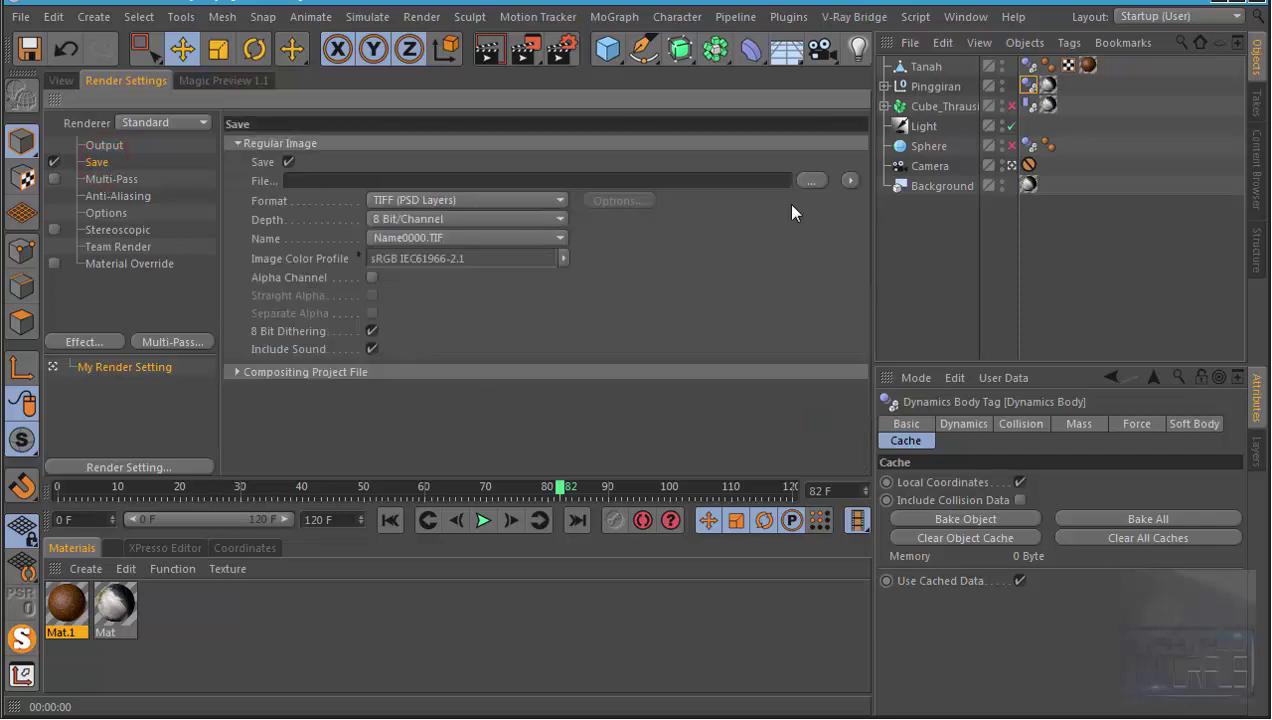
{"action": "left_click", "coordinate": [814, 183]}
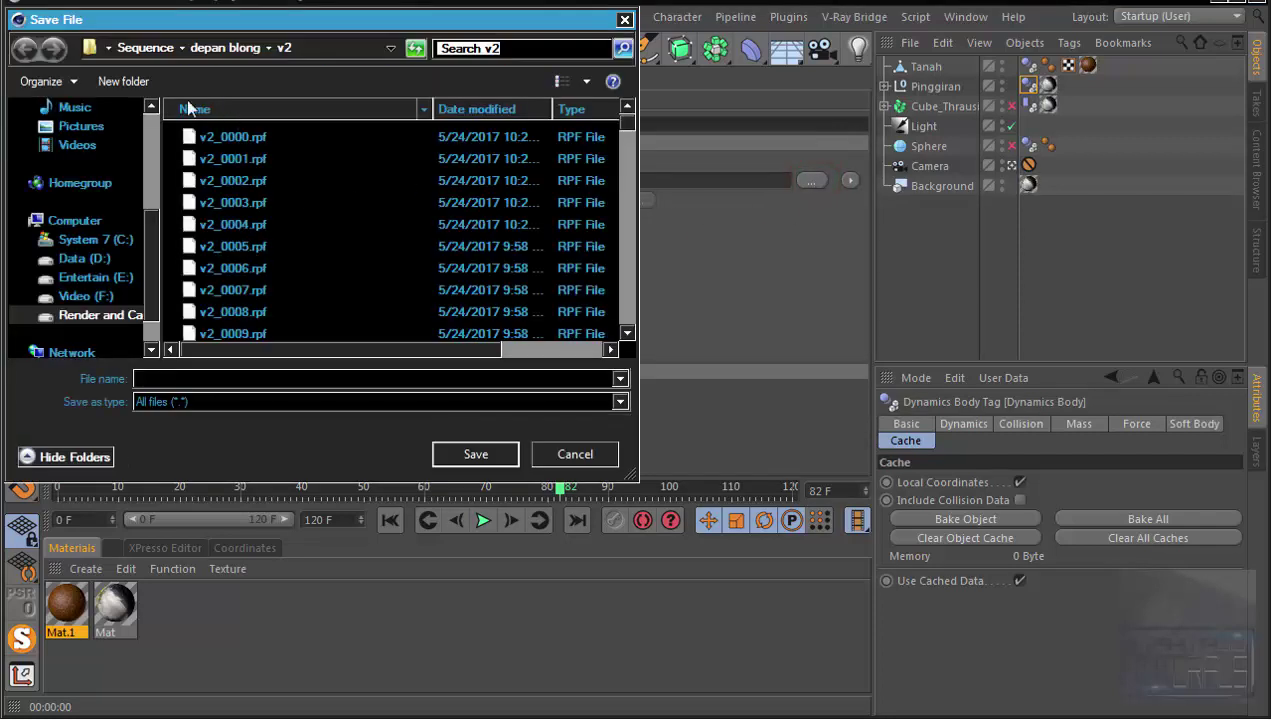
{"action": "type", "text": "v2 "}
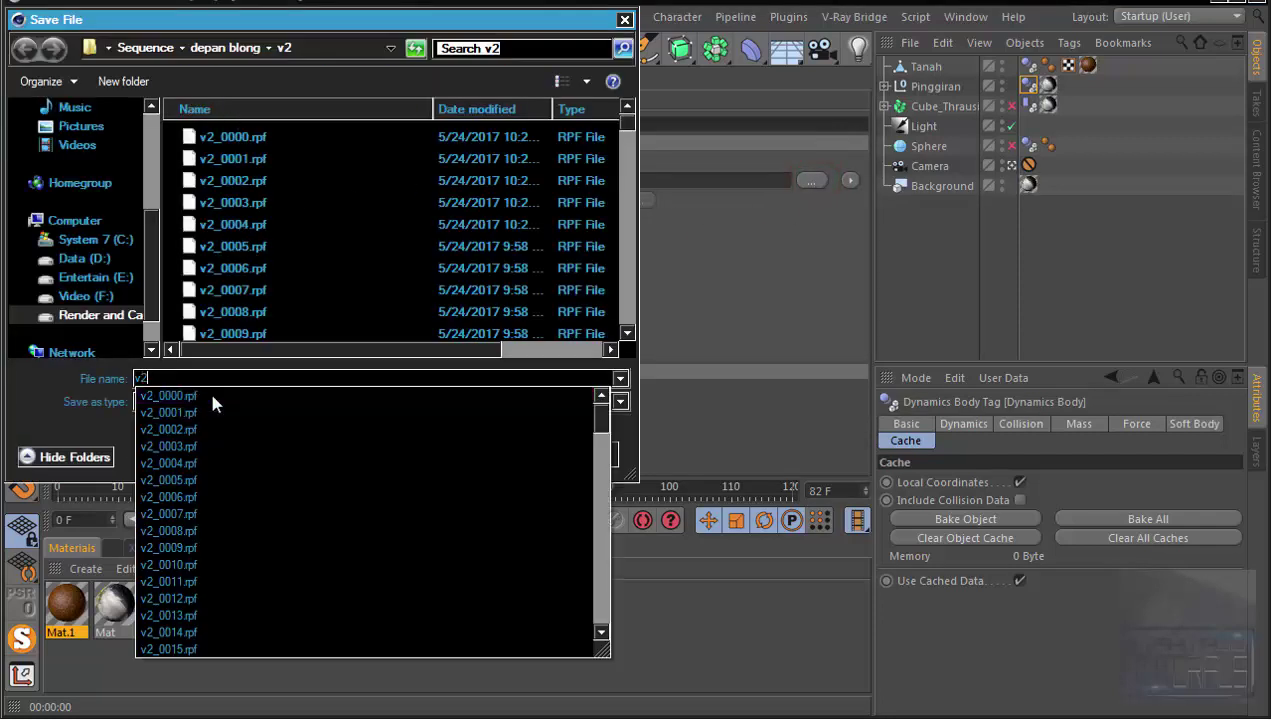
{"action": "type", "text": "Tutorialk"}
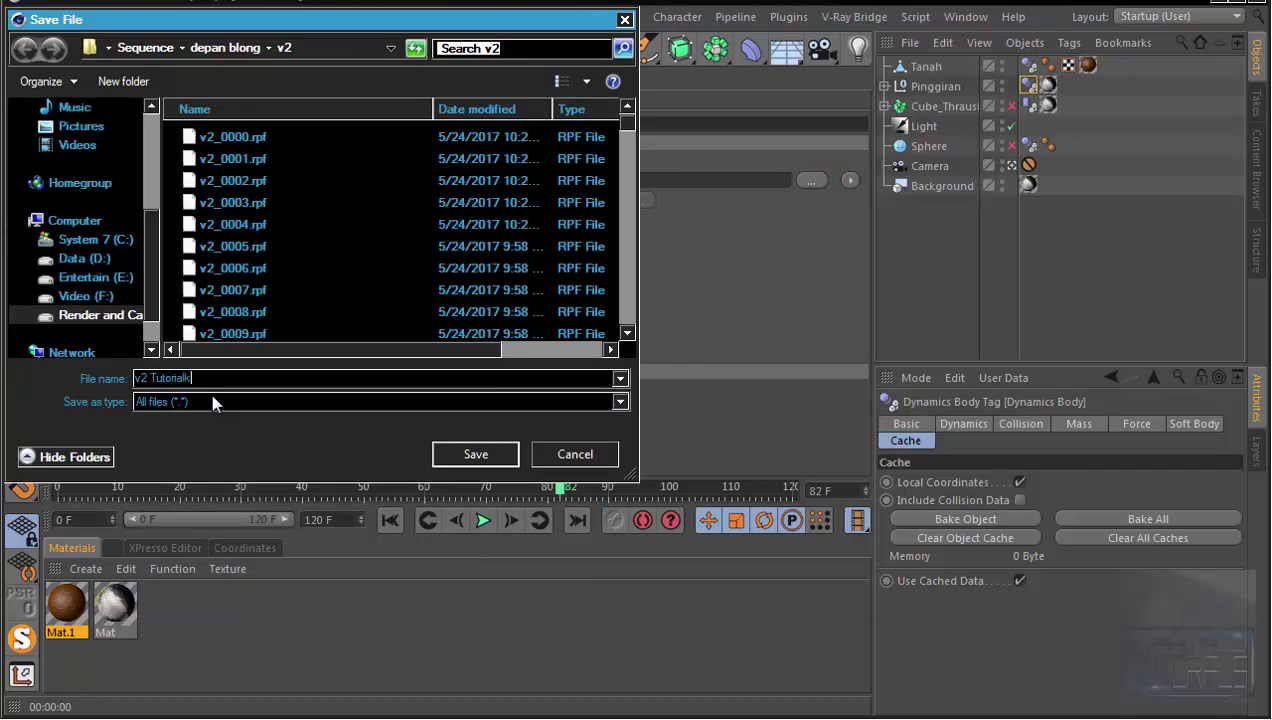
{"action": "key", "text": "BackSpace"}
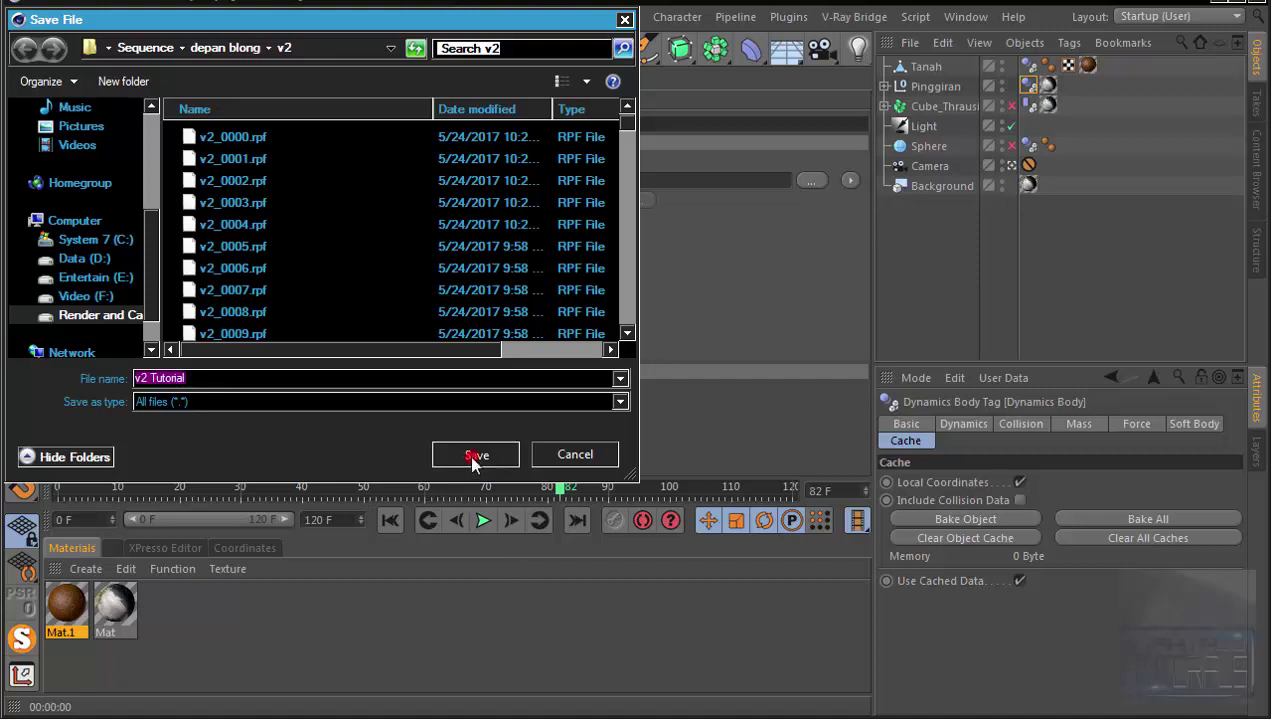
{"action": "left_click", "coordinate": [475, 457]}
Step: Set the output format to PNG with alpha channel at 8 Bit/Channel
{"action": "left_click", "coordinate": [428, 199]}
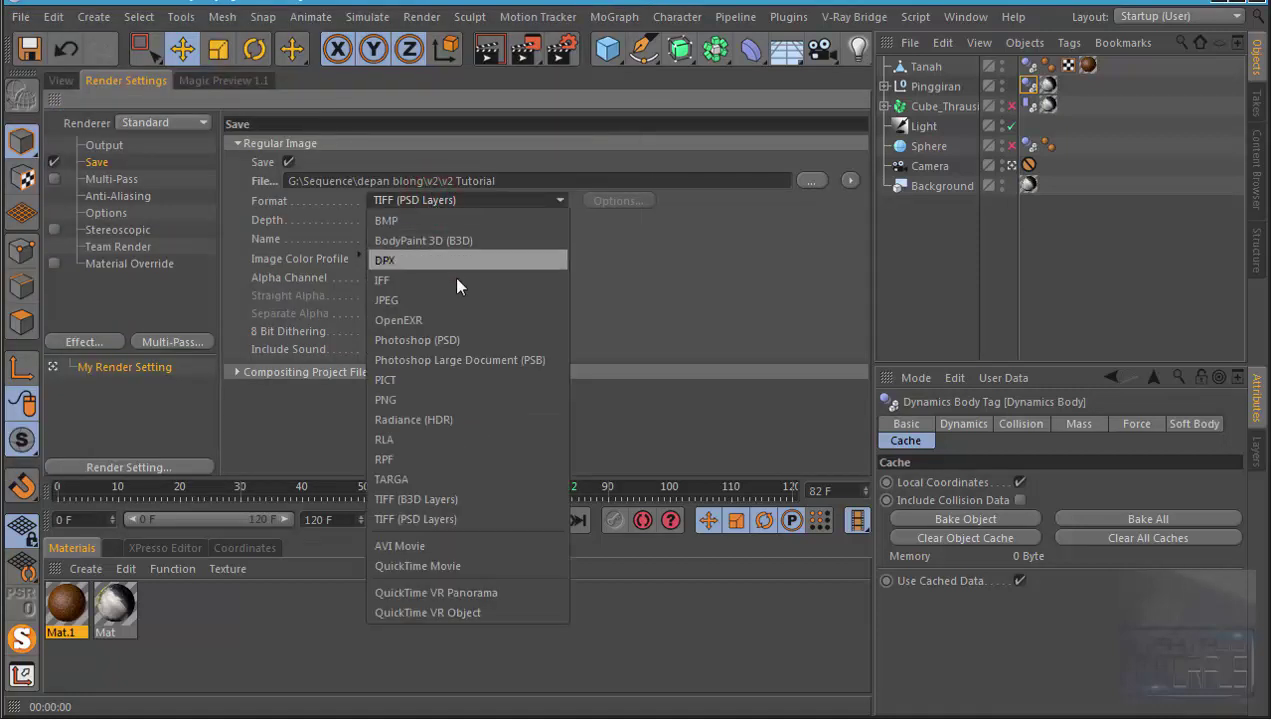
{"action": "left_click", "coordinate": [463, 296]}
{"action": "left_click", "coordinate": [434, 200]}
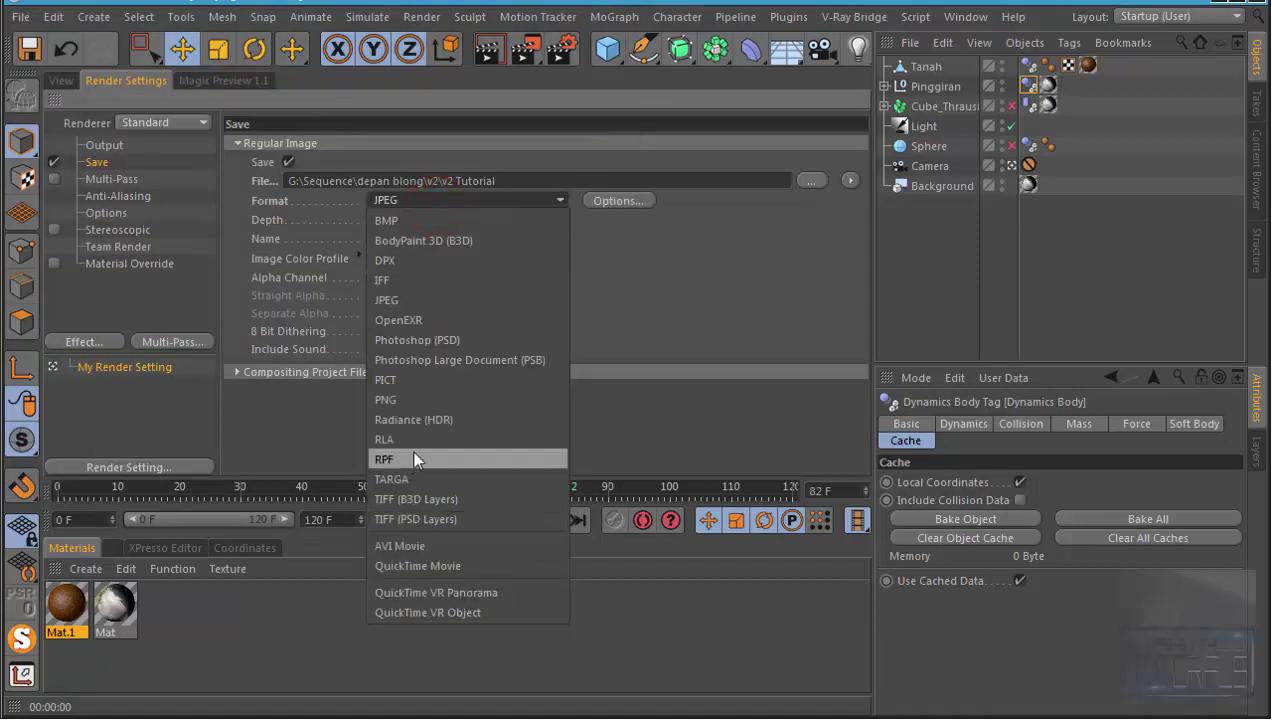
{"action": "left_click", "coordinate": [389, 399]}
{"action": "left_click", "coordinate": [372, 278]}
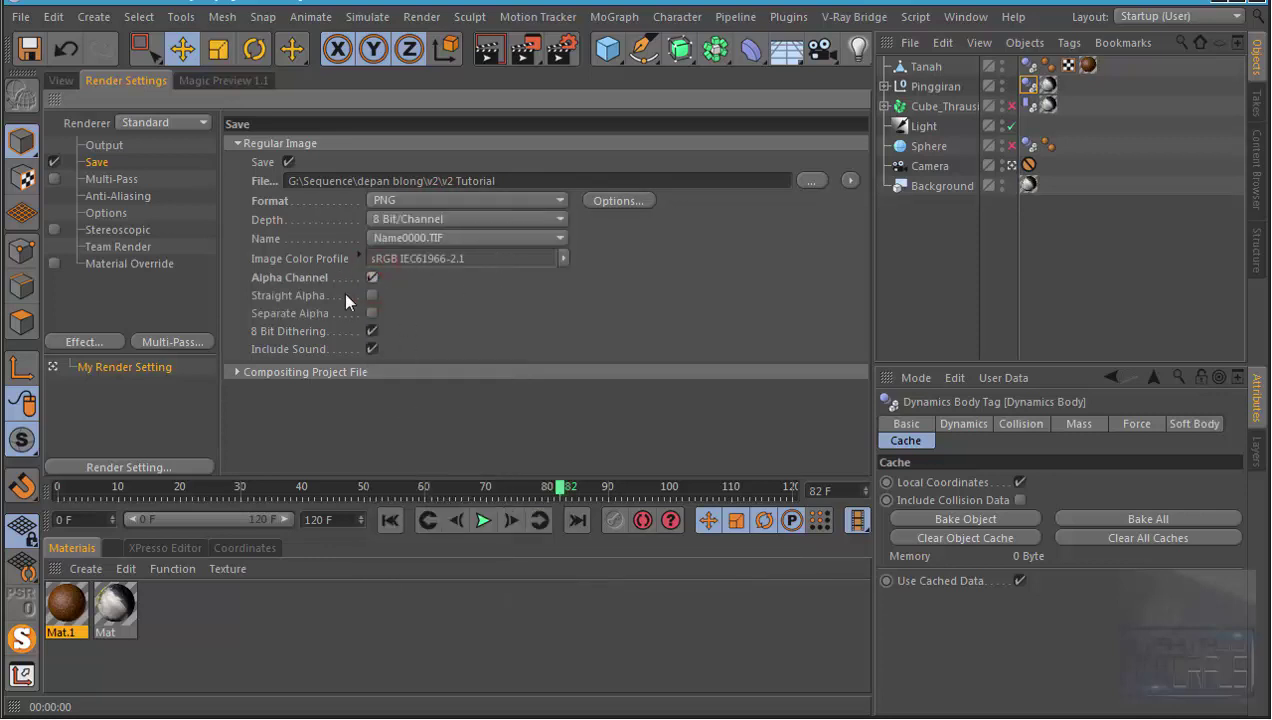
{"action": "left_click", "coordinate": [399, 220]}
{"action": "left_click", "coordinate": [440, 259]}
{"action": "left_click", "coordinate": [455, 224]}
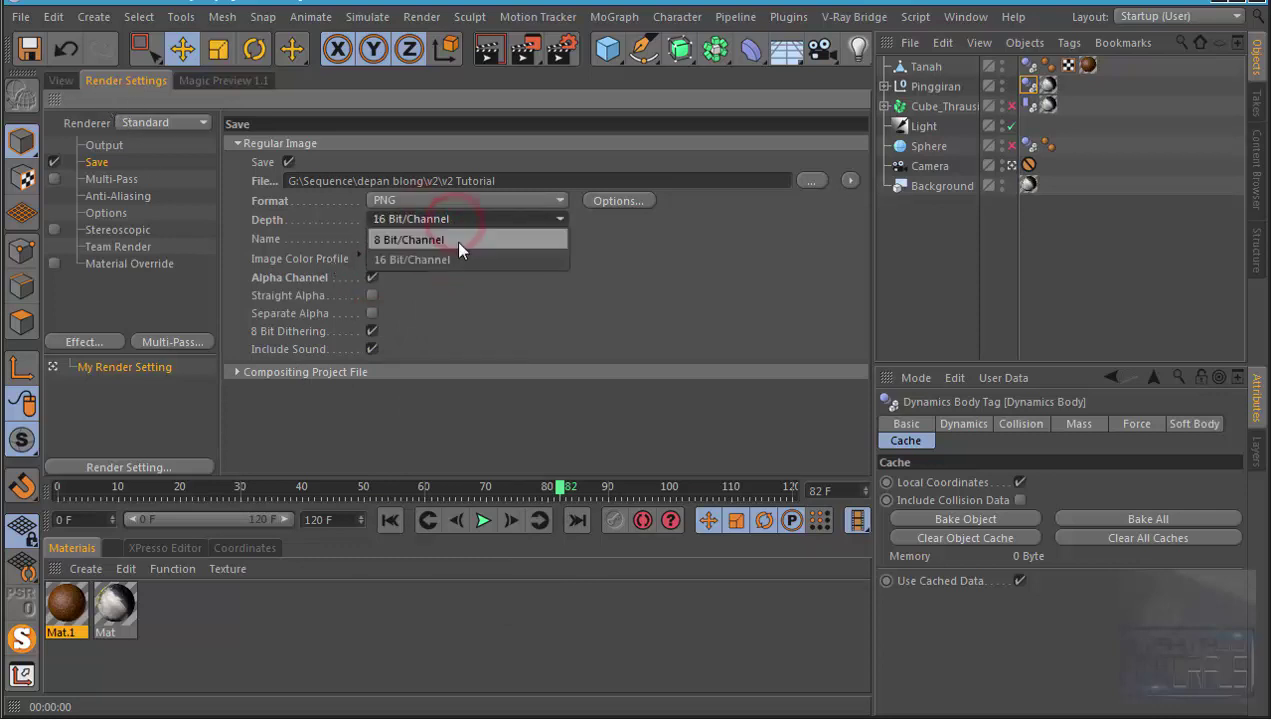
{"action": "left_click", "coordinate": [459, 241]}
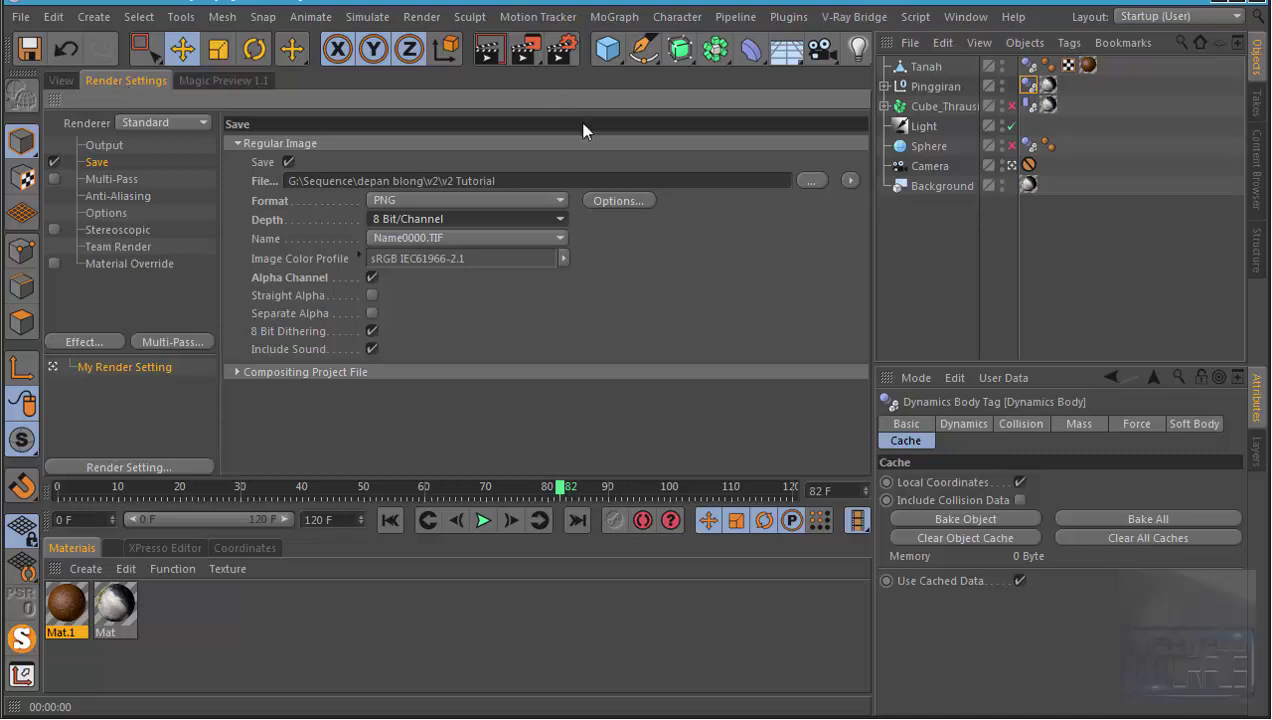
{"action": "left_click", "coordinate": [62, 80]}
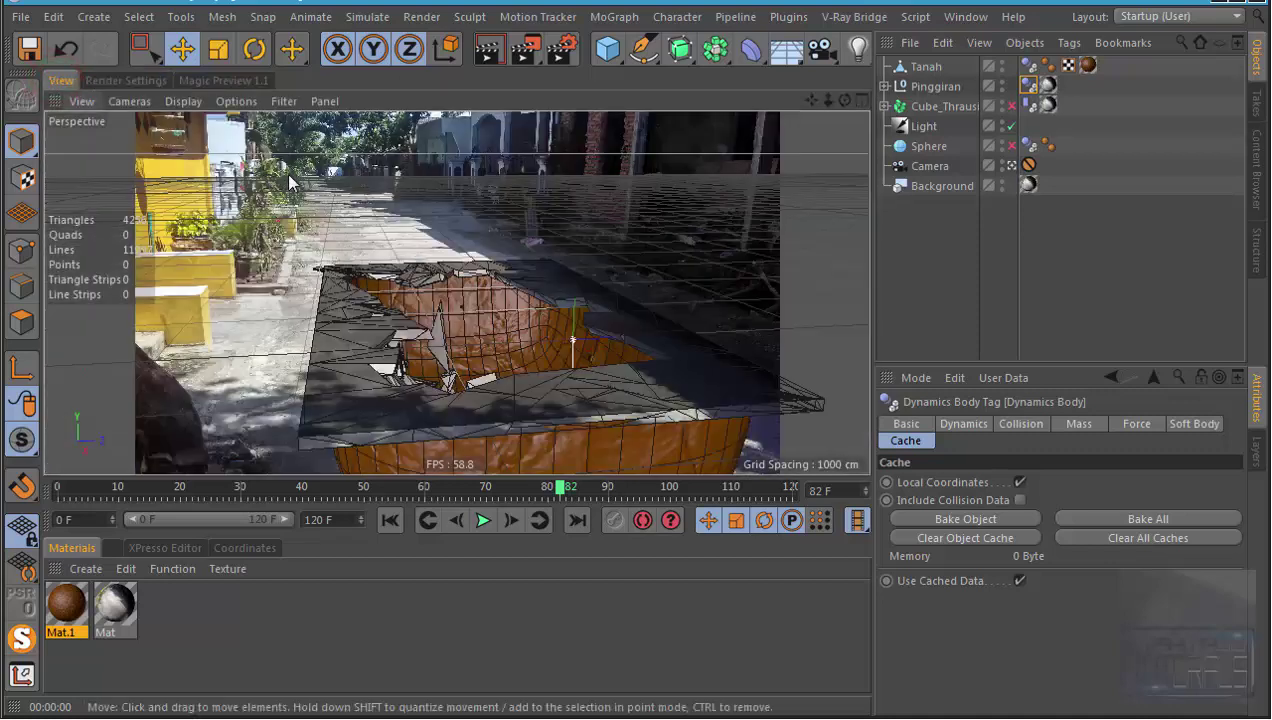
Step: Play the shattering-ground simulation from frame 0 to about frame 75 and rewind
{"action": "left_click", "coordinate": [390, 520]}
{"action": "left_click", "coordinate": [485, 520]}
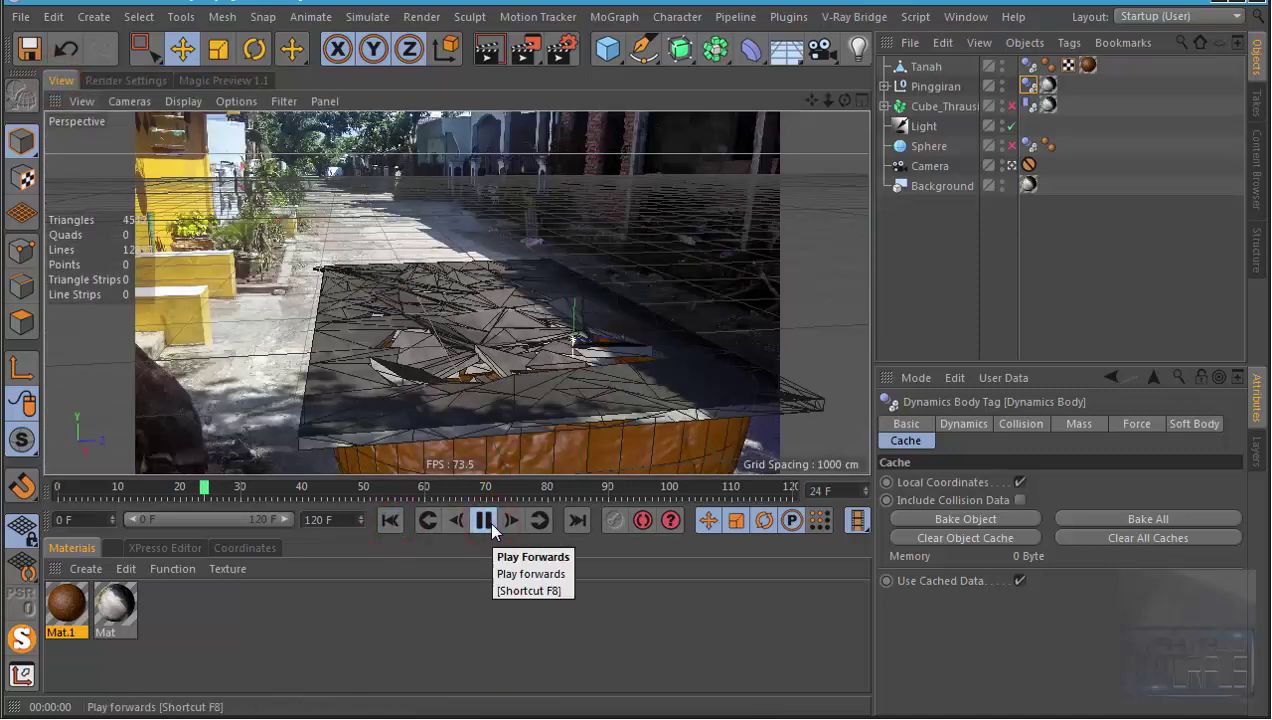
{"action": "left_click", "coordinate": [489, 522]}
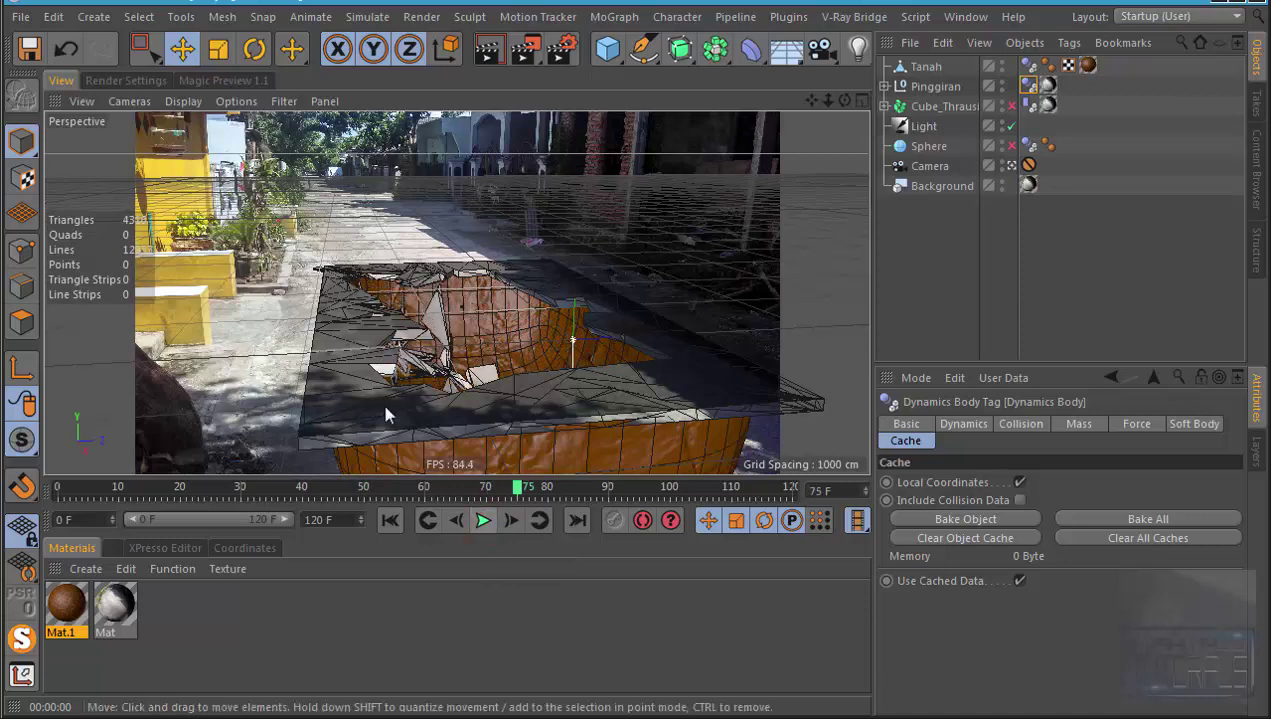
{"action": "left_click", "coordinate": [390, 520]}
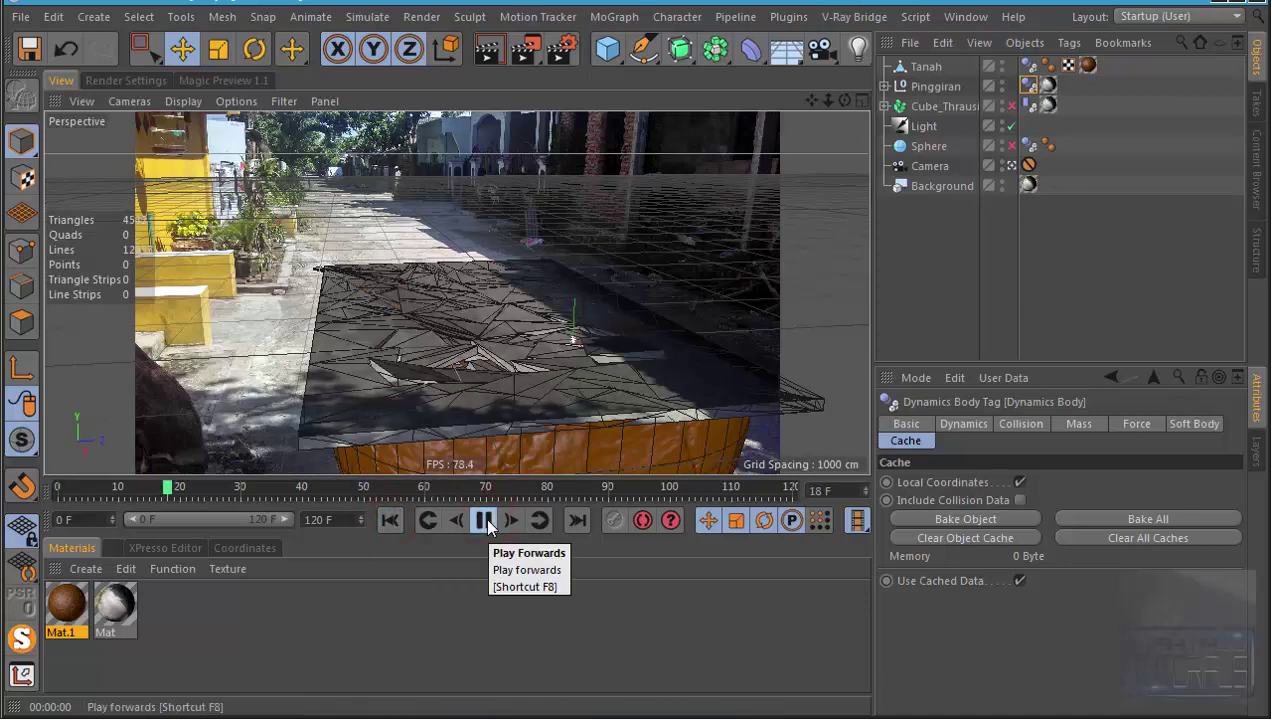
{"action": "left_click", "coordinate": [485, 520]}
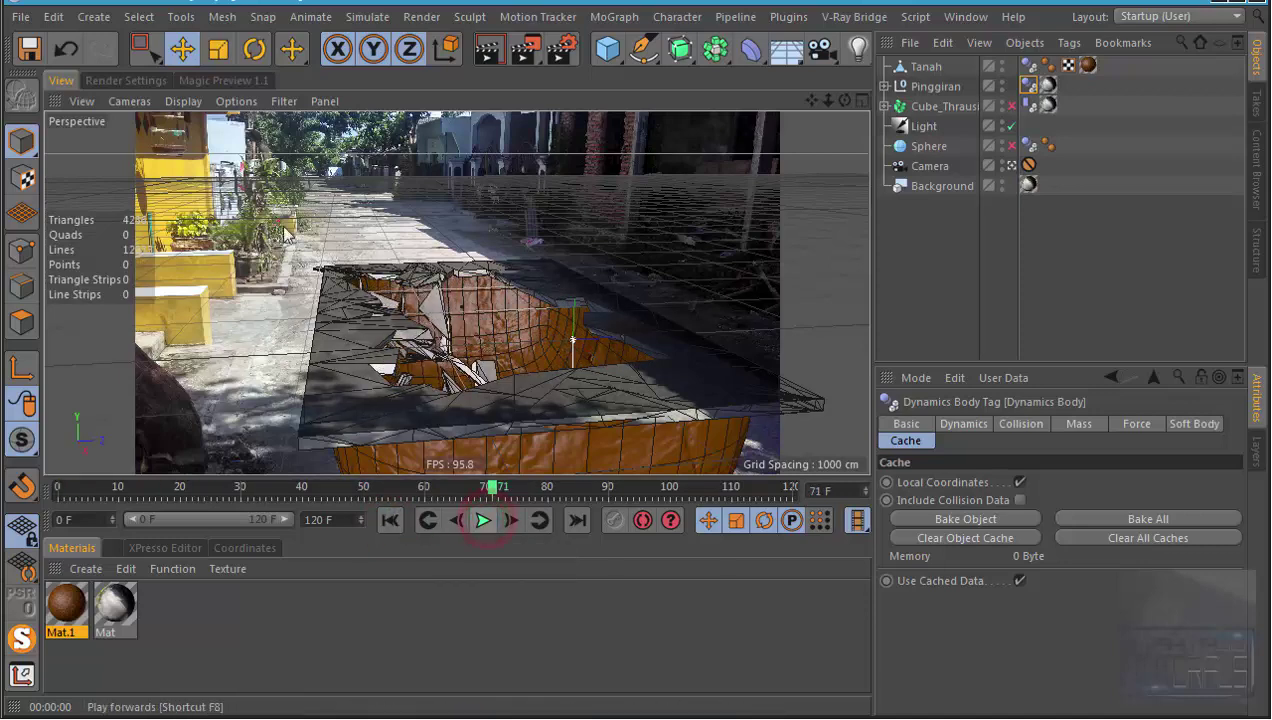
Step: Set anti-aliasing to Best and start rendering the animation to the Picture Viewer
{"action": "left_click", "coordinate": [100, 81]}
{"action": "left_click", "coordinate": [117, 196]}
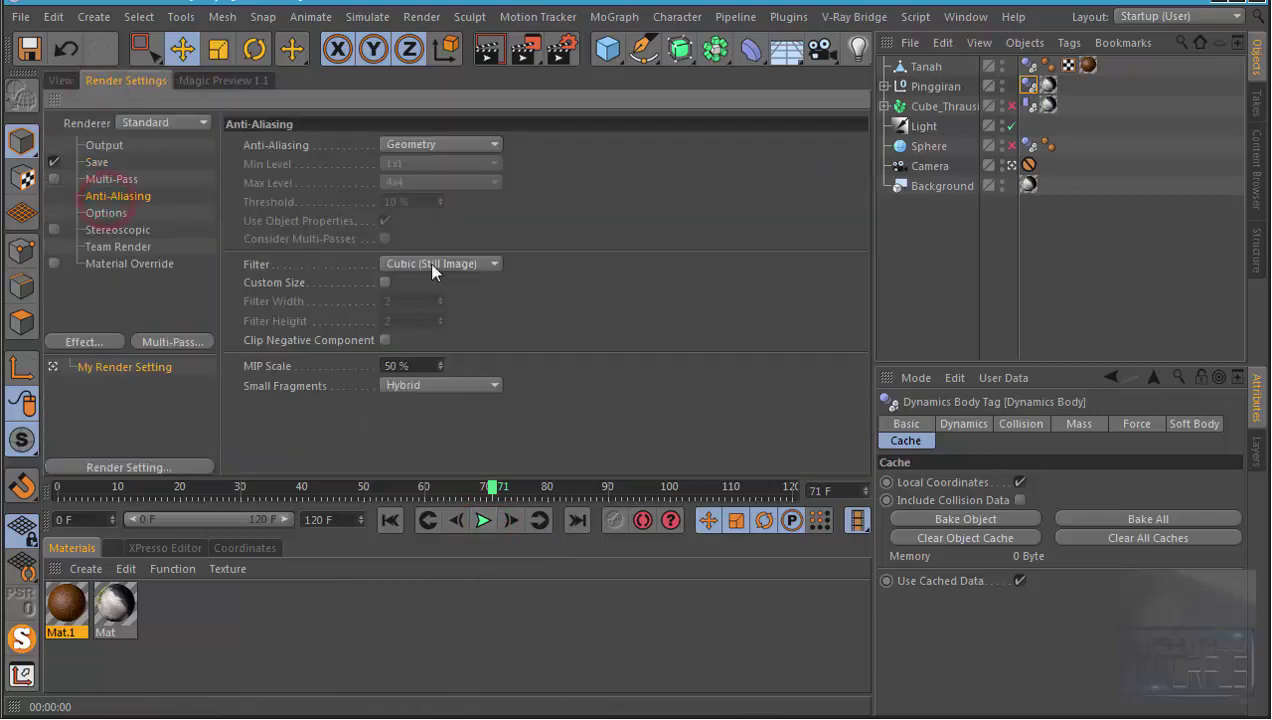
{"action": "left_click", "coordinate": [440, 144]}
{"action": "left_click", "coordinate": [432, 205]}
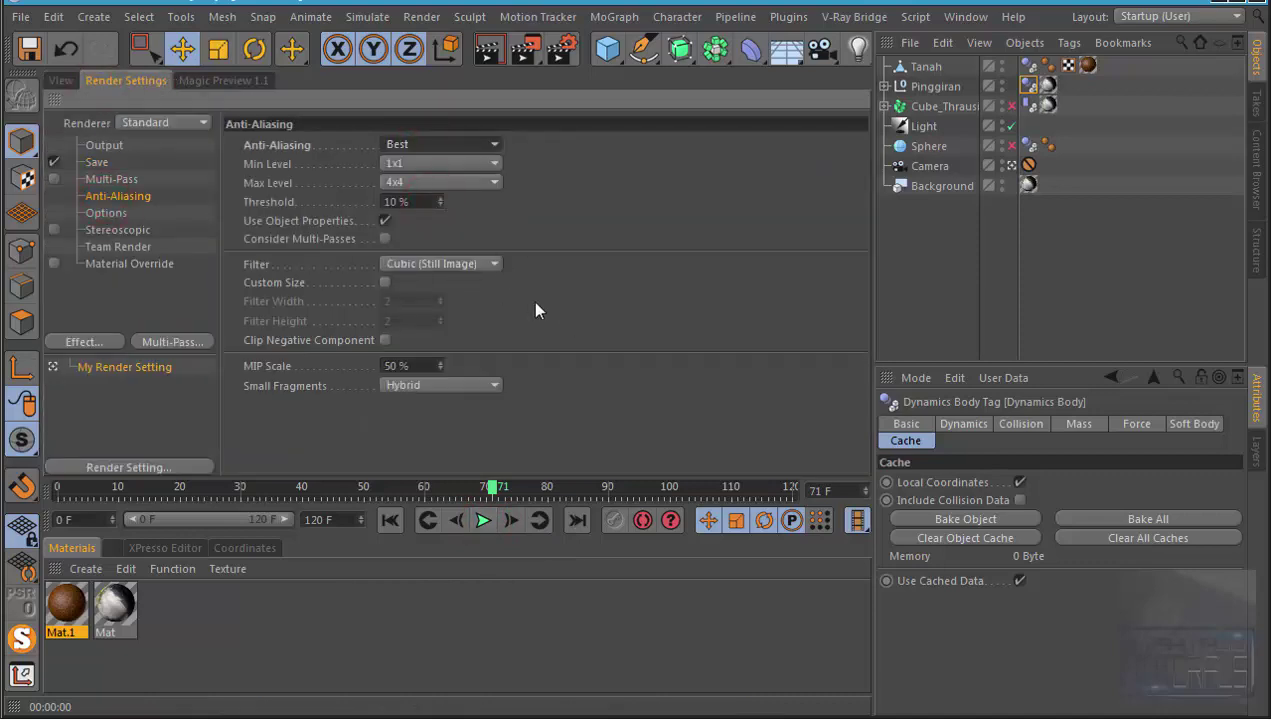
{"action": "left_click", "coordinate": [62, 80]}
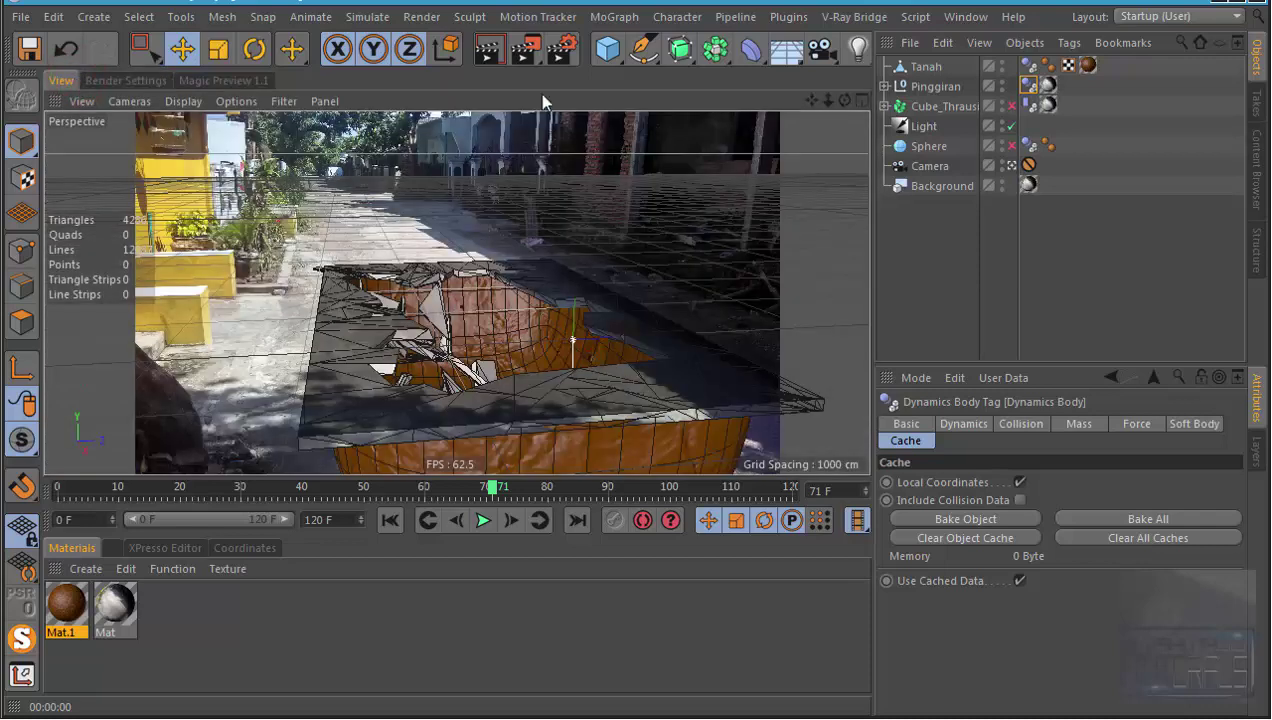
{"action": "left_click_drag", "start_coordinate": [525, 48], "coordinate": [654, 139]}
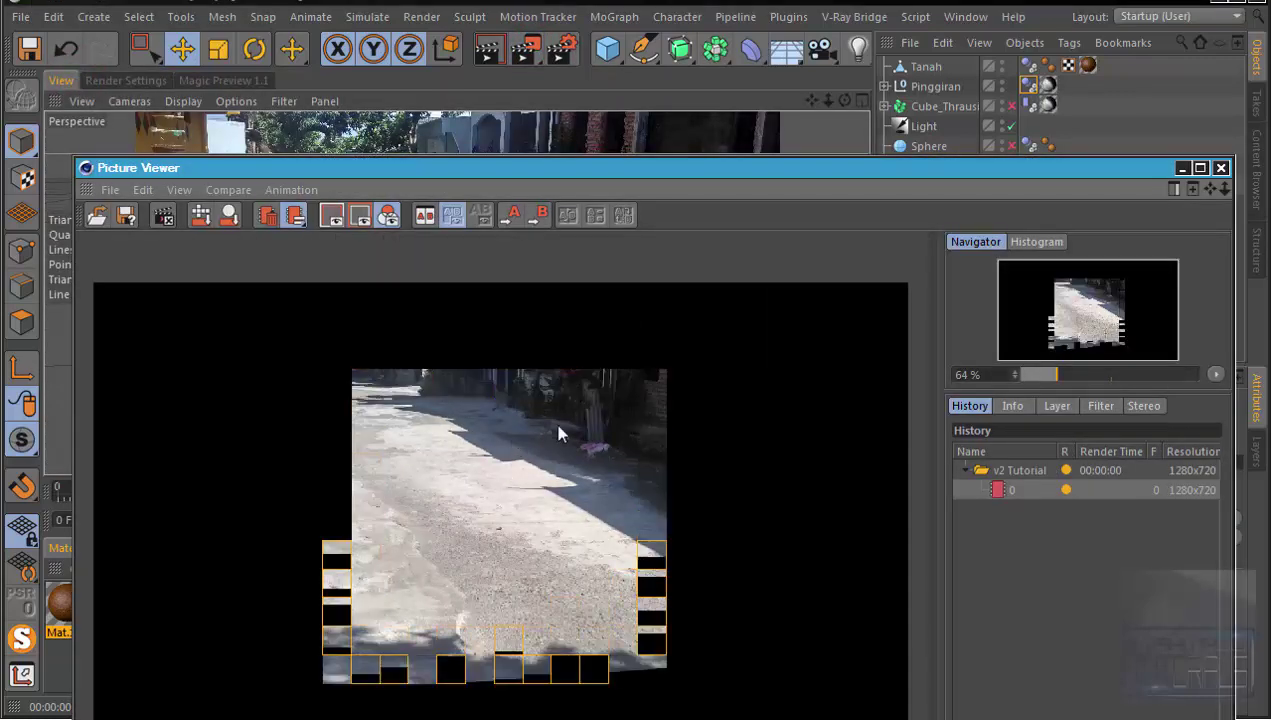
Step: Stop the current render, turn off rendering for Background, and re-render with Shift+R
{"action": "key", "text": "ctrl+r"}
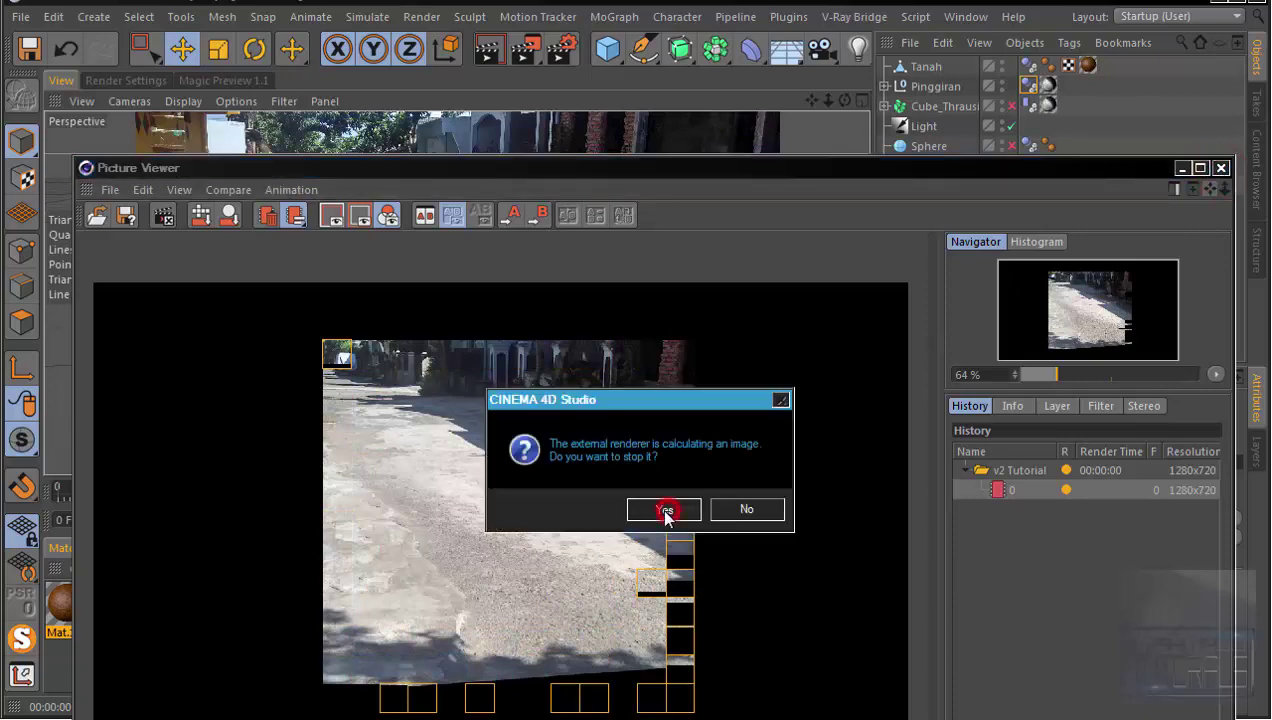
{"action": "left_click", "coordinate": [666, 511]}
{"action": "left_click", "coordinate": [950, 187]}
{"action": "left_click", "coordinate": [1004, 190]}
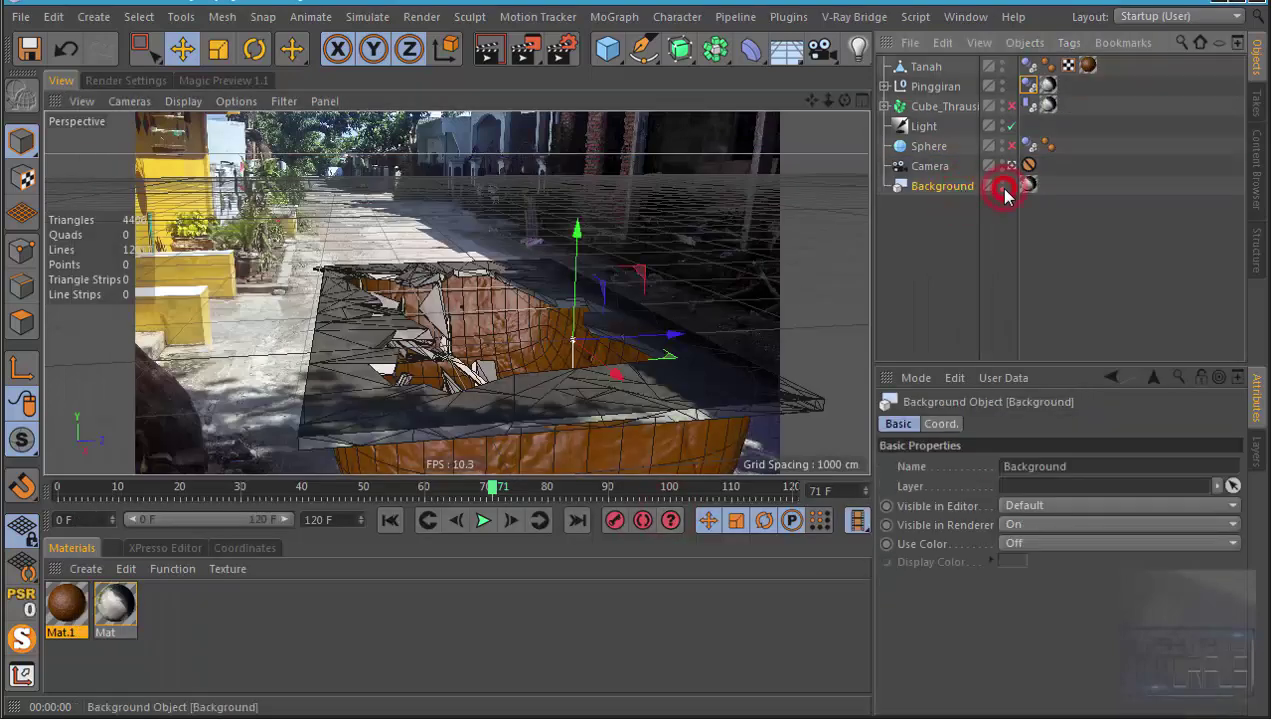
{"action": "left_click", "coordinate": [1004, 190]}
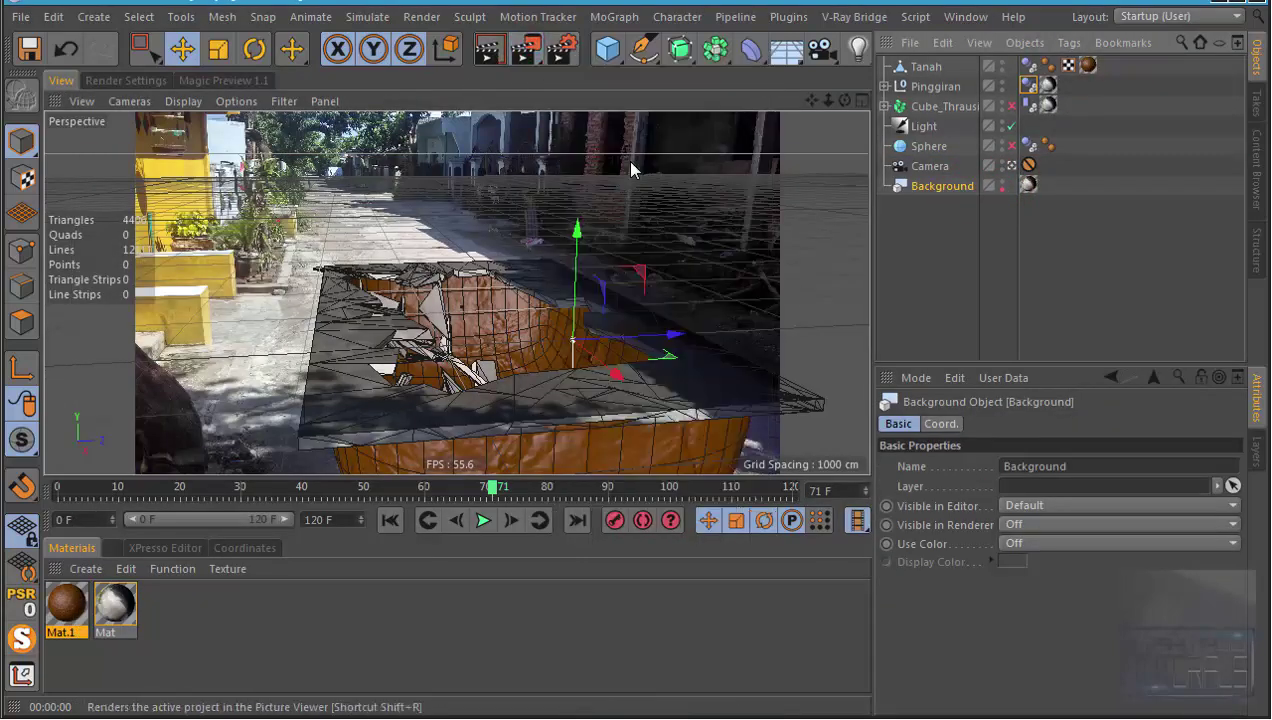
{"action": "key", "text": "shift+r"}
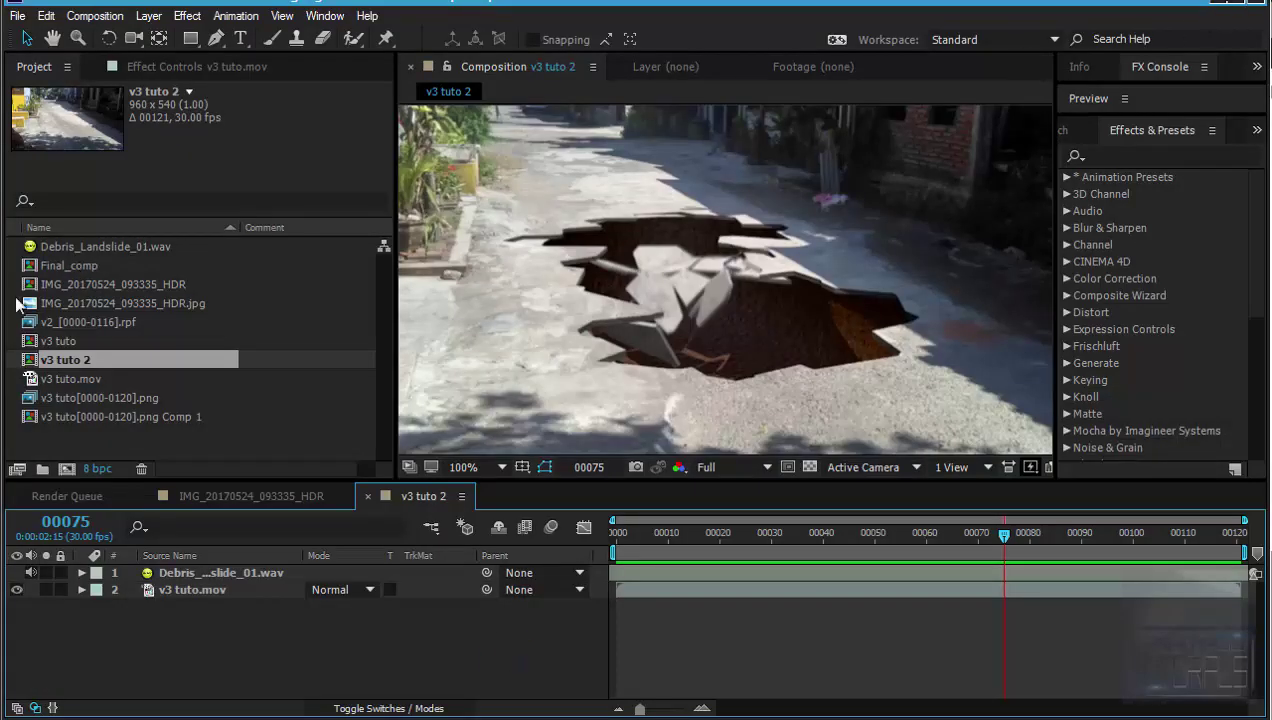
Step: Scrub the v3 tuto[0000-0120].png footage at 50% and create composition v3 tuto 3 from it
{"action": "left_click", "coordinate": [88, 326]}
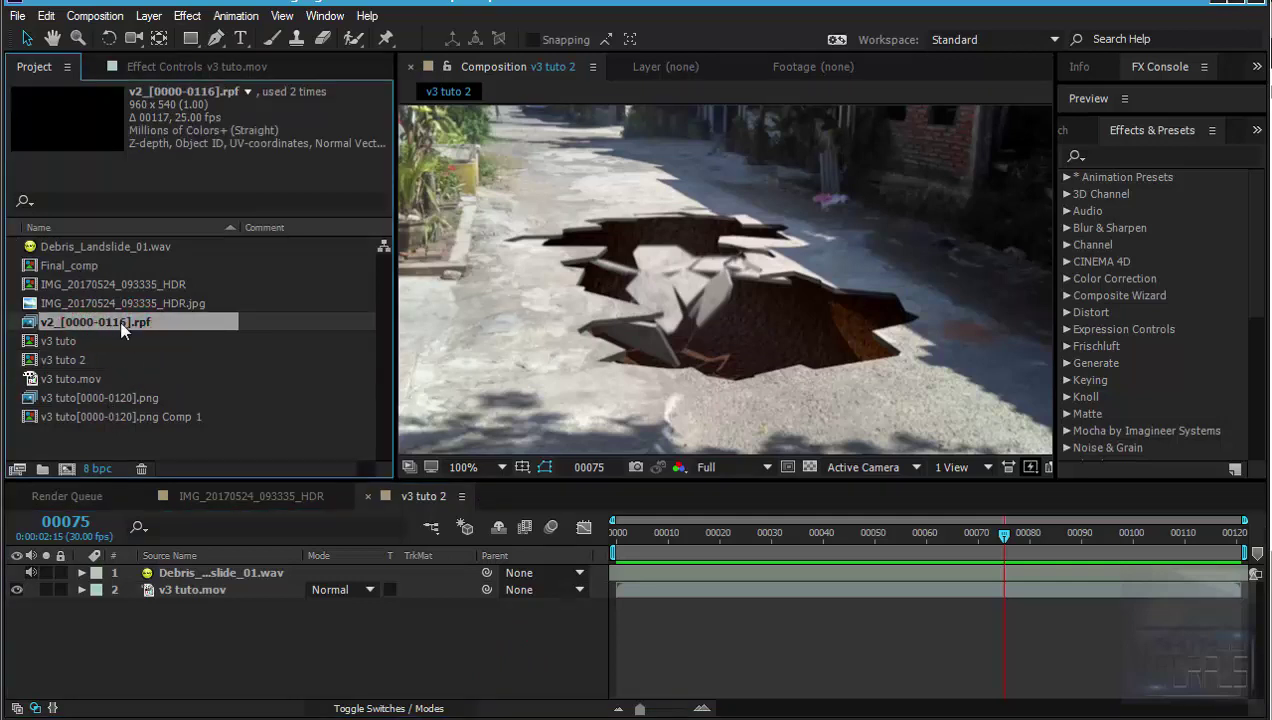
{"action": "double_click", "coordinate": [126, 395]}
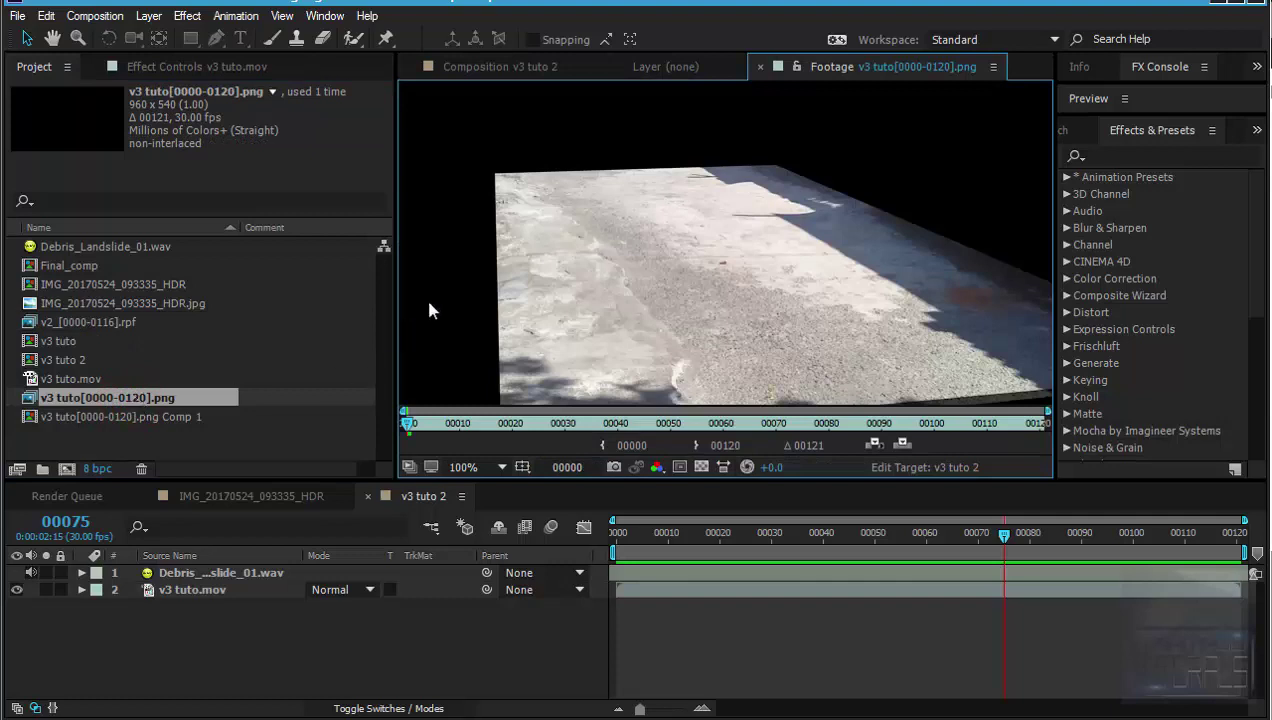
{"action": "key", "text": "comma"}
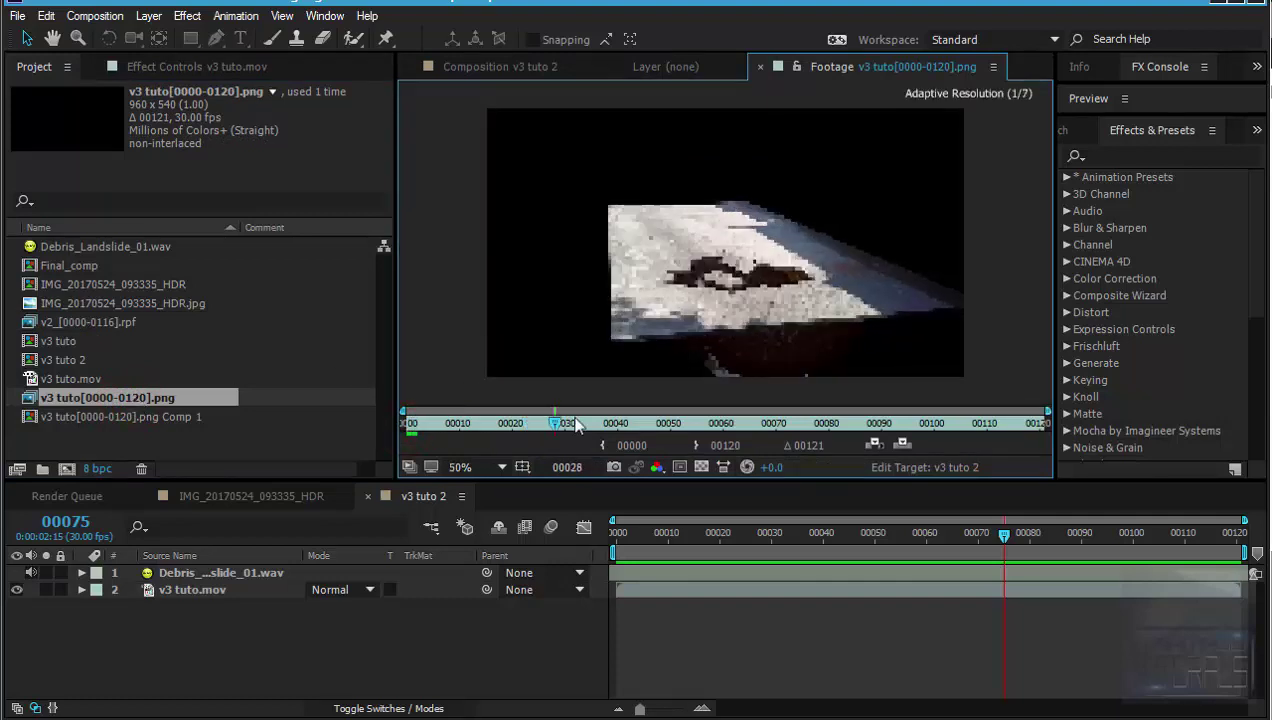
{"action": "left_click_drag", "start_coordinate": [406, 428], "coordinate": [807, 423]}
{"action": "scroll", "coordinate": [780, 303], "scroll_direction": "up", "scroll_amount": 2}
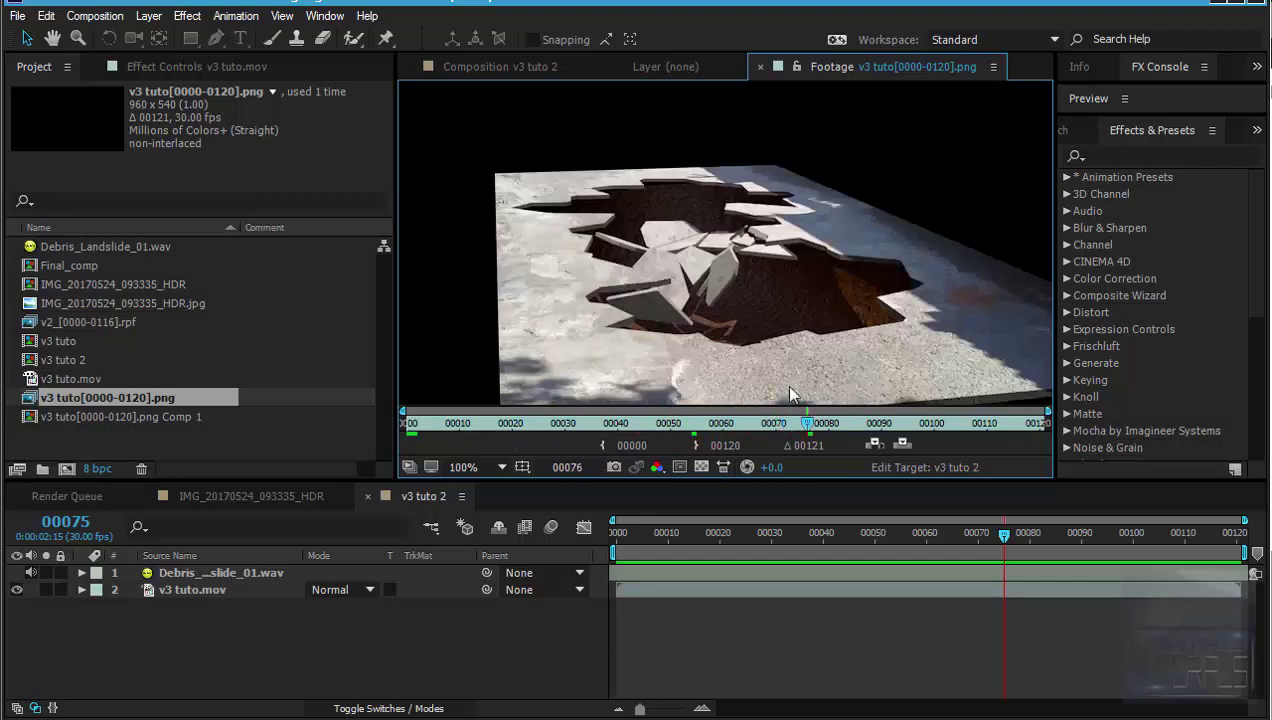
{"action": "left_click_drag", "start_coordinate": [840, 423], "coordinate": [939, 423]}
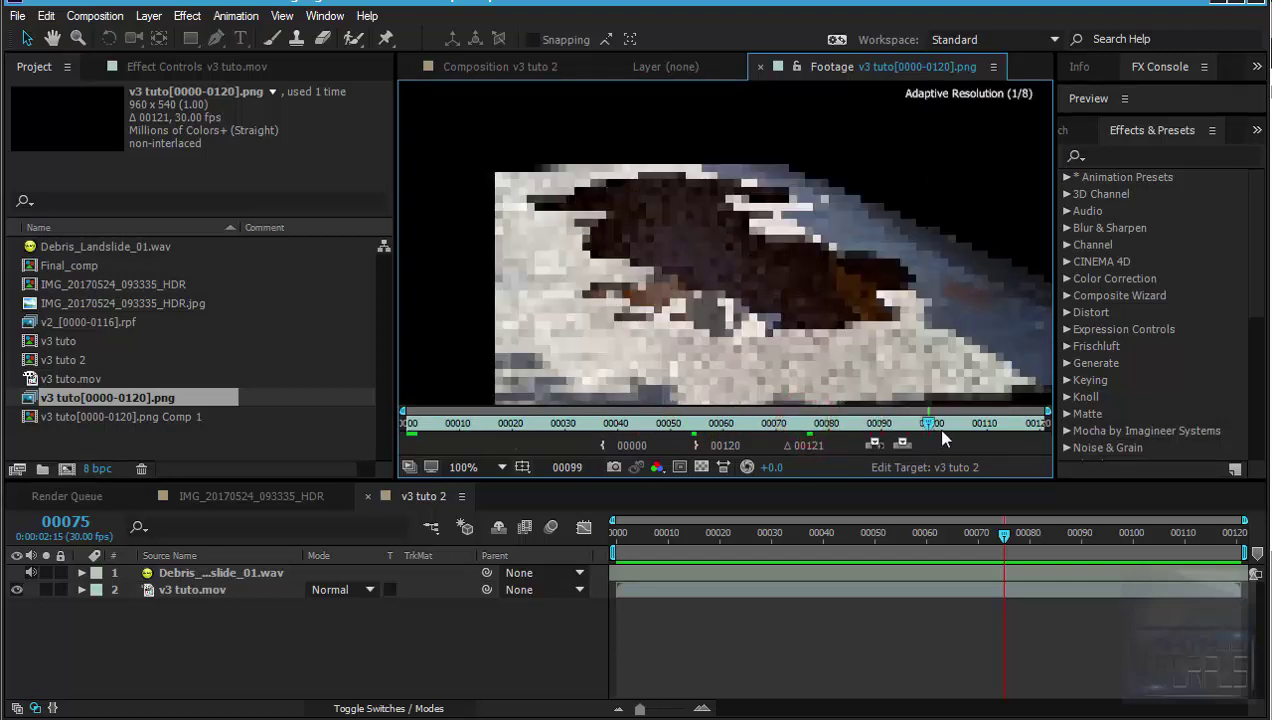
{"action": "left_click_drag", "start_coordinate": [140, 400], "coordinate": [62, 472]}
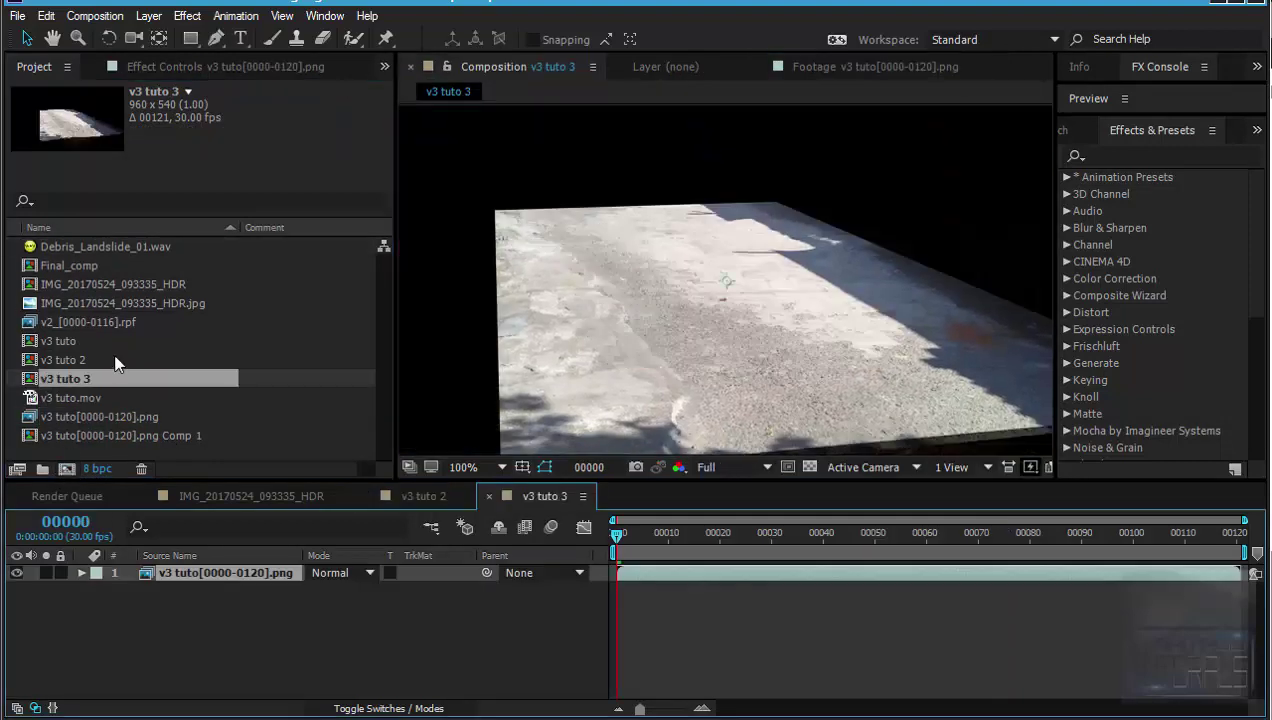
Step: Zoom to 50% and place the street photo as the background beneath the render
{"action": "key", "text": "comma"}
{"action": "key", "text": "comma"}
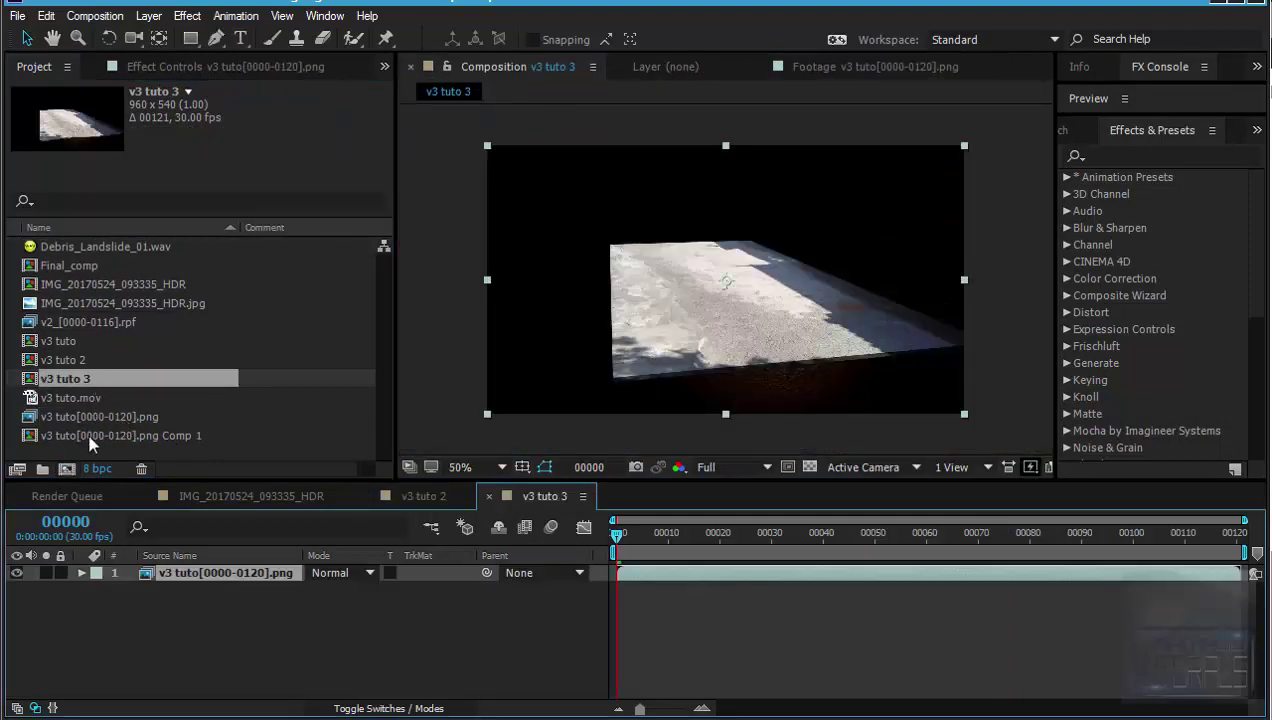
{"action": "left_click_drag", "start_coordinate": [97, 306], "coordinate": [160, 596]}
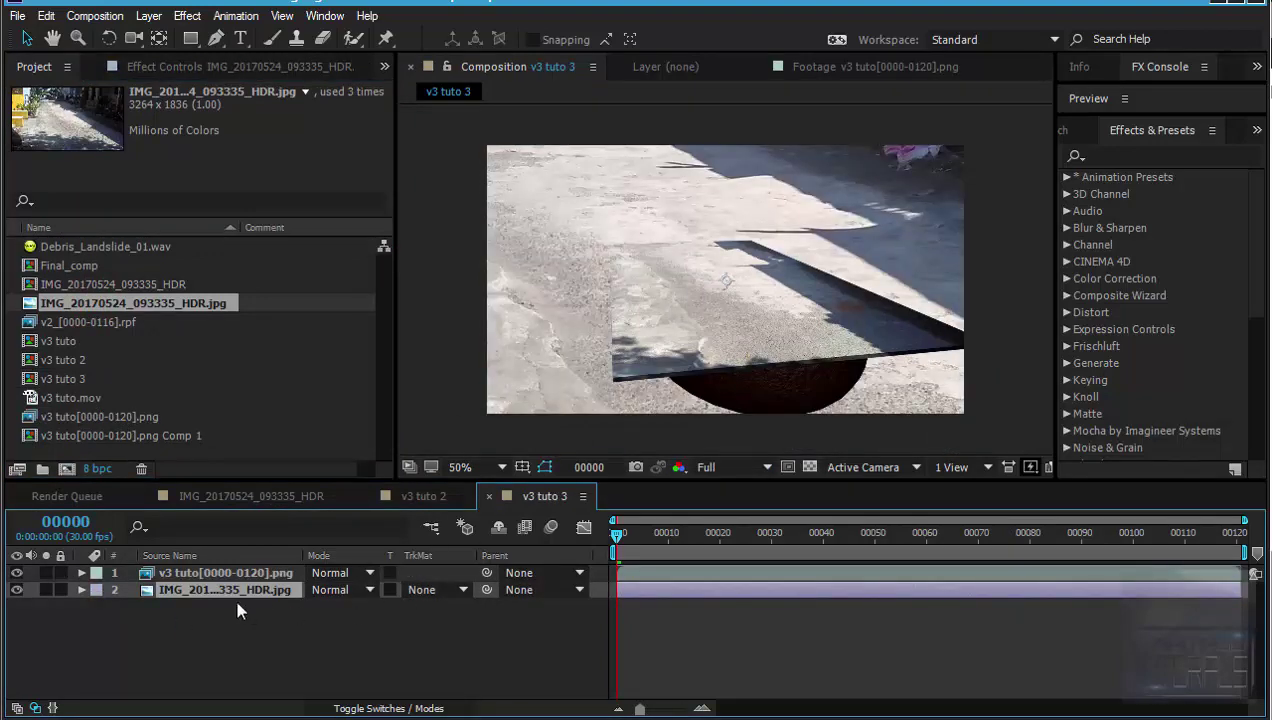
{"action": "scroll", "coordinate": [694, 247], "scroll_direction": "up", "scroll_amount": 4}
{"action": "left_click_drag", "start_coordinate": [497, 286], "coordinate": [811, 230]}
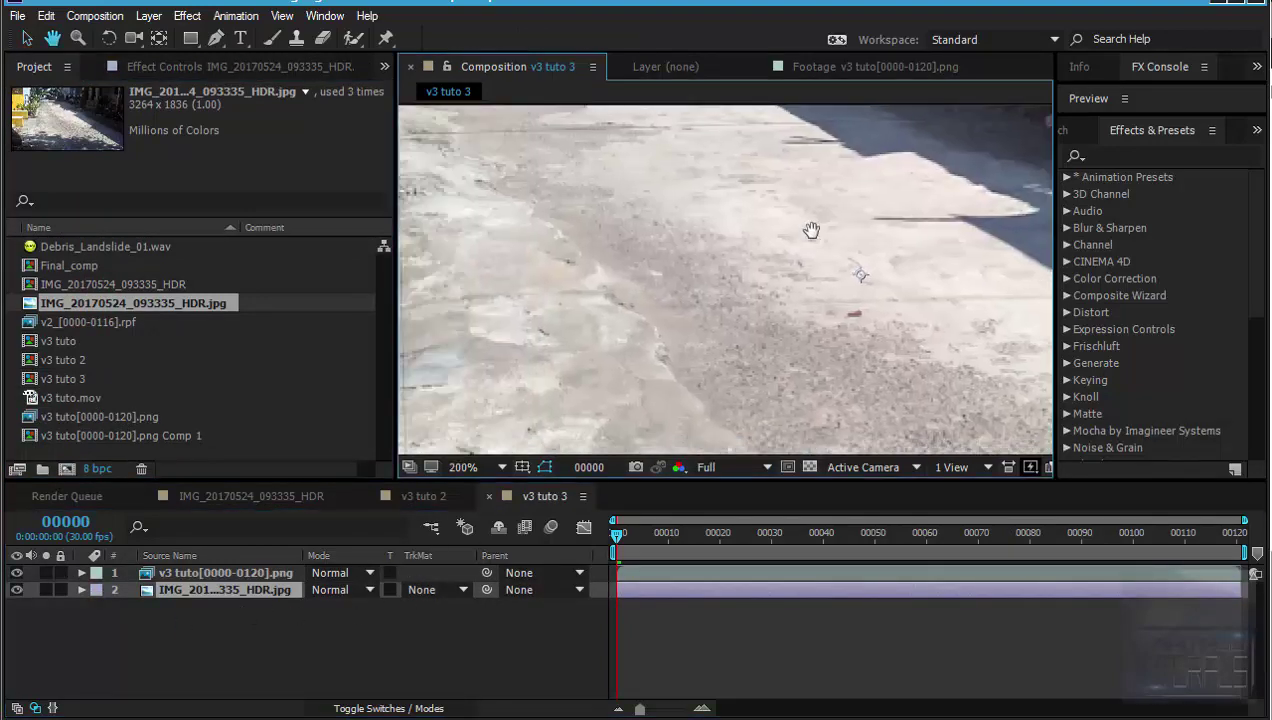
{"action": "scroll", "coordinate": [564, 310], "scroll_direction": "down", "scroll_amount": 2}
{"action": "key", "text": "v"}
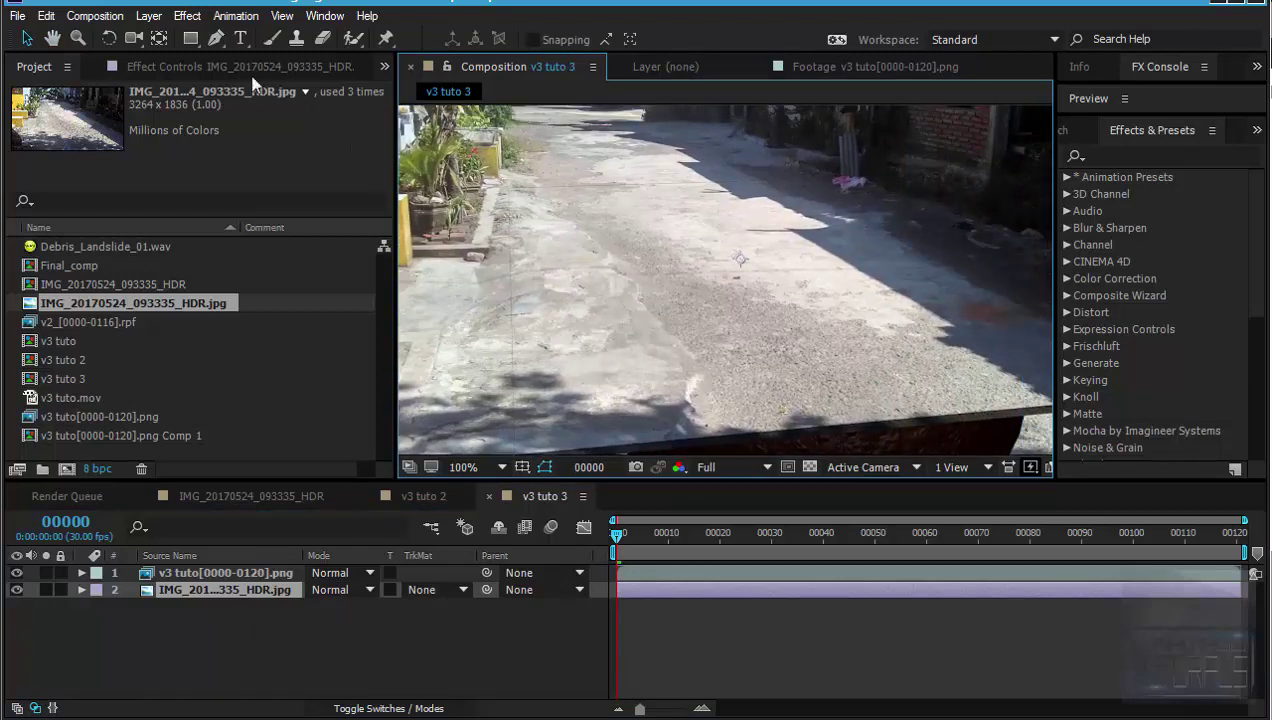
{"action": "left_click", "coordinate": [215, 38]}
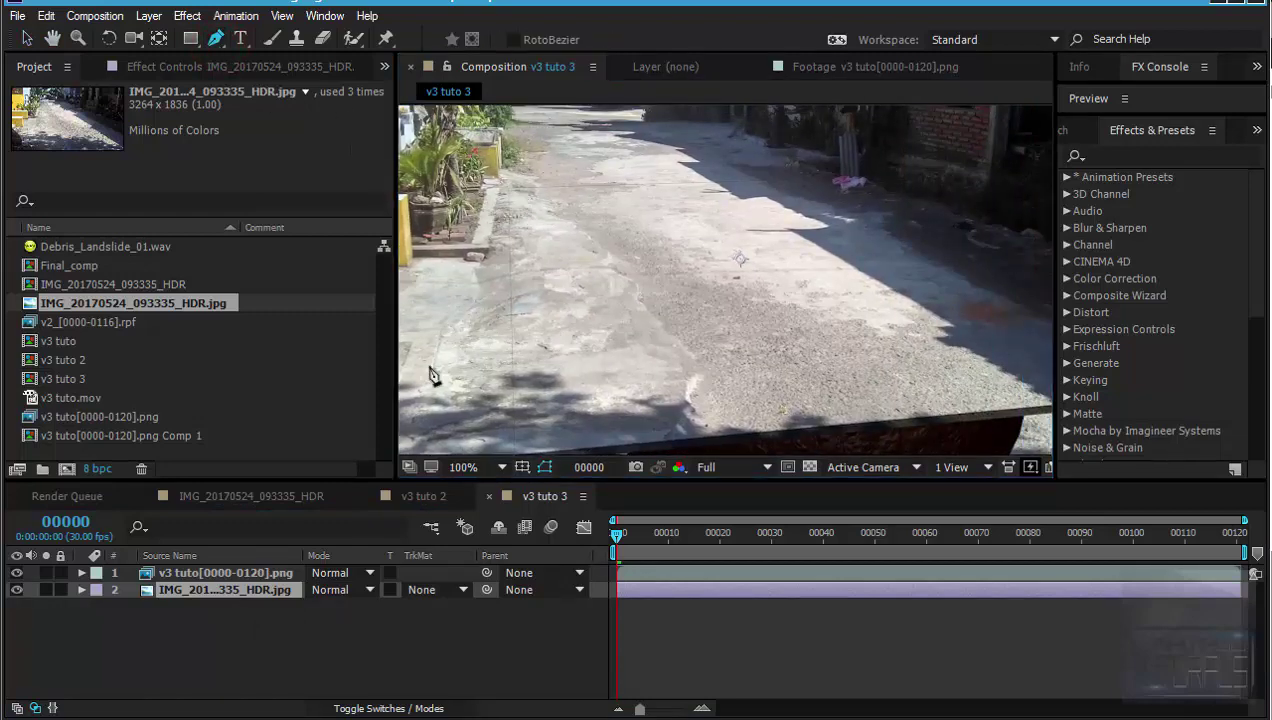
Step: Draw a four-point mask on the rendered debris layer around the road hole
{"action": "left_click", "coordinate": [280, 574]}
{"action": "double_click", "coordinate": [533, 210]}
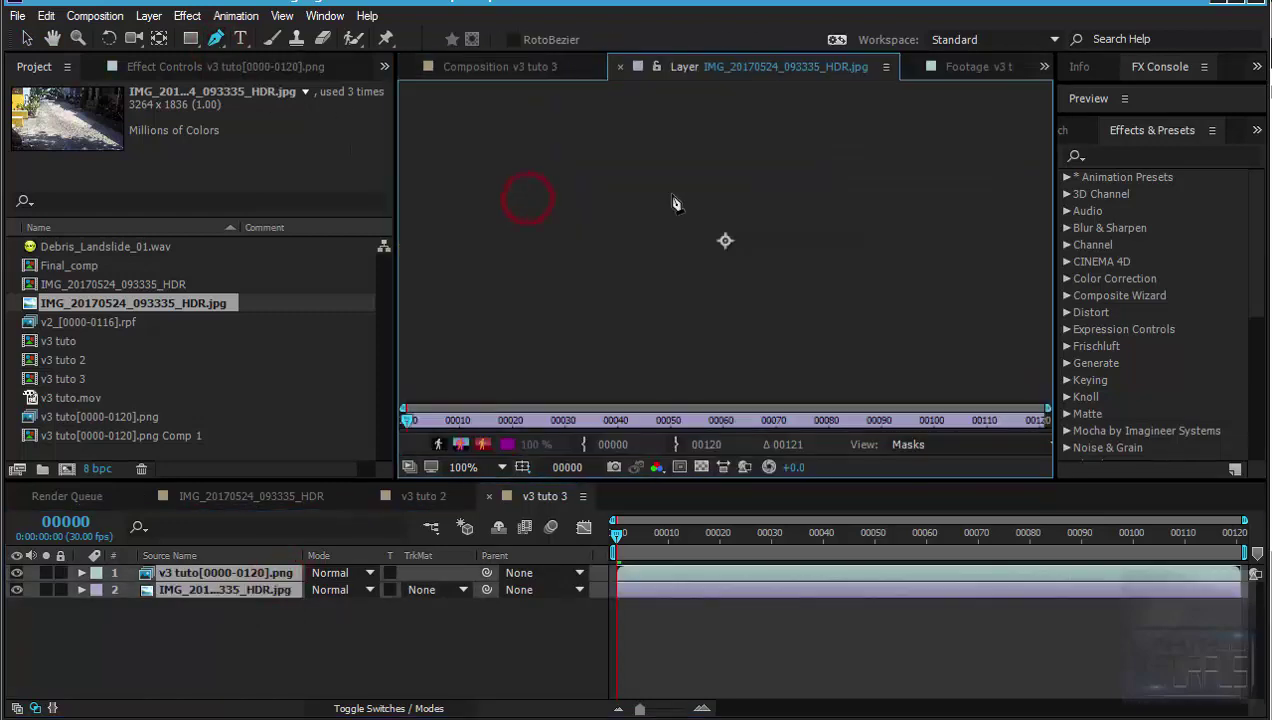
{"action": "left_click", "coordinate": [505, 67]}
{"action": "left_click", "coordinate": [250, 646]}
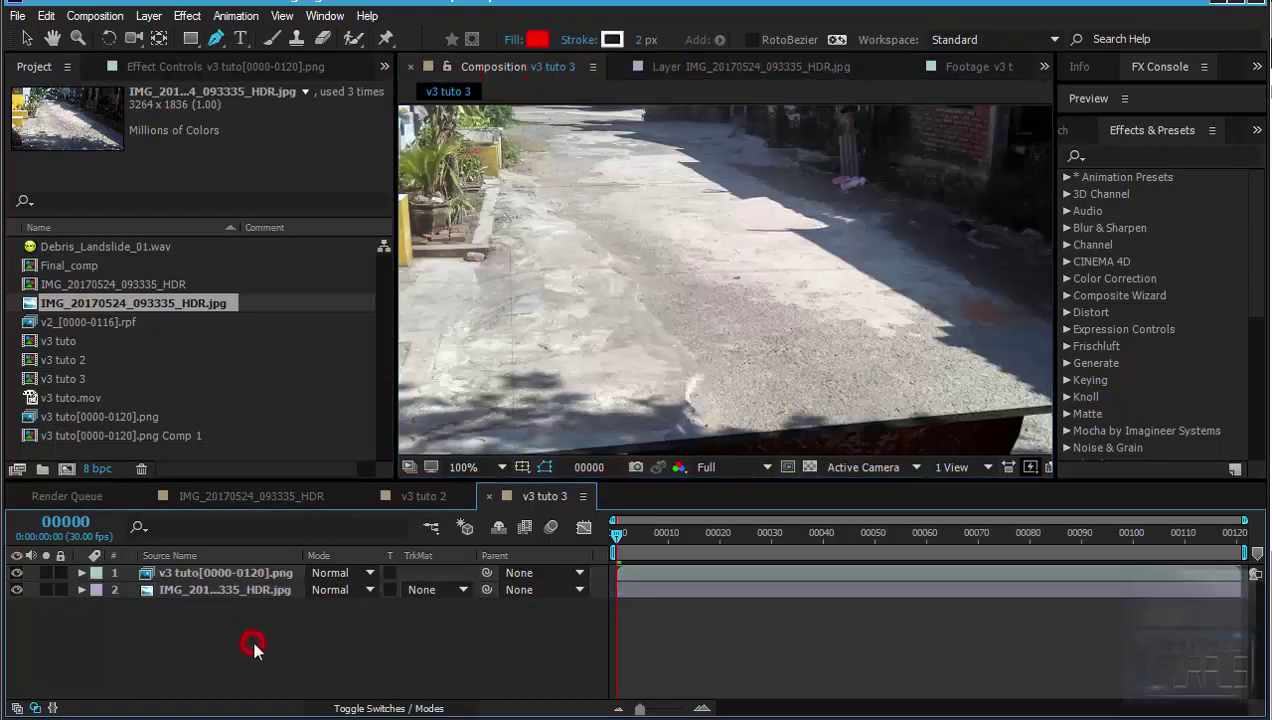
{"action": "left_click", "coordinate": [255, 573]}
{"action": "left_click", "coordinate": [710, 200]}
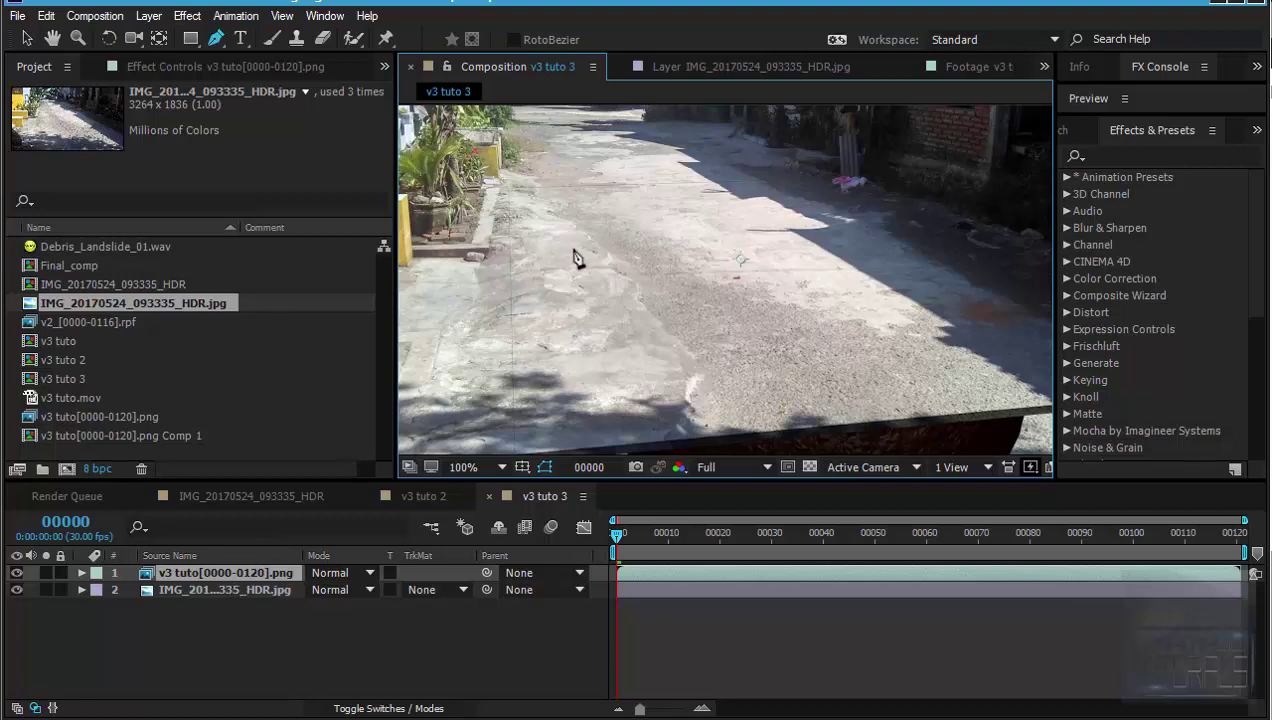
{"action": "left_click", "coordinate": [521, 195]}
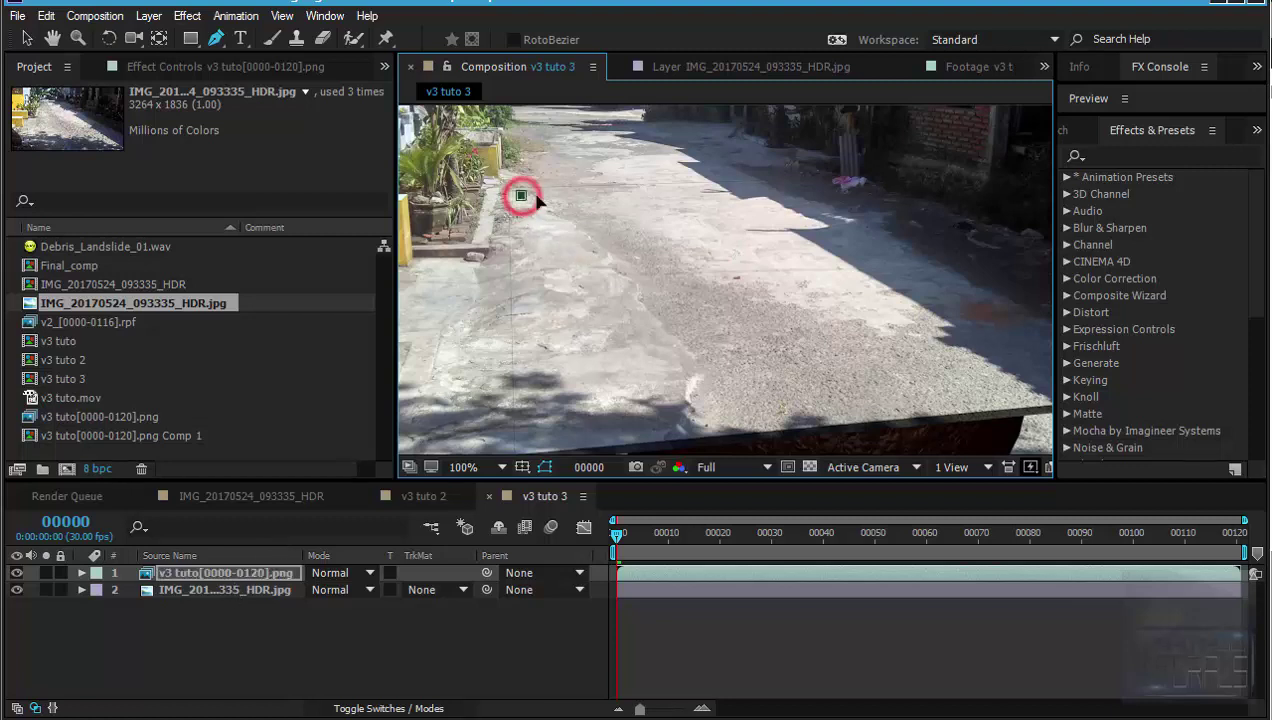
{"action": "left_click", "coordinate": [727, 193]}
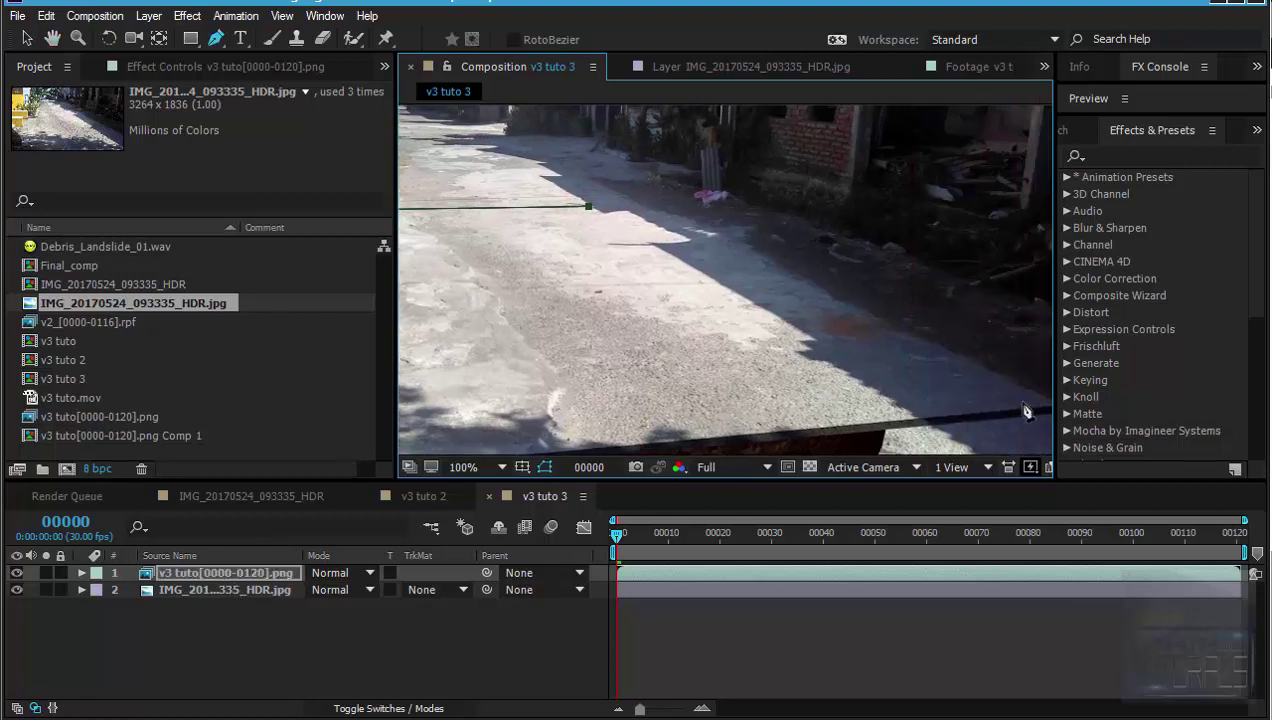
{"action": "left_click", "coordinate": [1022, 397]}
{"action": "mouse_move", "coordinate": [1016, 361]}
{"action": "left_mouse_down"}
{"action": "mouse_move", "coordinate": [999, 375]}
{"action": "mouse_move", "coordinate": [1045, 359]}
{"action": "left_mouse_up"}
{"action": "left_click", "coordinate": [567, 440]}
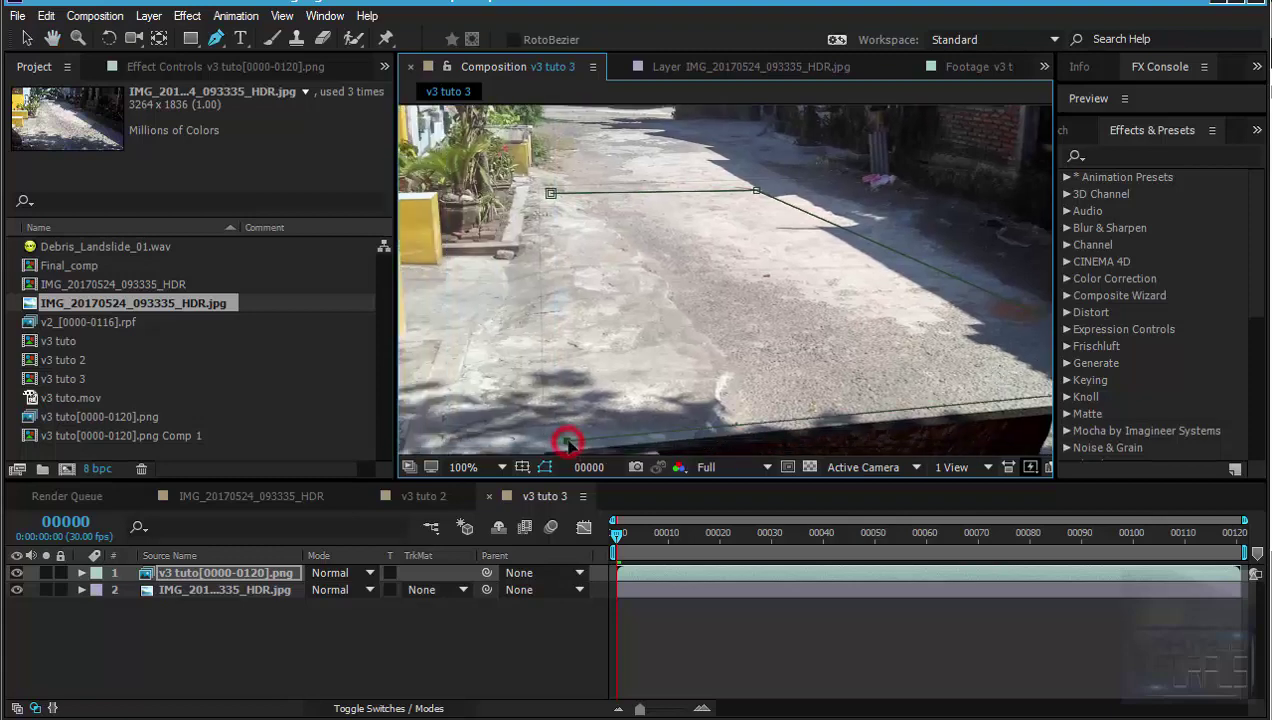
{"action": "left_click", "coordinate": [550, 193]}
Step: Feather Mask 1 to 14 px and check the composite at frames 55 and 107
{"action": "left_click_drag", "start_coordinate": [620, 533], "coordinate": [900, 533]}
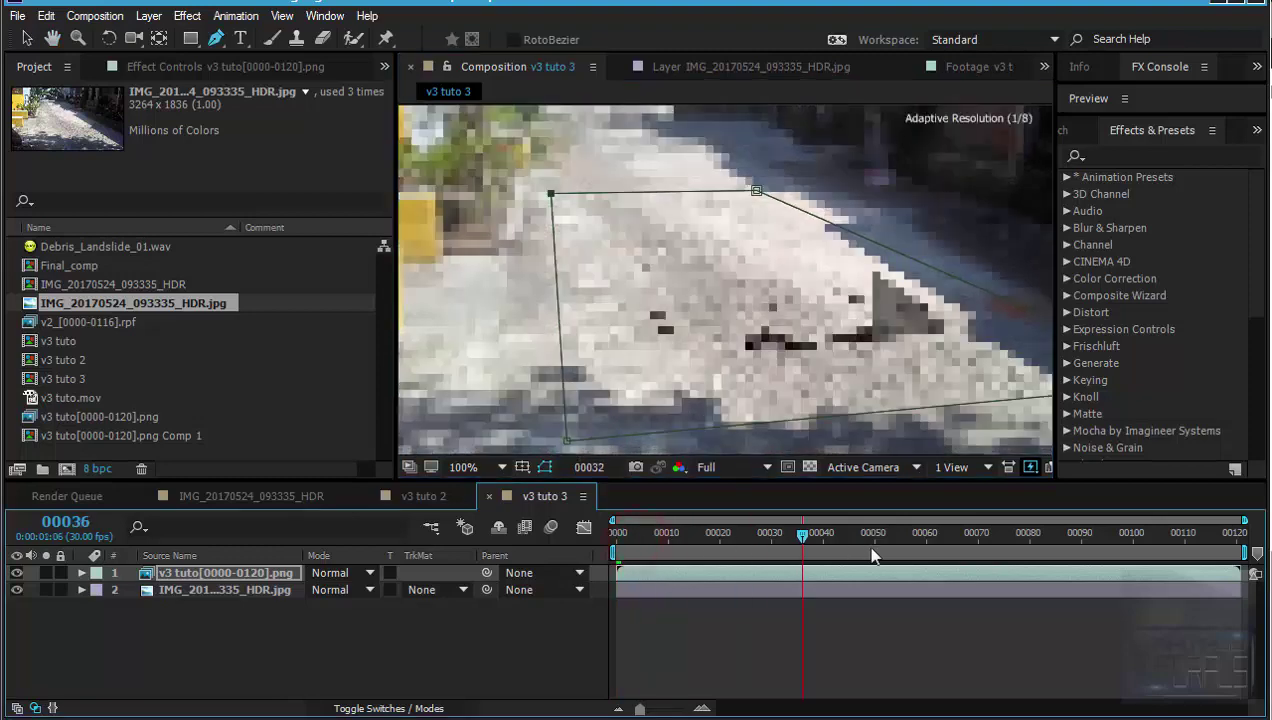
{"action": "left_click", "coordinate": [550, 658]}
{"action": "scroll", "coordinate": [874, 314], "scroll_direction": "down", "scroll_amount": 2}
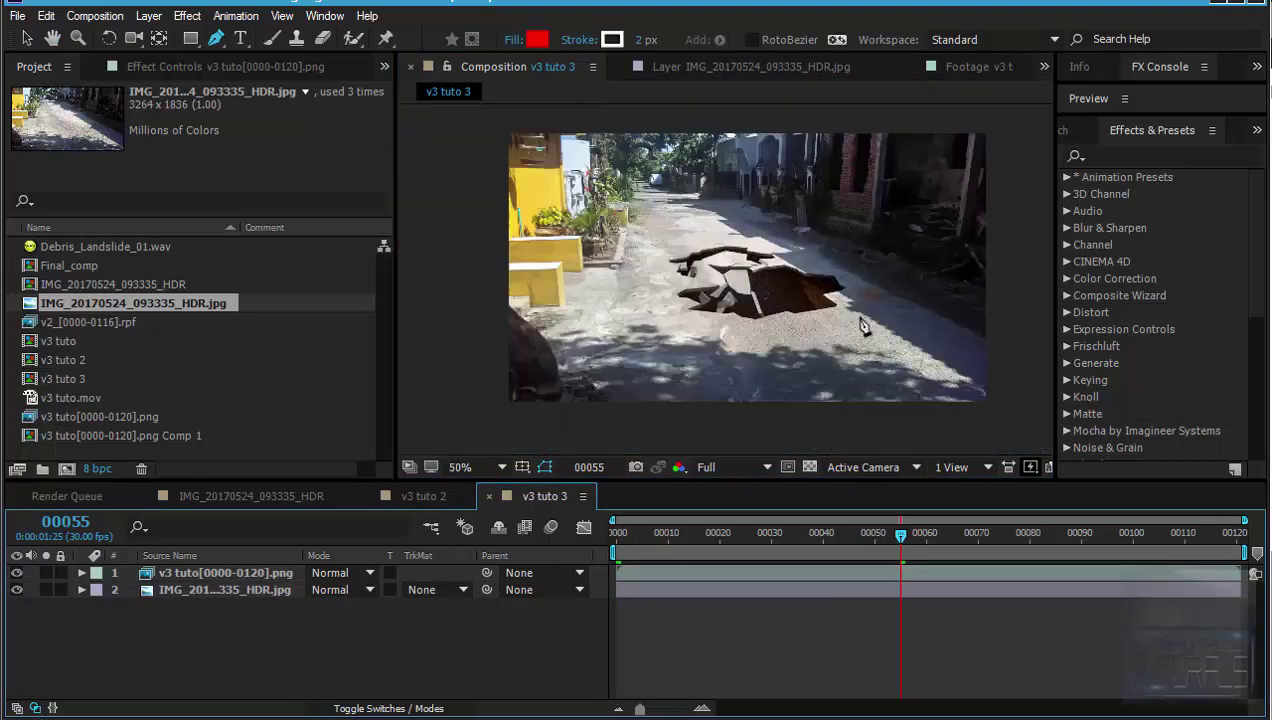
{"action": "scroll", "coordinate": [860, 350], "scroll_direction": "up", "scroll_amount": 2}
{"action": "left_click", "coordinate": [224, 574]}
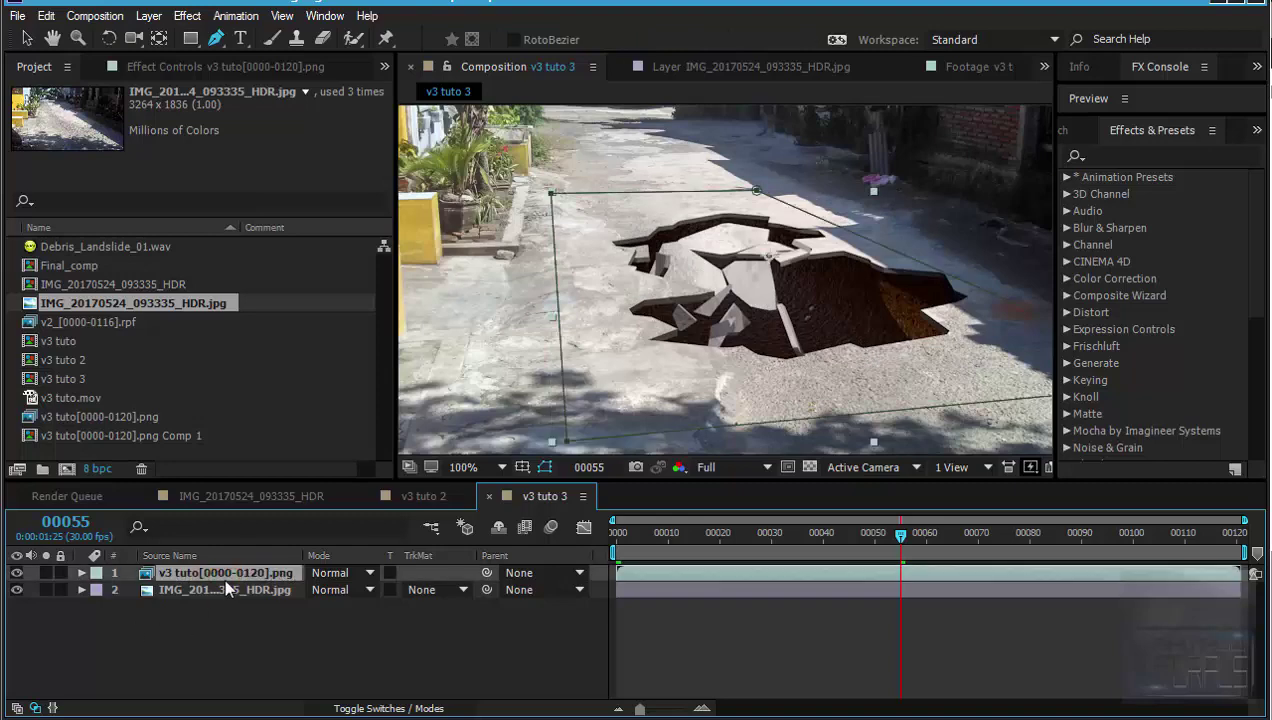
{"action": "key", "text": "m"}
{"action": "key", "text": "m"}
{"action": "key", "text": "m"}
{"action": "key", "text": "m"}
{"action": "left_click_drag", "start_coordinate": [355, 625], "coordinate": [385, 625]}
{"action": "key", "text": "F2"}
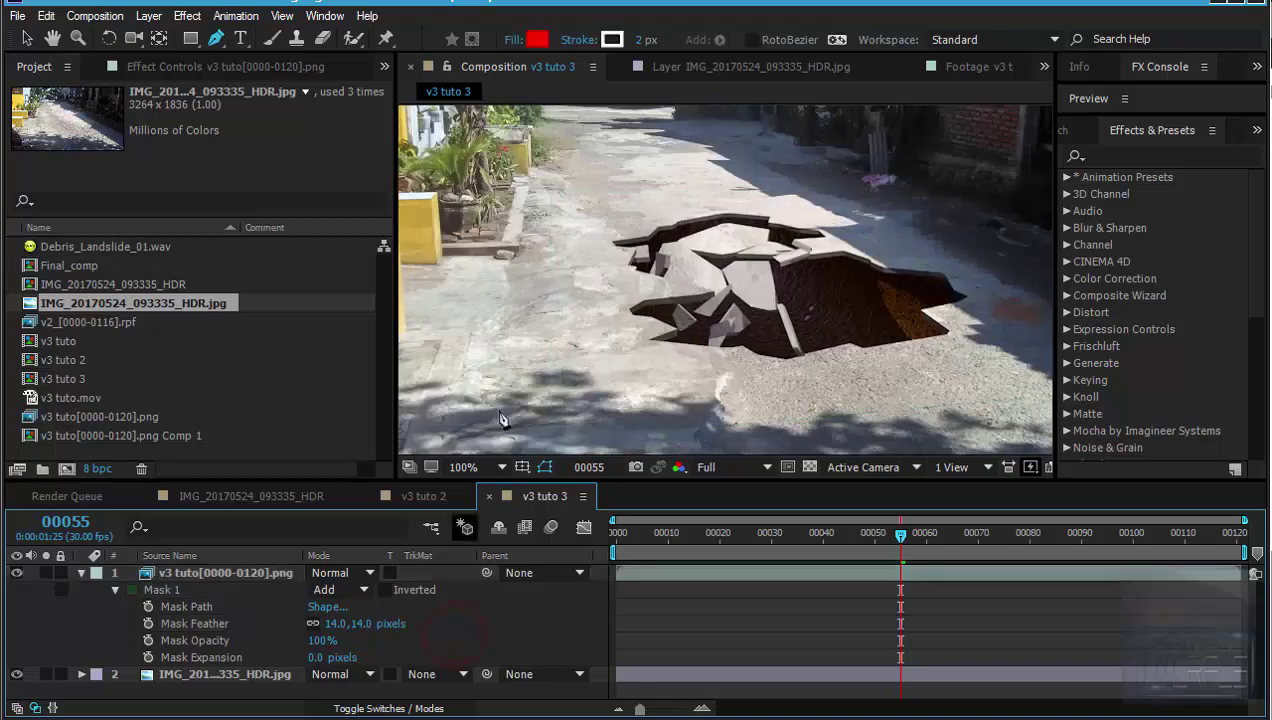
{"action": "scroll", "coordinate": [550, 350], "scroll_direction": "down", "scroll_amount": 1}
{"action": "scroll", "coordinate": [555, 358], "scroll_direction": "up", "scroll_amount": 1}
{"action": "scroll", "coordinate": [619, 286], "scroll_direction": "down", "scroll_amount": 1}
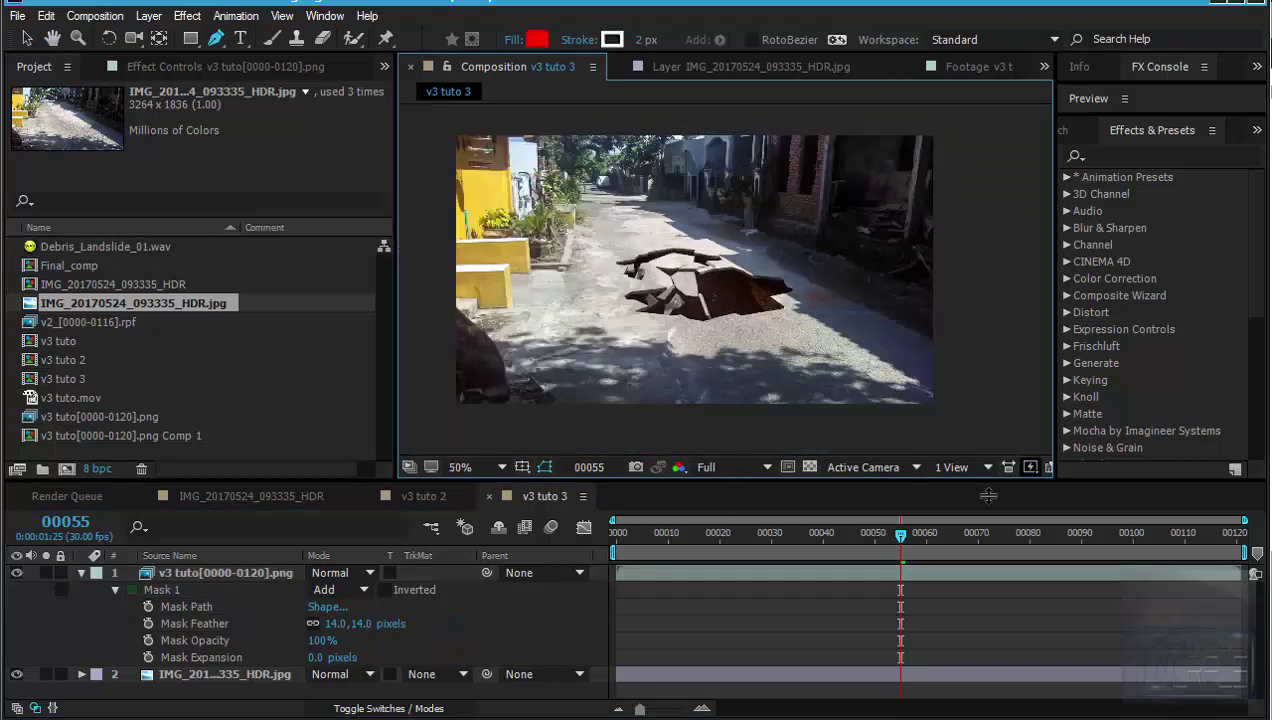
{"action": "left_click", "coordinate": [1170, 535]}
{"action": "scroll", "coordinate": [772, 332], "scroll_direction": "up", "scroll_amount": 1}
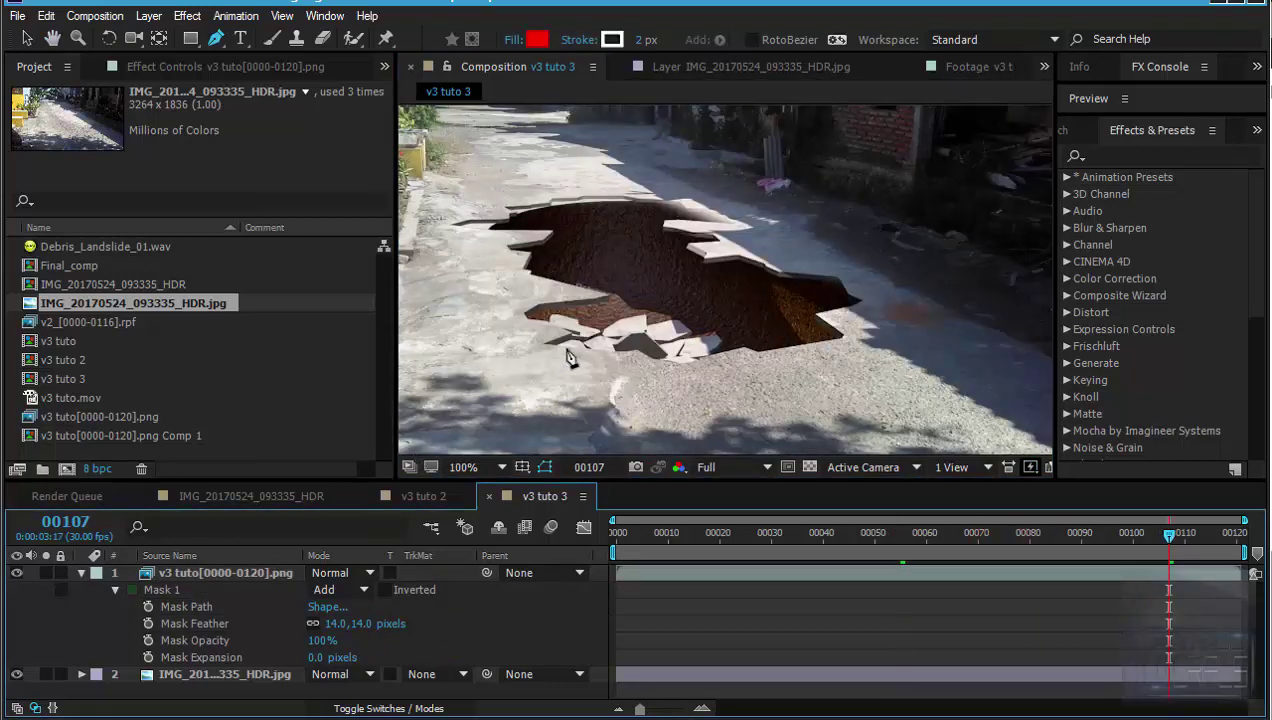
{"action": "left_click", "coordinate": [81, 573]}
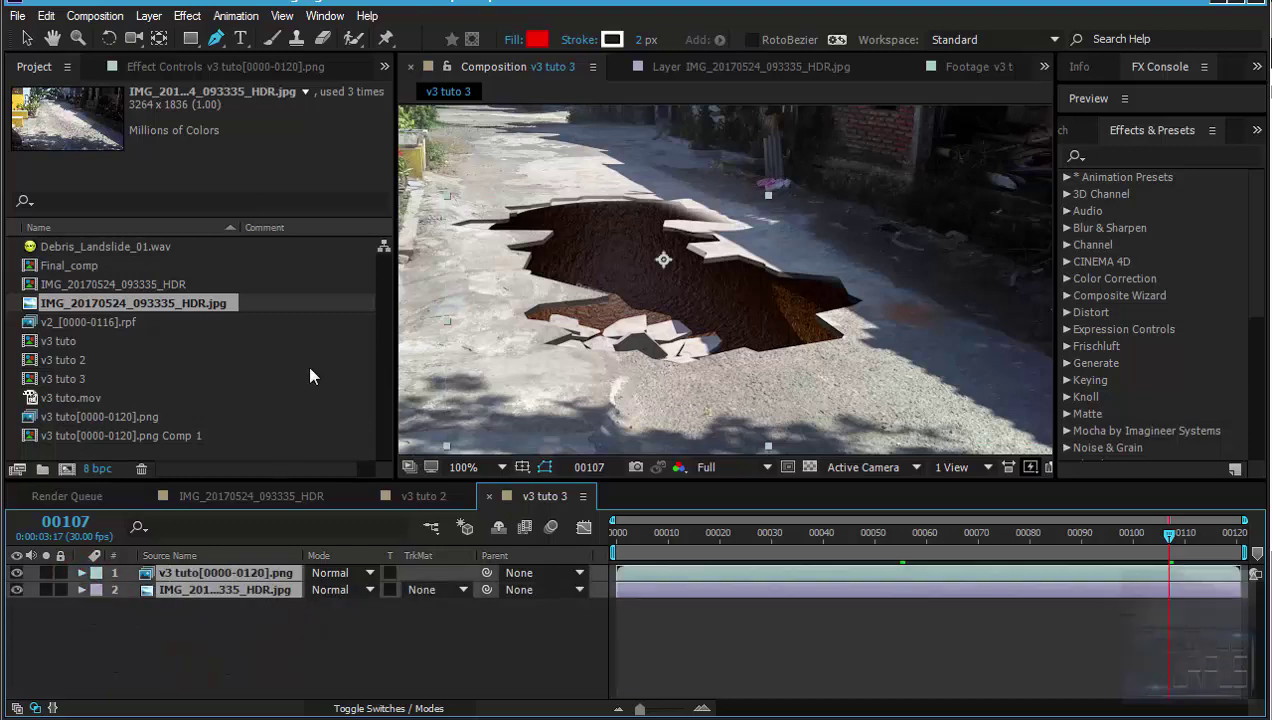
Step: Pre-compose the render and road photo layers into a pre-comp named 'Final Comp'
{"action": "key", "text": "ctrl+shift+c"}
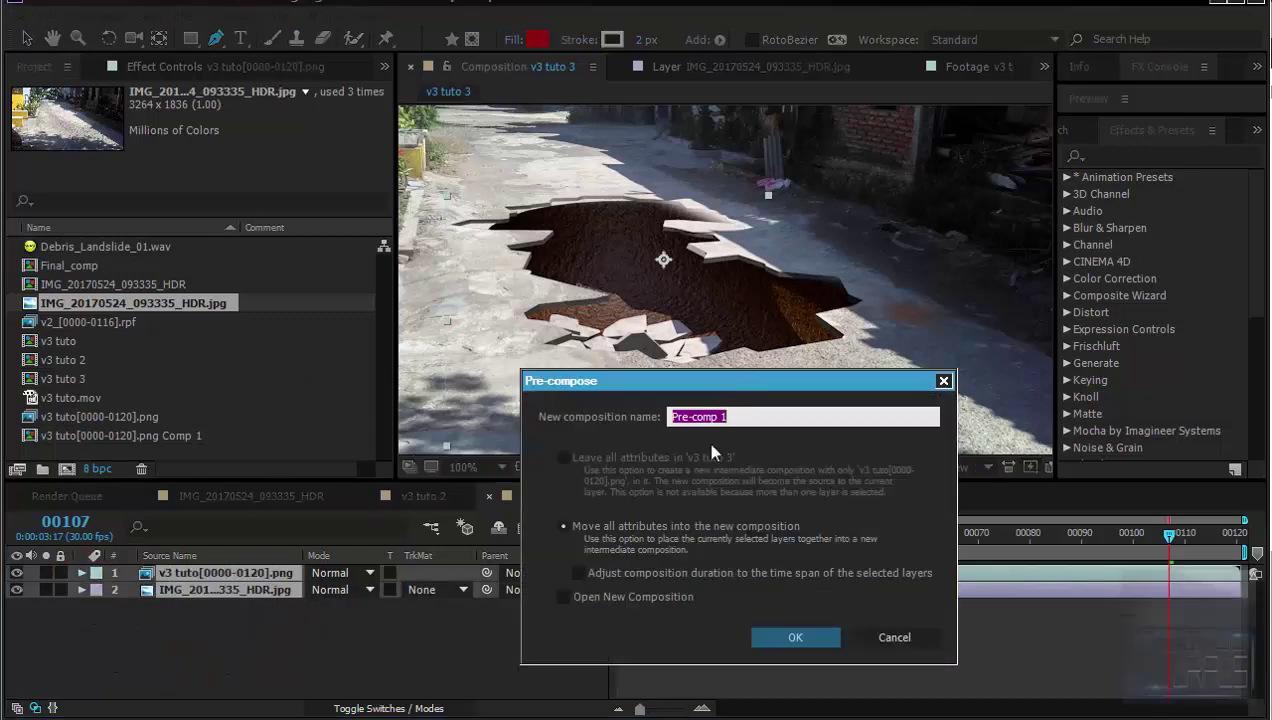
{"action": "type", "text": "Final"}
{"action": "type", "text": " Comp"}
{"action": "key", "text": "Return"}
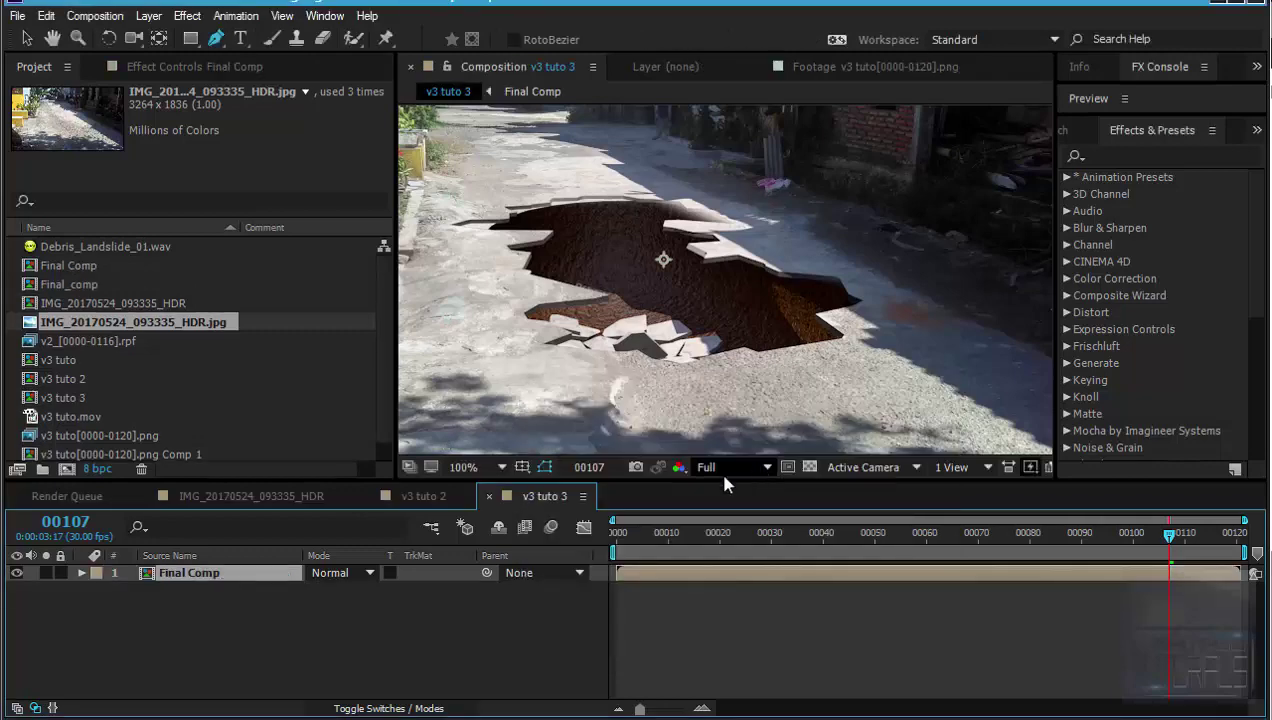
{"action": "scroll", "coordinate": [835, 295], "scroll_direction": "down", "scroll_amount": 2}
{"action": "scroll", "coordinate": [835, 297], "scroll_direction": "up", "scroll_amount": 2}
{"action": "scroll", "coordinate": [815, 276], "scroll_direction": "up", "scroll_amount": 2}
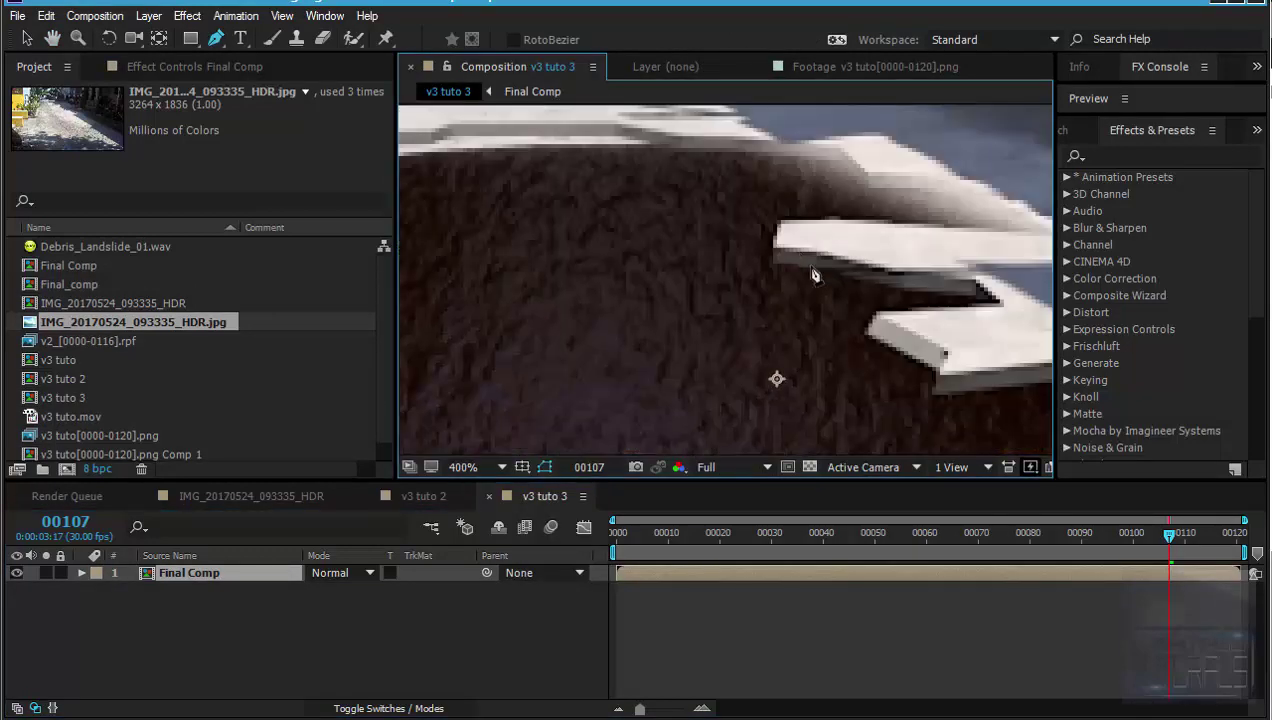
Step: Inside Final Comp, move one corner of the render layer's mask up along the hole edge
{"action": "double_click", "coordinate": [175, 573]}
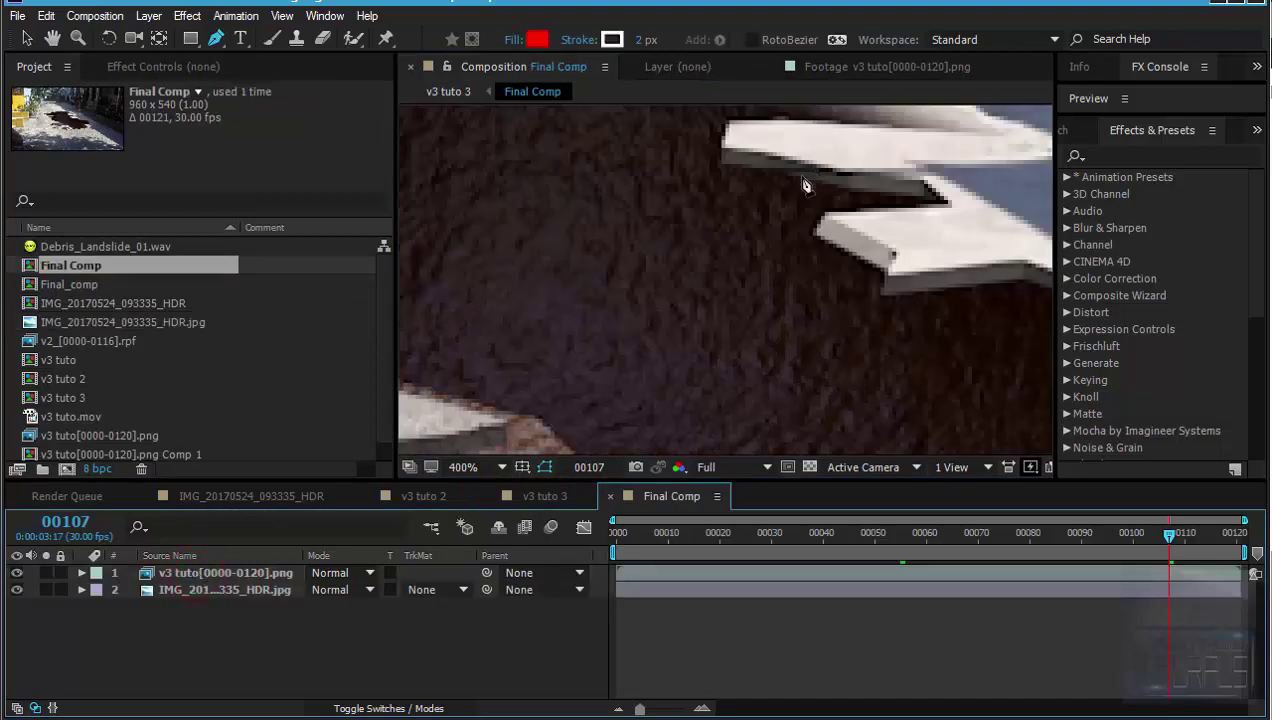
{"action": "left_click", "coordinate": [194, 578]}
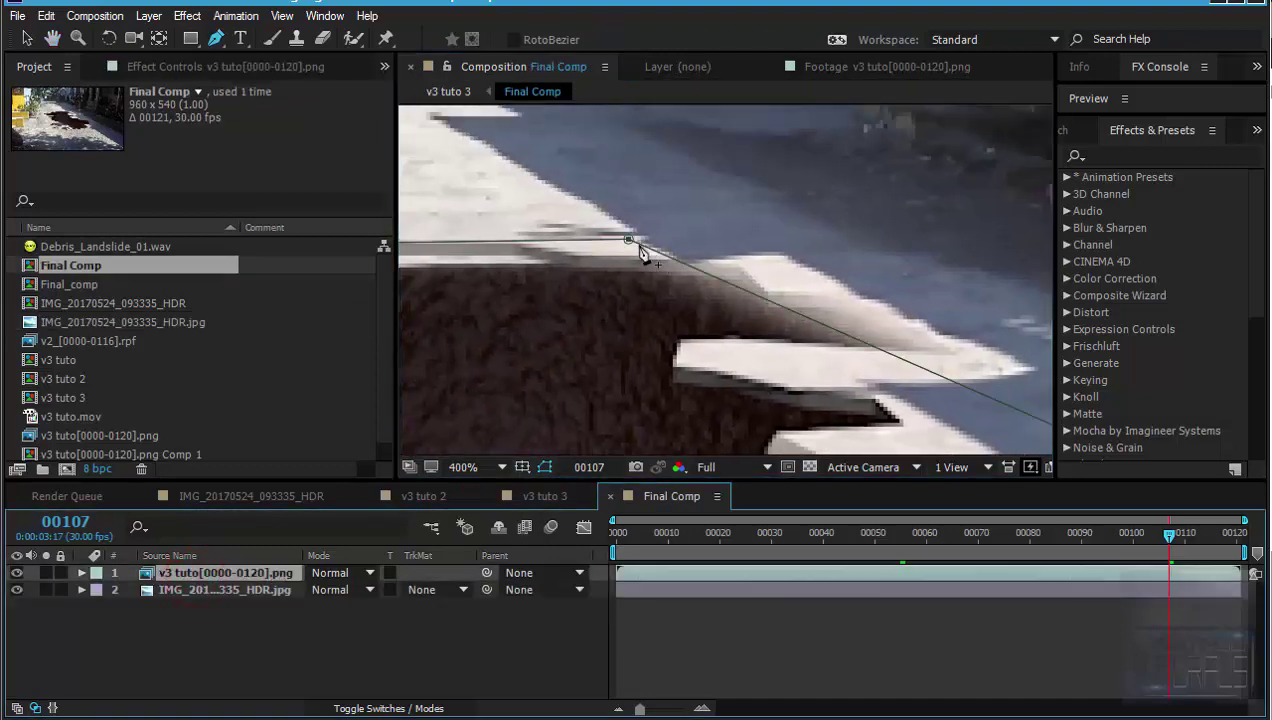
{"action": "left_click_drag", "start_coordinate": [632, 241], "coordinate": [727, 220]}
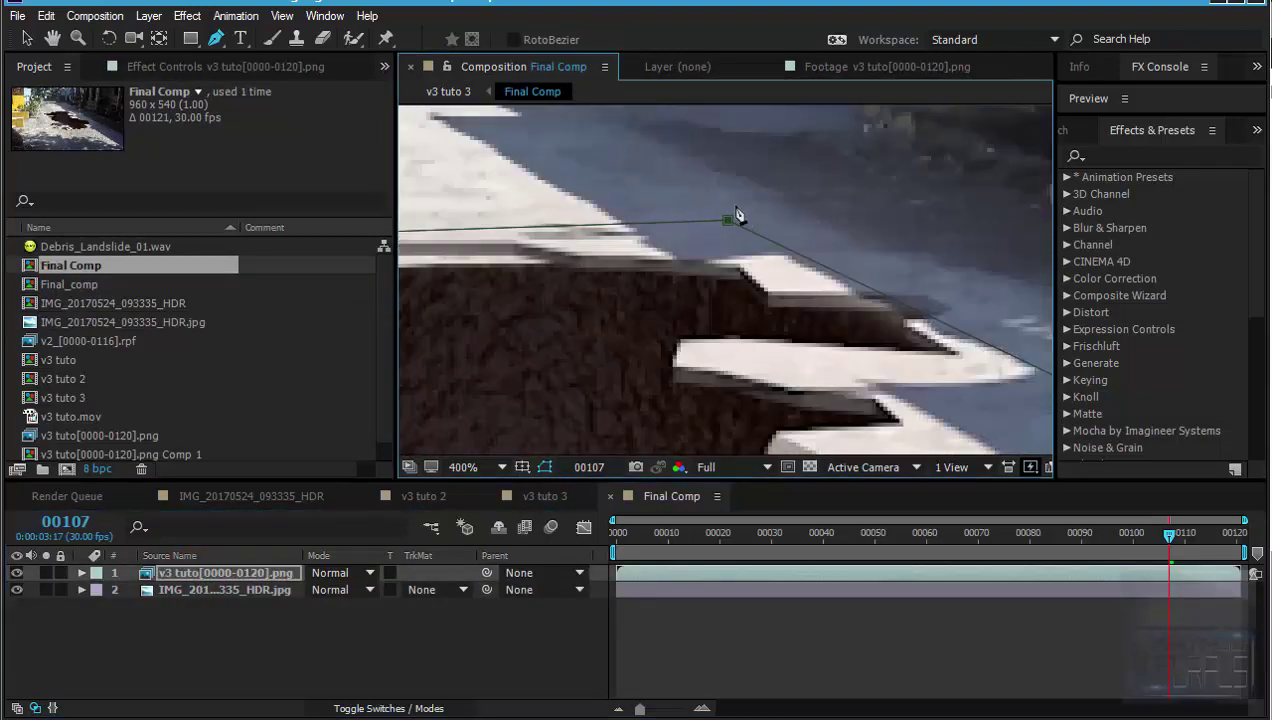
{"action": "left_click", "coordinate": [460, 688]}
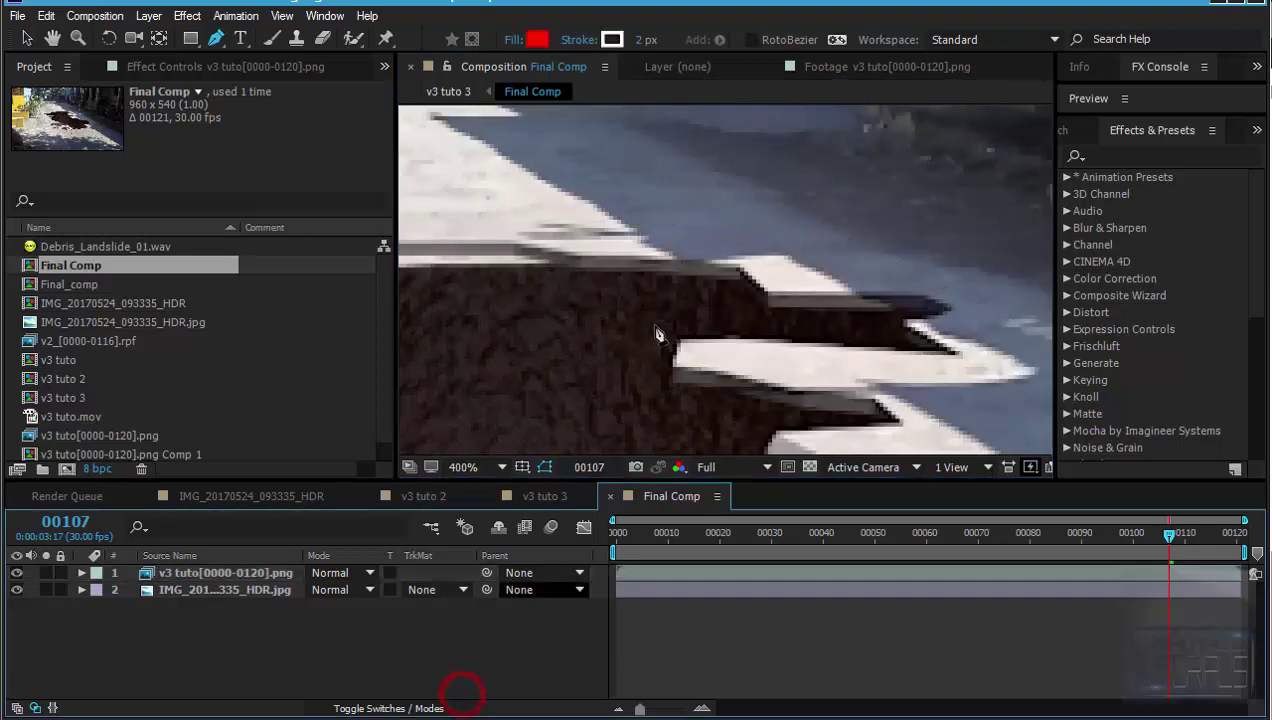
{"action": "key", "text": "slash"}
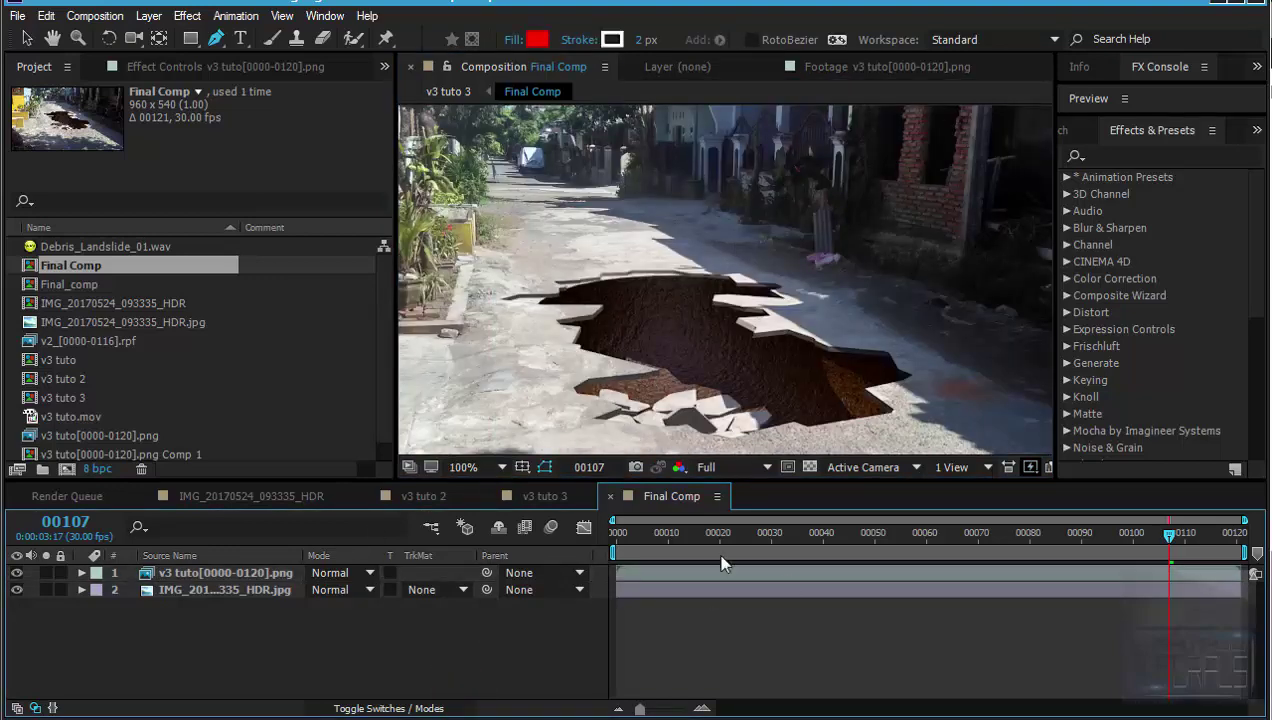
Step: Return to the v3 tuto 3 composition at normal size and go to frame 57
{"action": "left_click", "coordinate": [178, 578]}
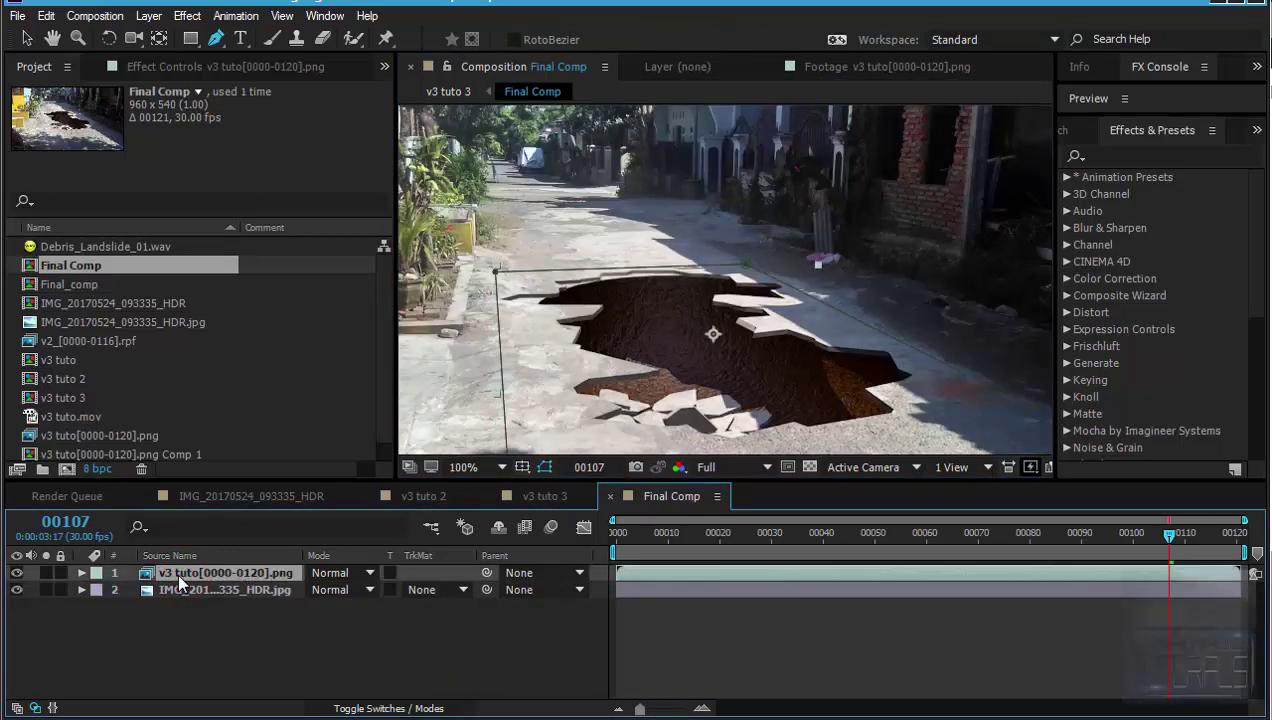
{"action": "left_click", "coordinate": [555, 496]}
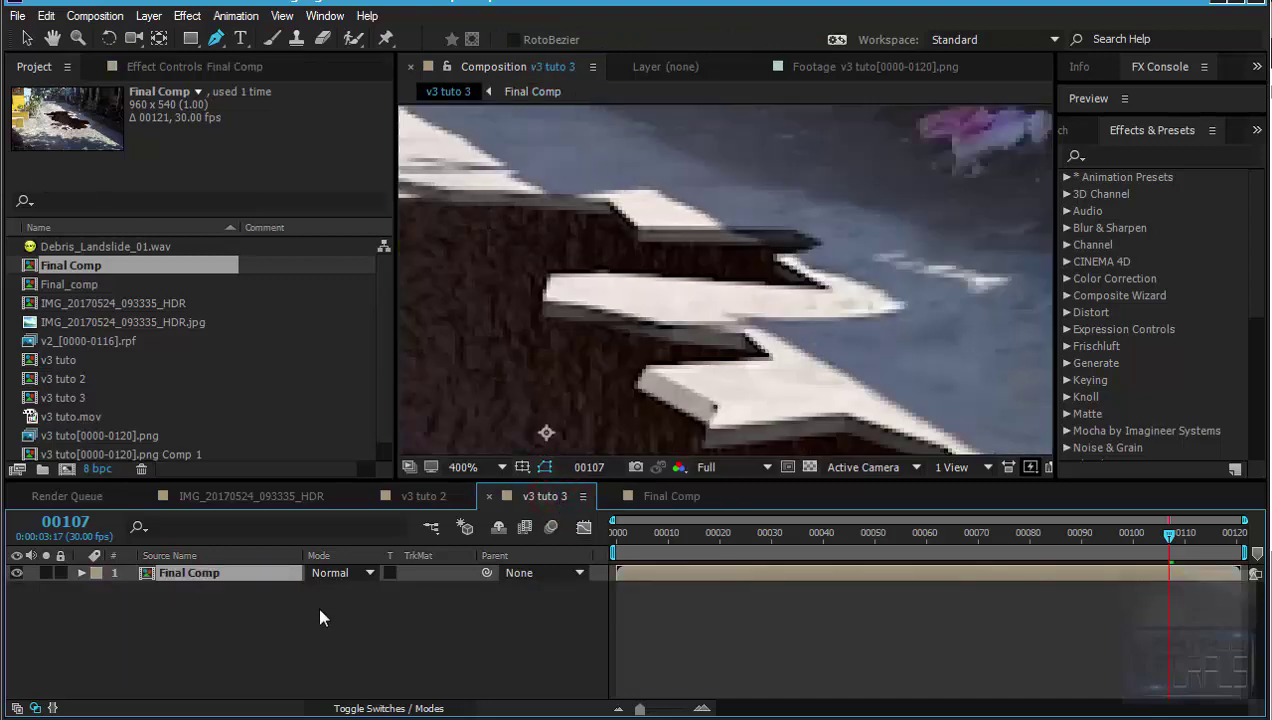
{"action": "key", "text": "comma"}
{"action": "key", "text": "comma"}
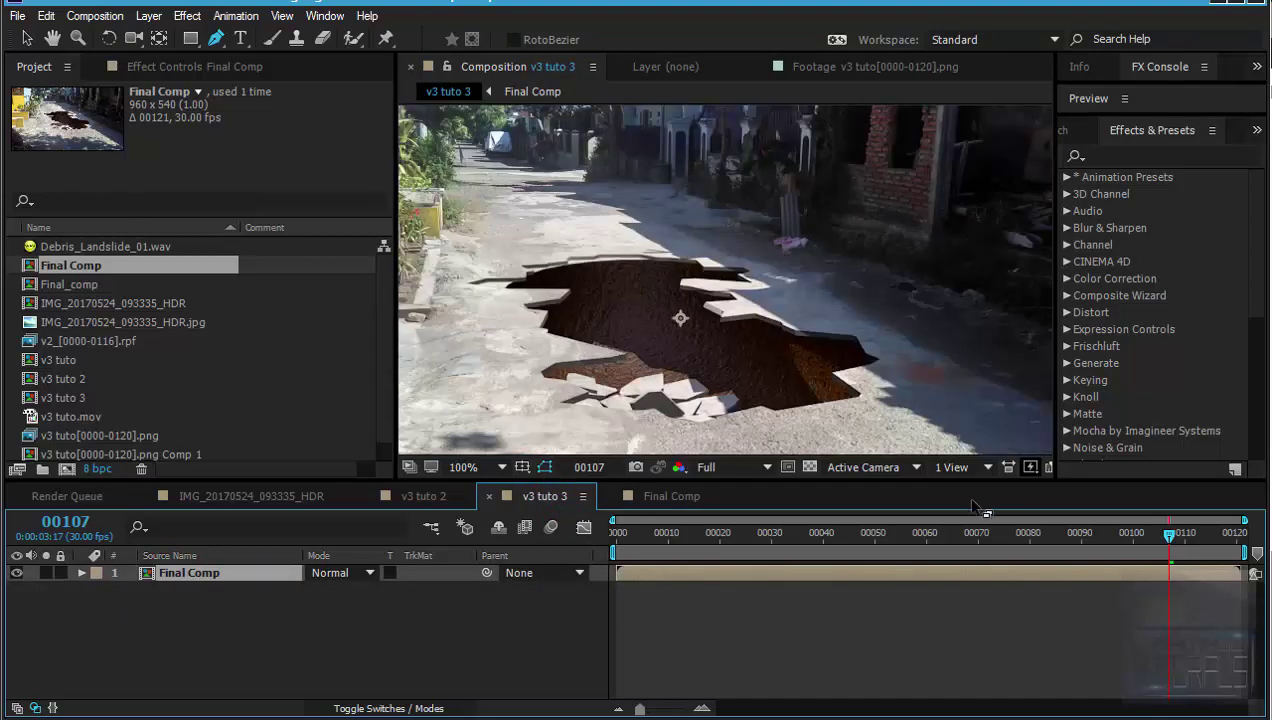
{"action": "left_click", "coordinate": [910, 535]}
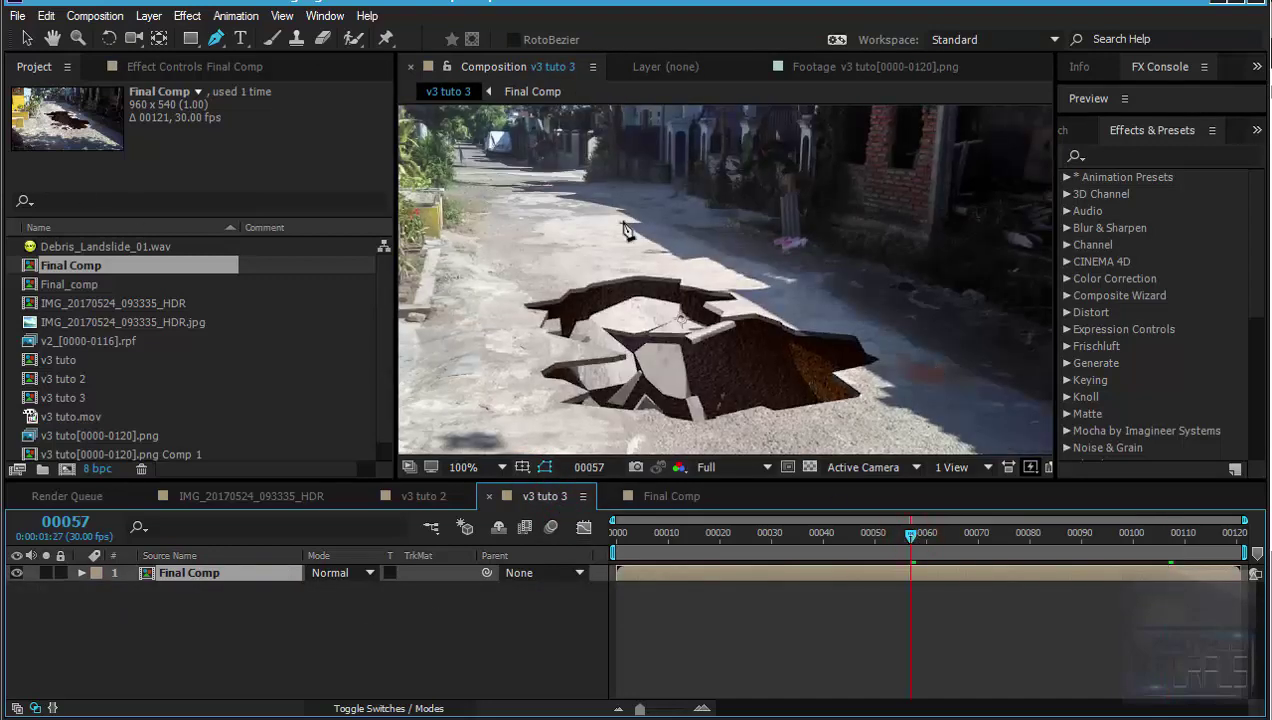
Step: Apply Pixel Motion Blur to the Final Comp layer
{"action": "left_click", "coordinate": [1130, 155]}
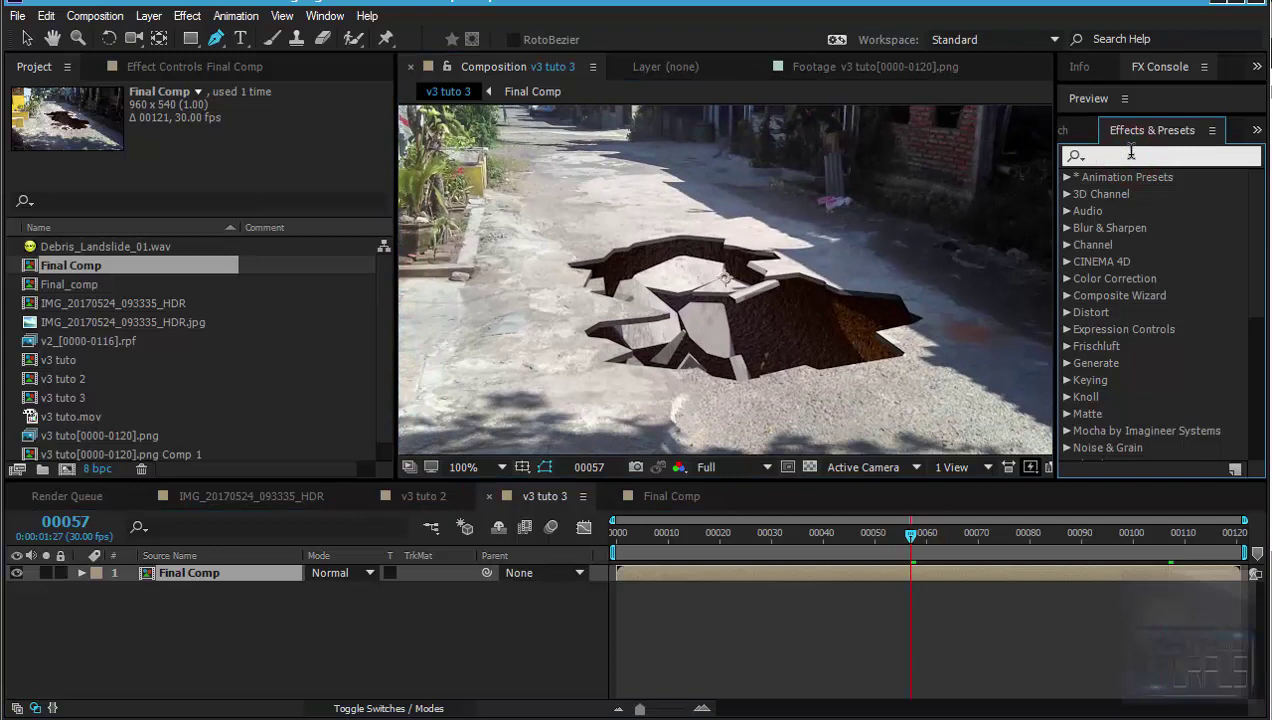
{"action": "type", "text": "pixel"}
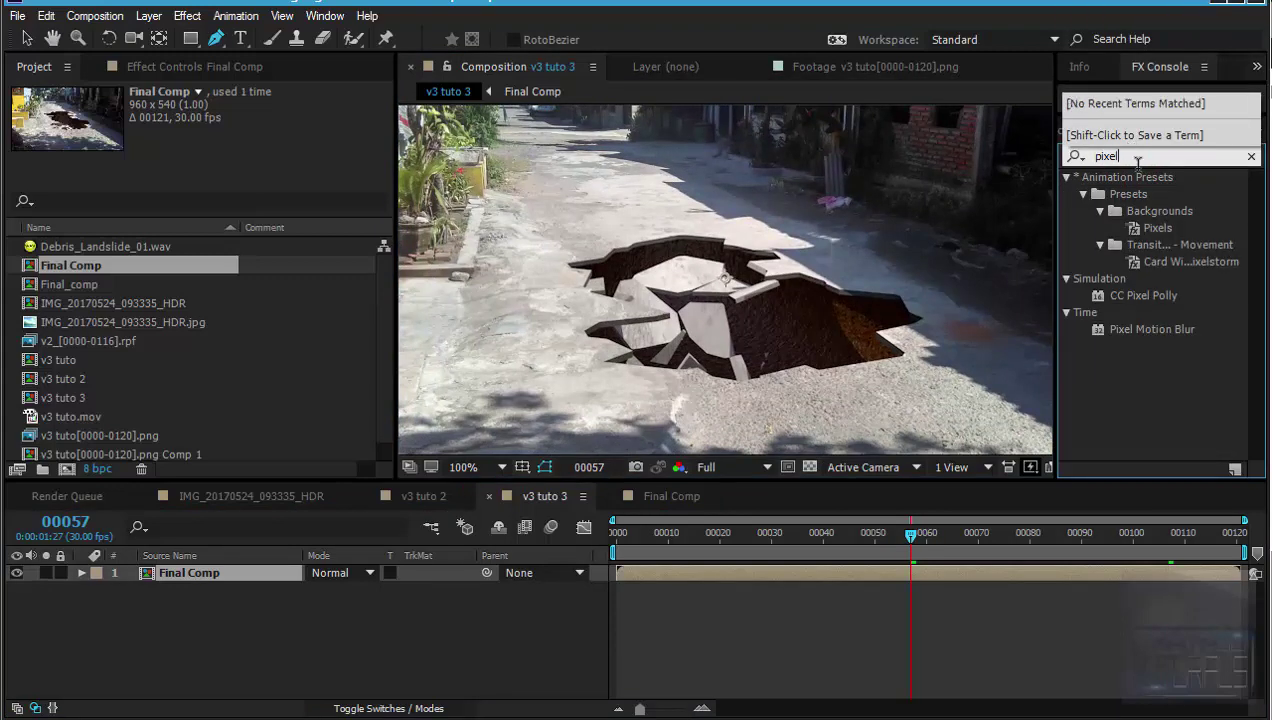
{"action": "left_click_drag", "start_coordinate": [1152, 330], "coordinate": [690, 345]}
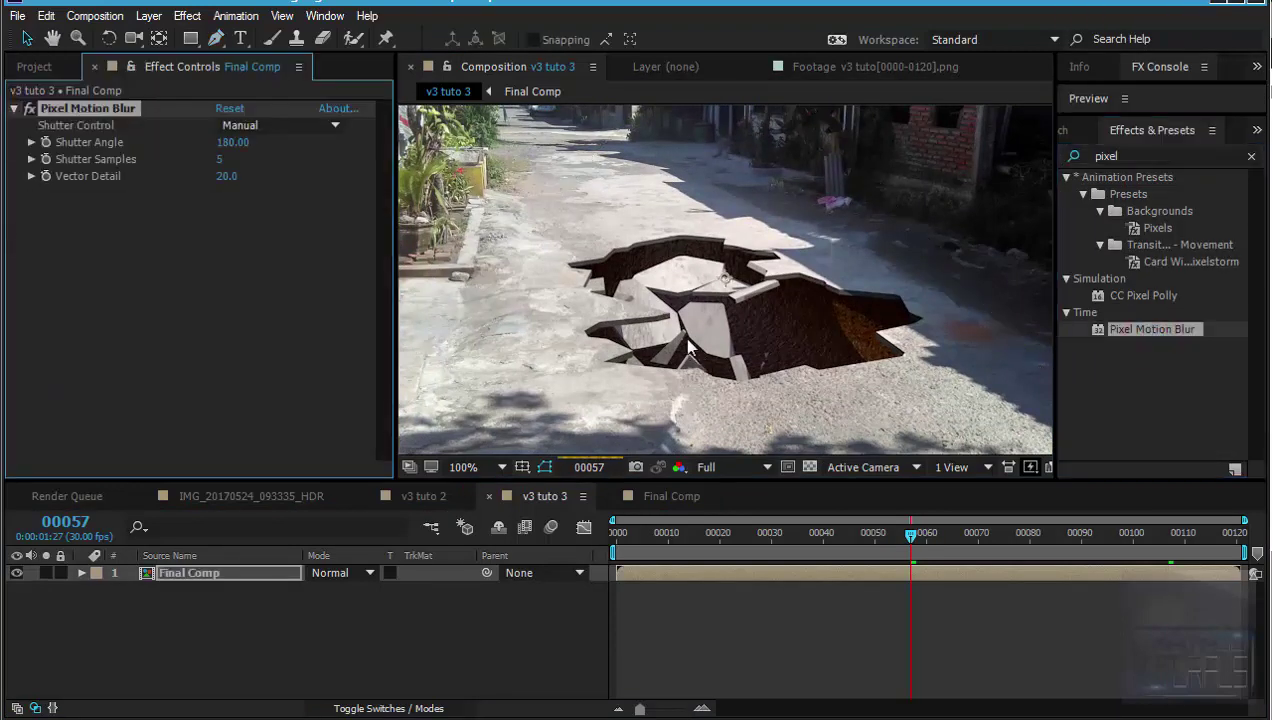
{"action": "scroll", "coordinate": [698, 371], "scroll_direction": "up", "scroll_amount": 4}
{"action": "scroll", "coordinate": [698, 373], "scroll_direction": "down", "scroll_amount": 2}
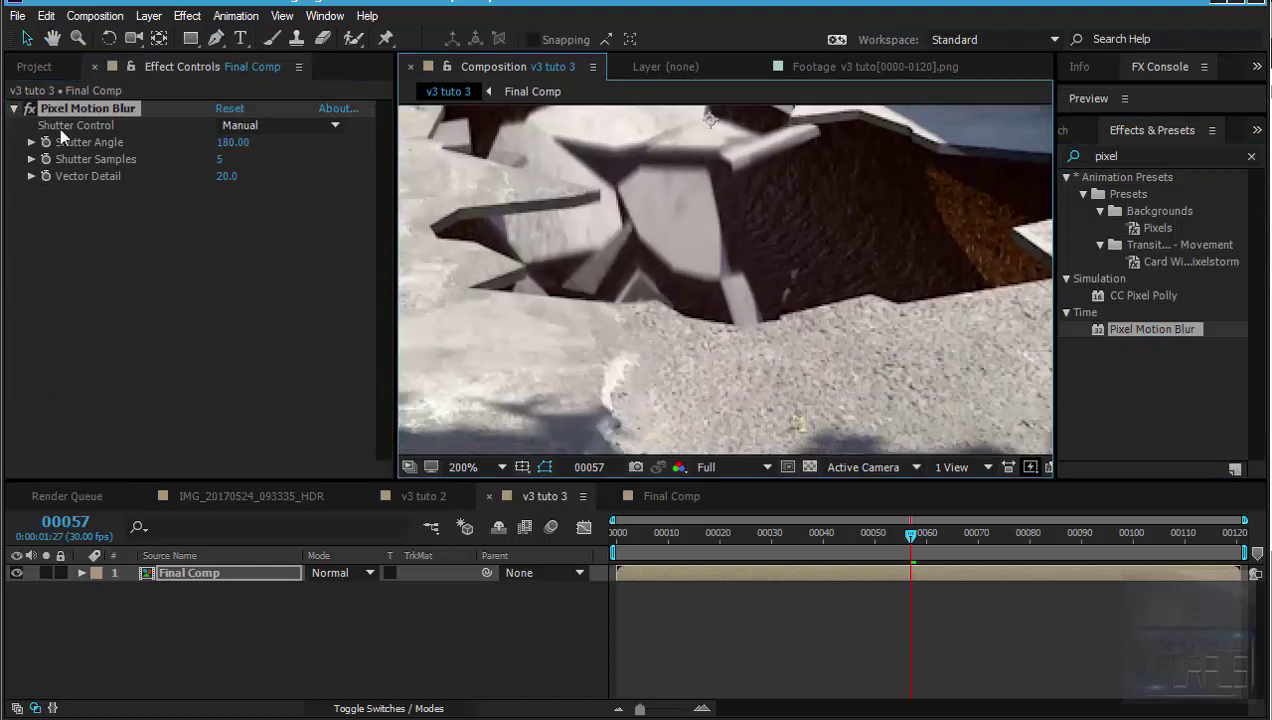
Step: Toggle Pixel Motion Blur off and back on to compare, then bring up the new-layer options
{"action": "left_click", "coordinate": [29, 109]}
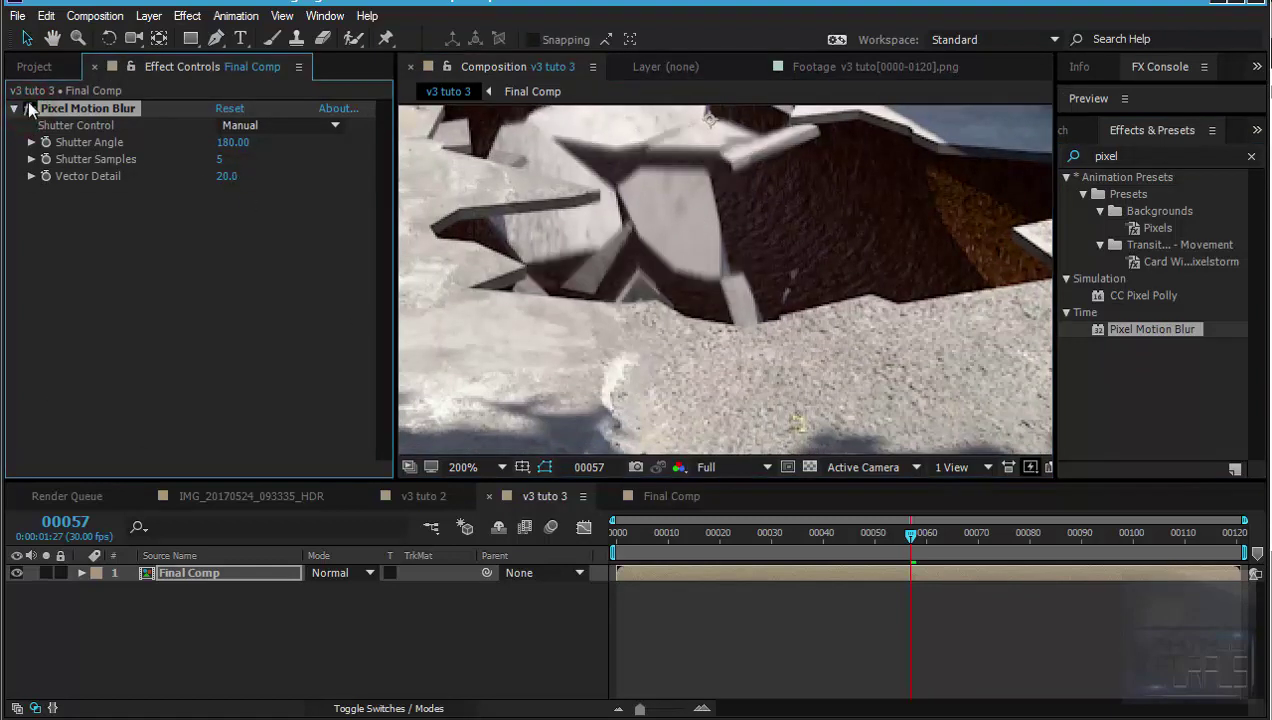
{"action": "left_click", "coordinate": [29, 109]}
{"action": "left_click", "coordinate": [29, 109]}
{"action": "scroll", "coordinate": [837, 271], "scroll_direction": "down", "scroll_amount": 4}
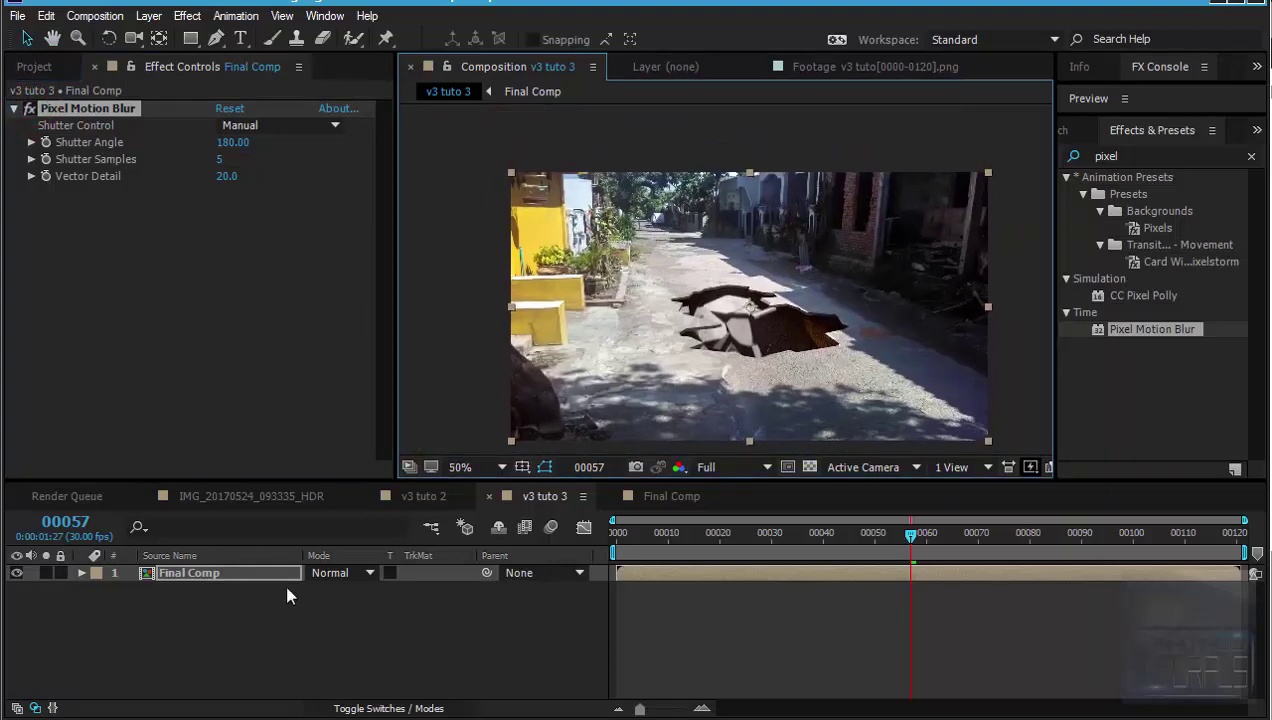
{"action": "left_click", "coordinate": [149, 16]}
{"action": "mouse_move", "coordinate": [161, 36]}
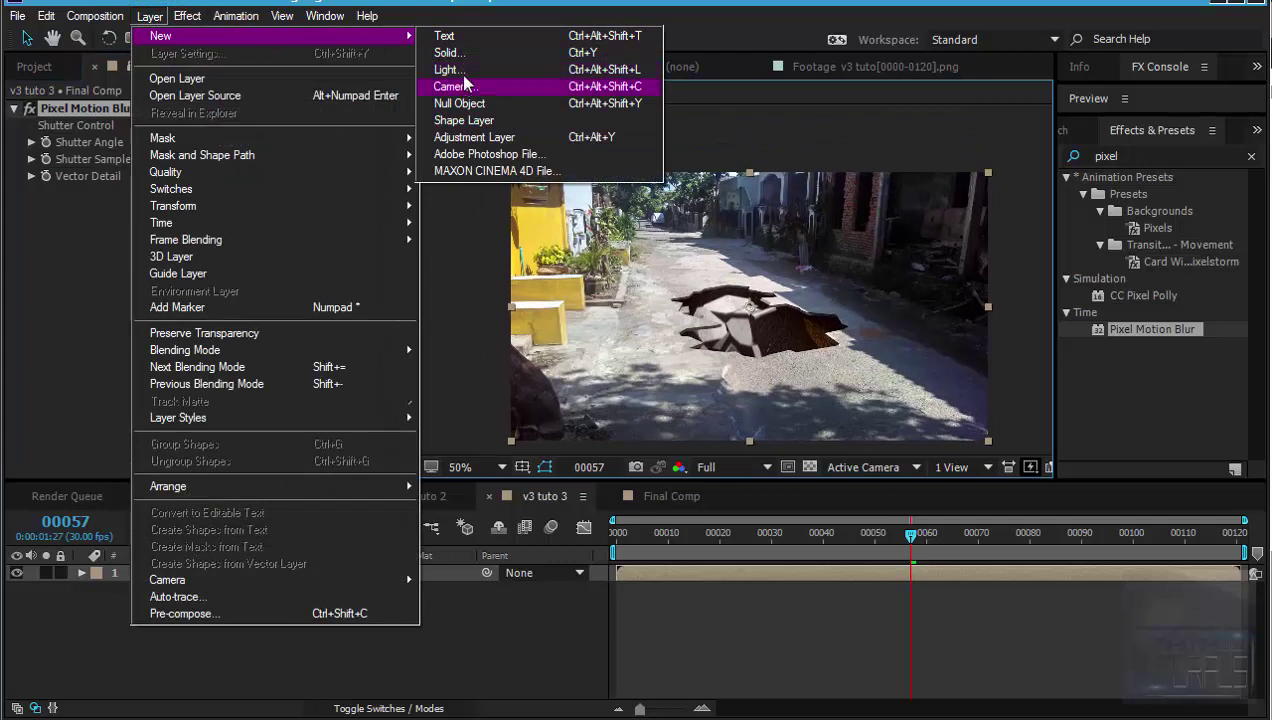
Step: Add a Null Object and apply the 2D Live Cam Pos and Rot presets to Null 1
{"action": "left_click", "coordinate": [488, 106]}
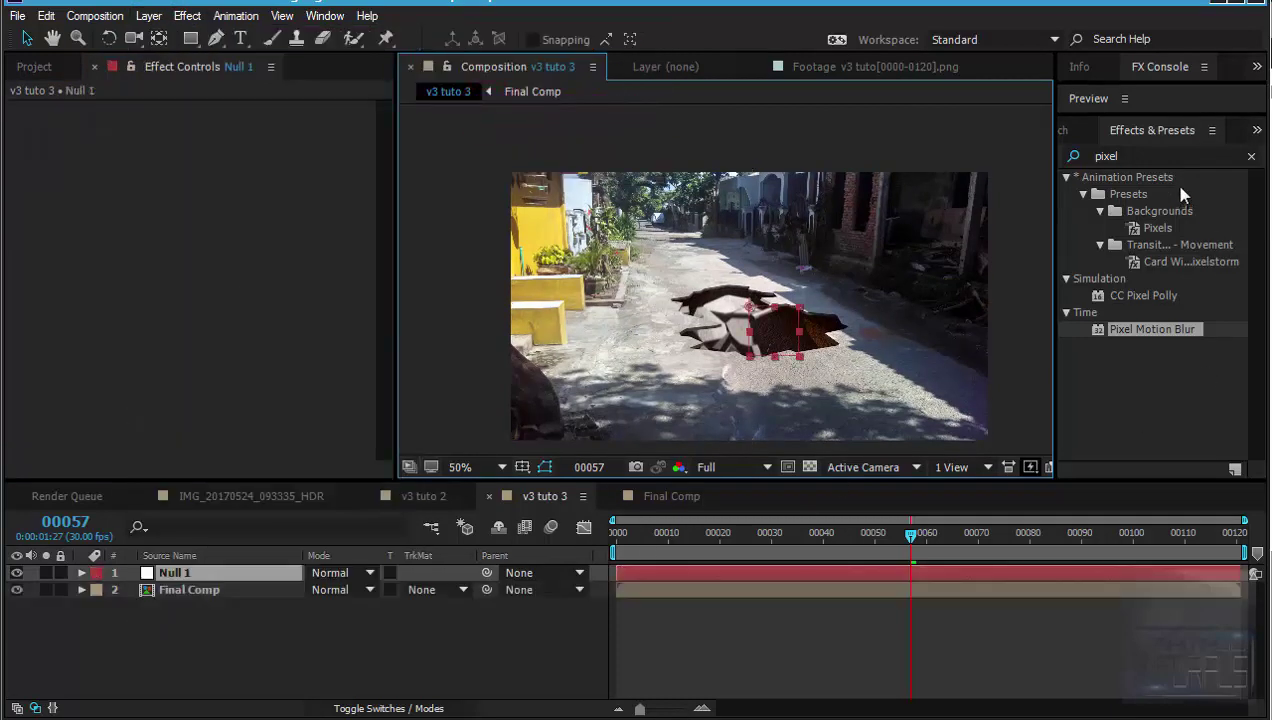
{"action": "double_click", "coordinate": [1126, 155]}
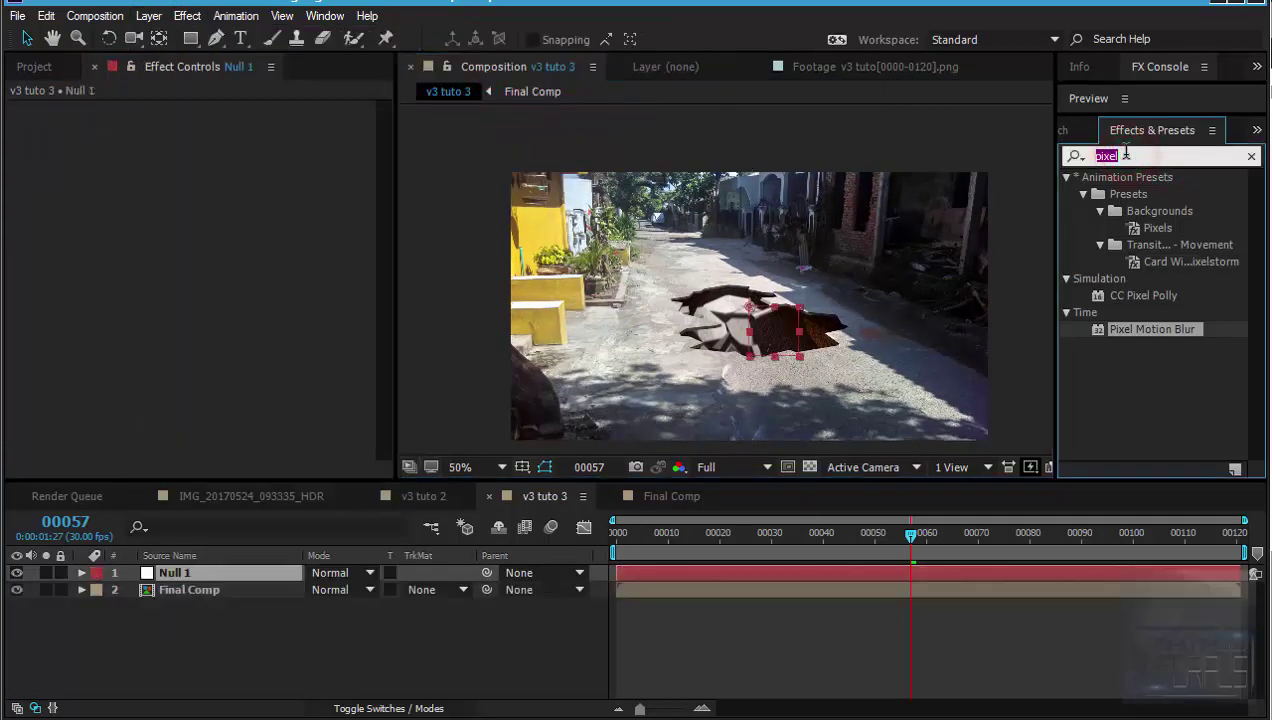
{"action": "type", "text": "2d"}
{"action": "mouse_move", "coordinate": [1150, 335]}
{"action": "left_mouse_down"}
{"action": "mouse_move", "coordinate": [1155, 273]}
{"action": "mouse_move", "coordinate": [1137, 291]}
{"action": "mouse_move", "coordinate": [219, 572]}
{"action": "left_mouse_up"}
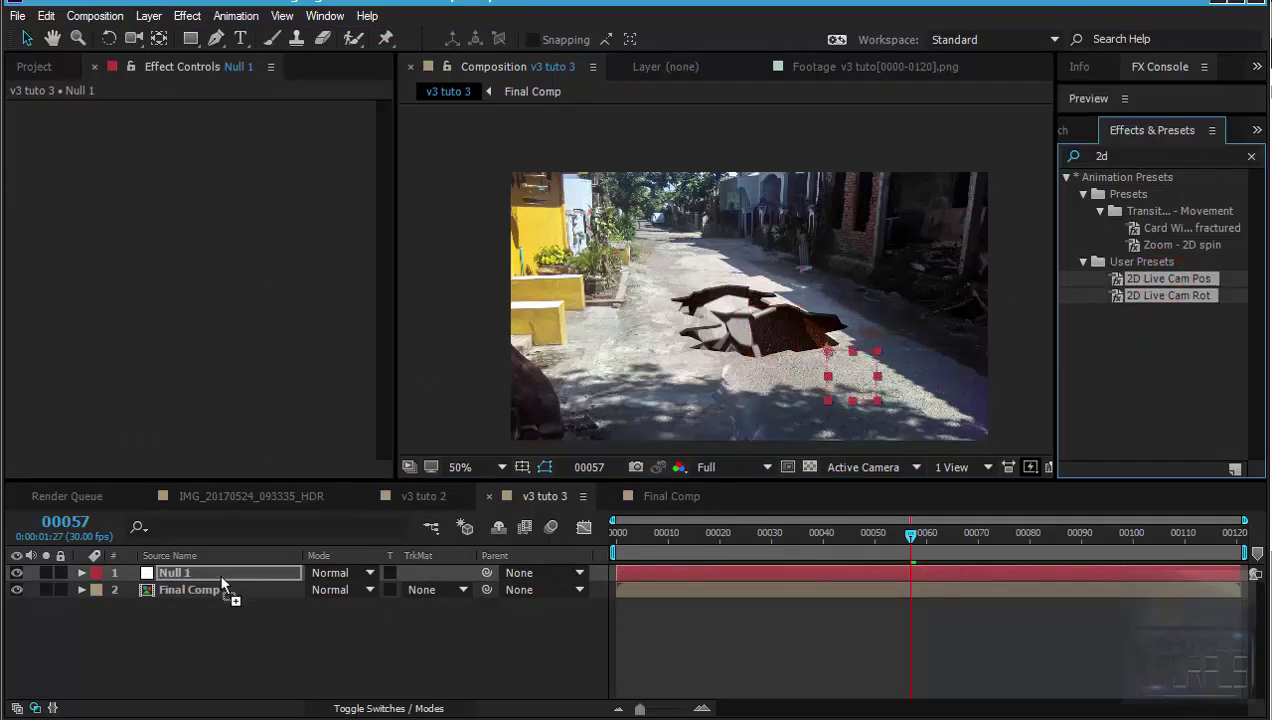
{"action": "left_click", "coordinate": [383, 676]}
Step: Parent Final Comp to Null 1 and check the shake at frames 20, 39 and 58
{"action": "left_click_drag", "start_coordinate": [690, 533], "coordinate": [615, 533]}
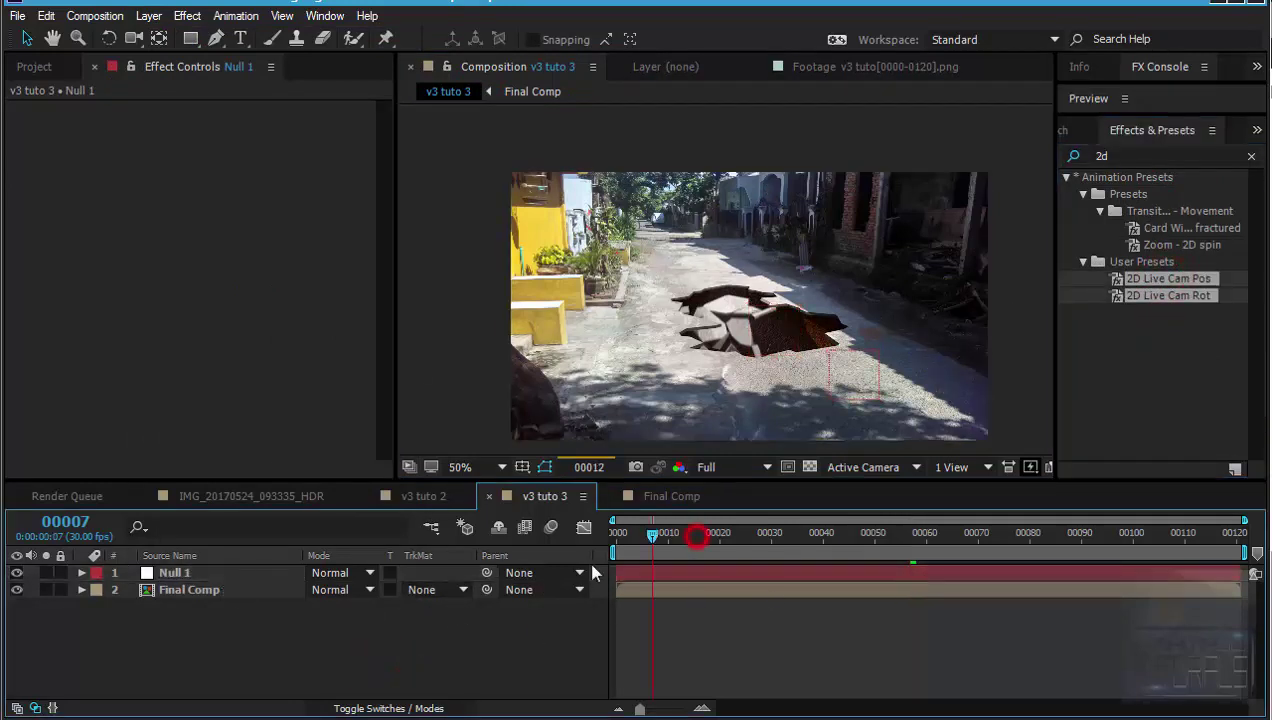
{"action": "left_click_drag", "start_coordinate": [487, 589], "coordinate": [175, 573]}
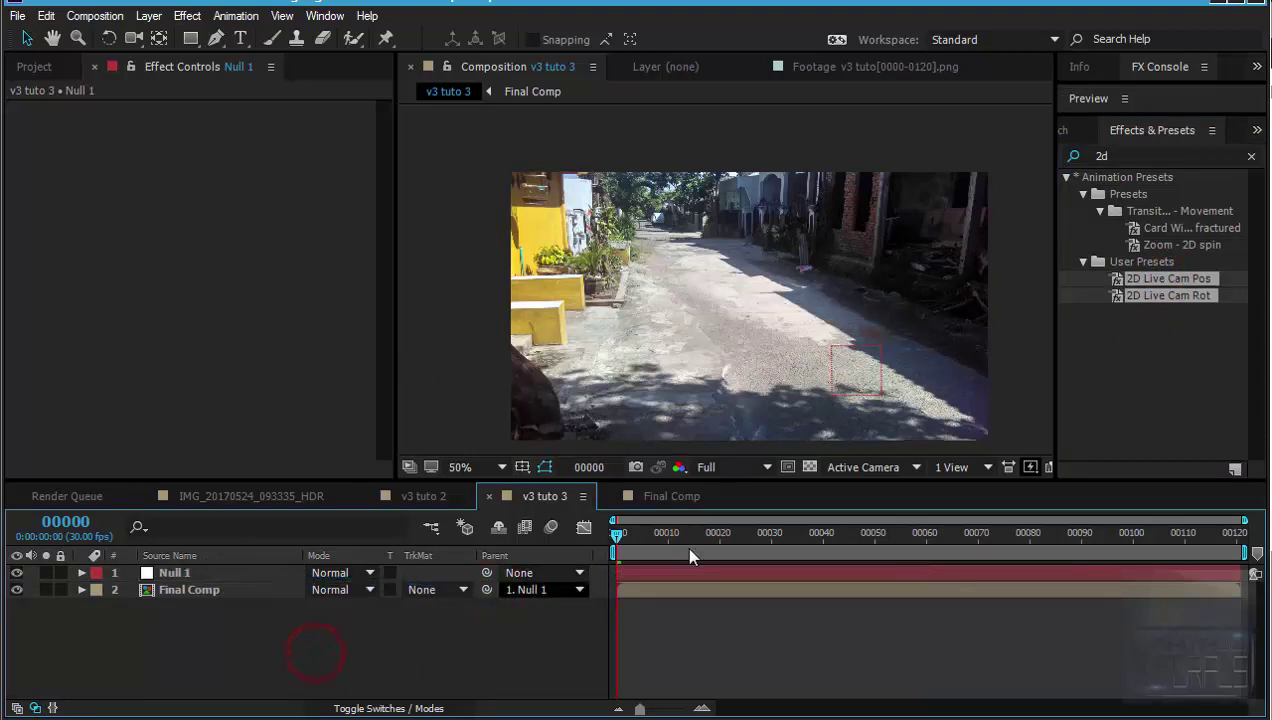
{"action": "key", "text": "space"}
{"action": "left_click", "coordinate": [722, 550]}
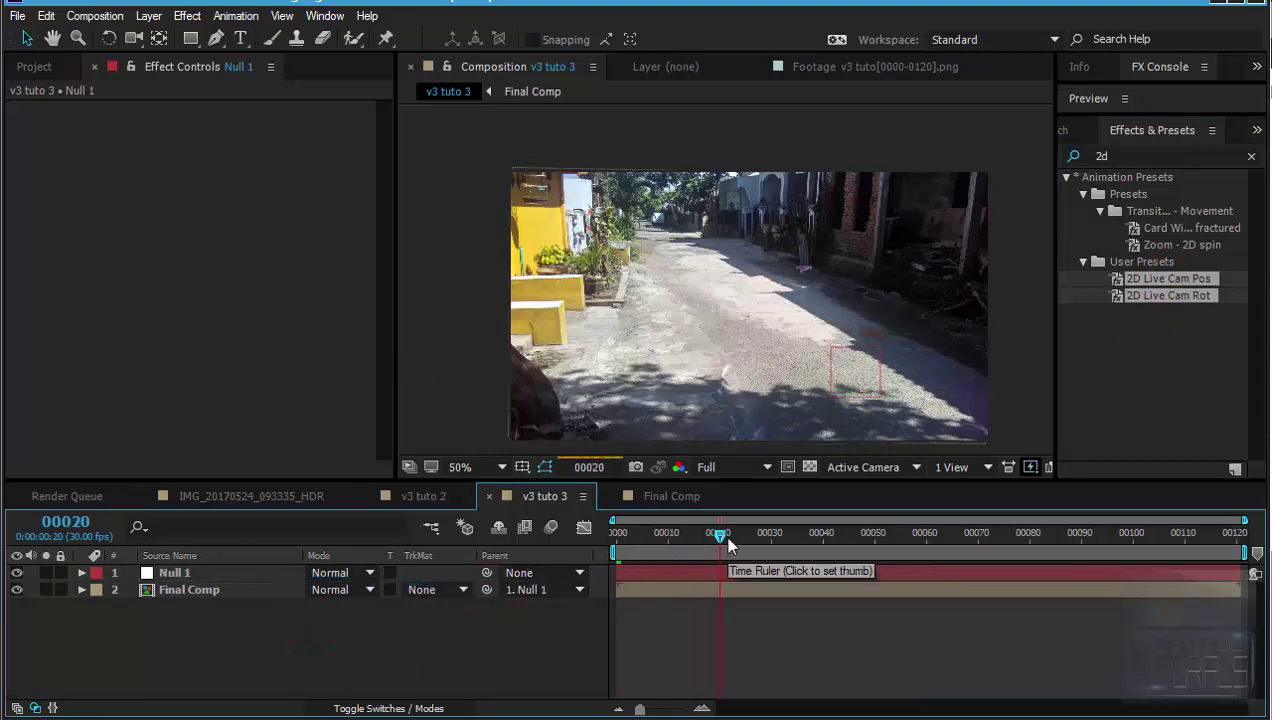
{"action": "left_click", "coordinate": [820, 540]}
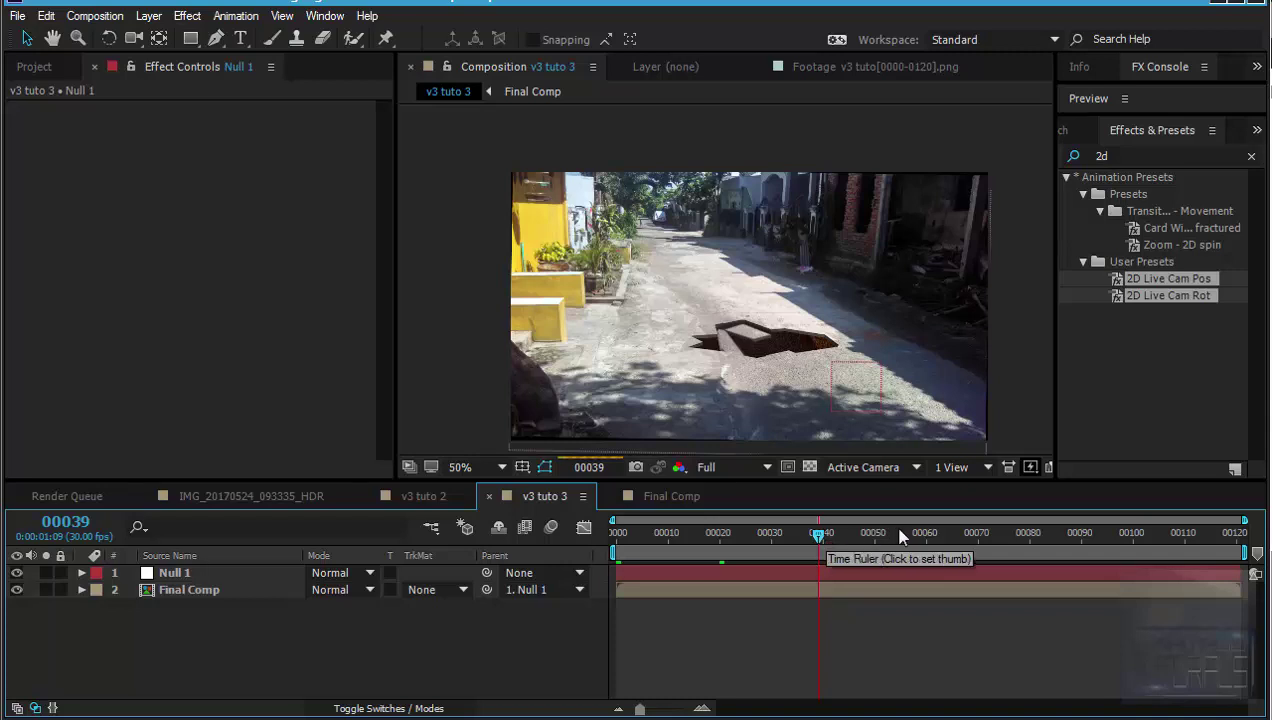
{"action": "left_click", "coordinate": [917, 535]}
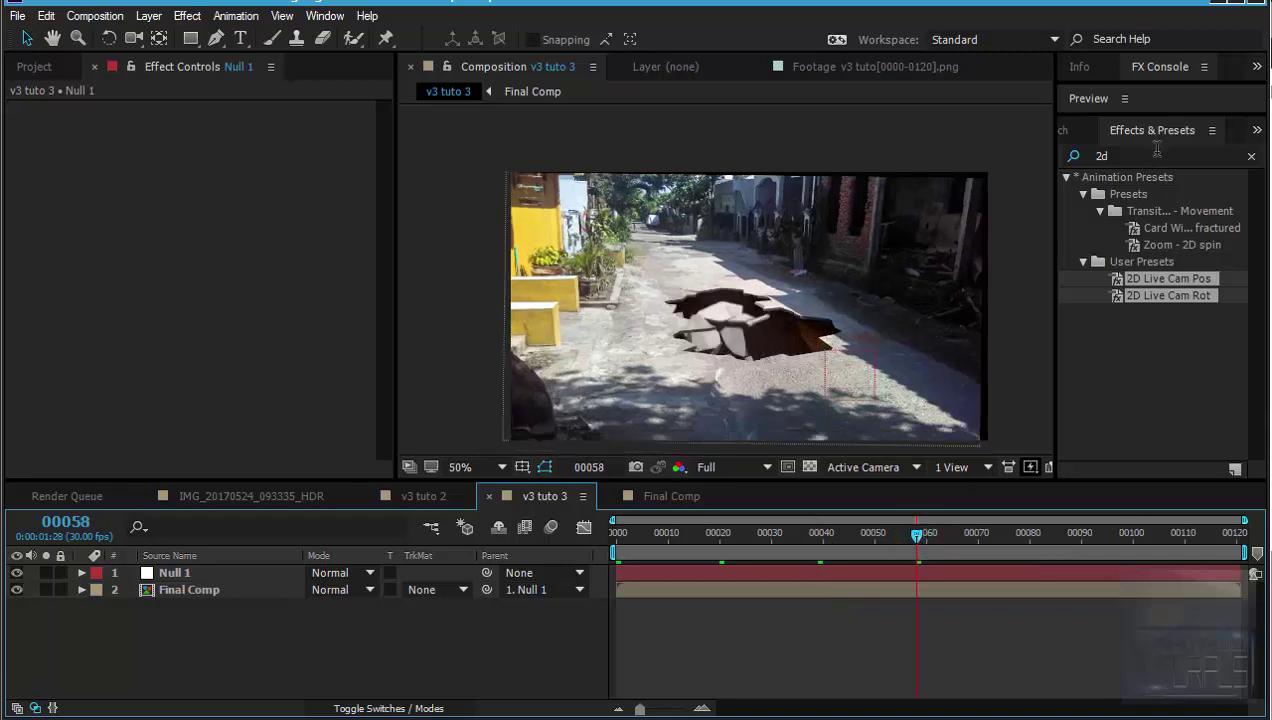
{"action": "left_click", "coordinate": [1157, 152]}
Step: Add Motion Tile to Final Comp with Mirror Edges on and Output Width 370
{"action": "type", "text": "motio"}
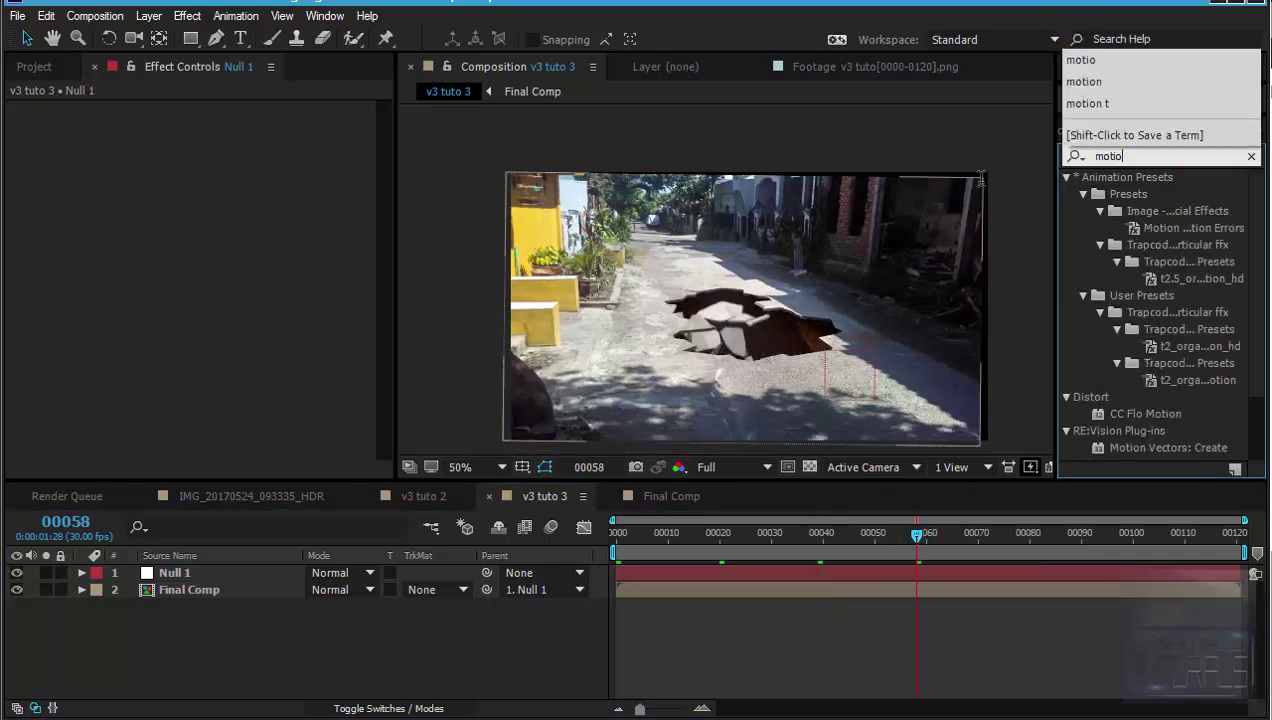
{"action": "type", "text": "n tile"}
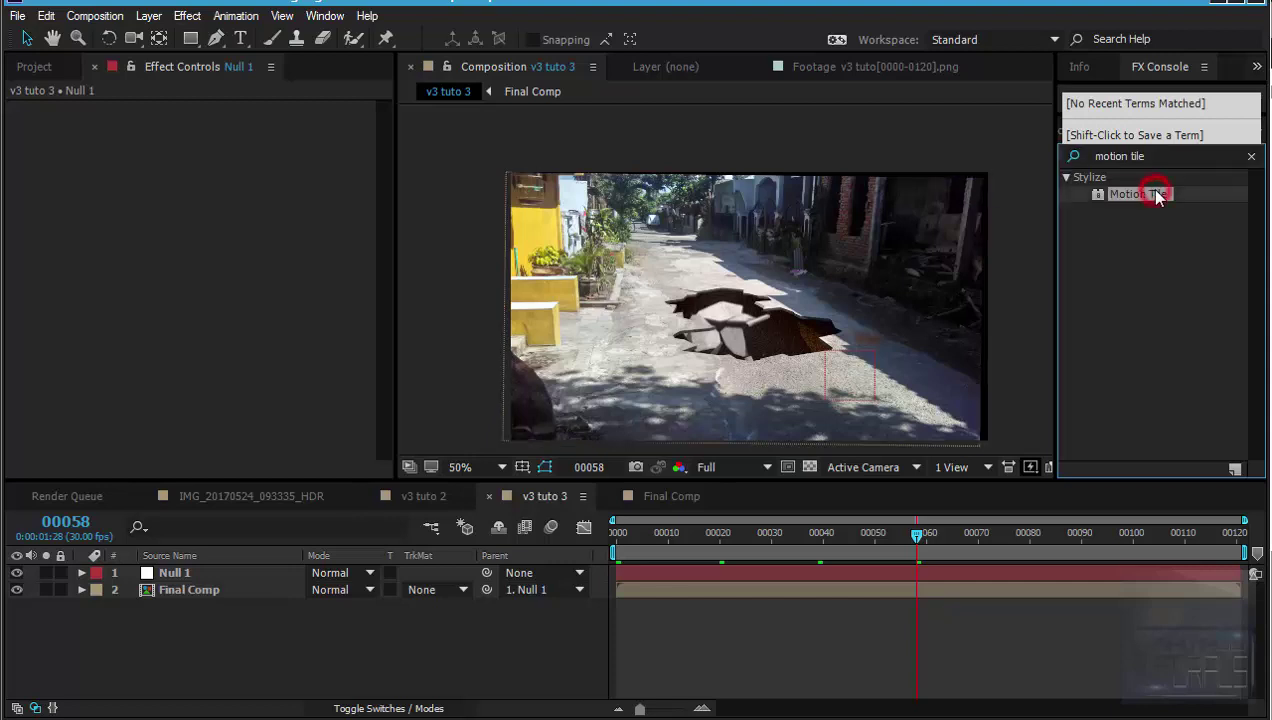
{"action": "left_click_drag", "start_coordinate": [1138, 194], "coordinate": [670, 290]}
{"action": "left_click", "coordinate": [248, 297]}
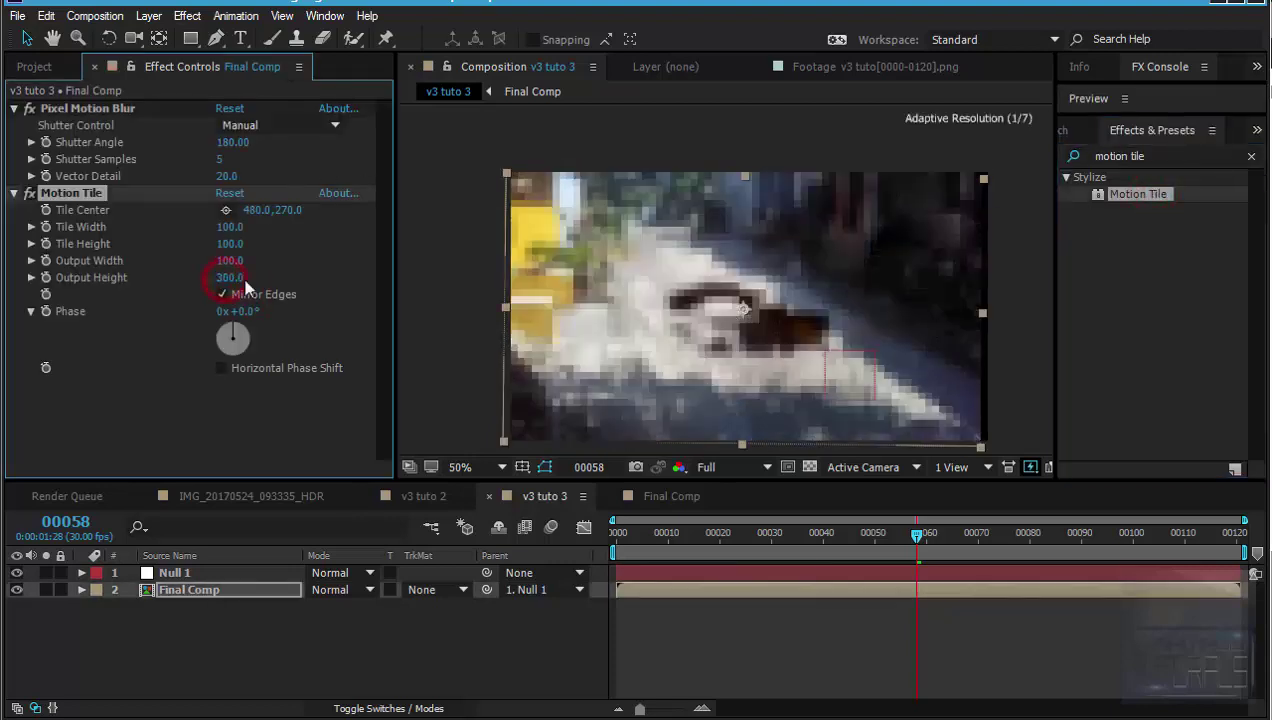
{"action": "type", "text": "370"}
{"action": "left_click", "coordinate": [270, 272]}
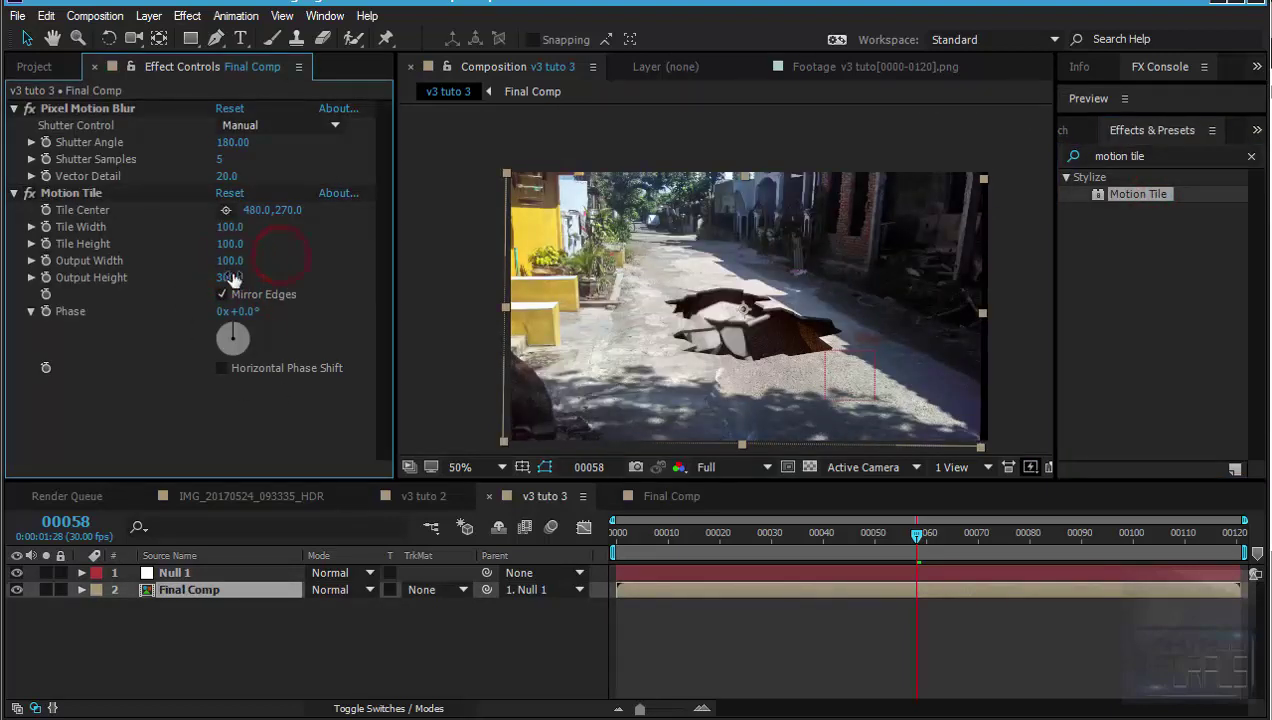
Step: Add a Transform effect to Final Comp with Scale set to 104
{"action": "left_click", "coordinate": [1158, 155]}
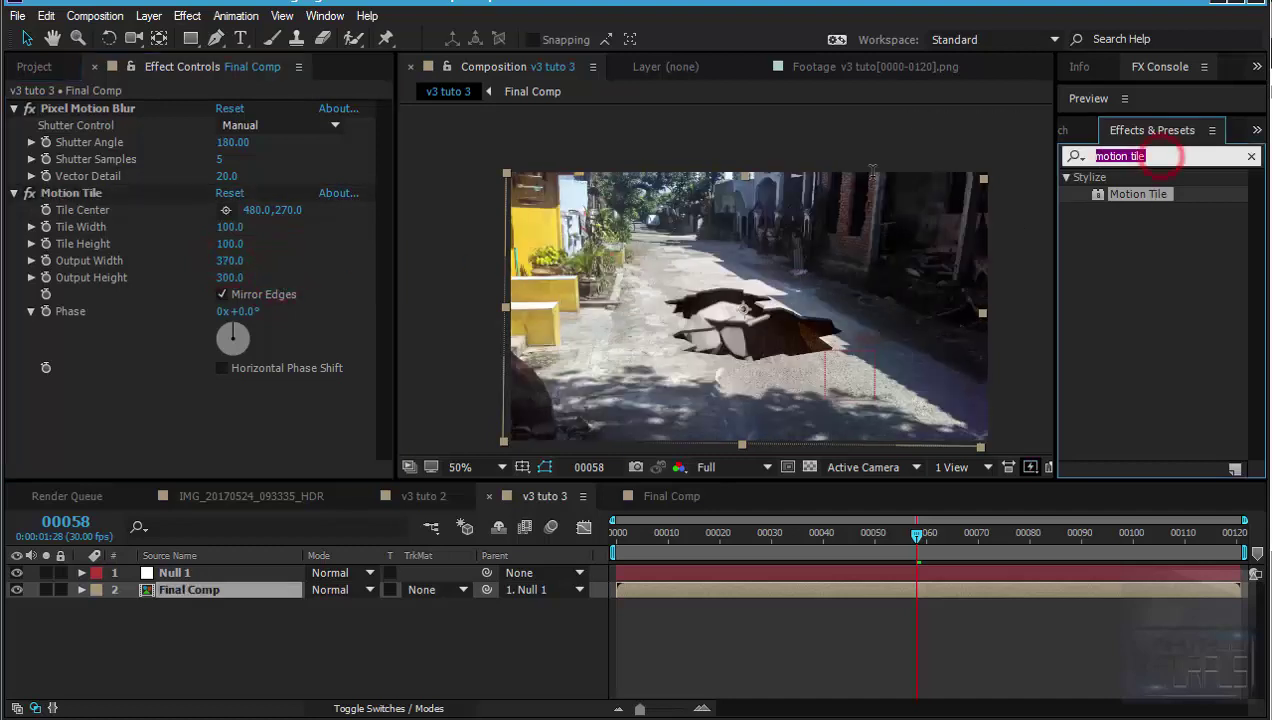
{"action": "type", "text": "trans"}
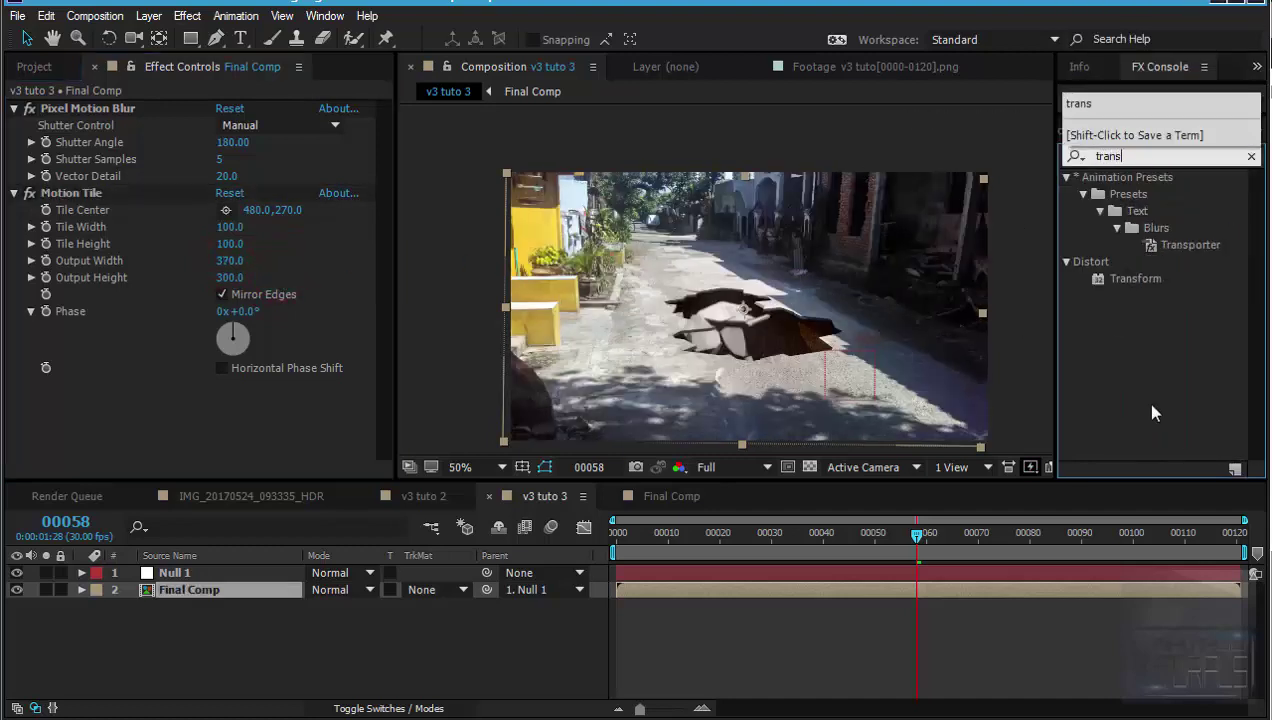
{"action": "left_click_drag", "start_coordinate": [1136, 280], "coordinate": [228, 432]}
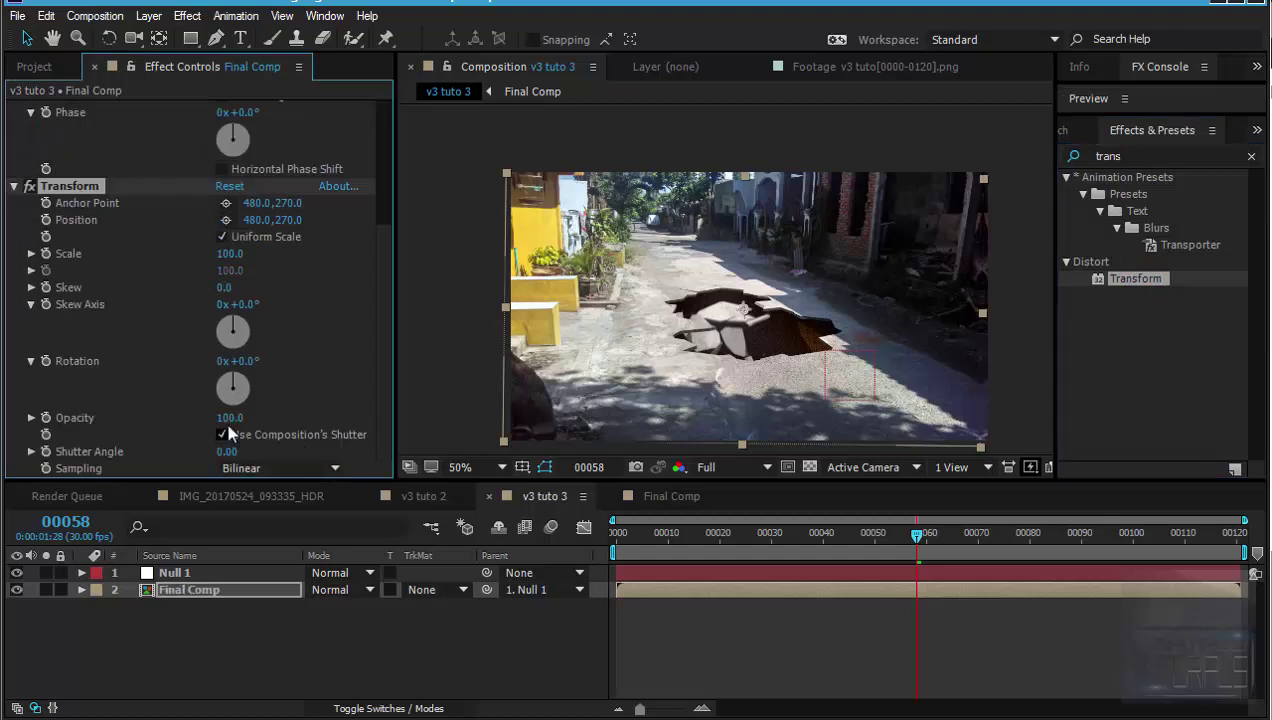
{"action": "left_click", "coordinate": [229, 253]}
{"action": "type", "text": "104"}
{"action": "left_click", "coordinate": [346, 351]}
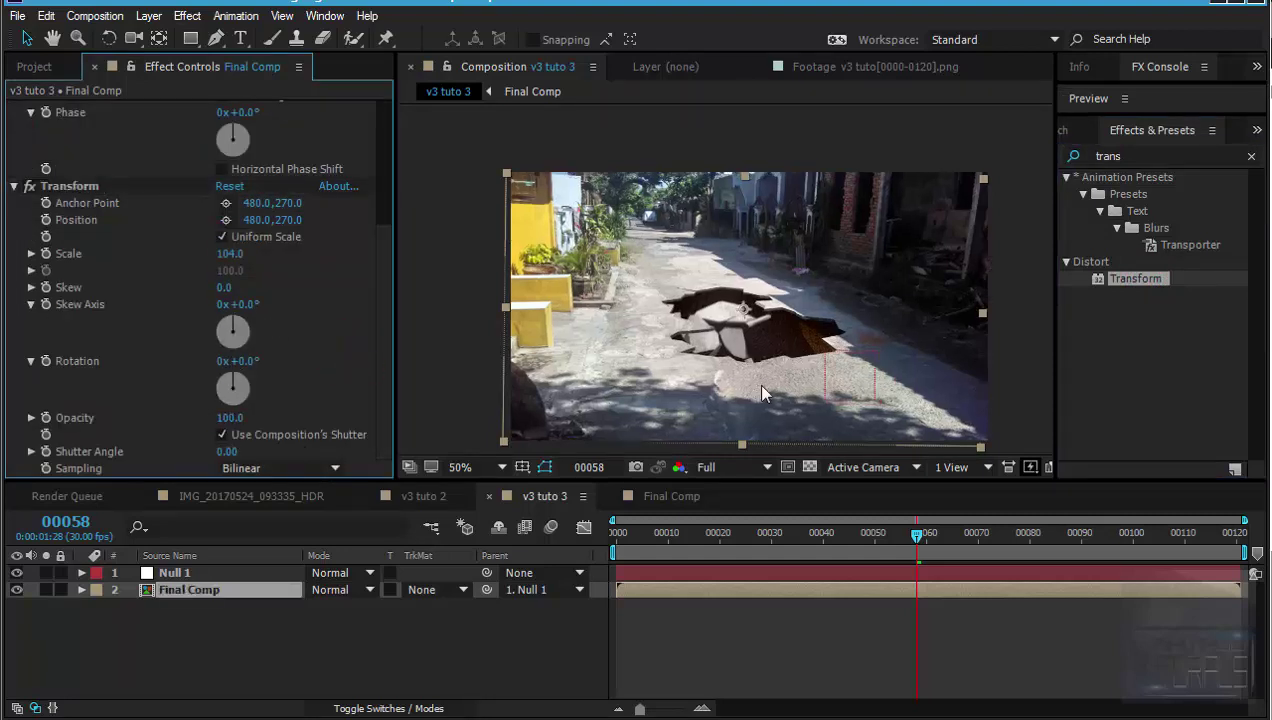
Step: Review the result at frame 98 with the composition viewer enlarged to full screen
{"action": "left_click", "coordinate": [447, 707]}
{"action": "left_click", "coordinate": [472, 640]}
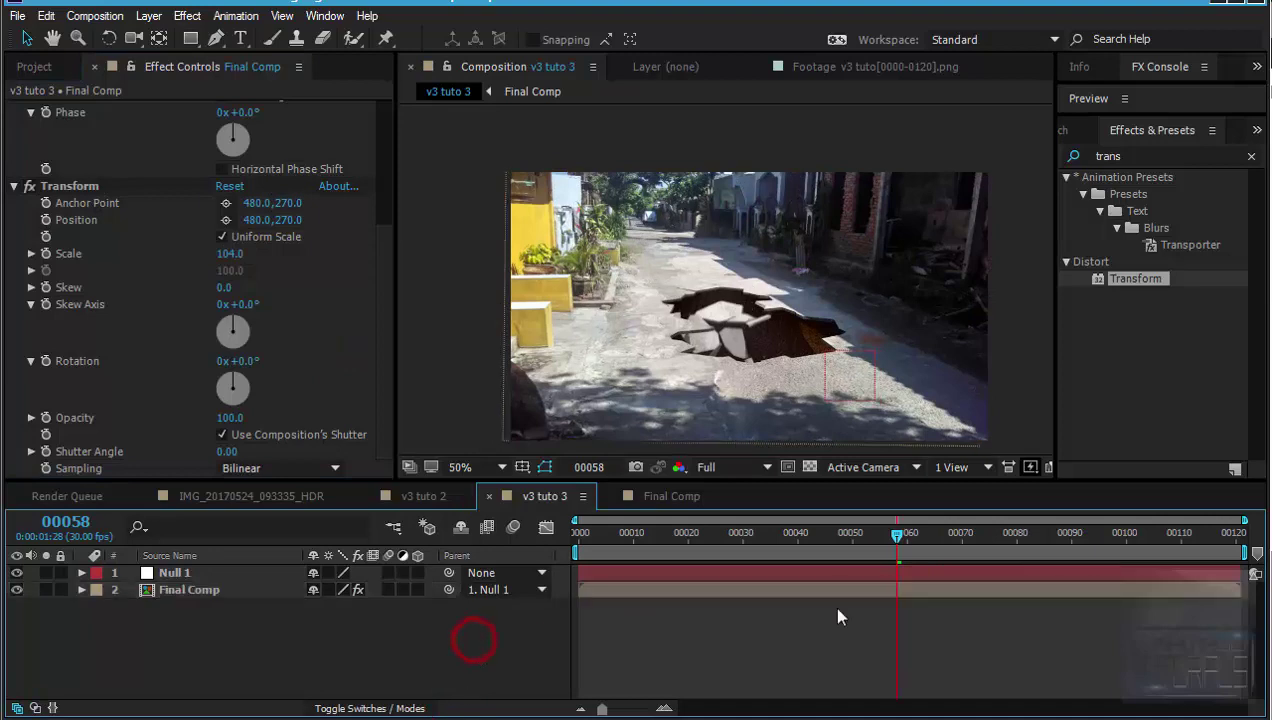
{"action": "left_click_drag", "start_coordinate": [1013, 532], "coordinate": [1113, 532]}
{"action": "scroll", "coordinate": [737, 396], "scroll_direction": "up", "scroll_amount": 1}
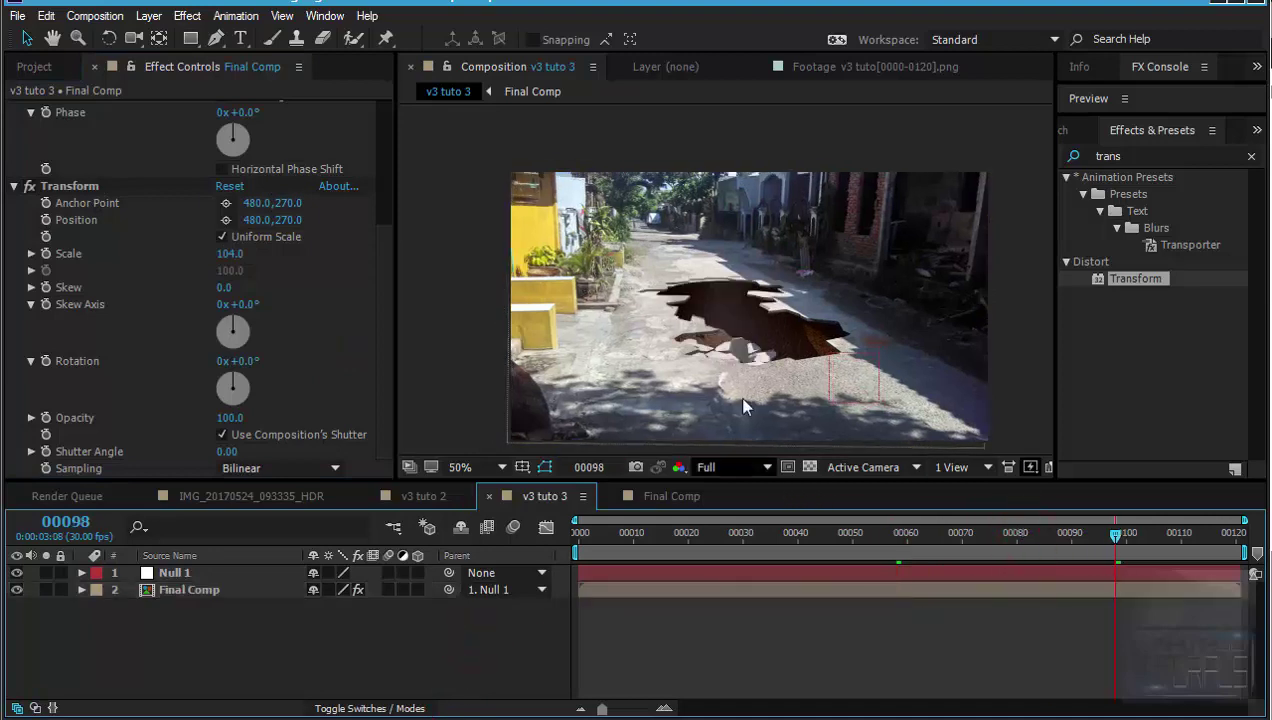
{"action": "scroll", "coordinate": [771, 374], "scroll_direction": "up", "scroll_amount": 2}
{"action": "scroll", "coordinate": [771, 374], "scroll_direction": "down", "scroll_amount": 1}
{"action": "key", "text": "grave"}
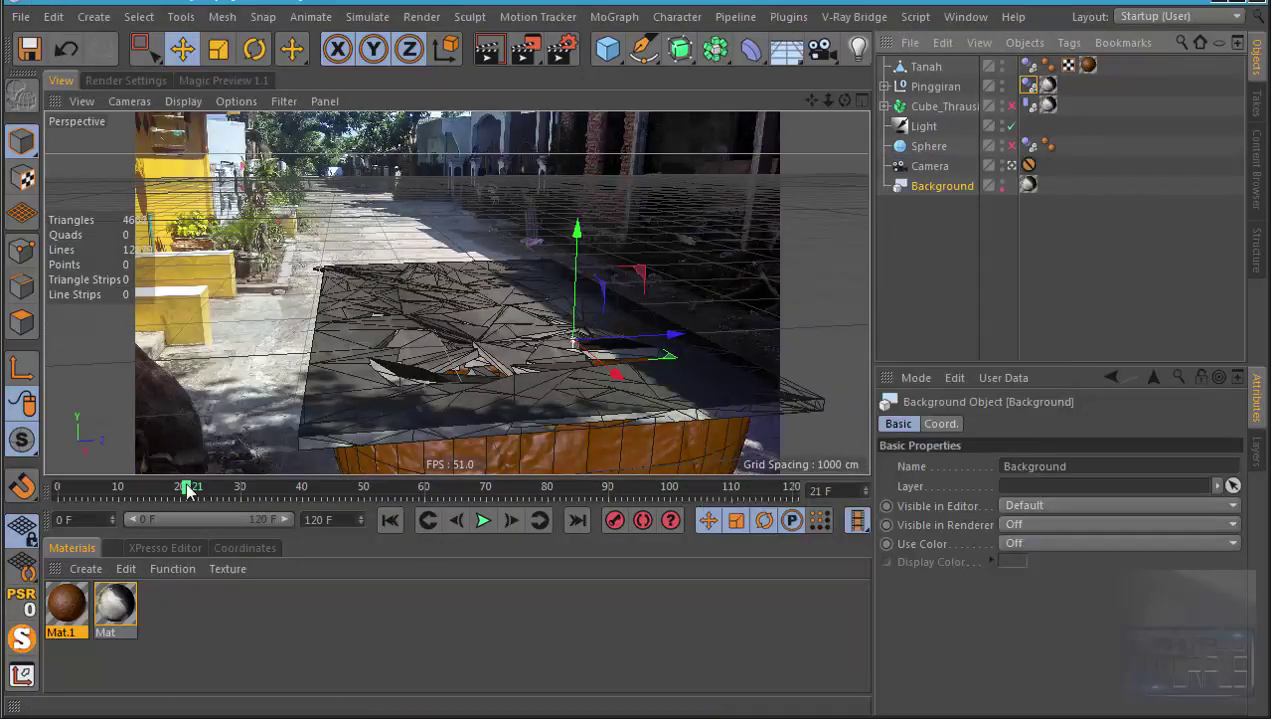
{"action": "mouse_move", "coordinate": [188, 490]}
{"action": "left_mouse_down"}
{"action": "mouse_move", "coordinate": [680, 490]}
{"action": "mouse_move", "coordinate": [253, 490]}
{"action": "left_mouse_up"}
{"action": "key", "text": "shift+f"}
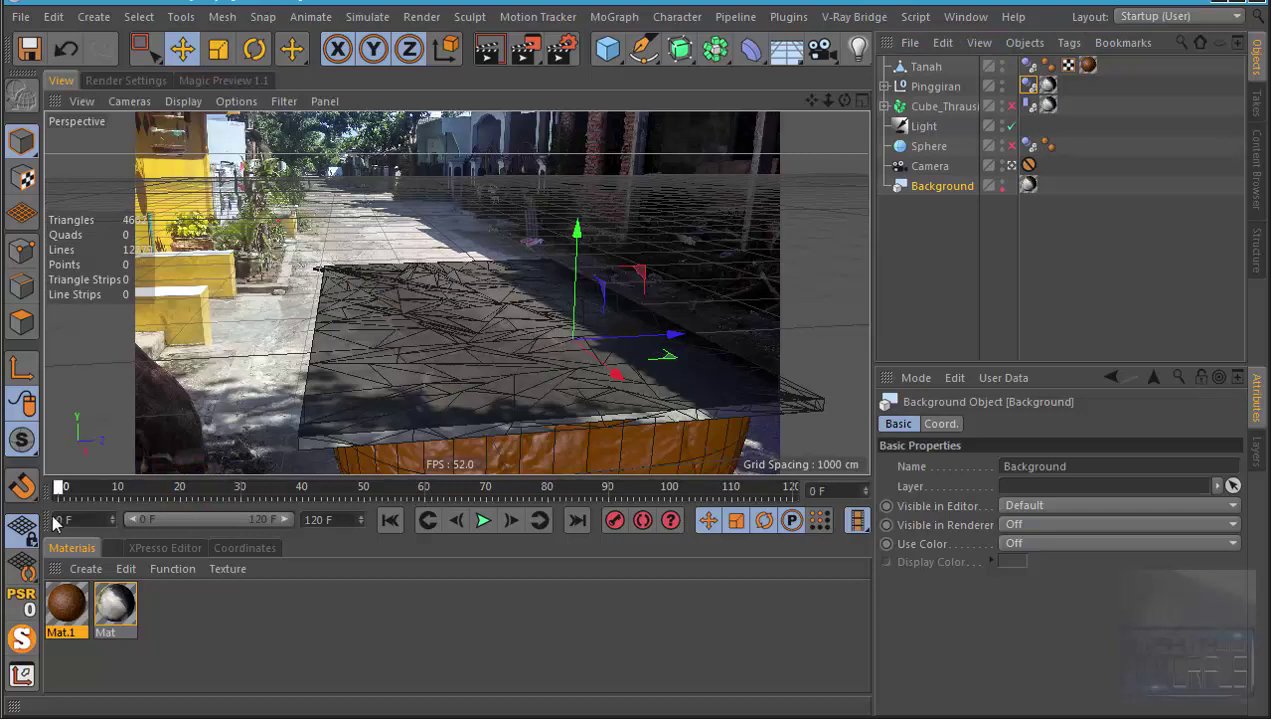
{"action": "mouse_move", "coordinate": [72, 514]}
{"action": "left_mouse_down"}
{"action": "mouse_move", "coordinate": [715, 505]}
{"action": "mouse_move", "coordinate": [668, 522]}
{"action": "left_mouse_up"}
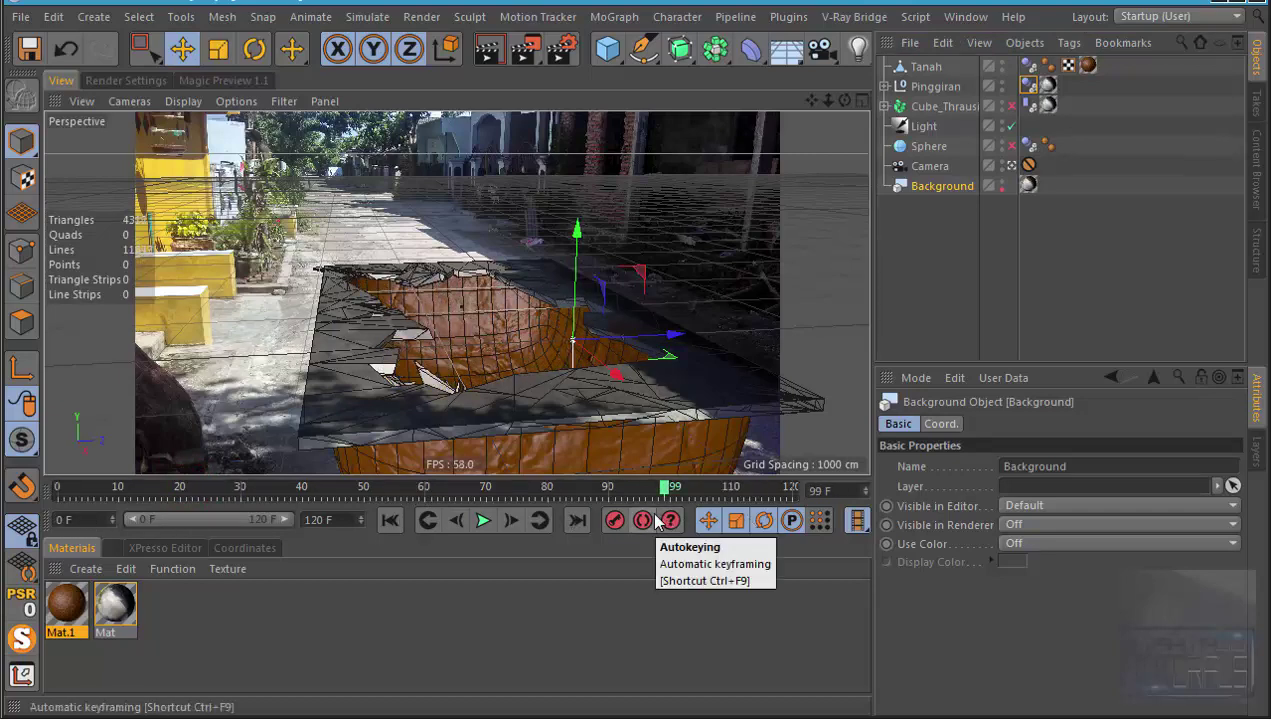